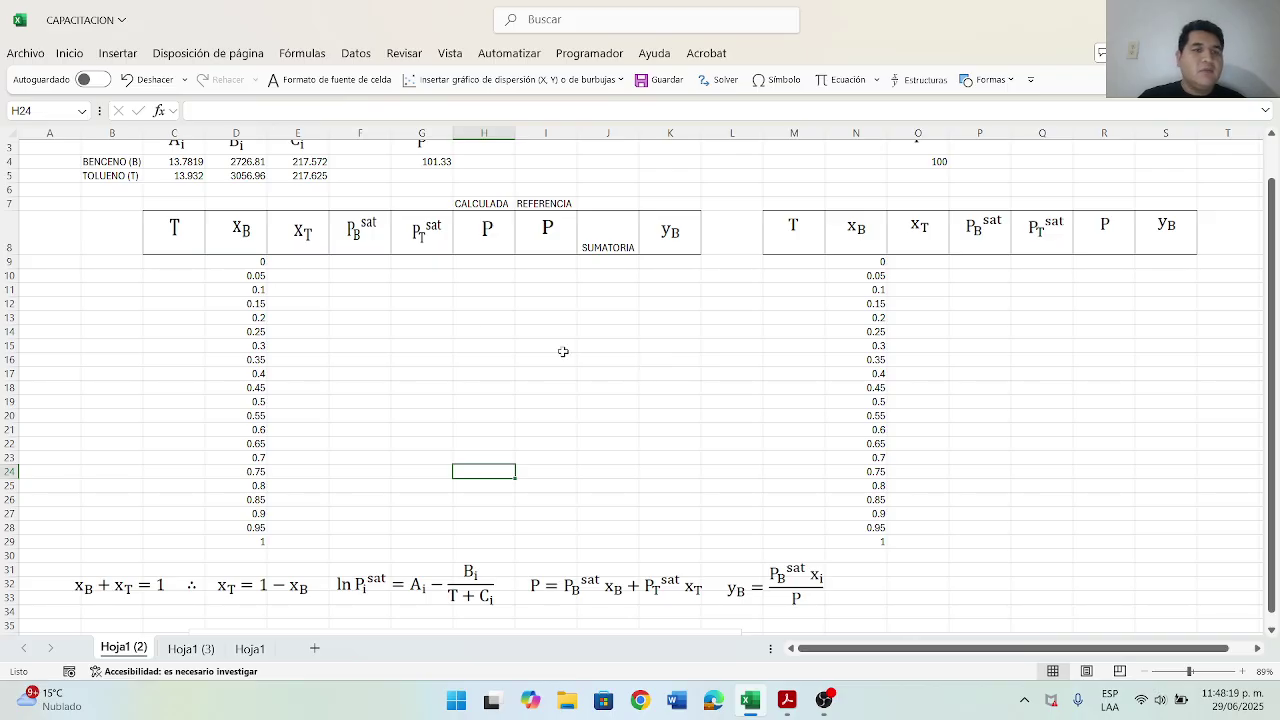
# Step: Move the x_T = 1 − x_B equation picture into the first table's empty area, around rows 19–20
pyautogui.scroll(1, 680, 380)
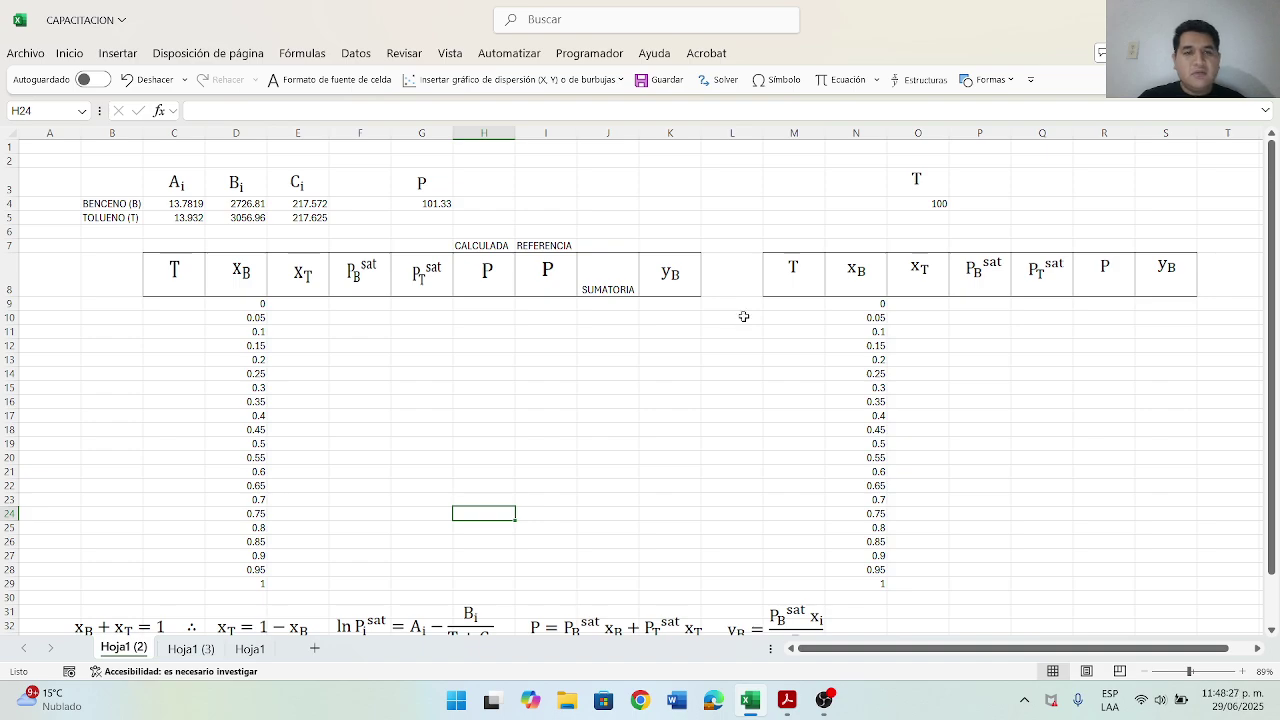
pyautogui.scroll(-1, 733, 323)
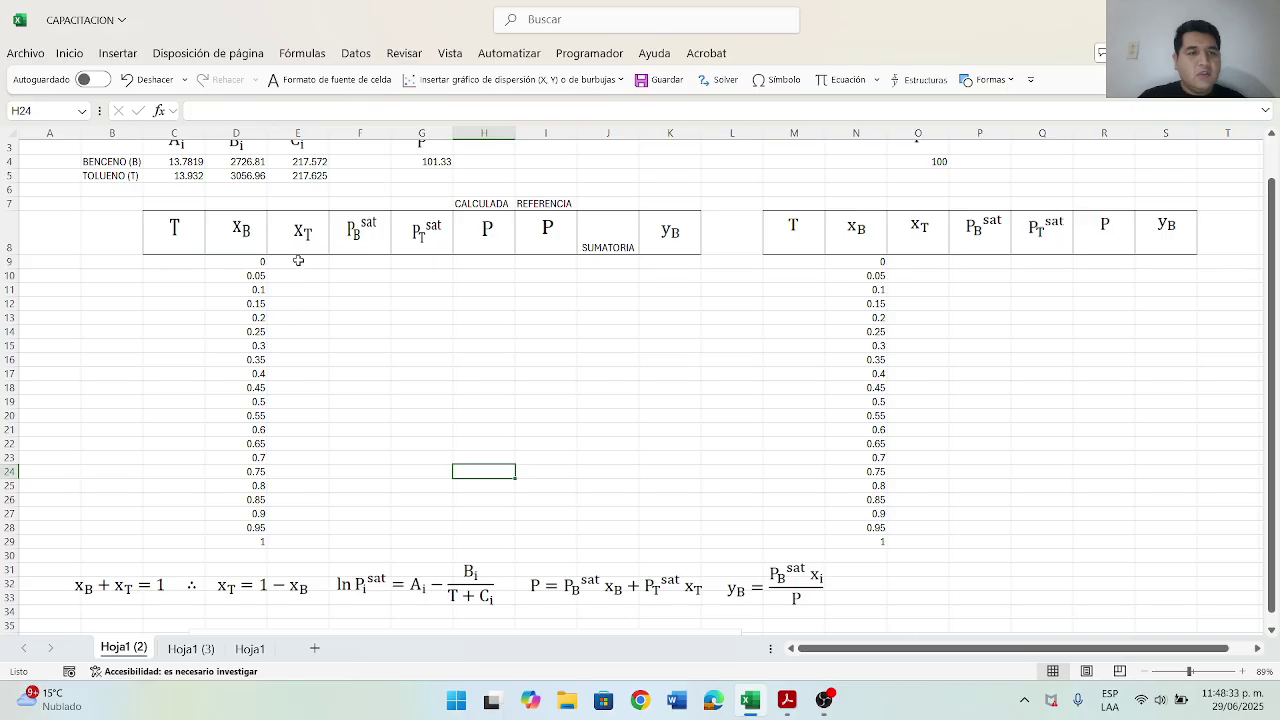
pyautogui.moveTo(263, 589); pyautogui.dragTo(505, 353)
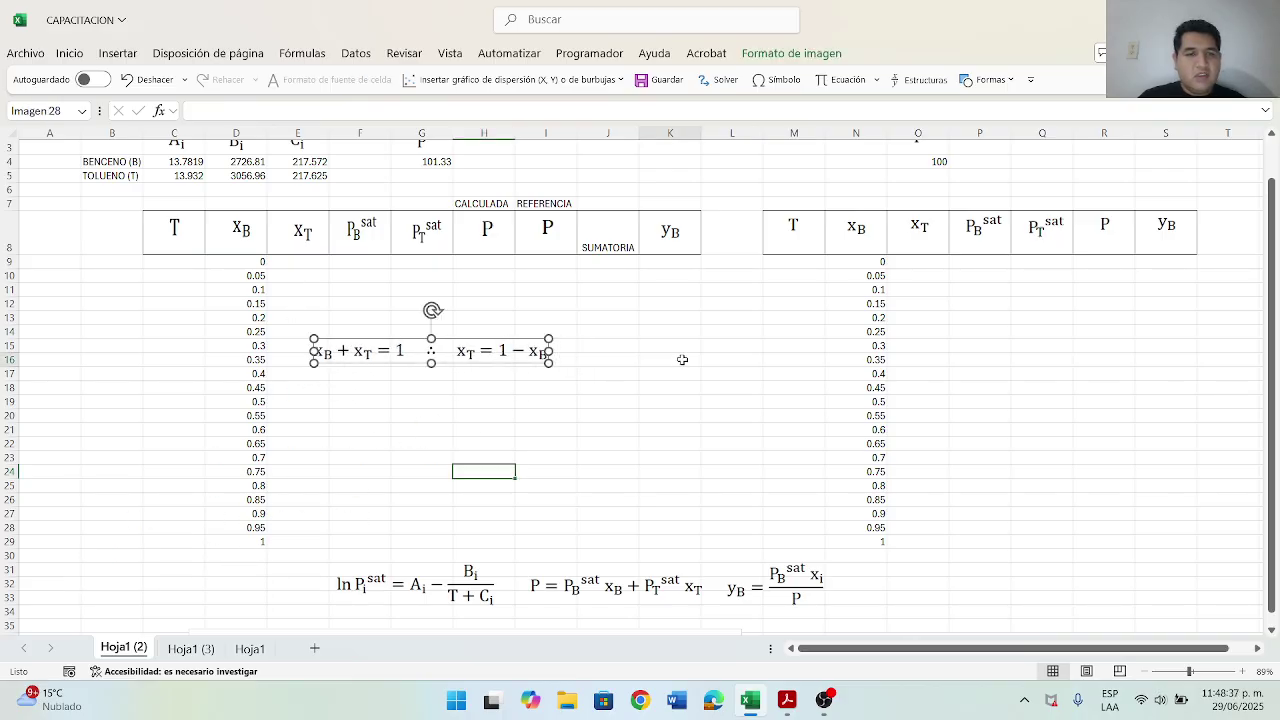
pyautogui.click(682, 359)
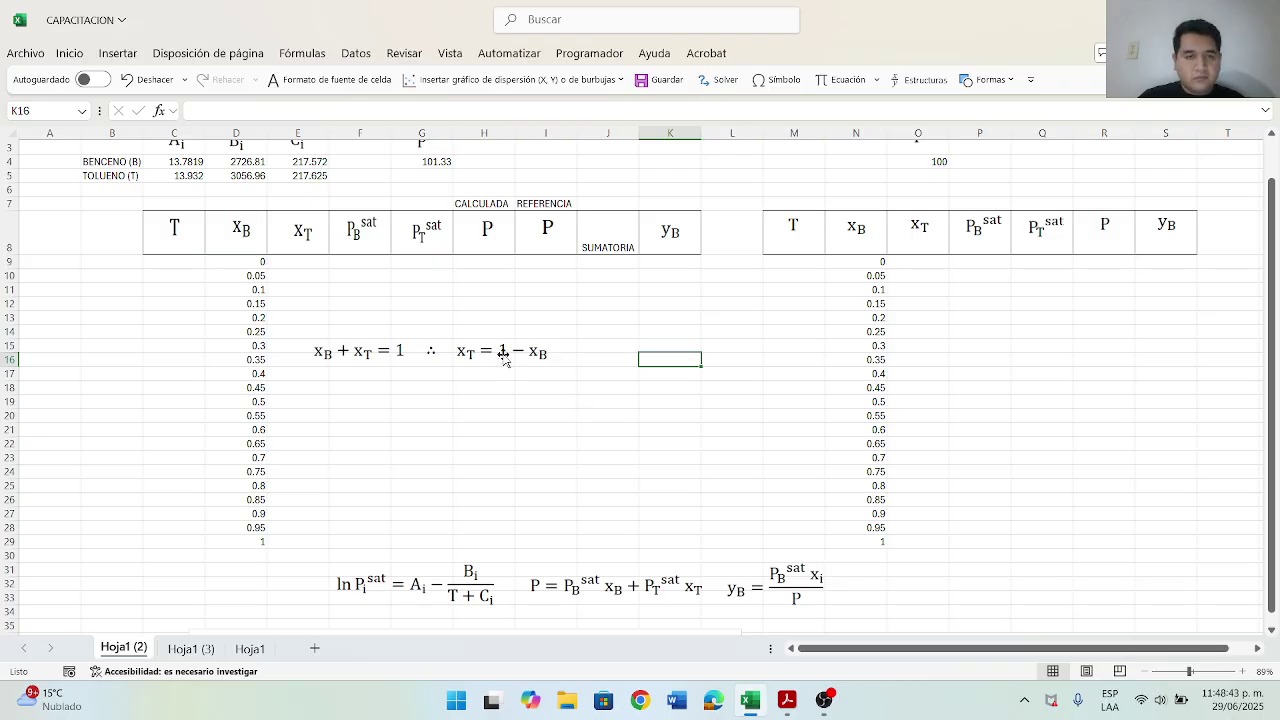
pyautogui.moveTo(508, 351); pyautogui.dragTo(508, 410)
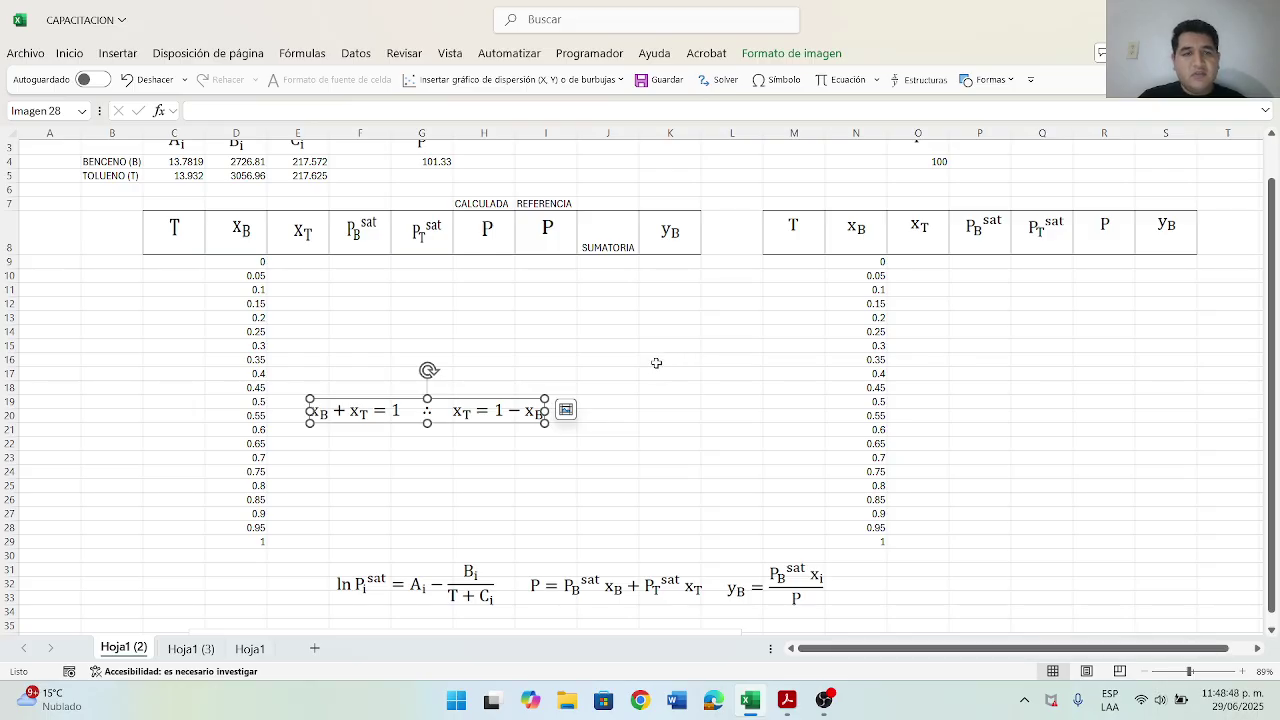
# Step: Enter =1-D9 in E9 for x_T and move the x_T equation picture back below the table
pyautogui.click(308, 261)
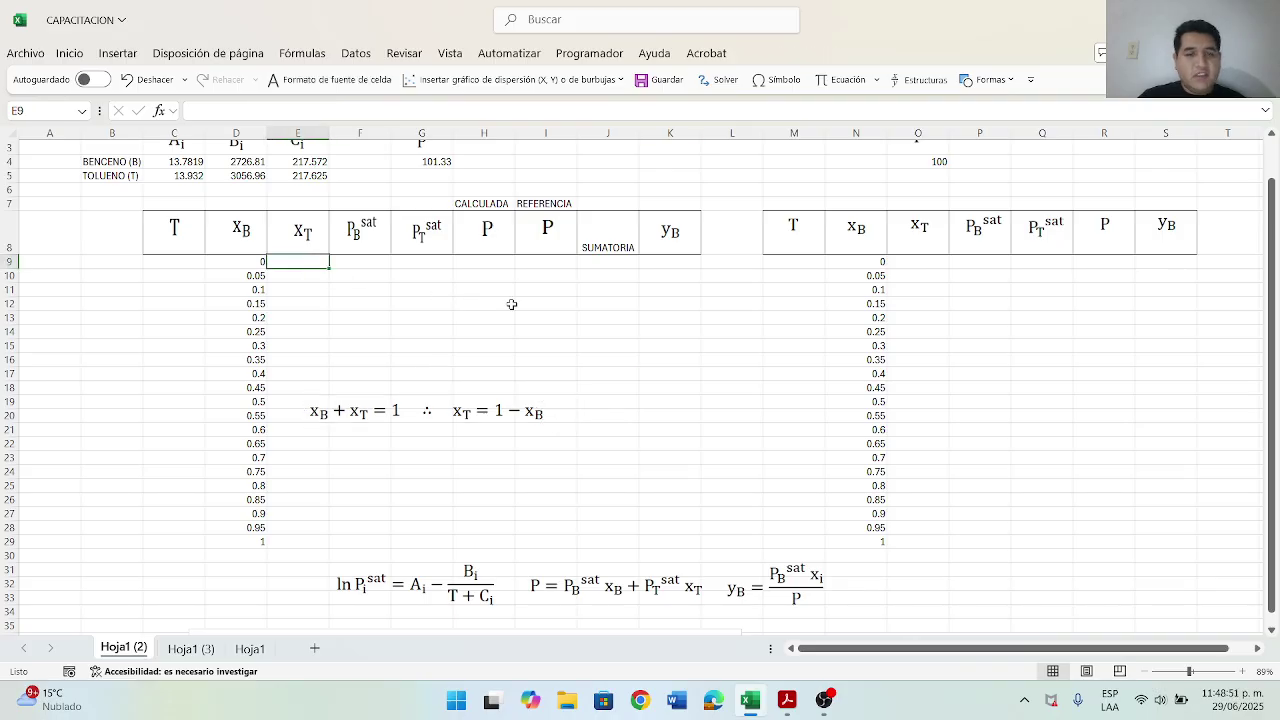
pyautogui.write('=')
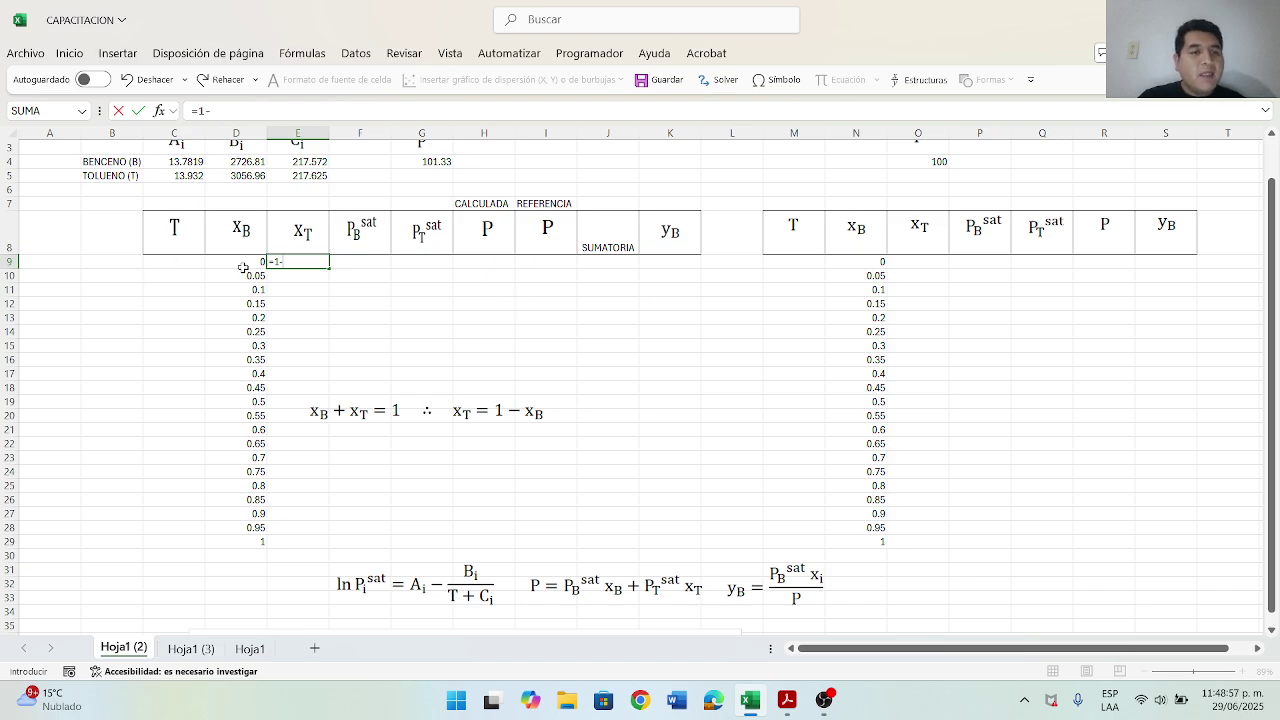
pyautogui.write('1-')
pyautogui.click(243, 261)
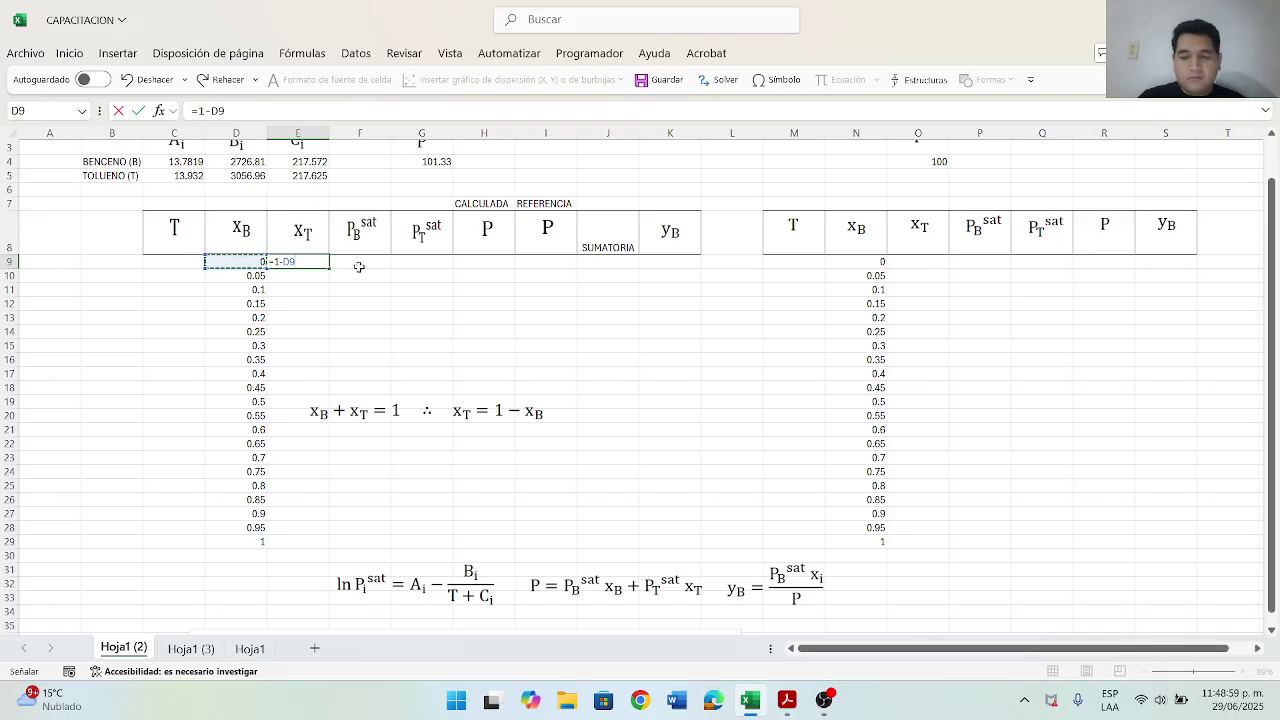
pyautogui.press('Return')
pyautogui.moveTo(432, 412); pyautogui.dragTo(180, 583)
# Step: Place the ln P sat equation picture around rows 15–17 and start the formula =EXP(()-()) in F9
pyautogui.moveTo(420, 592); pyautogui.dragTo(451, 371)
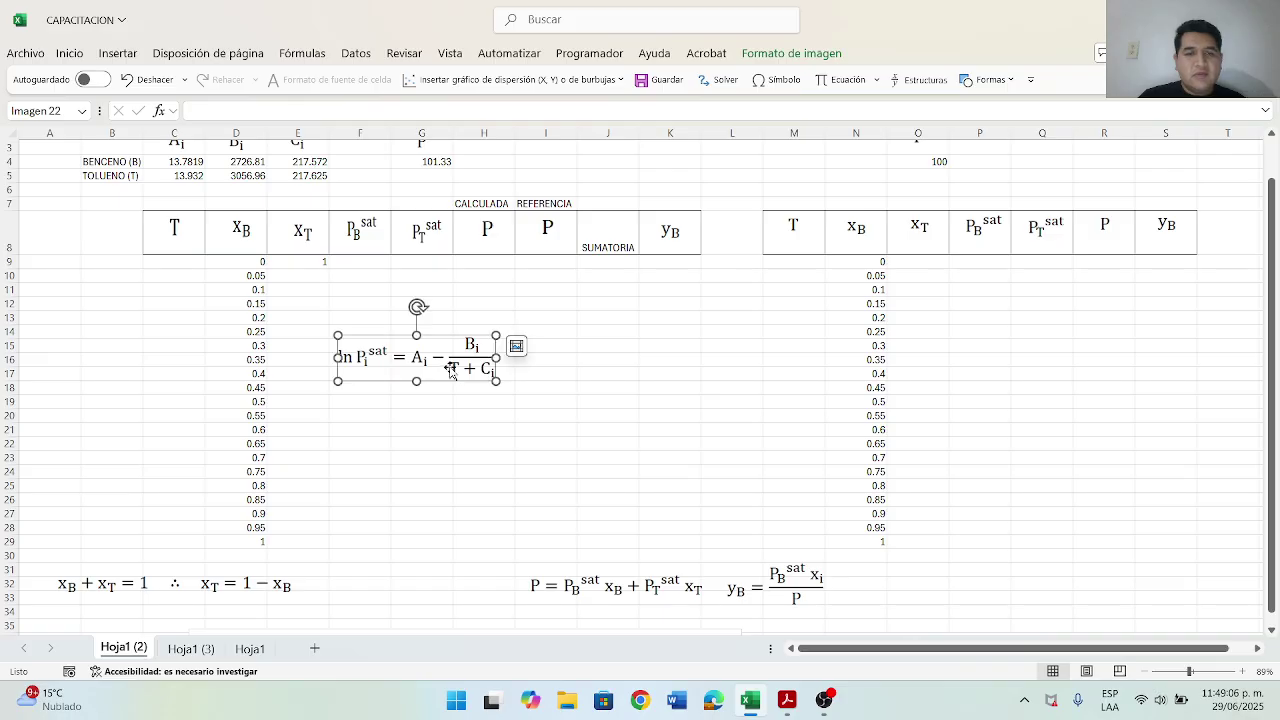
pyautogui.click(362, 265)
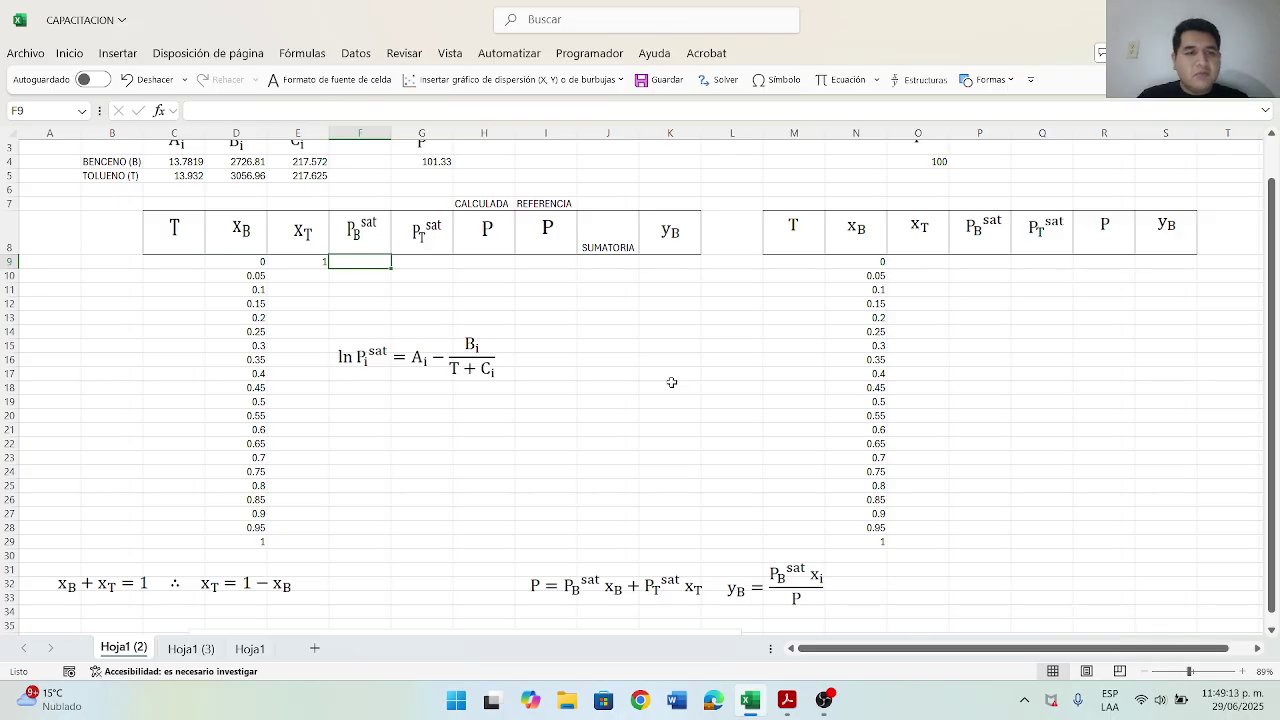
pyautogui.write('=')
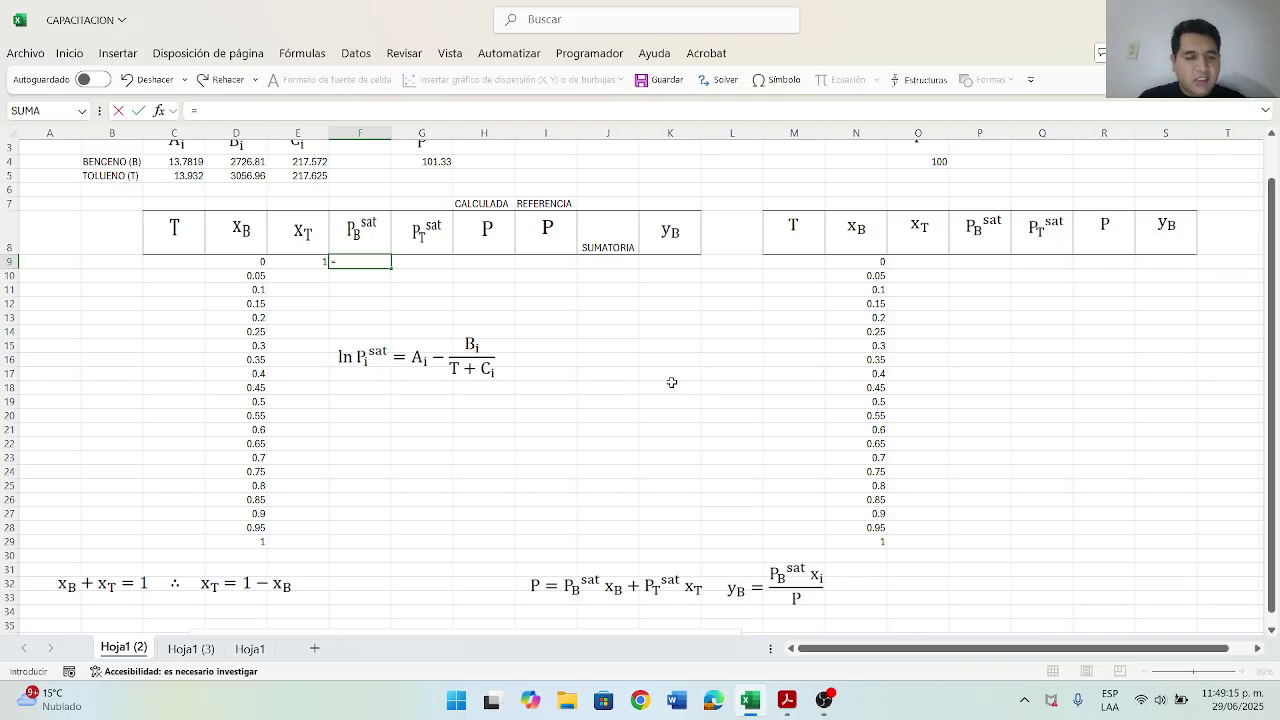
pyautogui.write('EXP()')
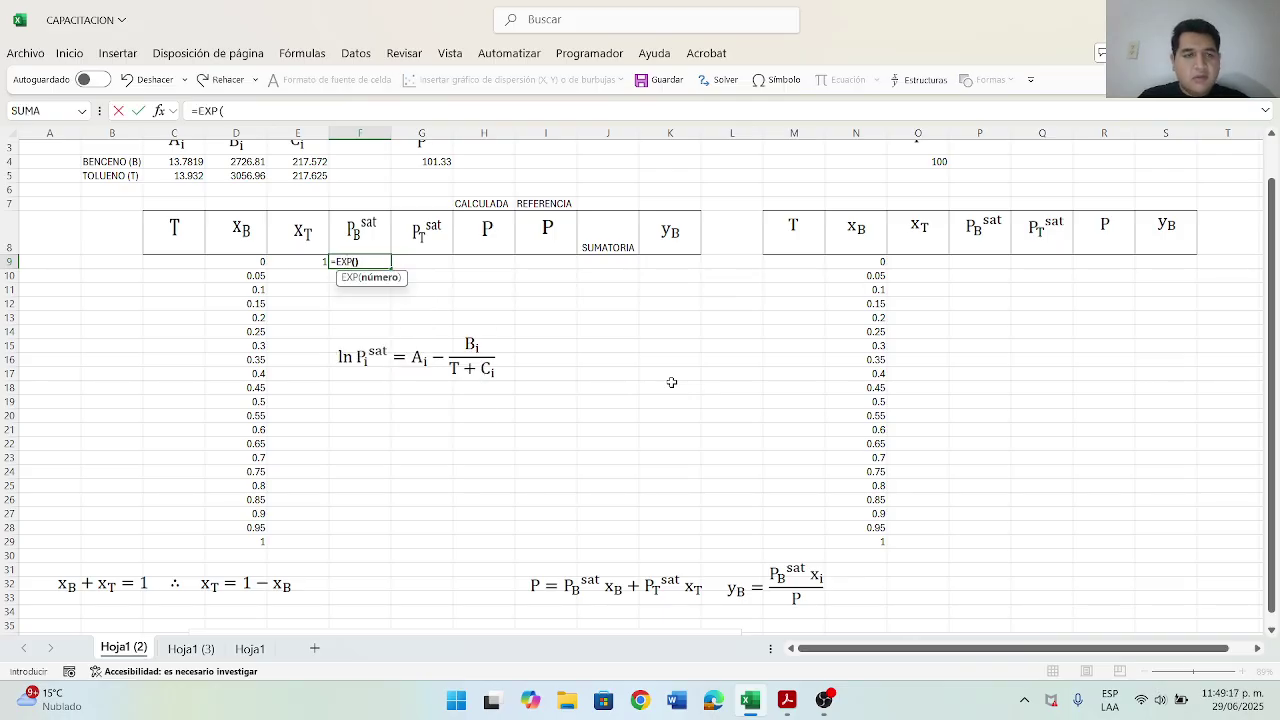
pyautogui.click(224, 111)
pyautogui.write('(')
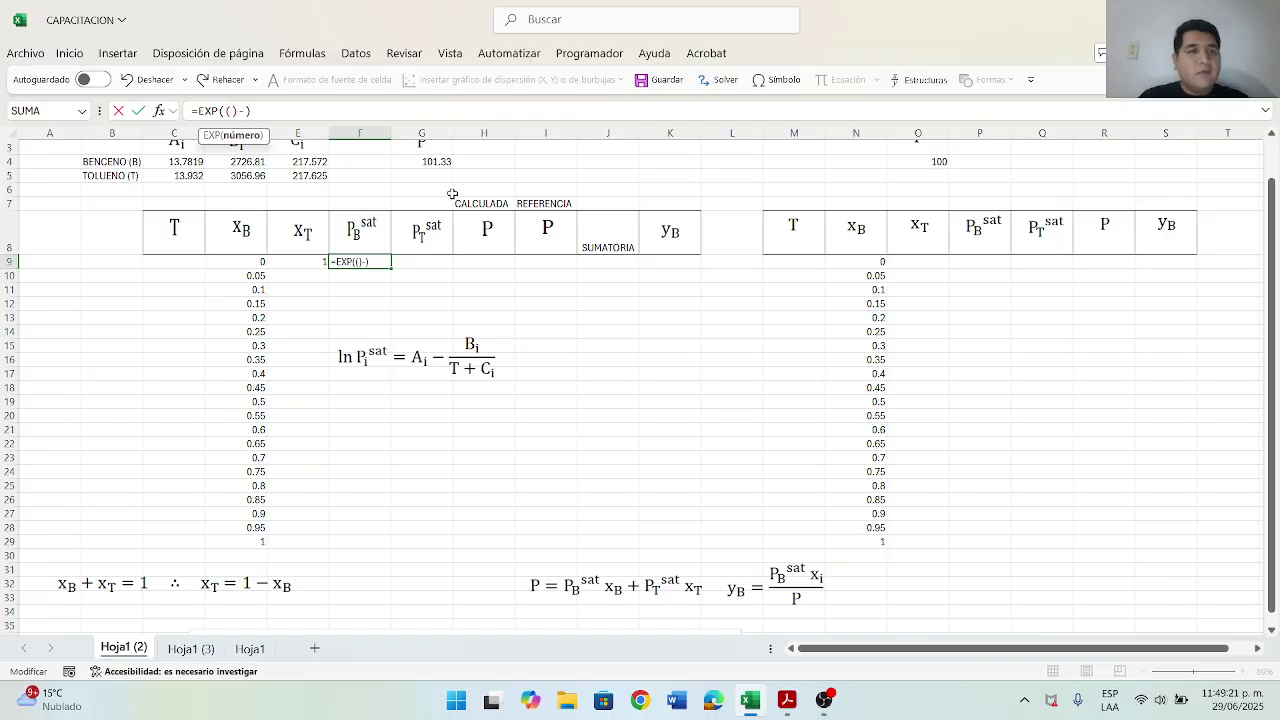
pyautogui.write(')')
pyautogui.press('Left')
pyautogui.press('Left')
pyautogui.press('Left')
pyautogui.press('Left')
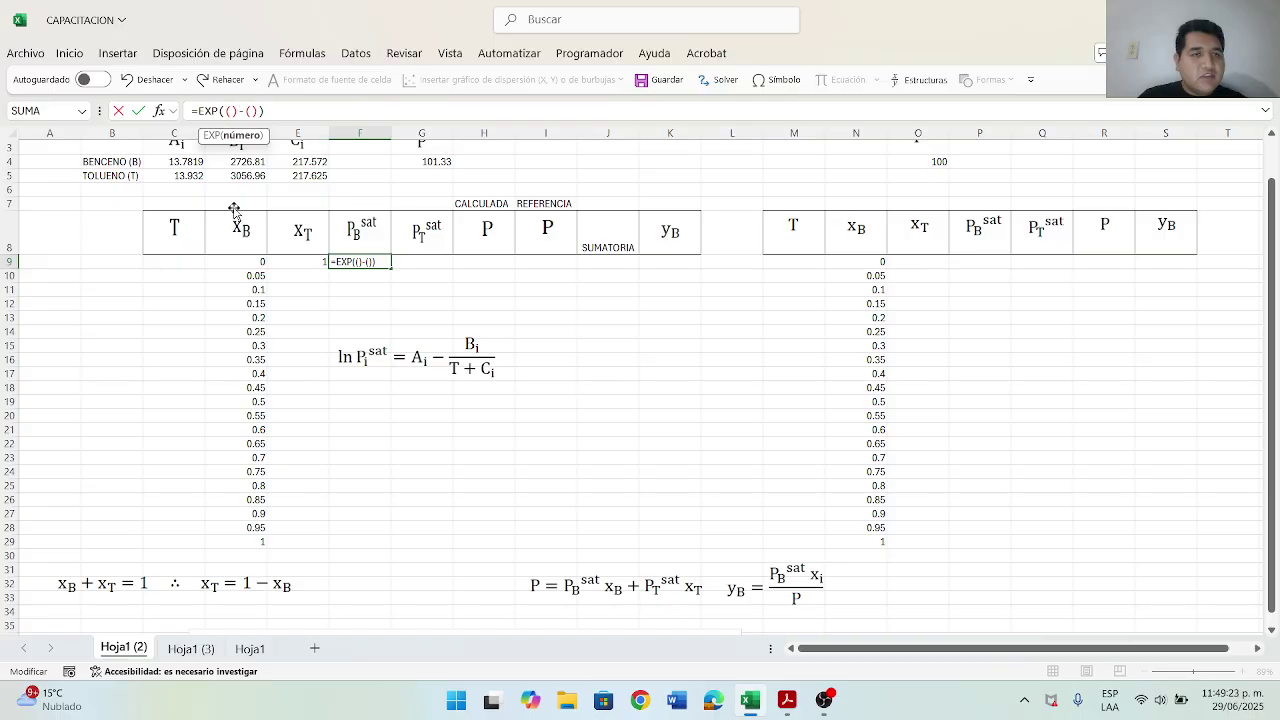
# Step: Insert benzene's A constant as the absolute reference $C$4 in the first term of the F9 formula
pyautogui.scroll(1, 204, 227)
pyautogui.click(184, 205)
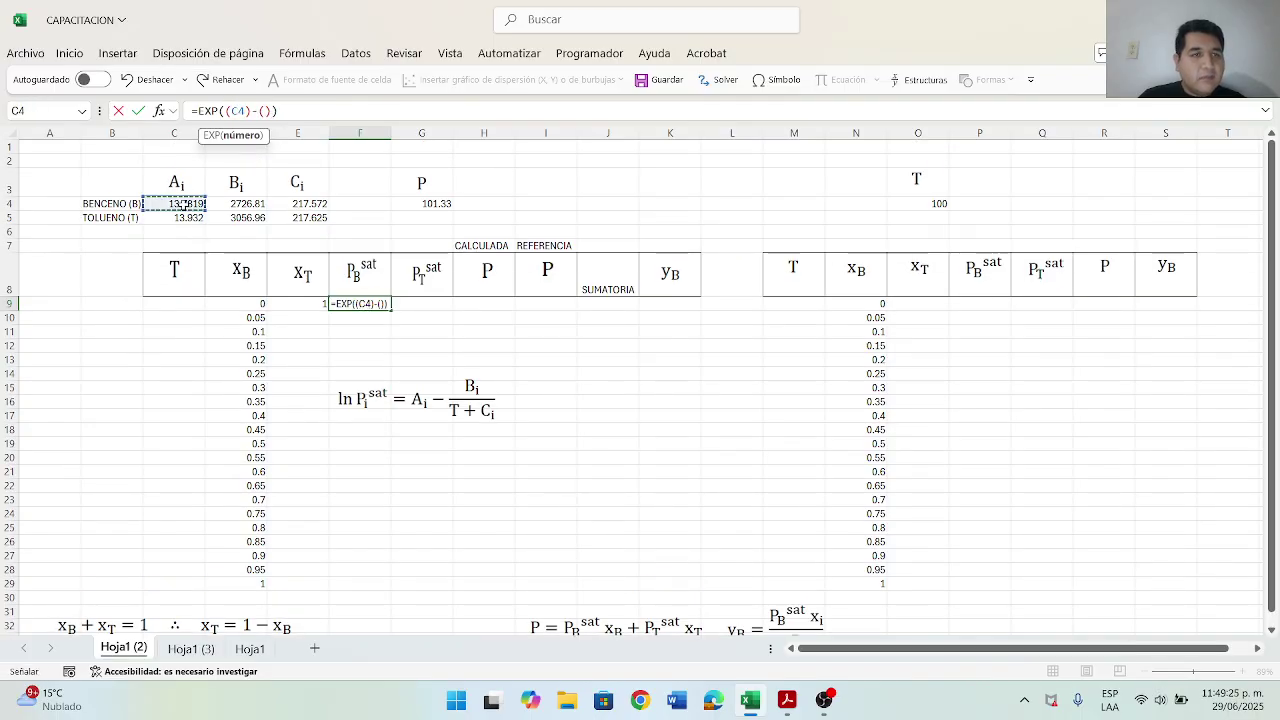
pyautogui.press('F4')
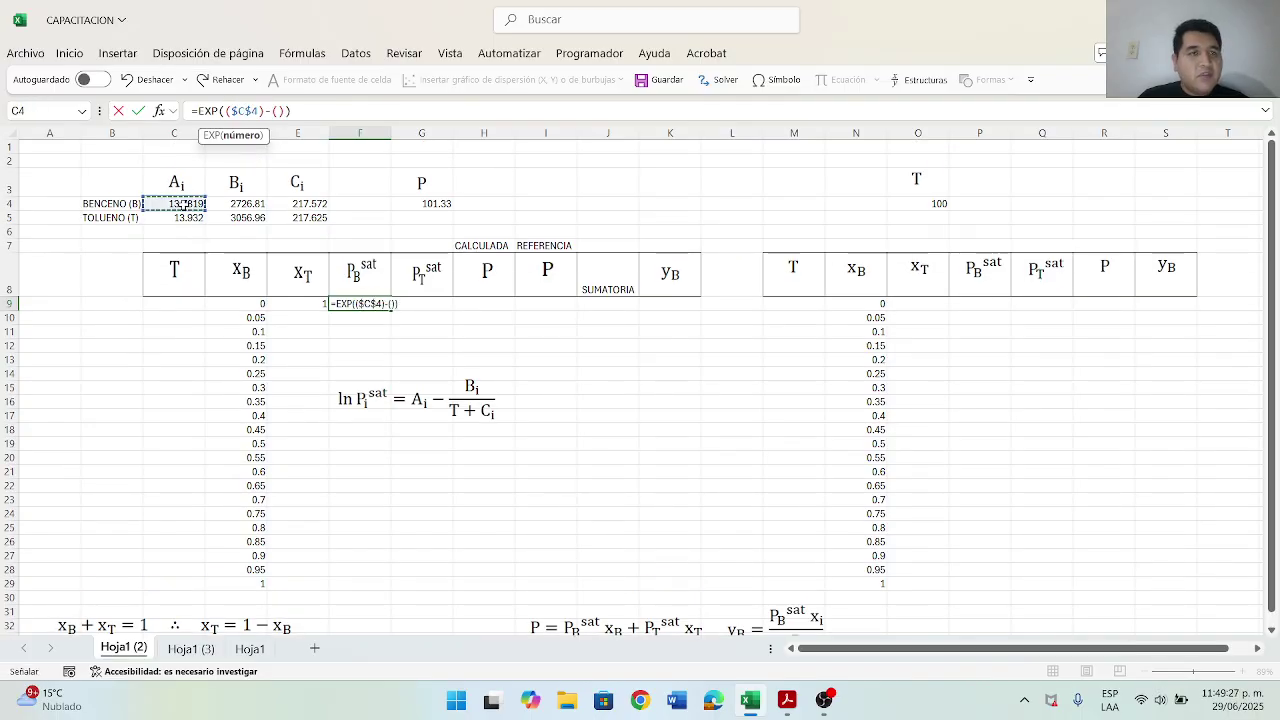
pyautogui.press('F2')
pyautogui.press('Right')
pyautogui.press('Right')
pyautogui.press('Right')
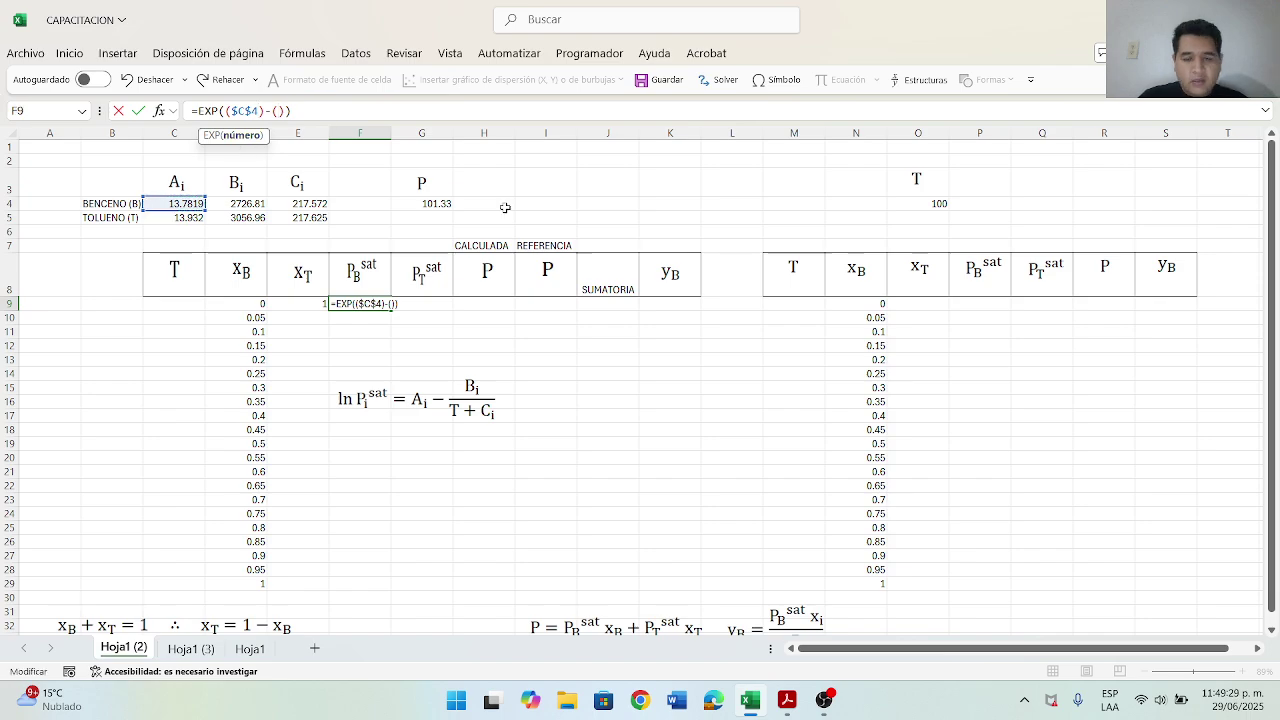
# Step: Make the second term of the F9 formula a quotient with benzene's B constant, $D$4, as numerator
pyautogui.write('/()')
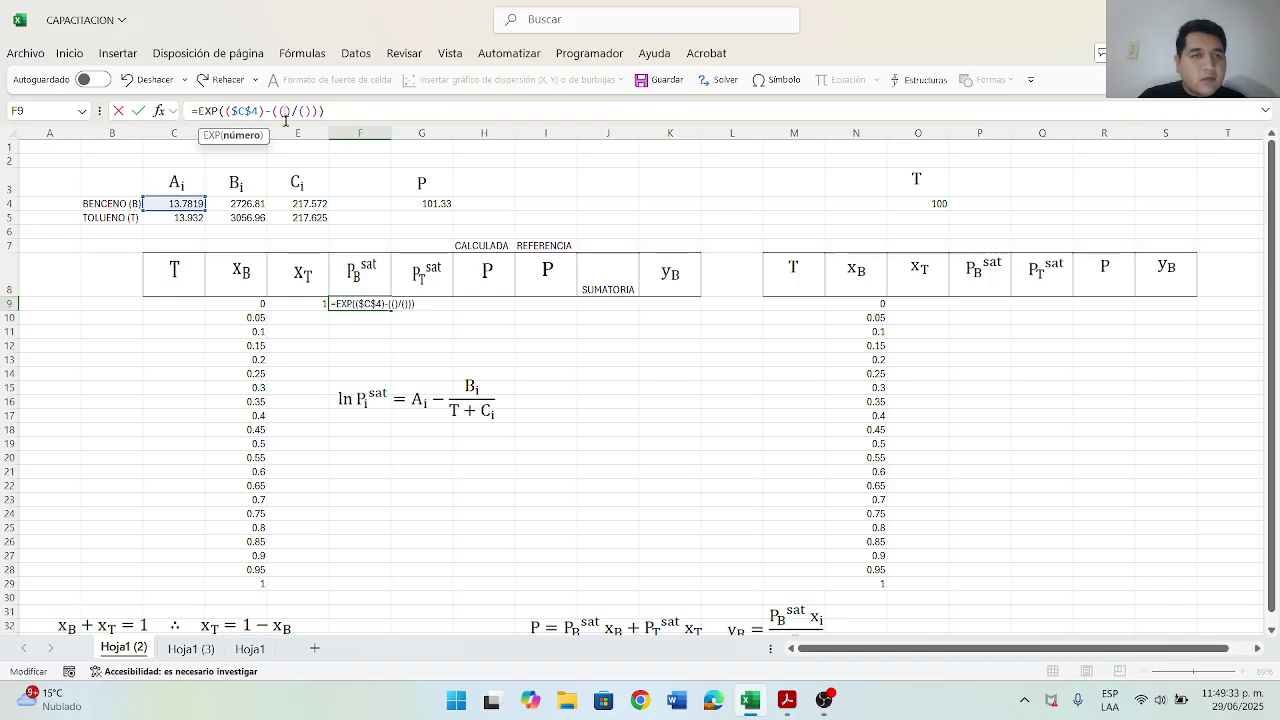
pyautogui.click(250, 204)
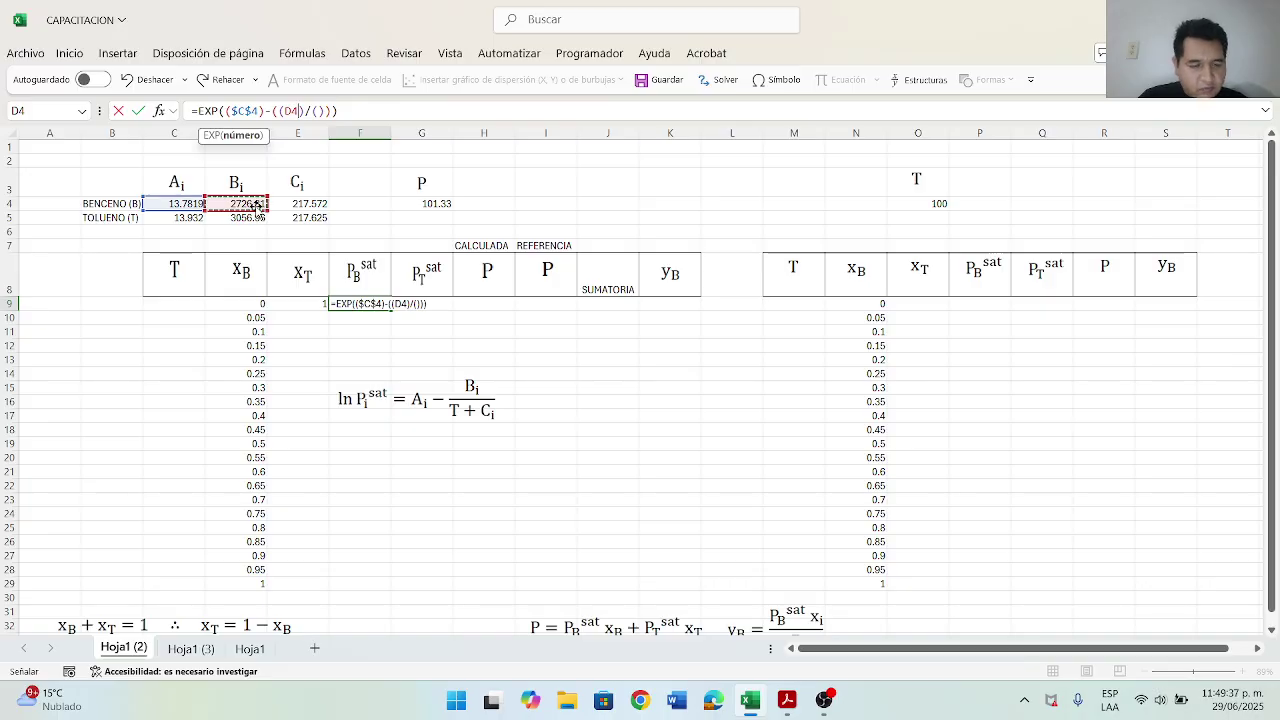
pyautogui.press('F4')
pyautogui.click(331, 111)
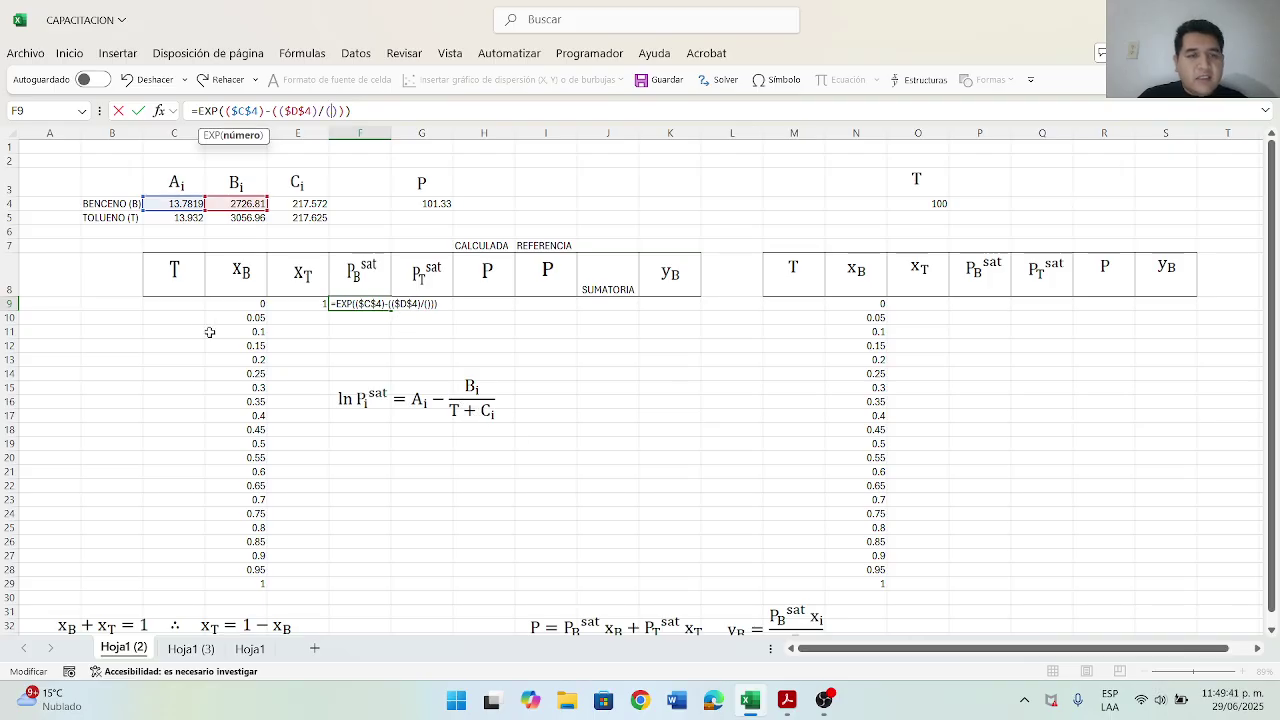
# Step: Complete the F9 formula with C9+$E$4 as the denominator: =EXP(($C$4)-(($D$4)/(C9+$E$4)))
pyautogui.click(192, 305)
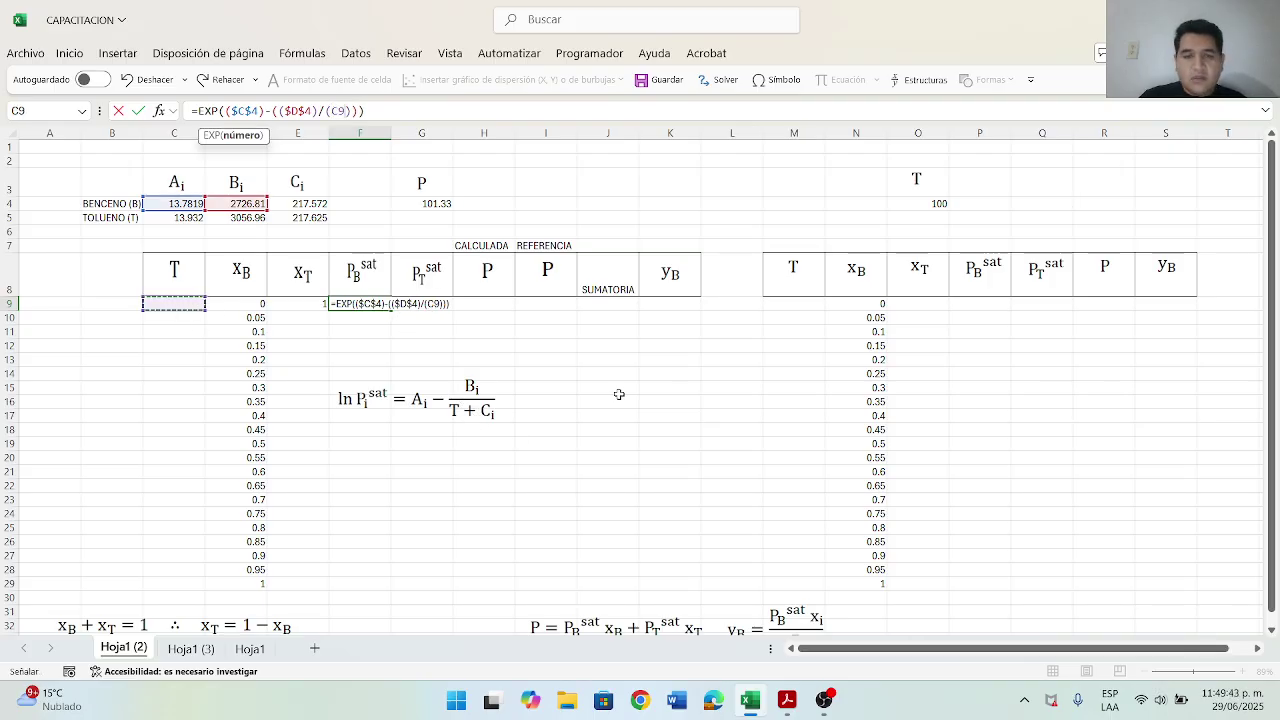
pyautogui.write('+')
pyautogui.click(320, 205)
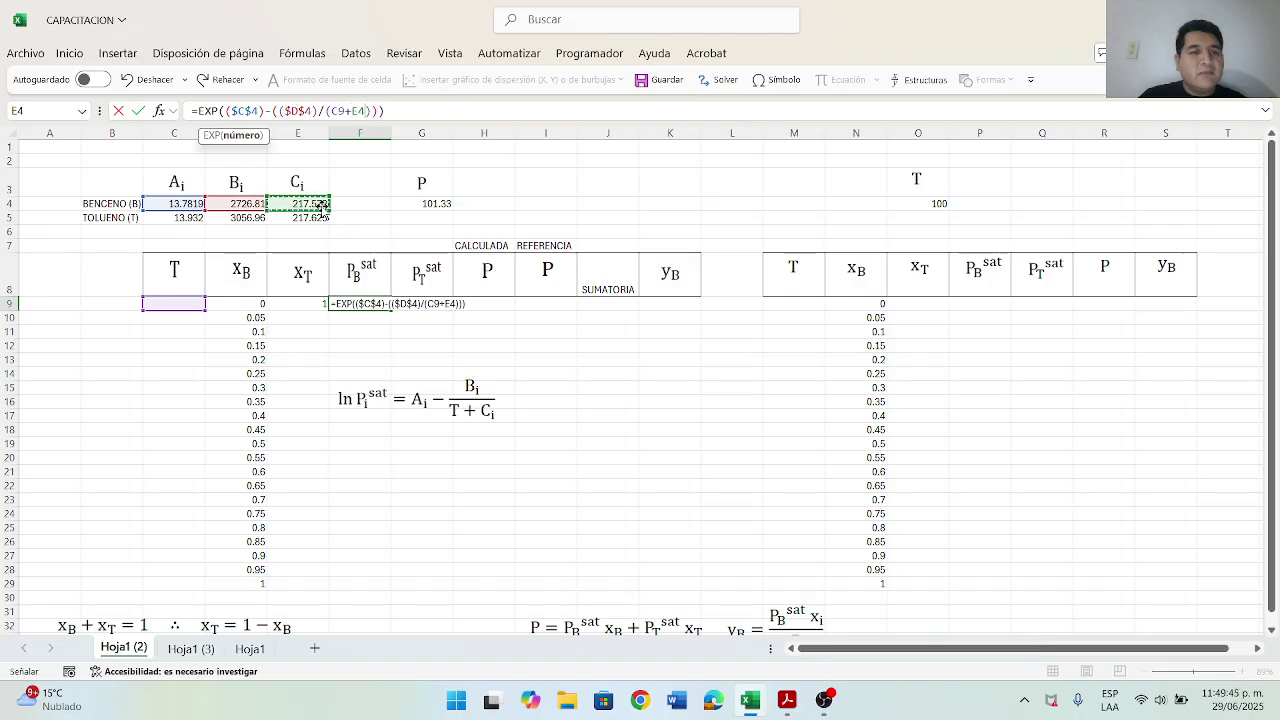
pyautogui.press('F4')
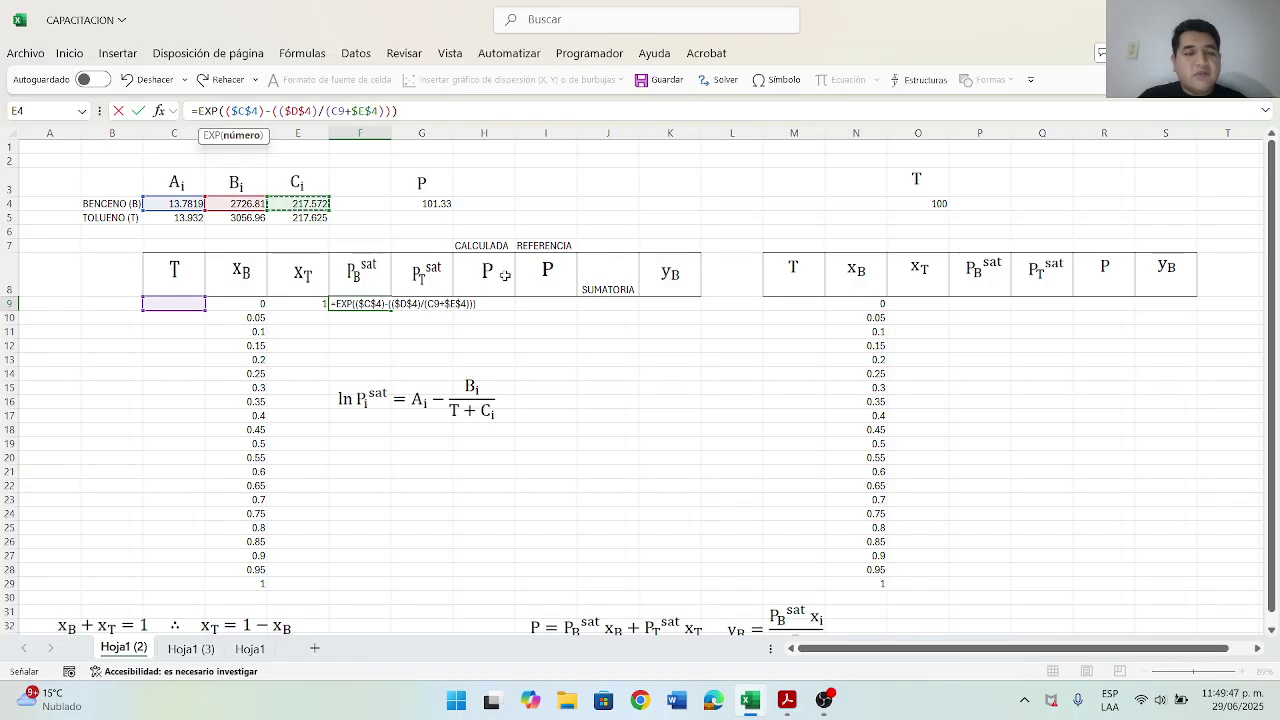
pyautogui.press('Return')
# Step: Return the ln P sat equation picture below the table and fill the F9 formula down through F29
pyautogui.scroll(-1, 536, 308)
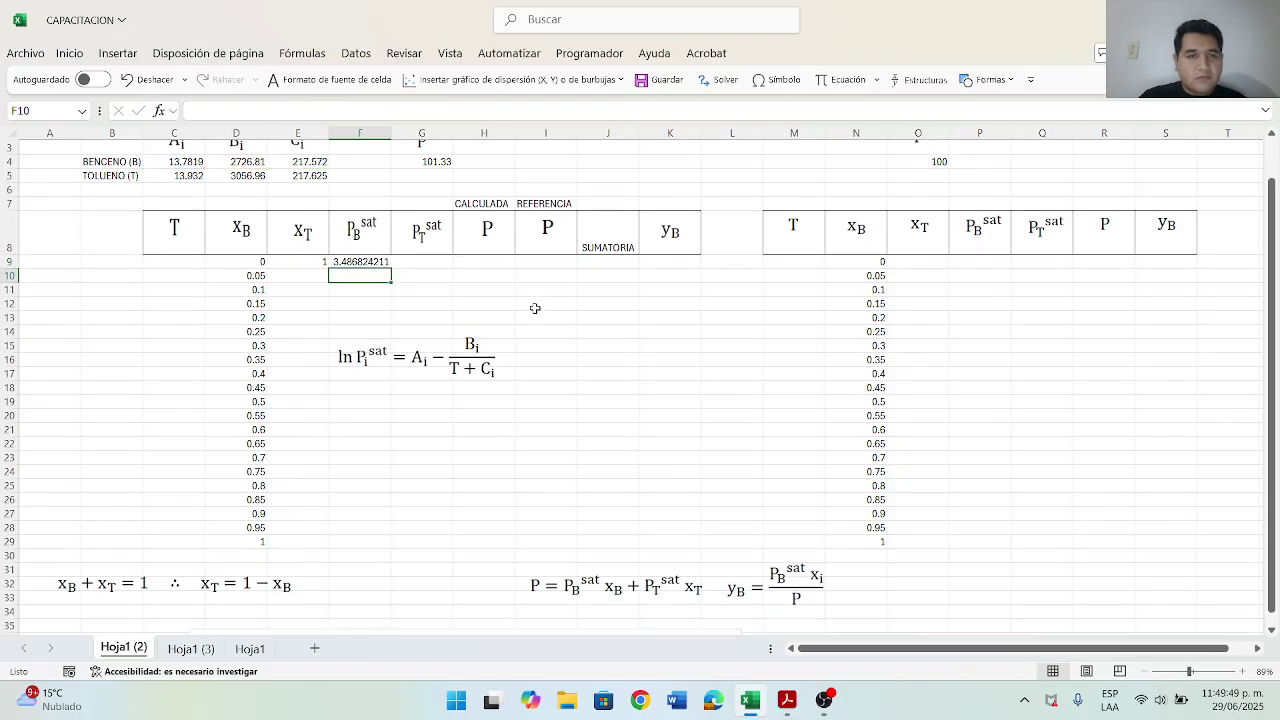
pyautogui.moveTo(415, 358); pyautogui.dragTo(405, 582)
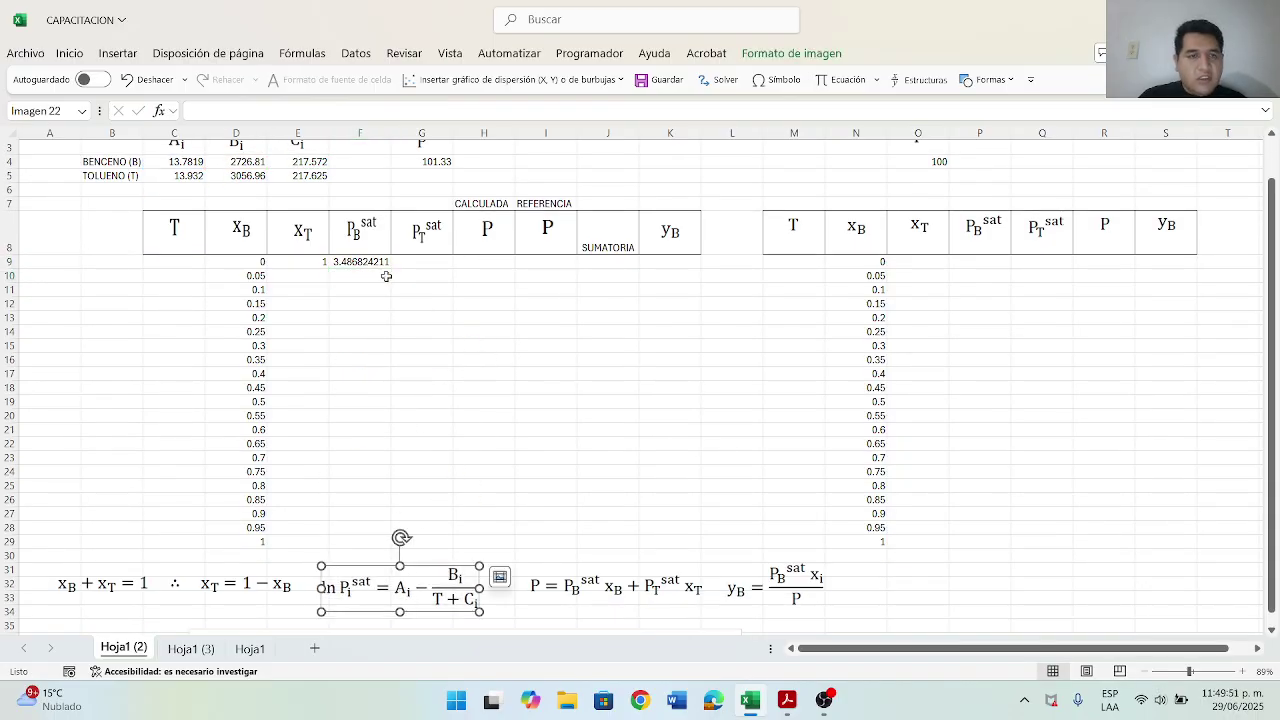
pyautogui.click(380, 263)
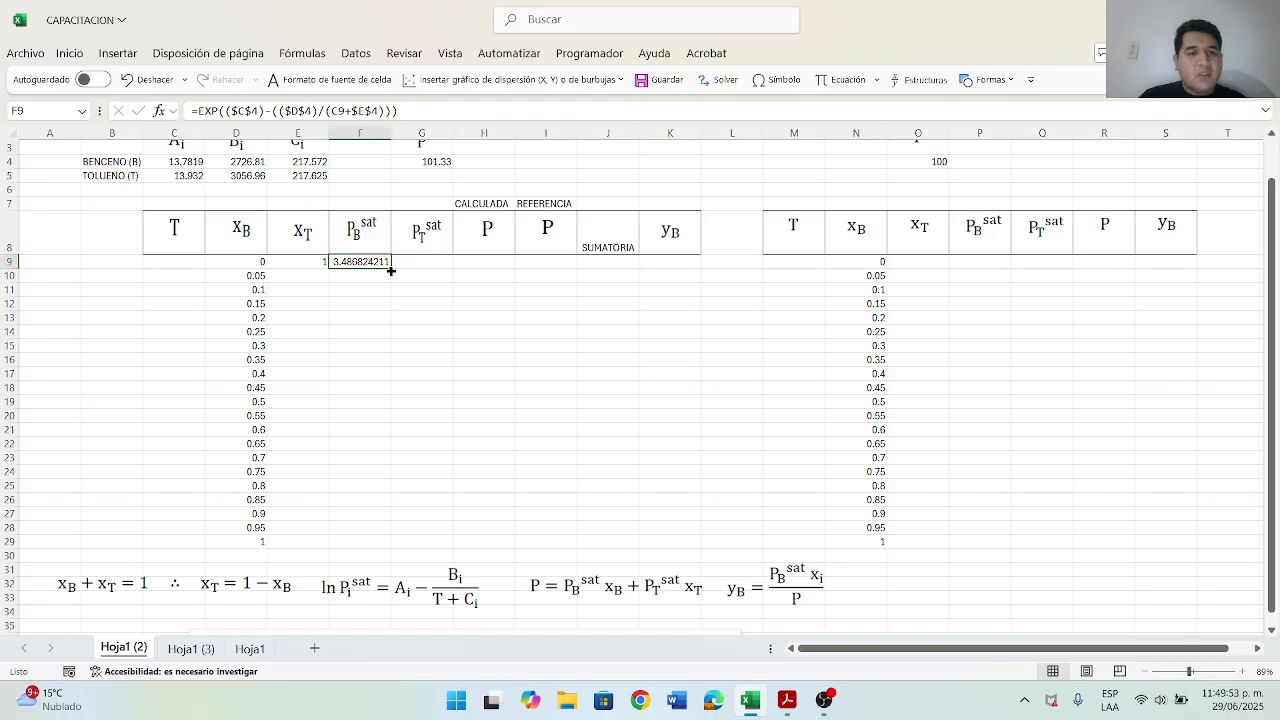
pyautogui.moveTo(389, 266); pyautogui.dragTo(387, 546)
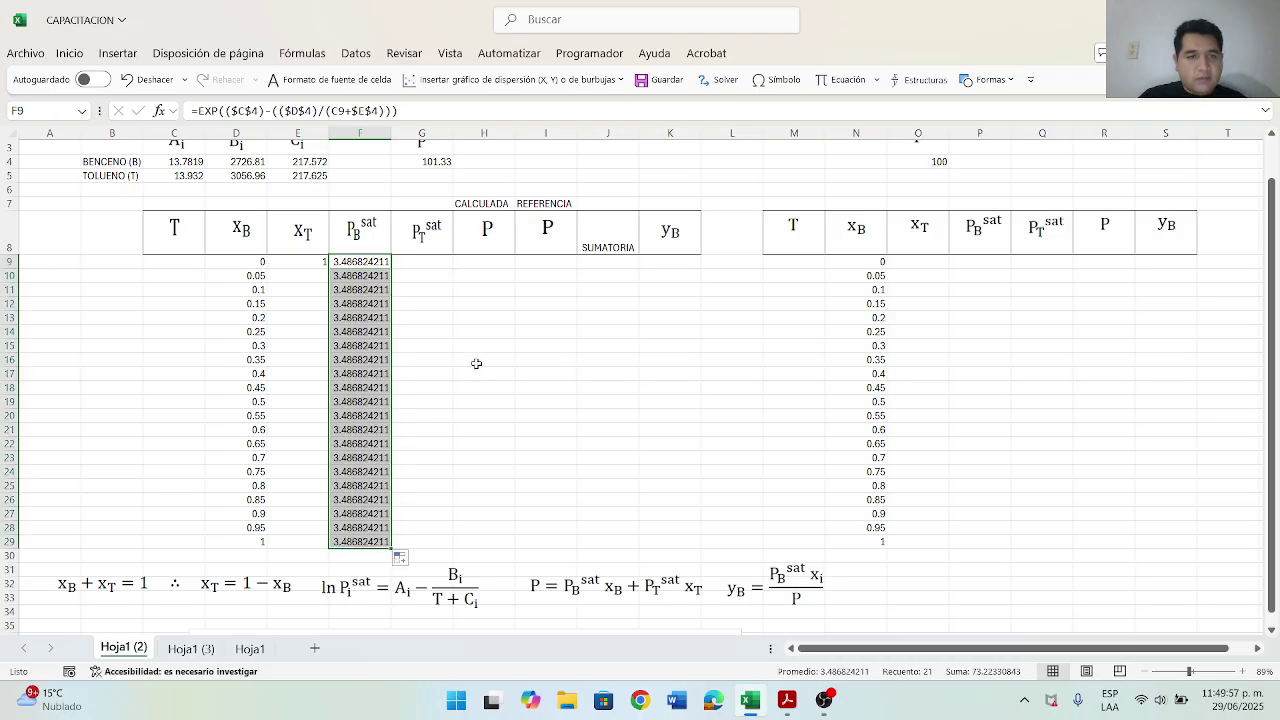
# Step: Enter 100 as the temperature T in cell C9 of the first table
pyautogui.click(430, 291)
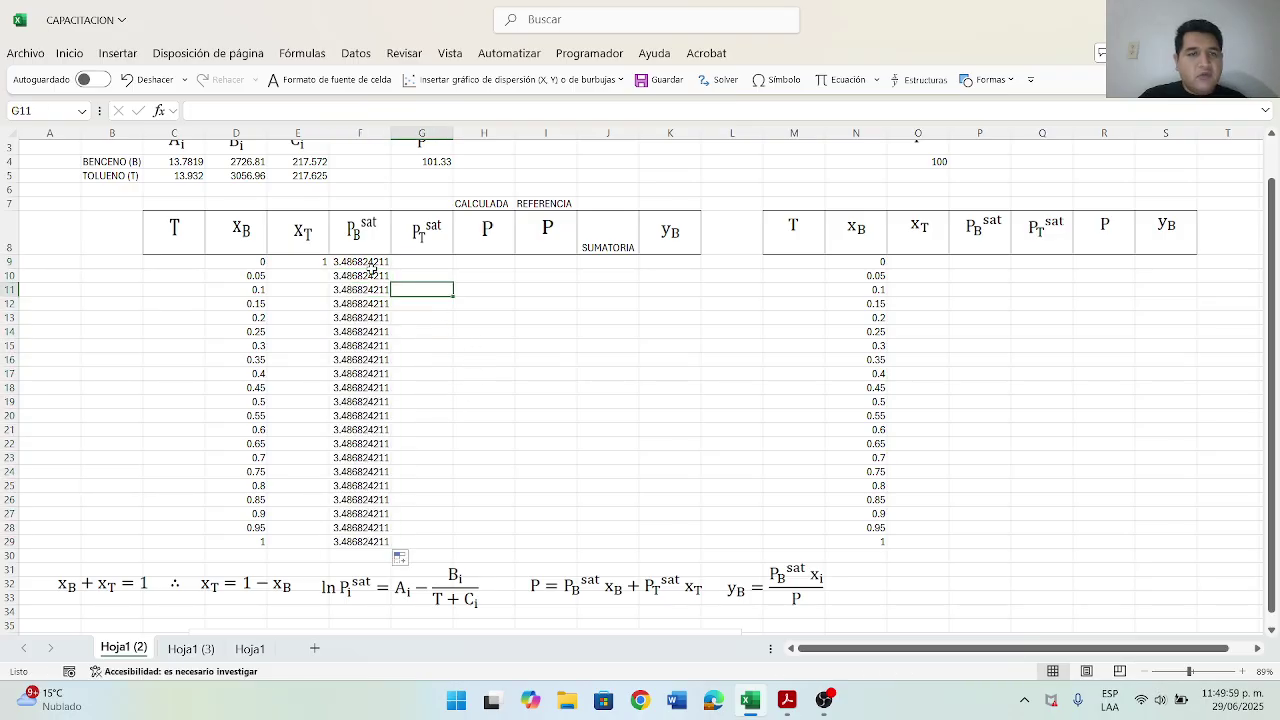
pyautogui.click(368, 262)
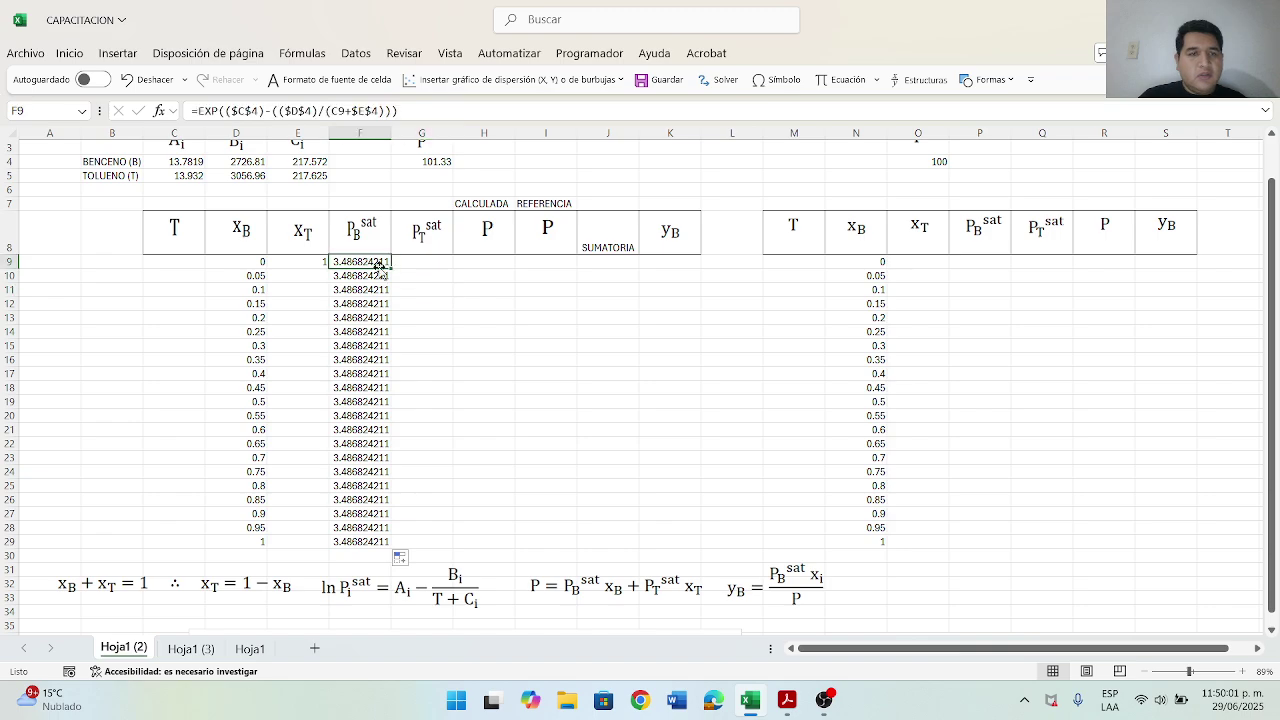
pyautogui.click(184, 258)
pyautogui.scroll(1, 546, 340)
pyautogui.scroll(-1, 555, 358)
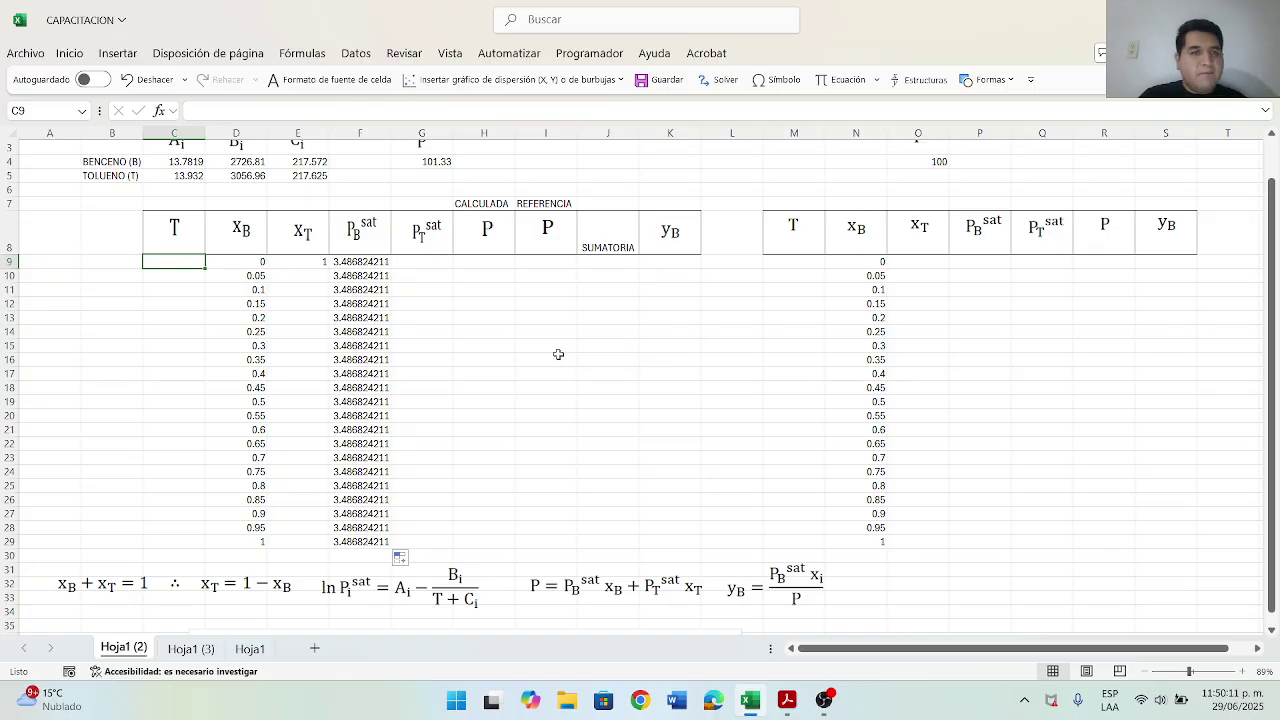
pyautogui.write('1000')
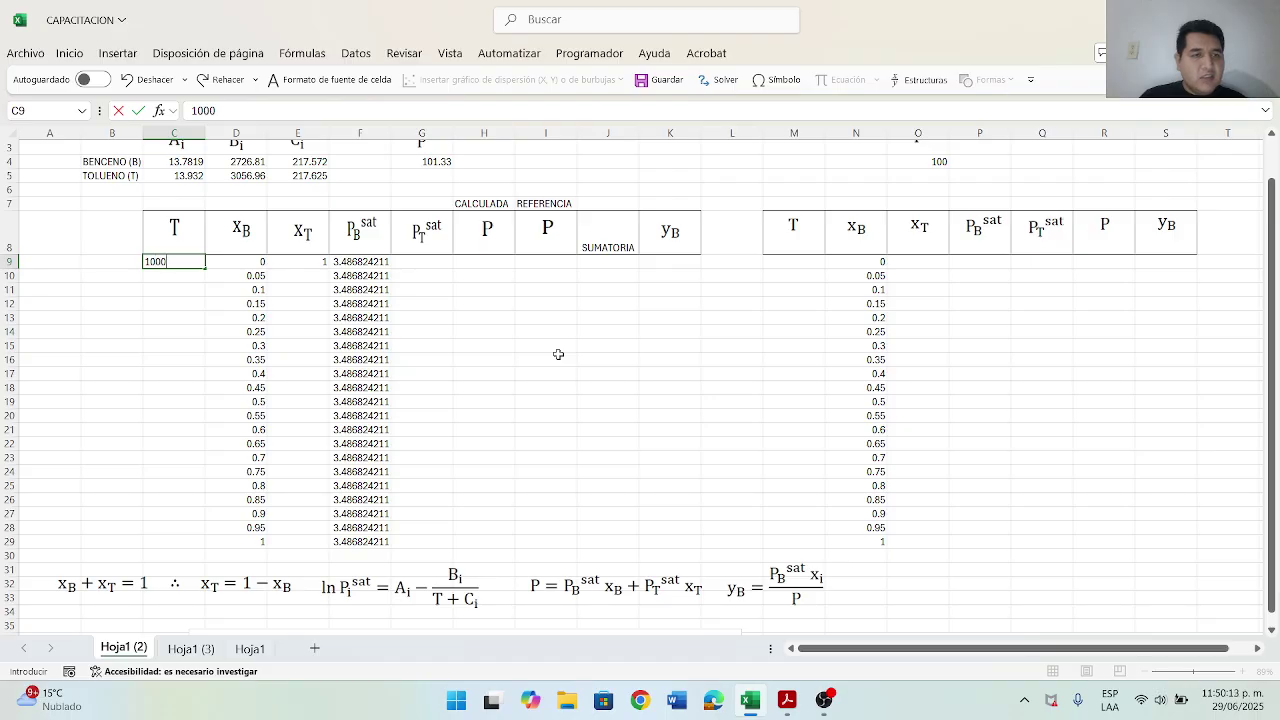
pyautogui.press('Return')
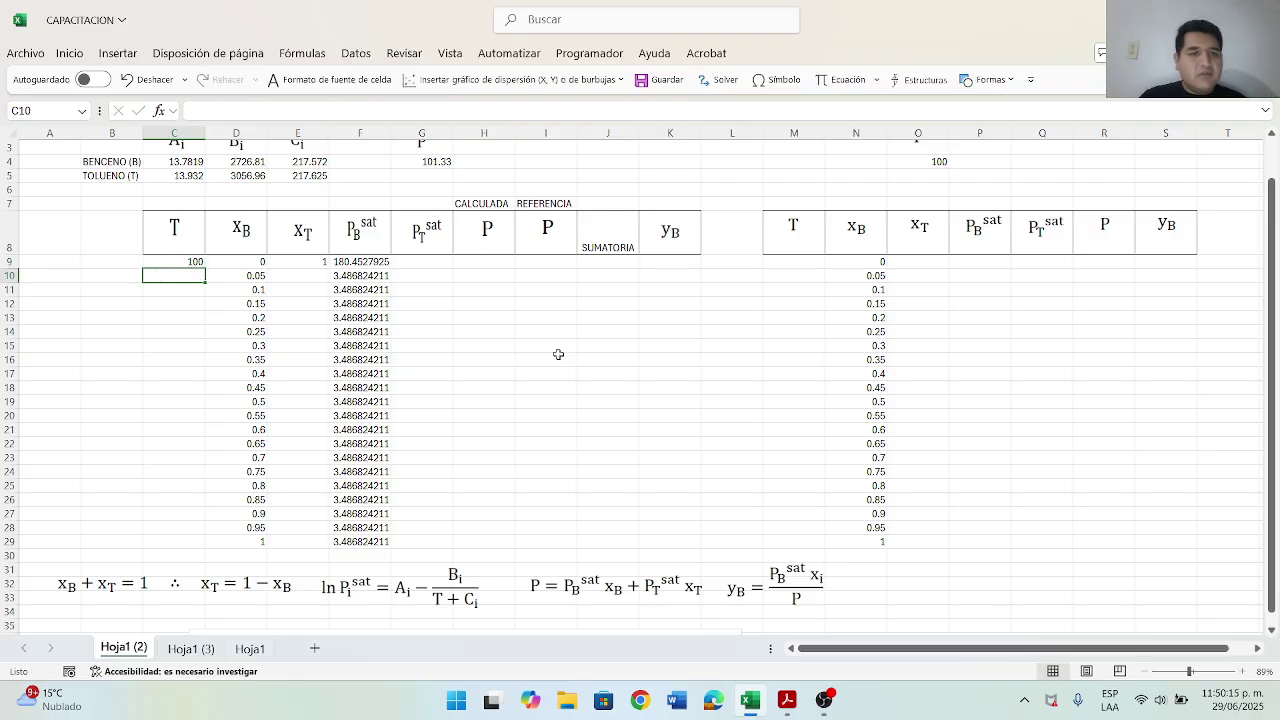
# Step: Refill the benzene saturation pressure formula from F9 down through F29
pyautogui.click(383, 262)
pyautogui.doubleClick(391, 269)
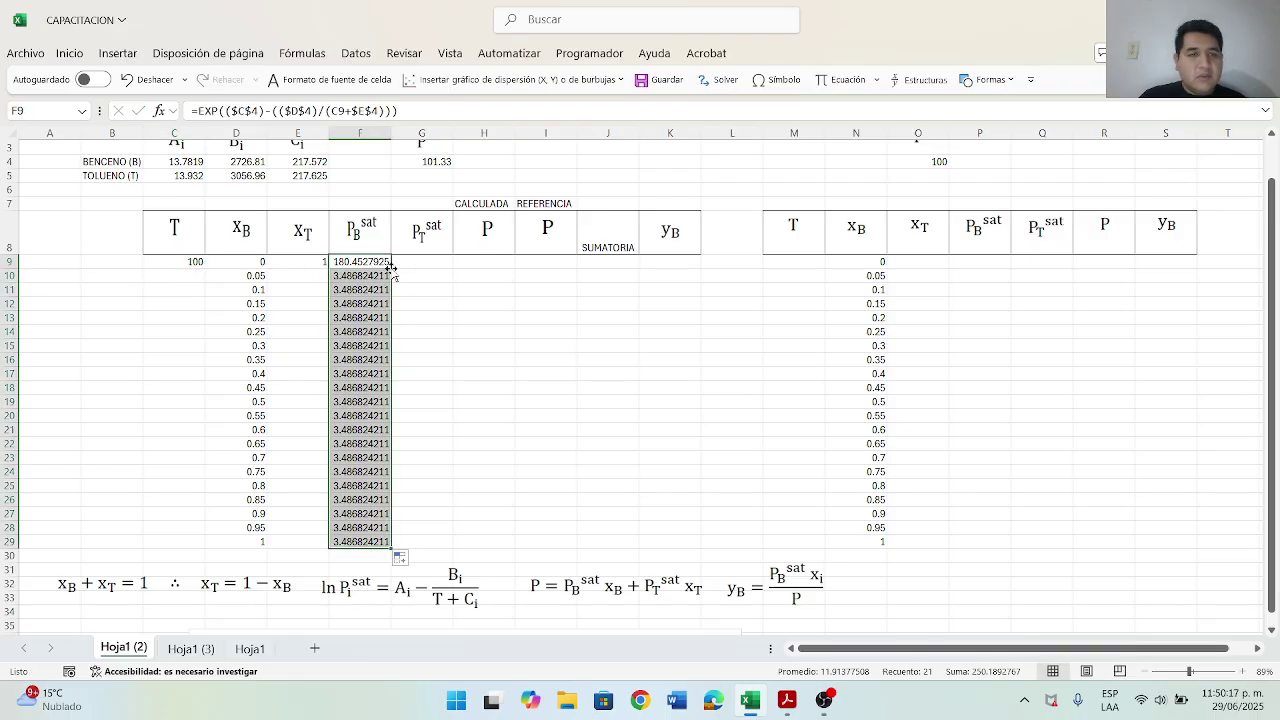
pyautogui.click(393, 262)
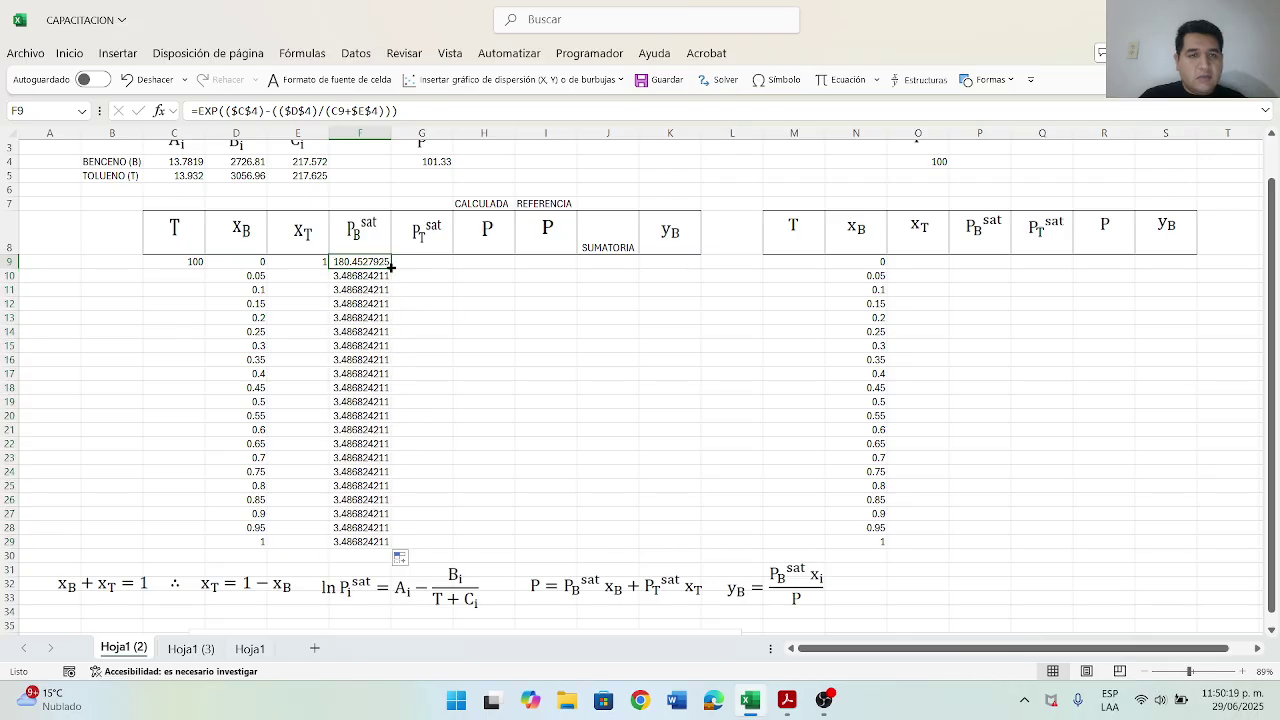
pyautogui.doubleClick(391, 268)
pyautogui.click(383, 264)
pyautogui.moveTo(391, 268); pyautogui.dragTo(392, 550)
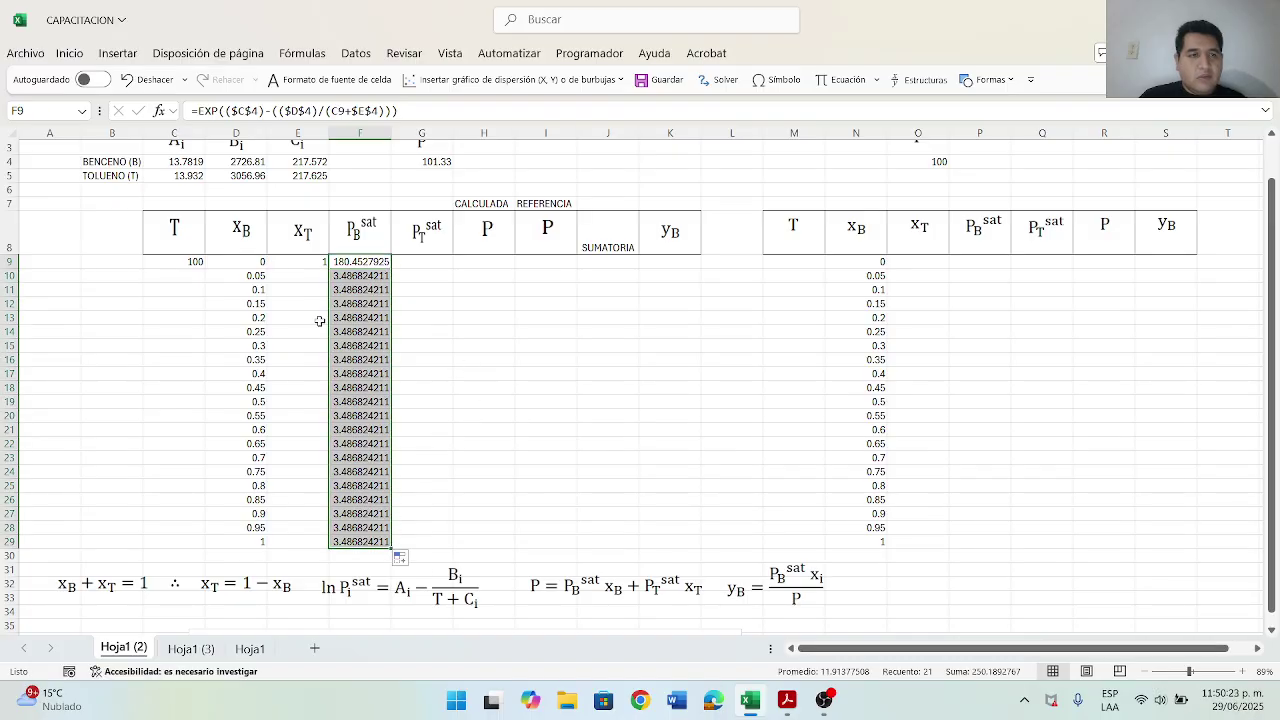
# Step: Fill the temperature of 100 from C9 down through C29
pyautogui.click(195, 262)
pyautogui.moveTo(205, 268); pyautogui.dragTo(203, 542)
pyautogui.click(484, 359)
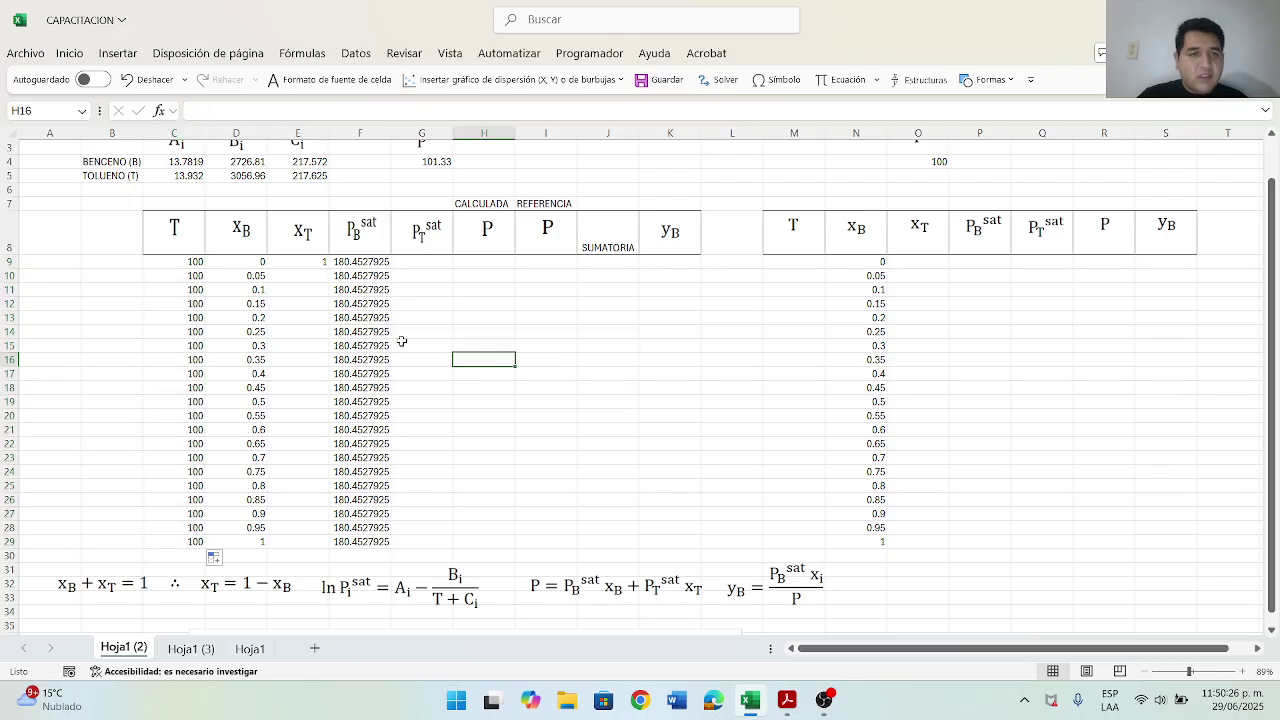
# Step: Move the ln P sat equation picture into the empty area around columns J to L, and select G9
pyautogui.click(429, 262)
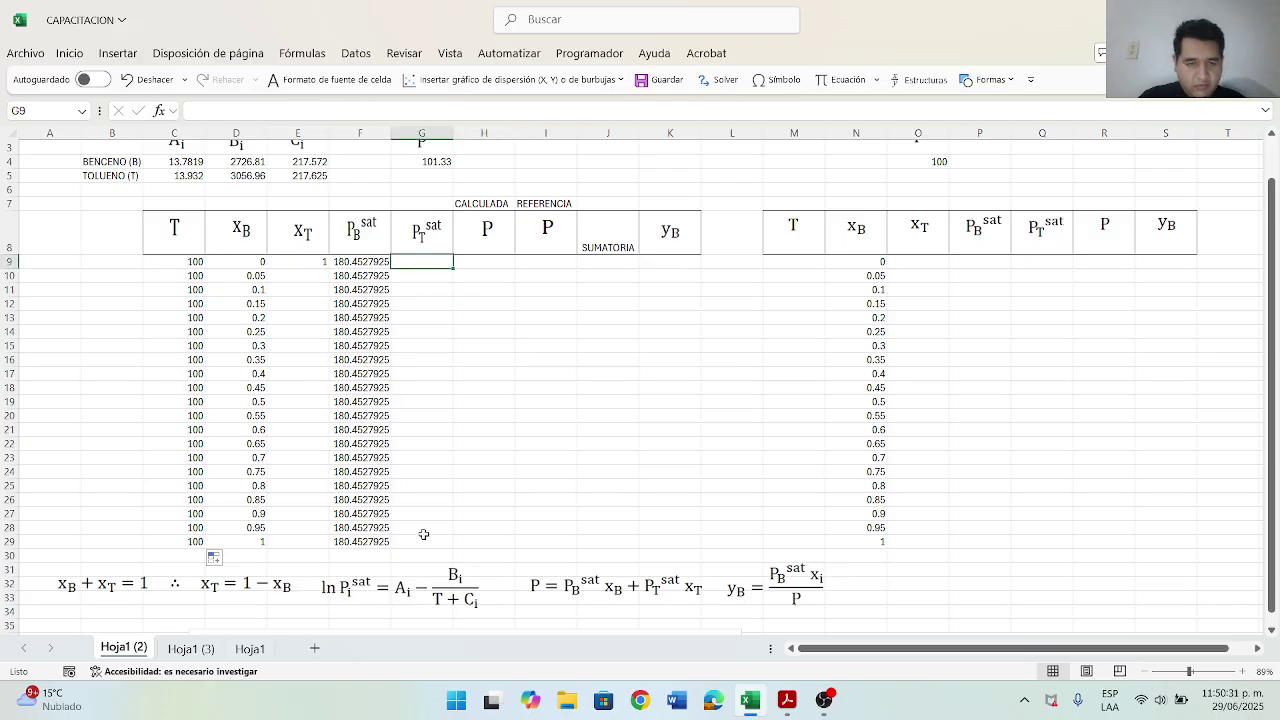
pyautogui.moveTo(436, 585); pyautogui.dragTo(696, 406)
pyautogui.click(428, 263)
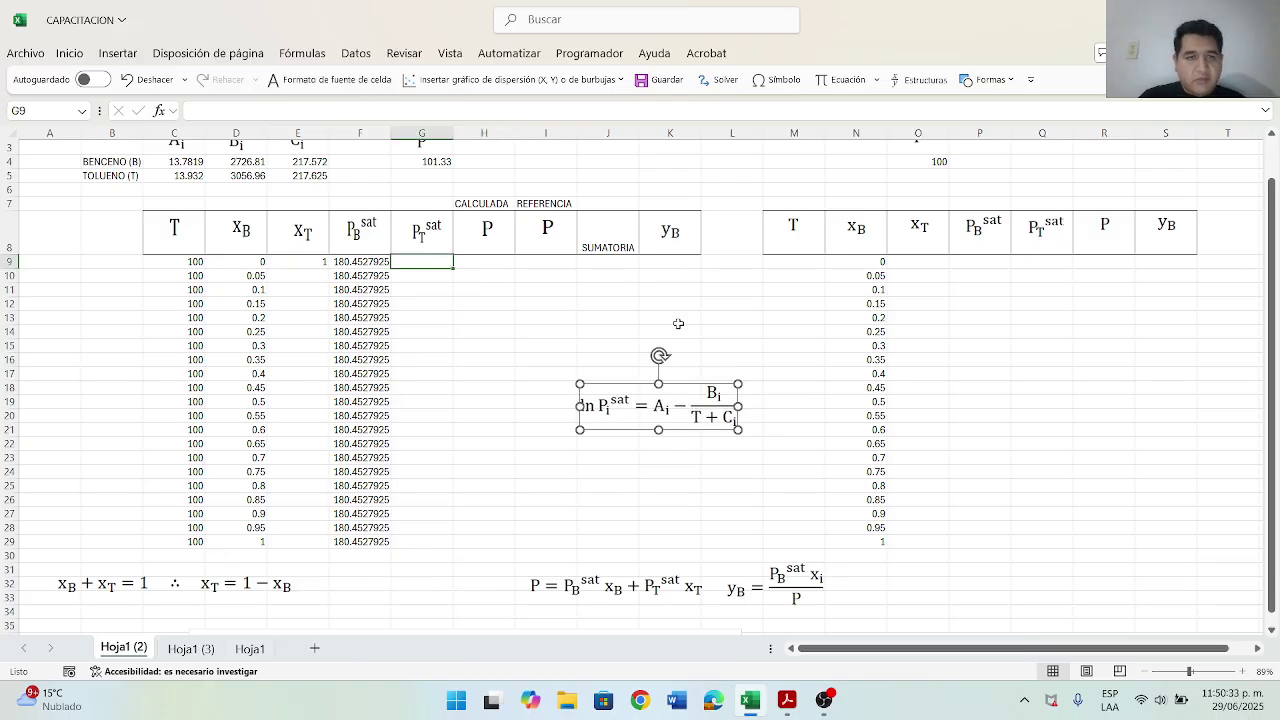
# Step: Start the toluene saturation pressure formula in G9 with an exponential and toluene's A constant: =EXP(($C$5)-())
pyautogui.write('=')
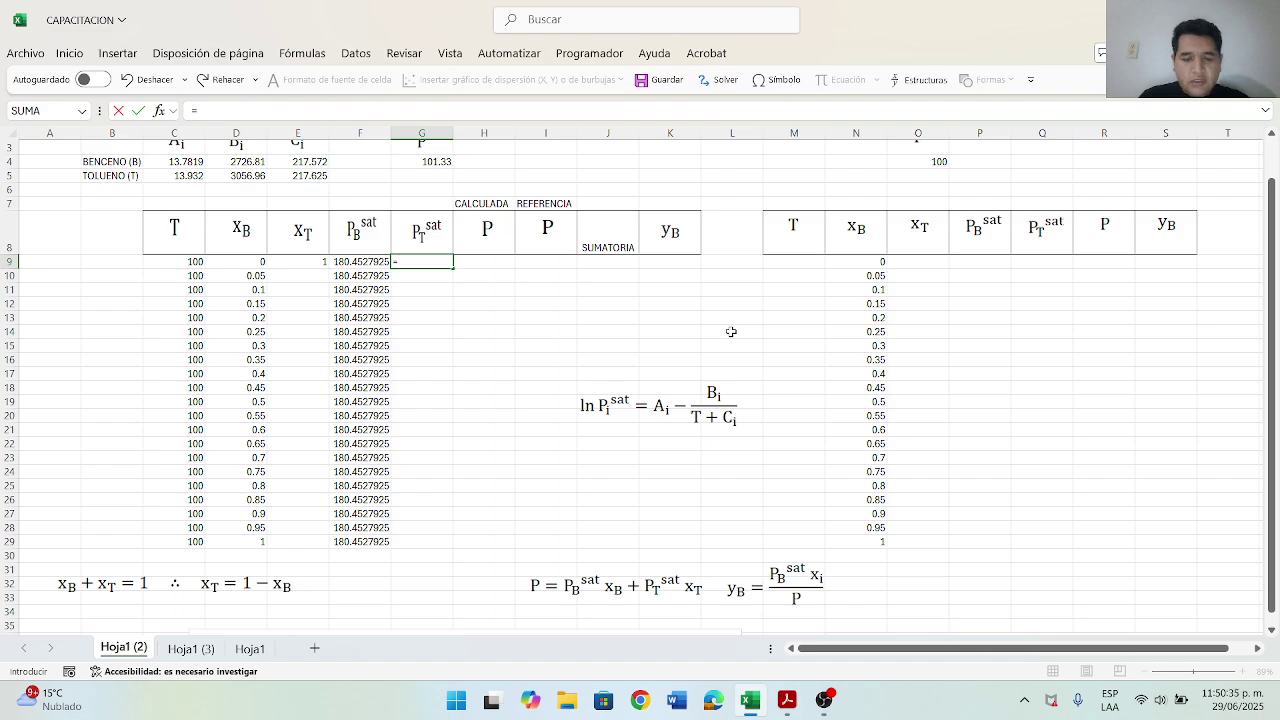
pyautogui.write('EXP()')
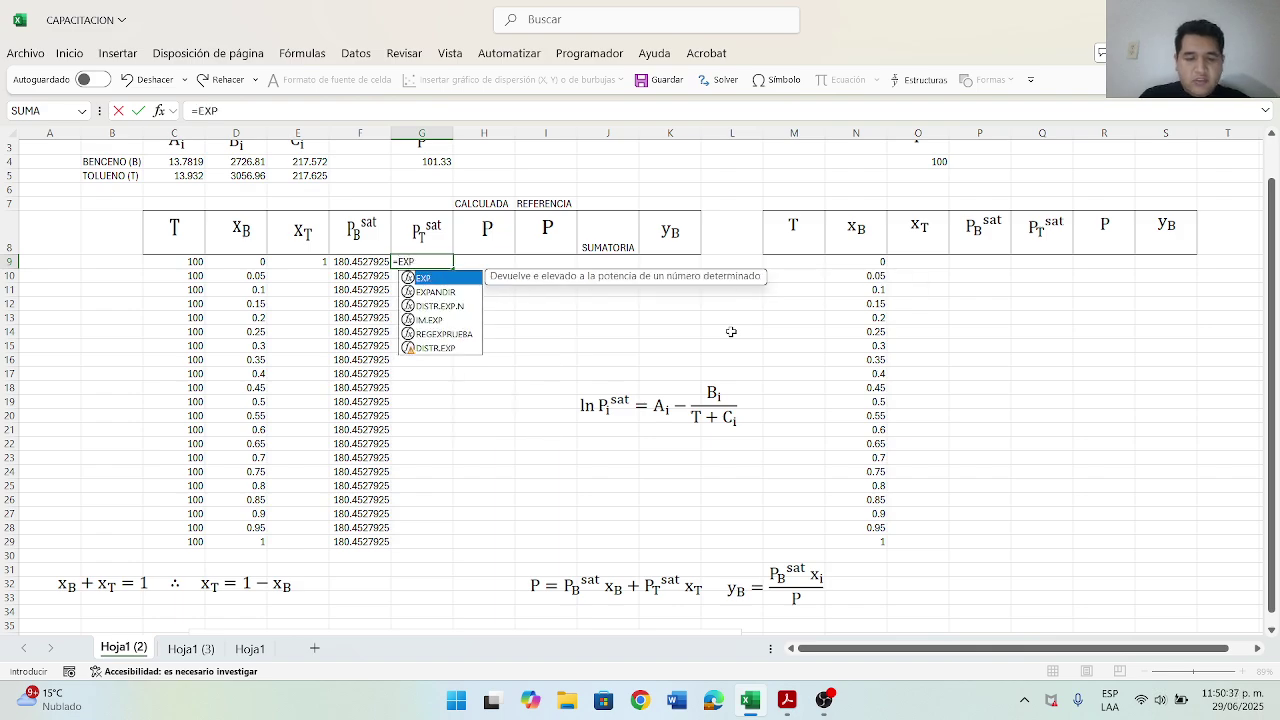
pyautogui.click(222, 111)
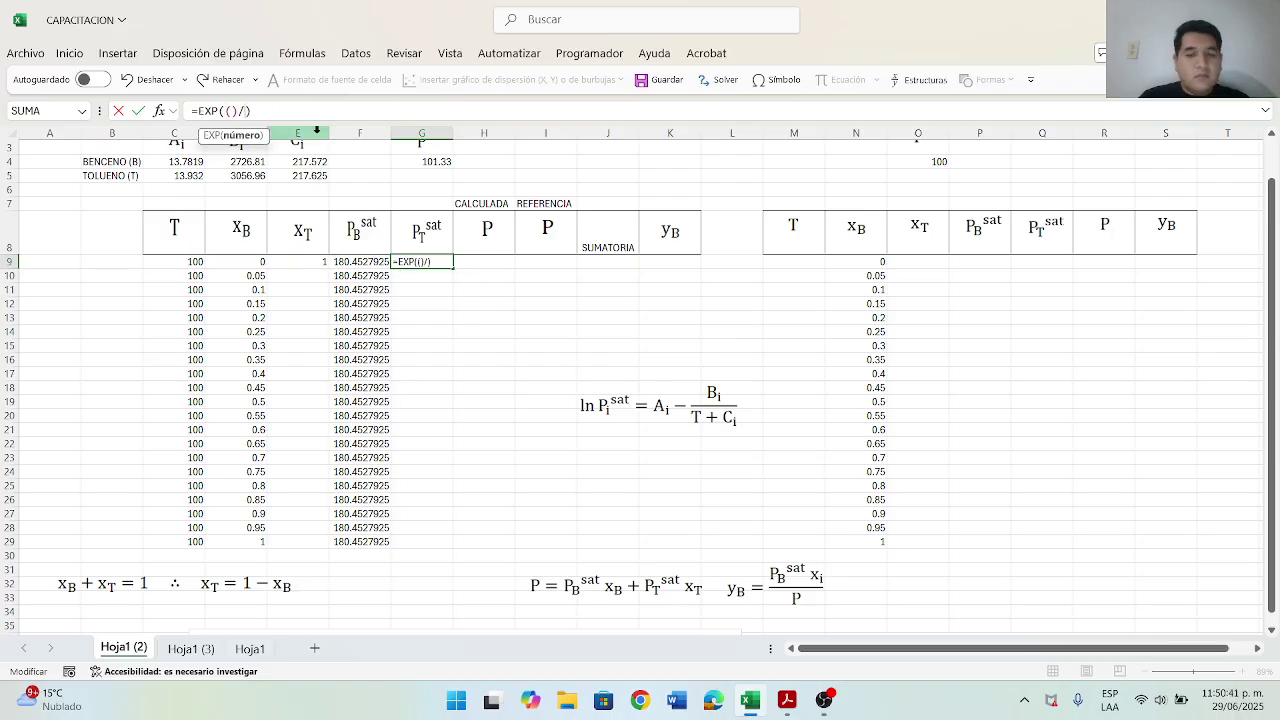
pyautogui.press('BackSpace')
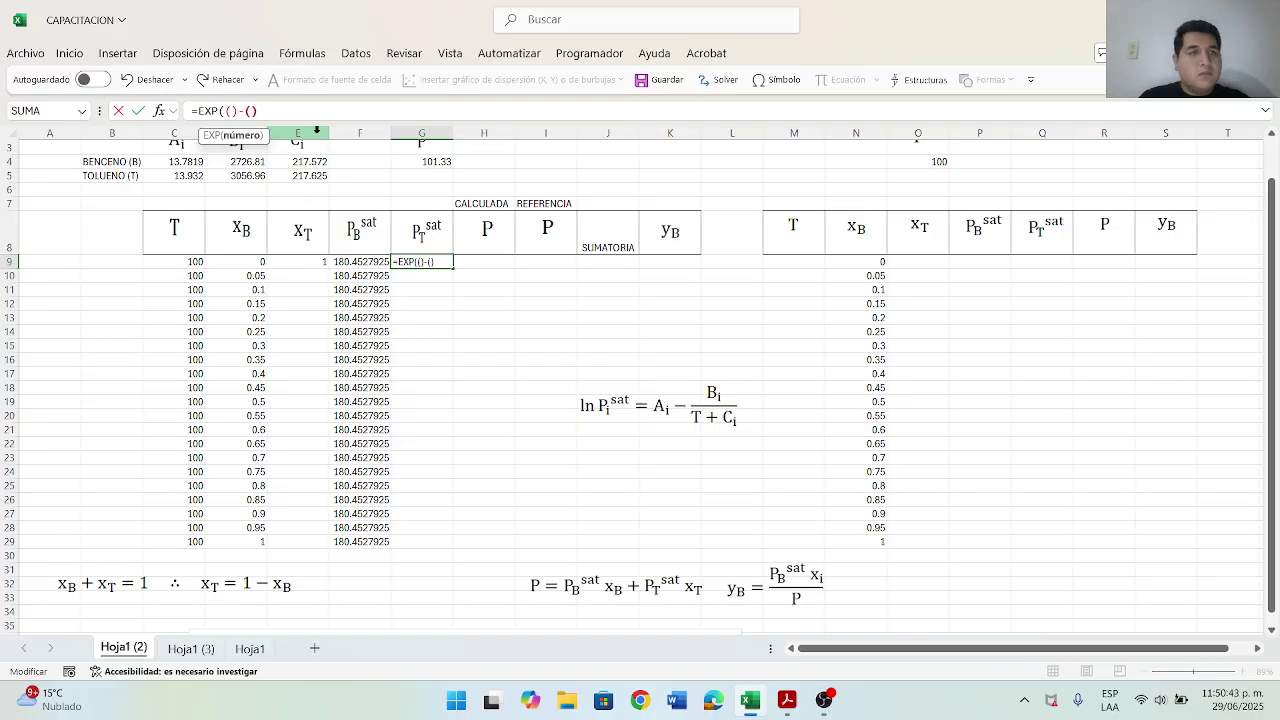
pyautogui.write(')')
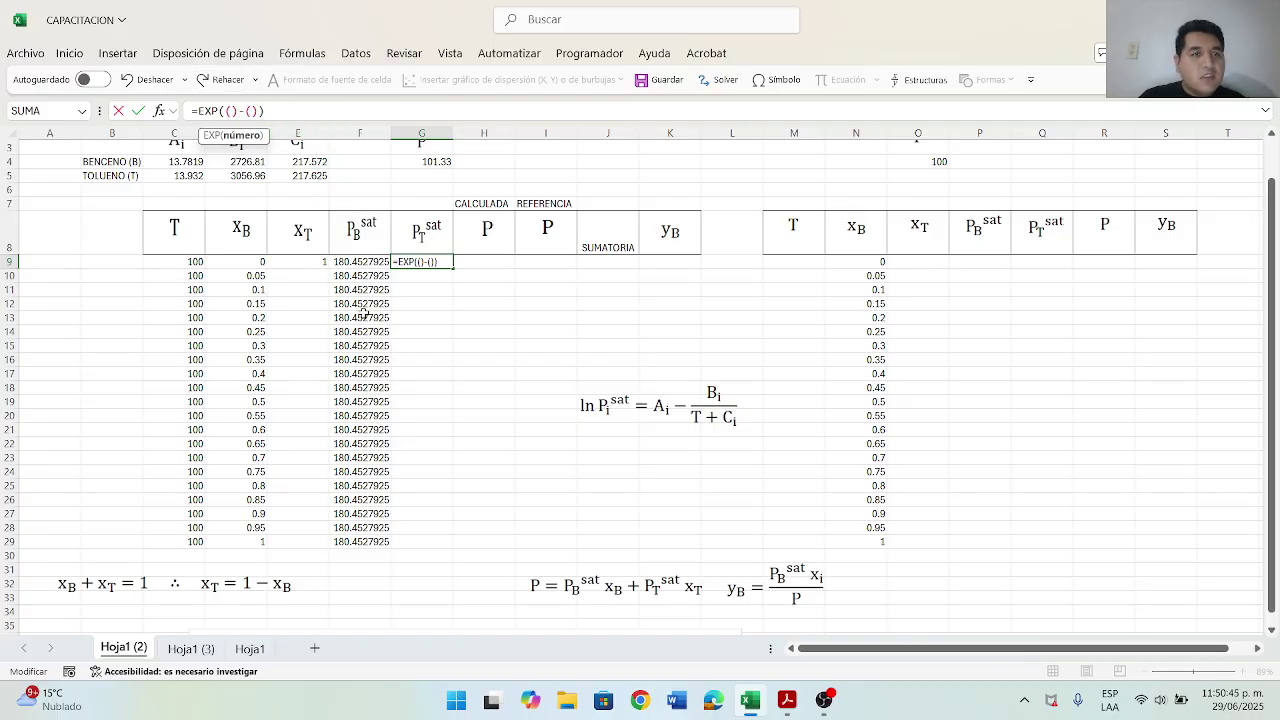
pyautogui.scroll(1, 200, 210)
pyautogui.click(190, 218)
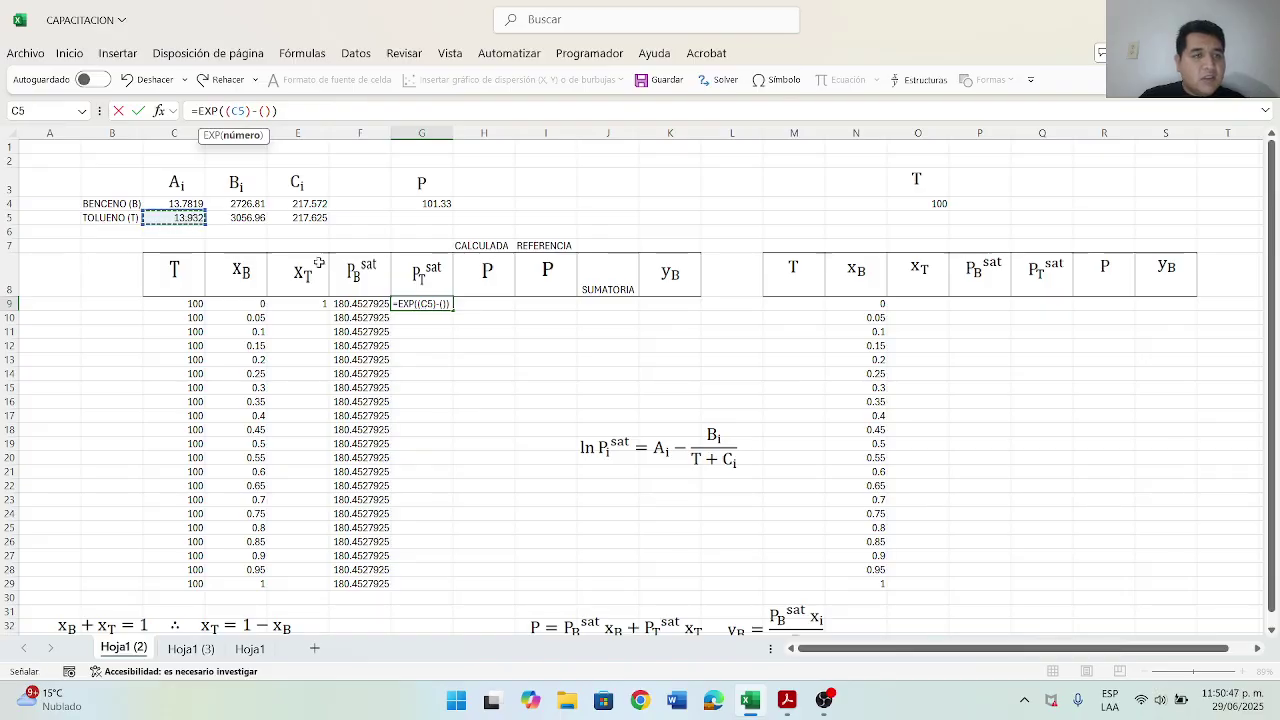
pyautogui.press('F4')
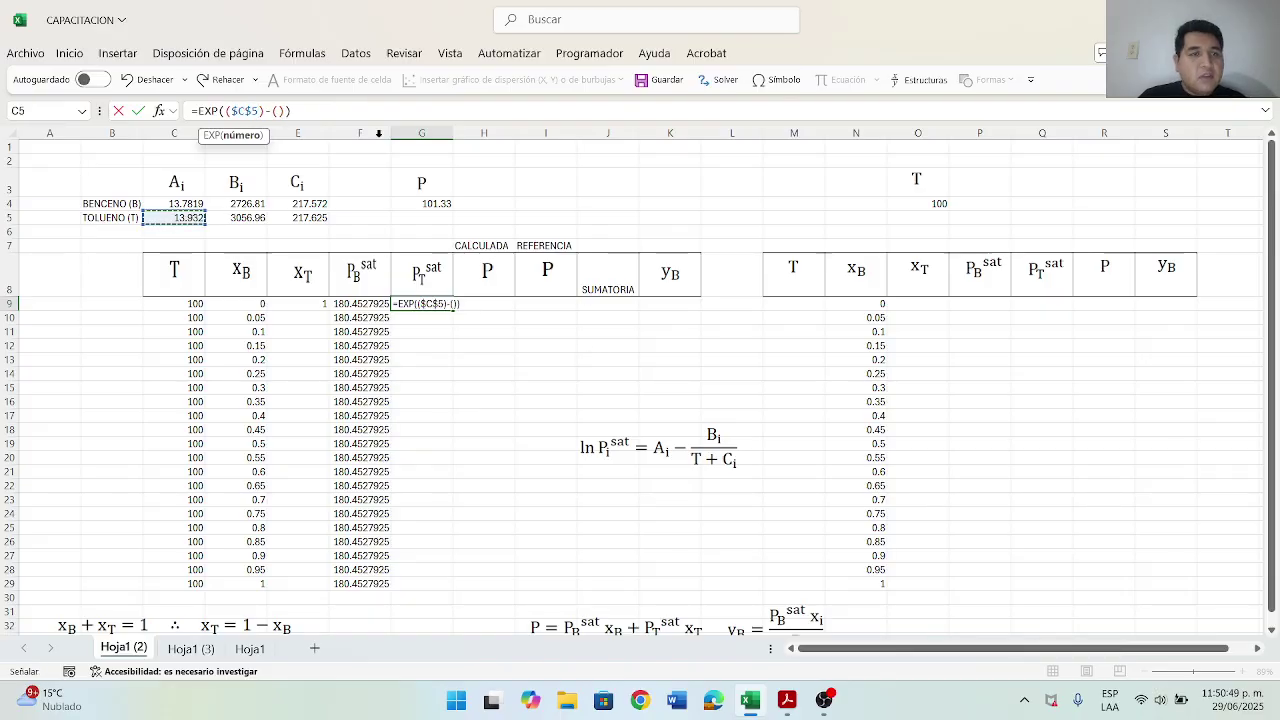
# Step: Add a quotient inside the second parentheses of the G9 formula with toluene's B constant, $D$5, as the numerator
pyautogui.press('F2')
pyautogui.write('()/')
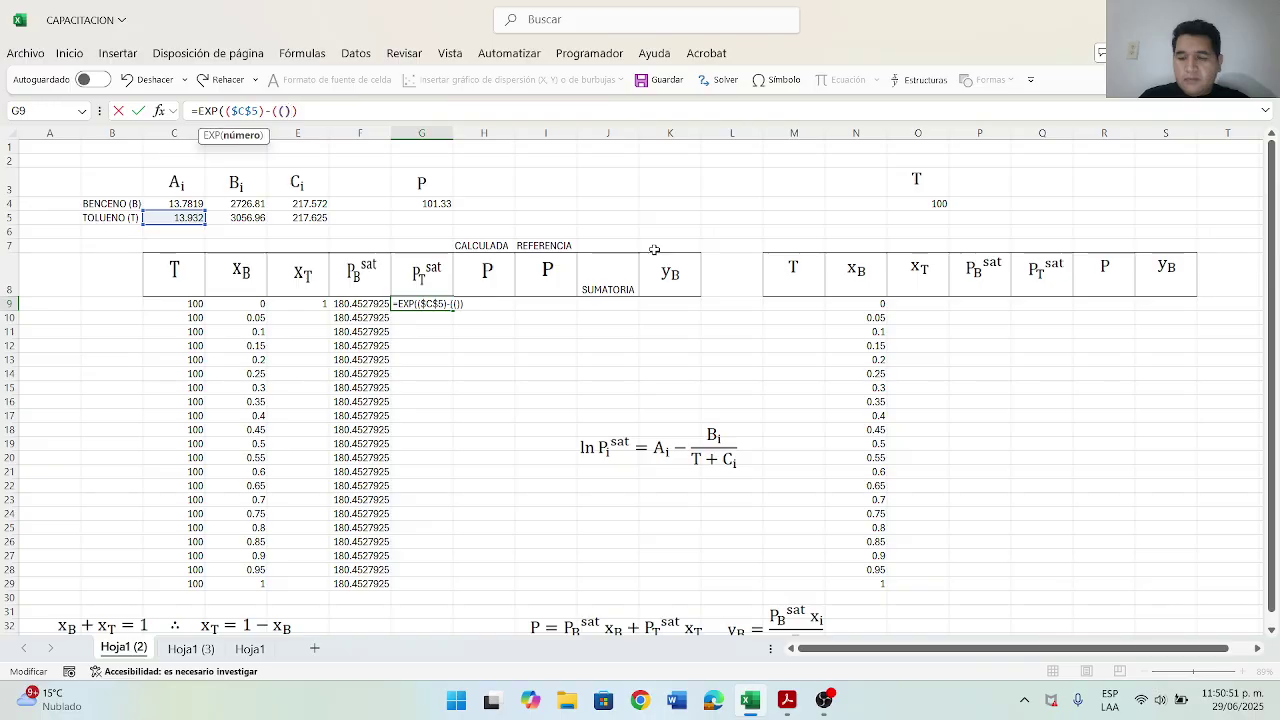
pyautogui.write('()')
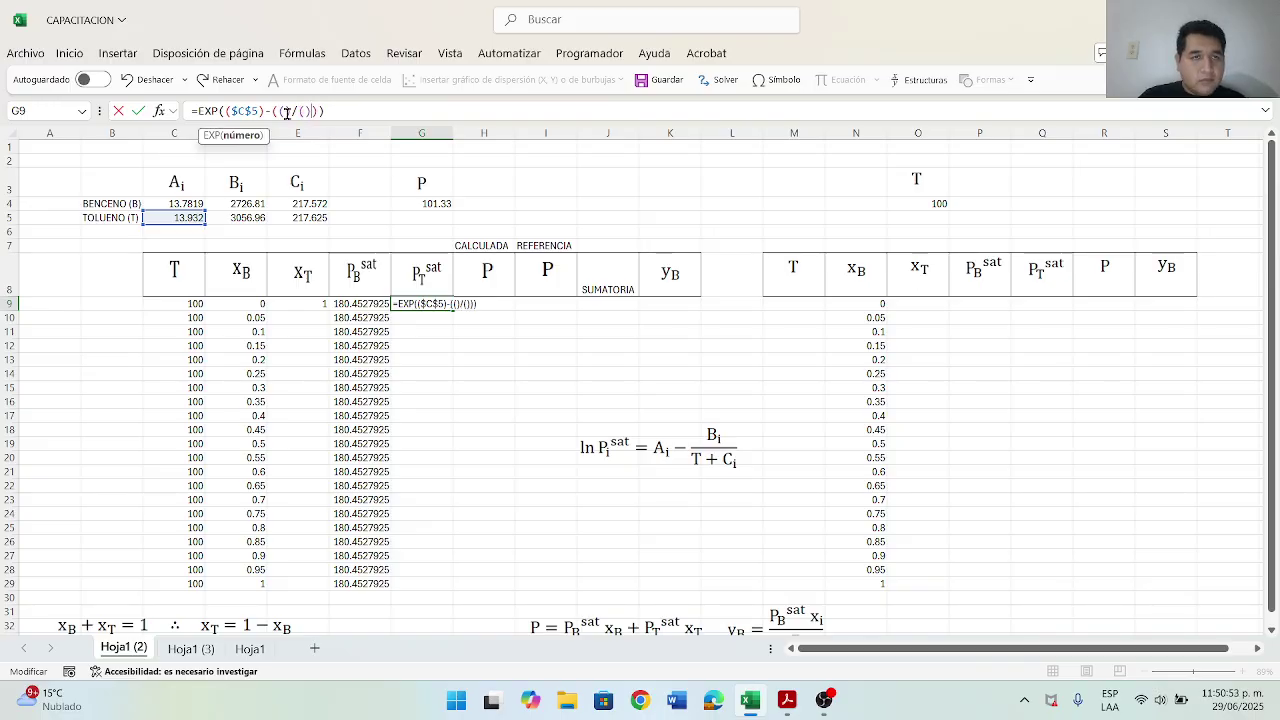
pyautogui.click(258, 217)
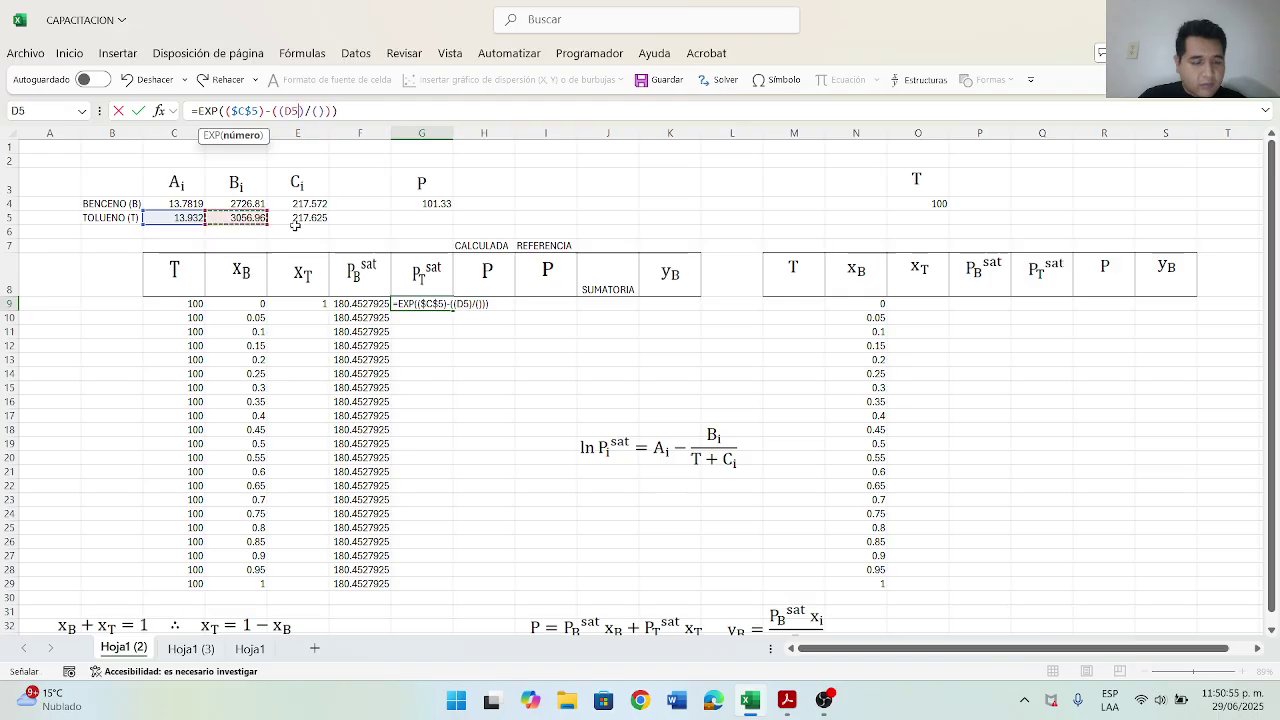
pyautogui.press('F4')
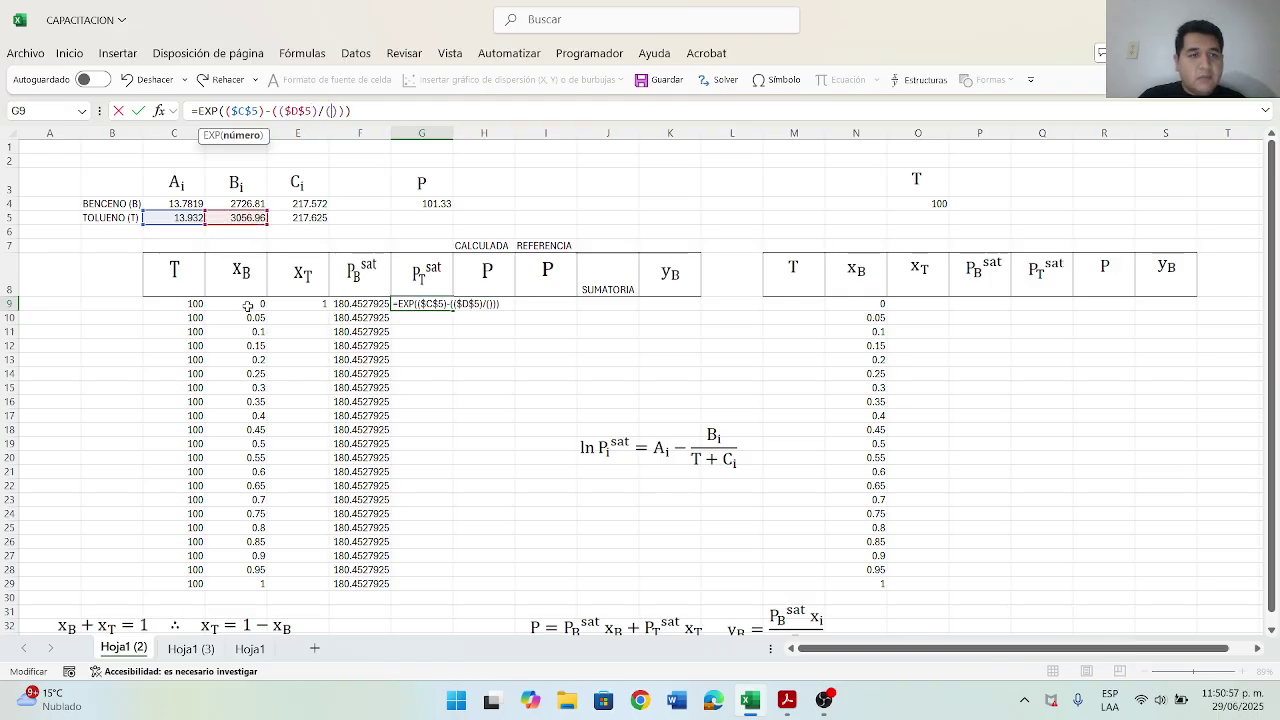
# Step: Complete the G9 formula with C9+$E$5 as the denominator: =EXP(($C$5)-(($D$5)/(C9+$E$5)))
pyautogui.click(188, 303)
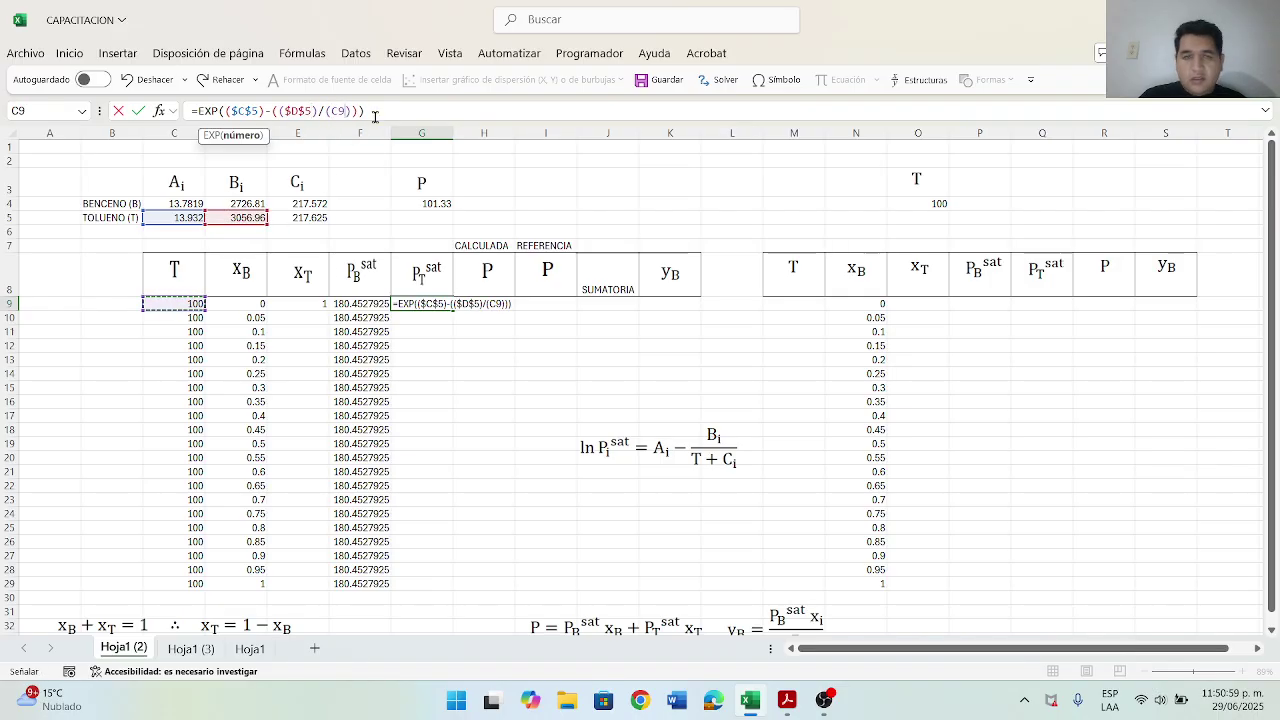
pyautogui.write('+')
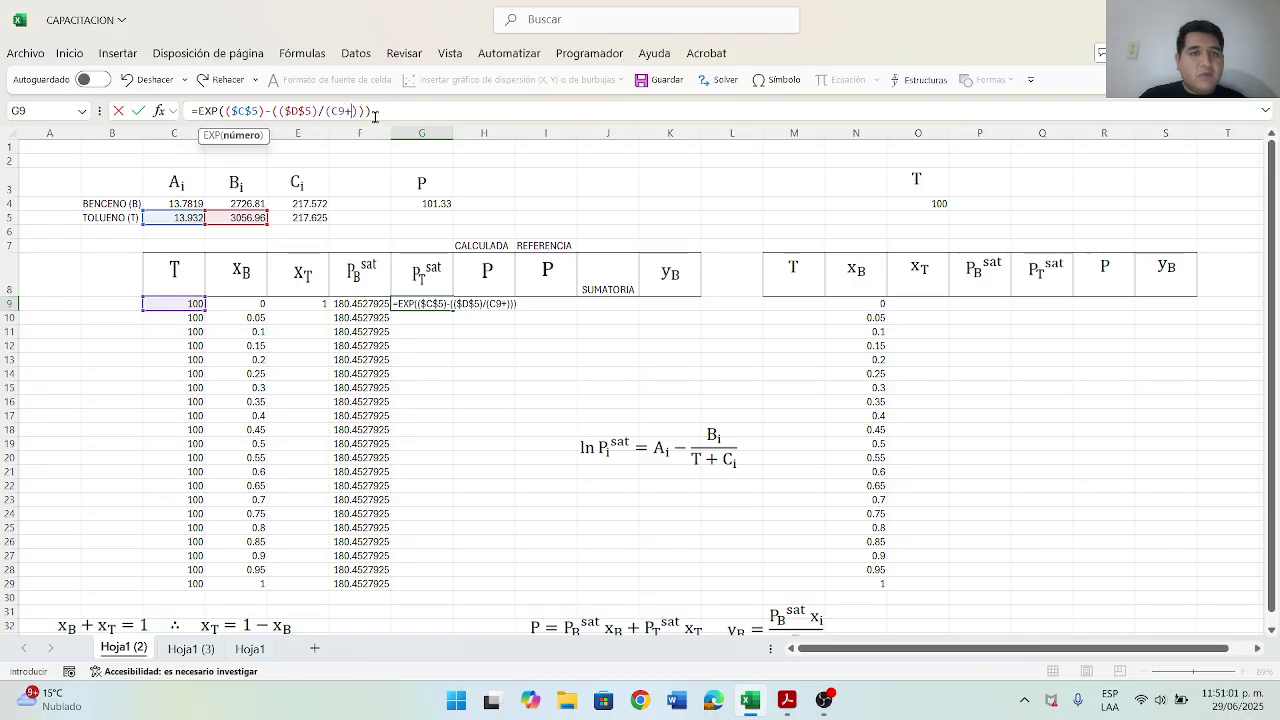
pyautogui.click(305, 216)
pyautogui.press('F4')
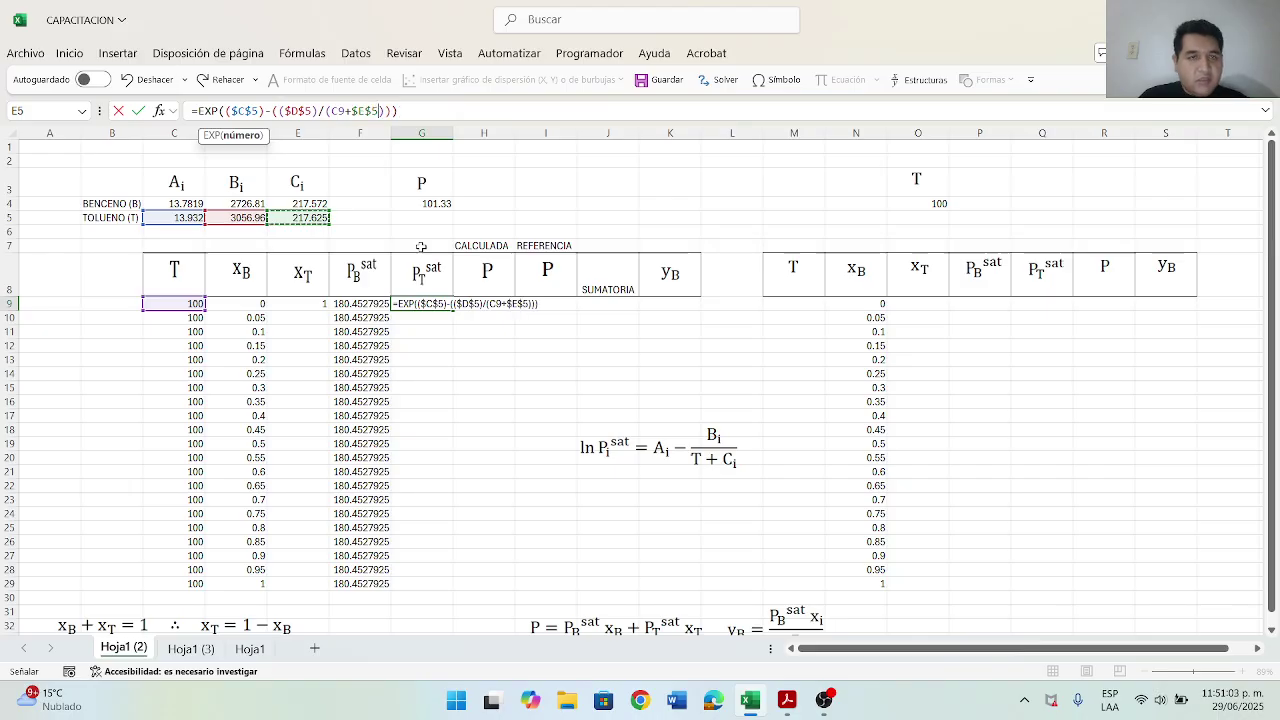
pyautogui.press('Return')
# Step: Fill the toluene saturation pressure formula in G9 and the toluene mole fraction formula in E9 down through row 29
pyautogui.press('Up')
pyautogui.scroll(-1, 675, 367)
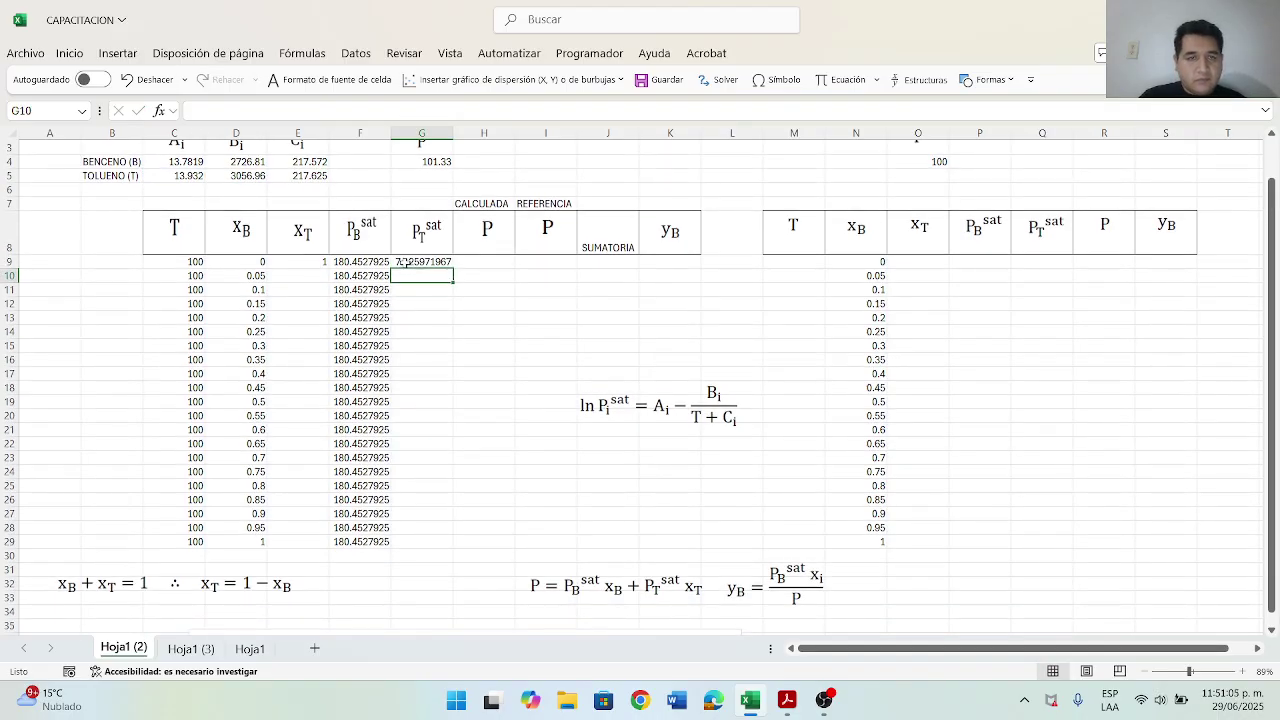
pyautogui.doubleClick(453, 269)
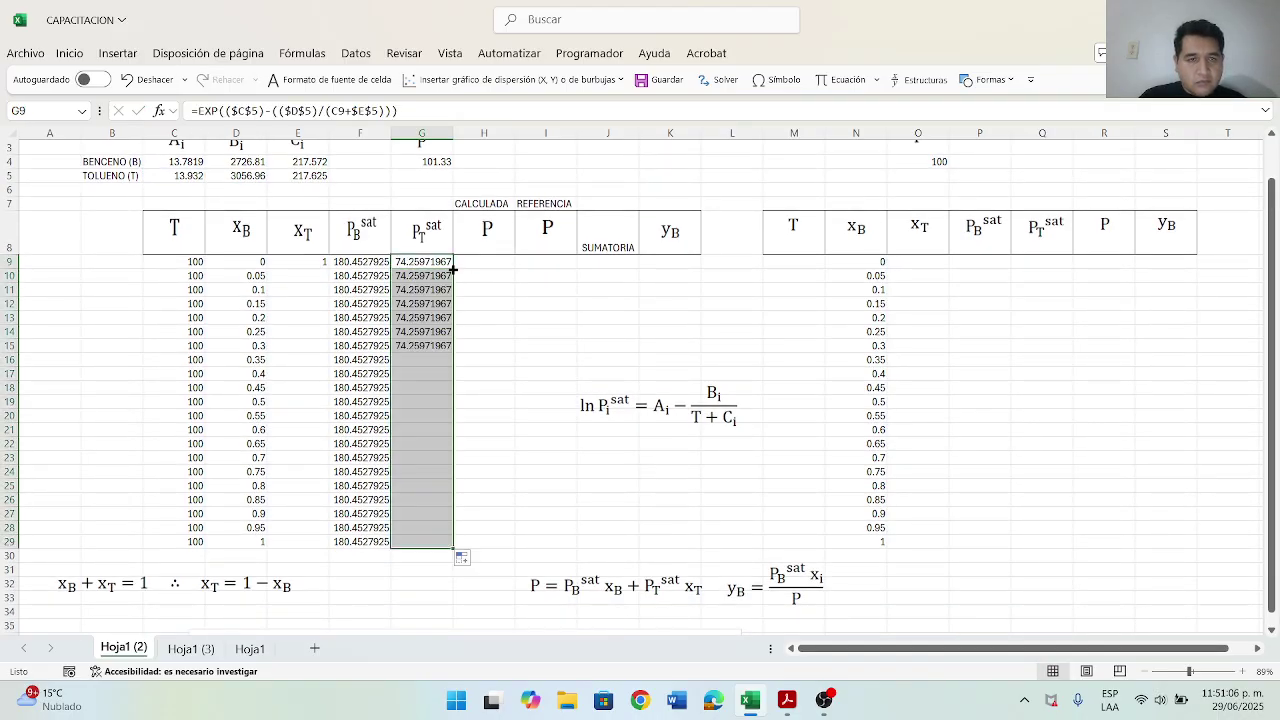
pyautogui.click(537, 400)
pyautogui.click(321, 263)
pyautogui.doubleClick(327, 267)
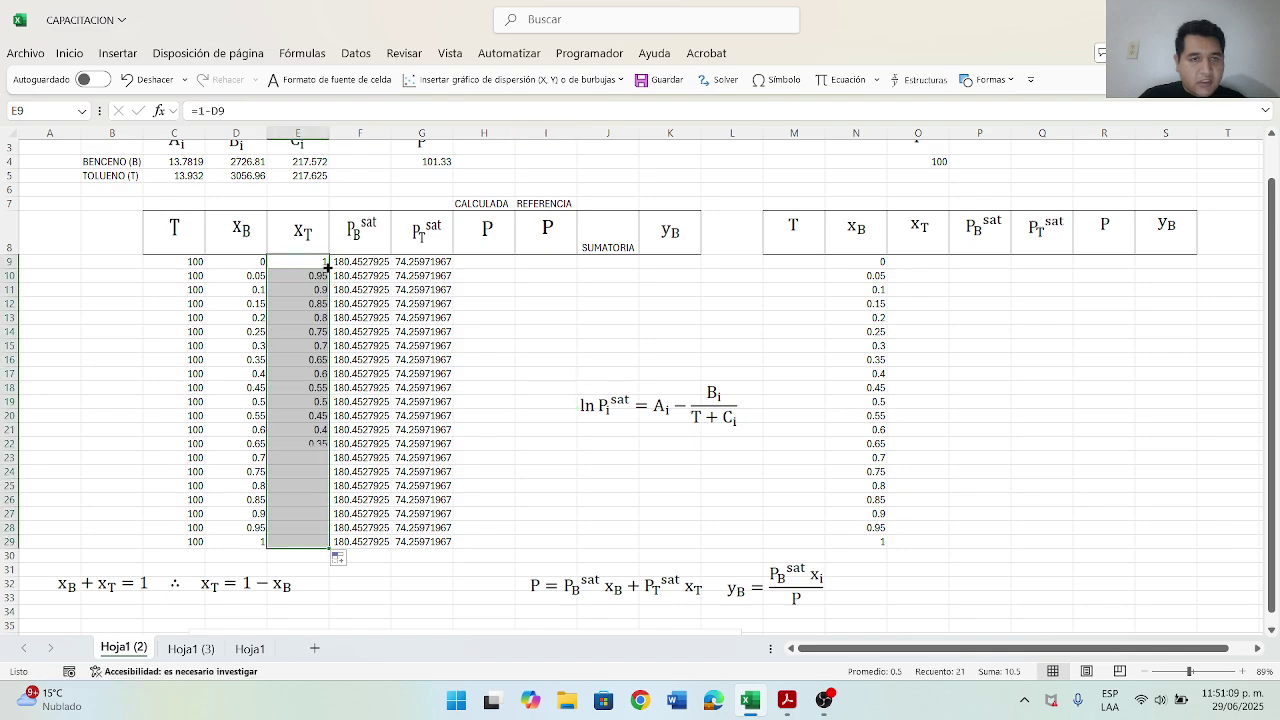
# Step: Return the ln P sat equation picture below the table and move the total pressure equation picture into columns I to L, around rows 14–15
pyautogui.click(491, 262)
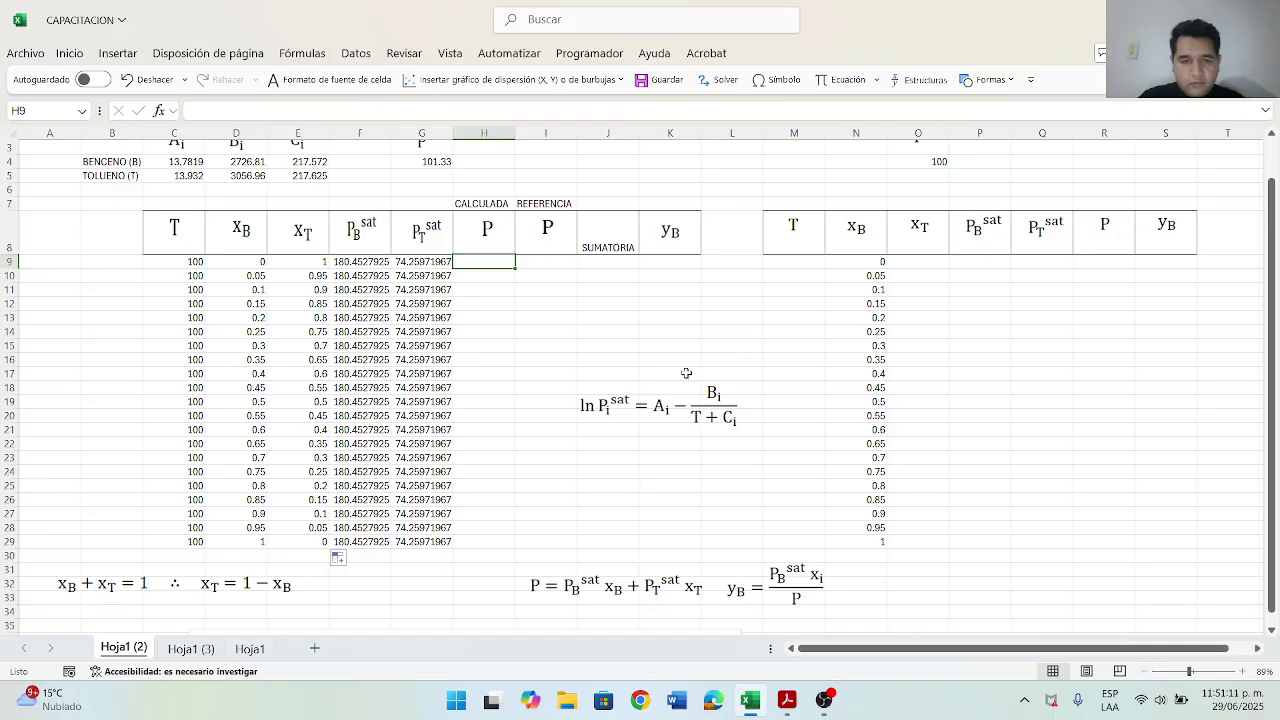
pyautogui.scroll(-2, 715, 358)
pyautogui.moveTo(693, 331); pyautogui.dragTo(449, 511)
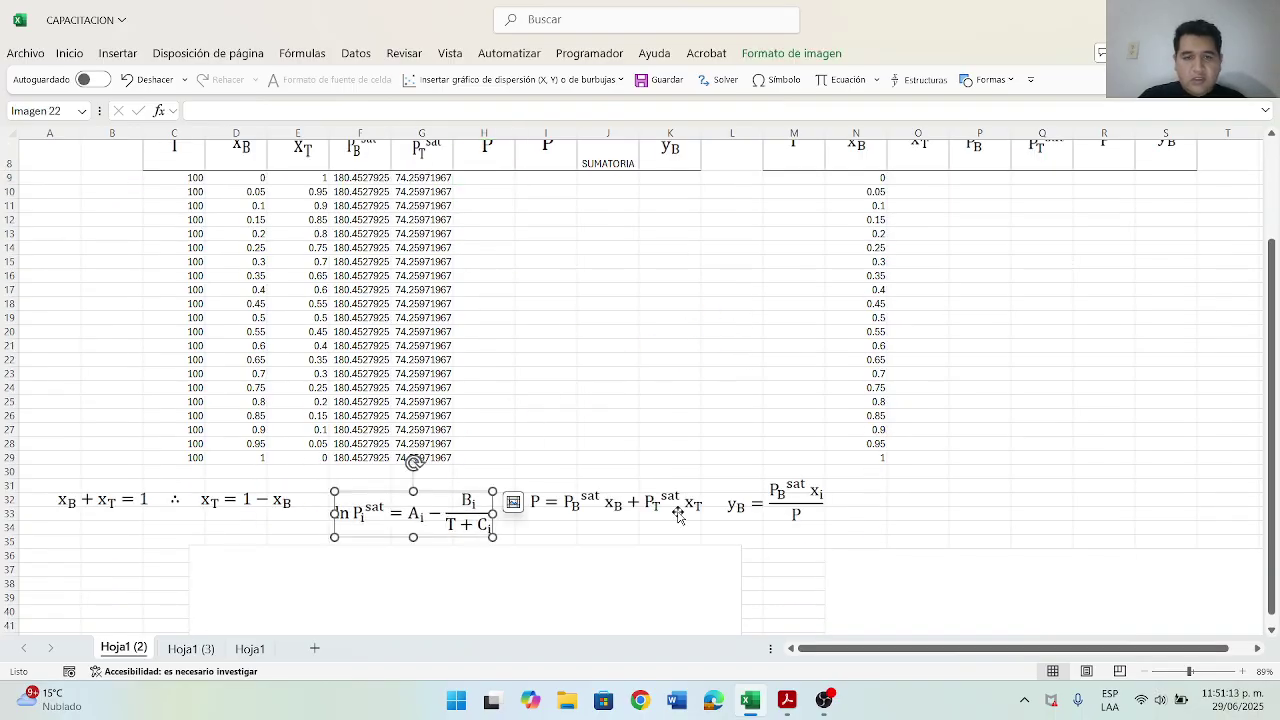
pyautogui.moveTo(609, 494); pyautogui.dragTo(596, 252)
pyautogui.scroll(2, 598, 332)
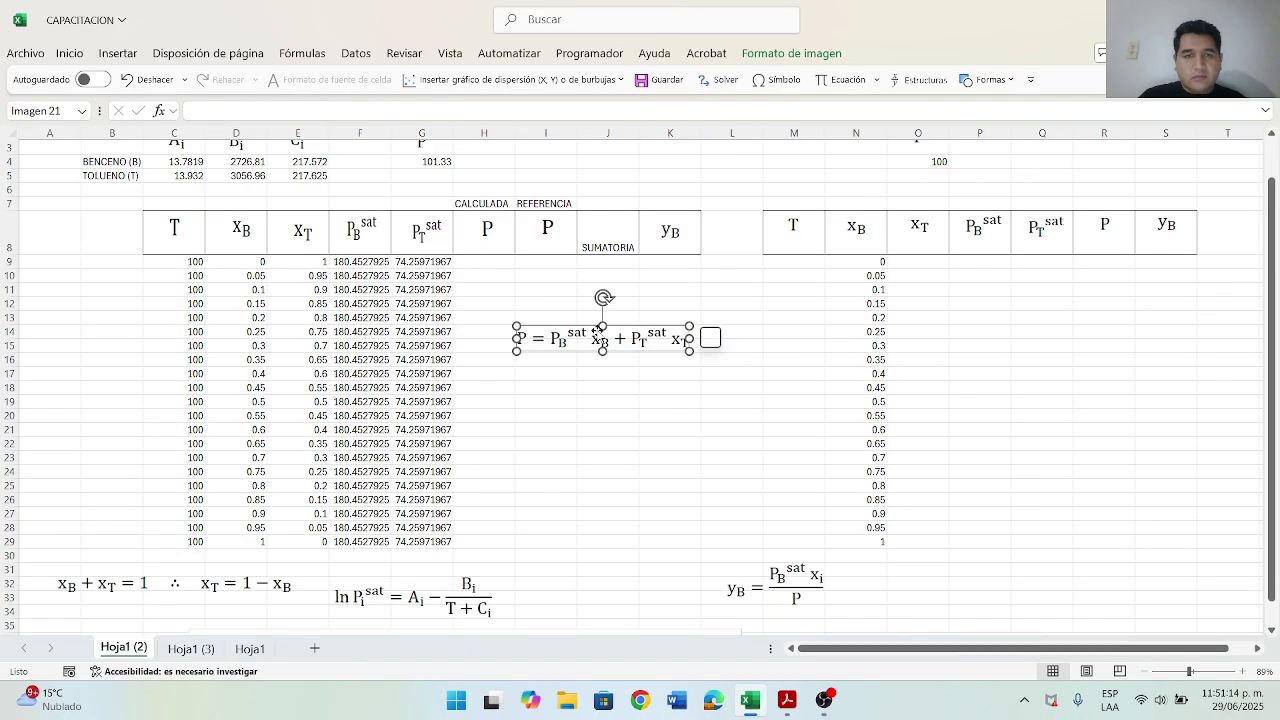
pyautogui.moveTo(578, 330); pyautogui.dragTo(625, 336)
# Step: Start the calculated total pressure formula in H9 as a sum of two products, with F9*D9 as the benzene term
pyautogui.click(500, 262)
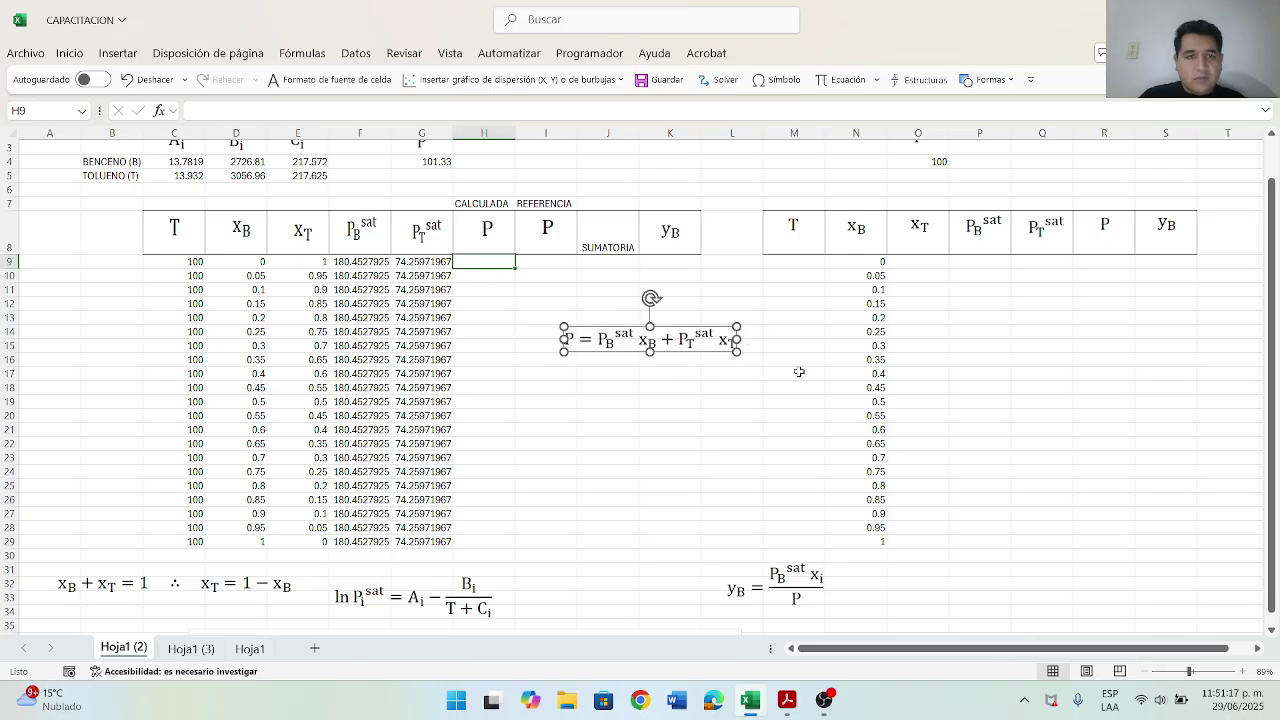
pyautogui.write('=')
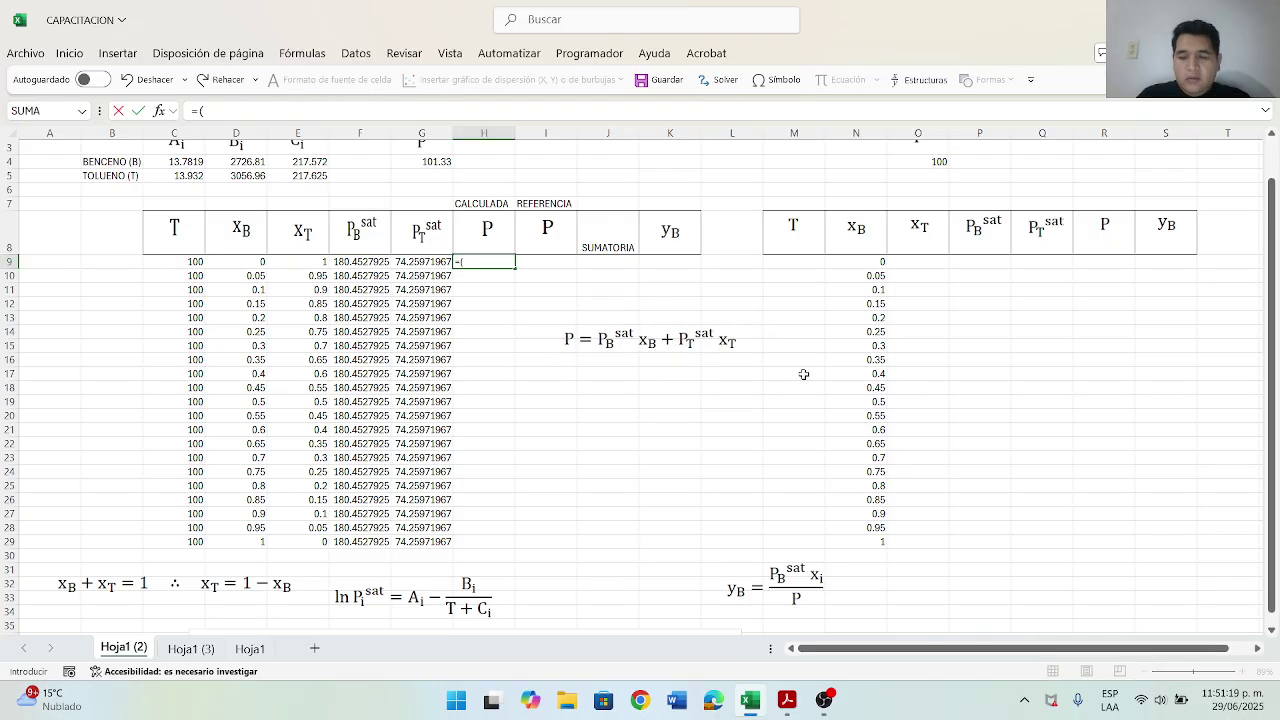
pyautogui.write('()+(')
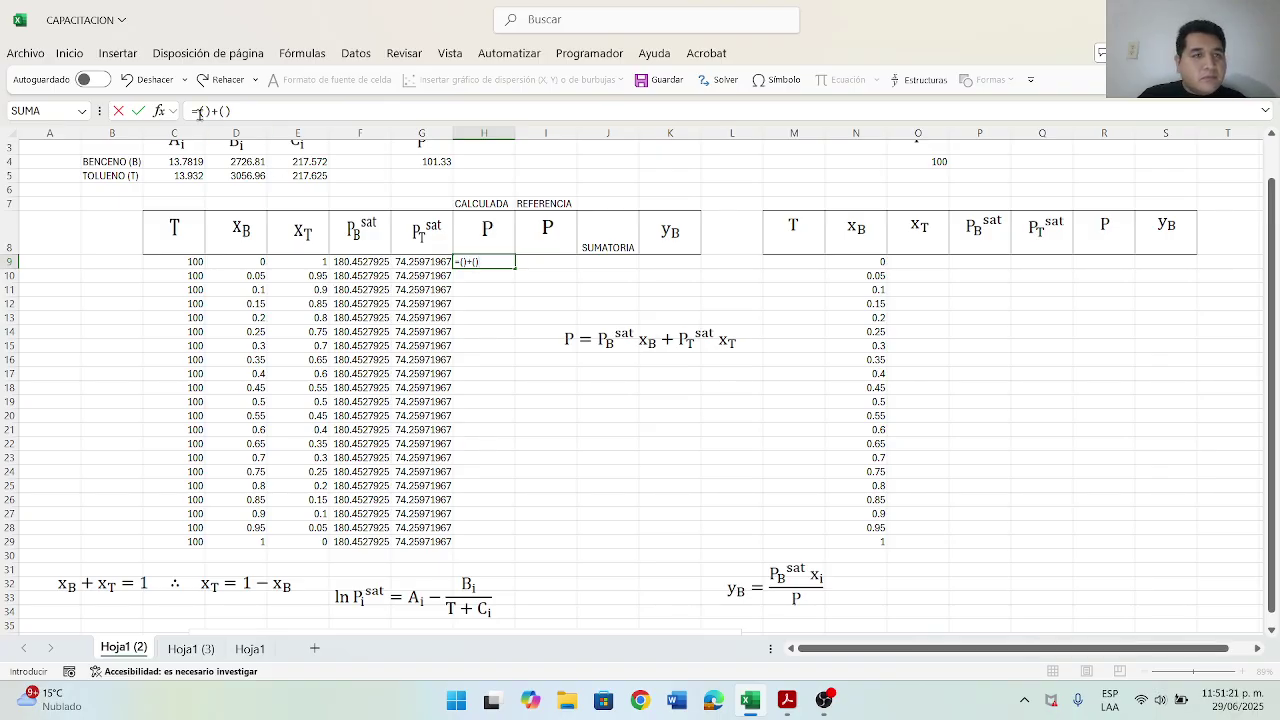
pyautogui.write(')')
pyautogui.scroll(1, 589, 424)
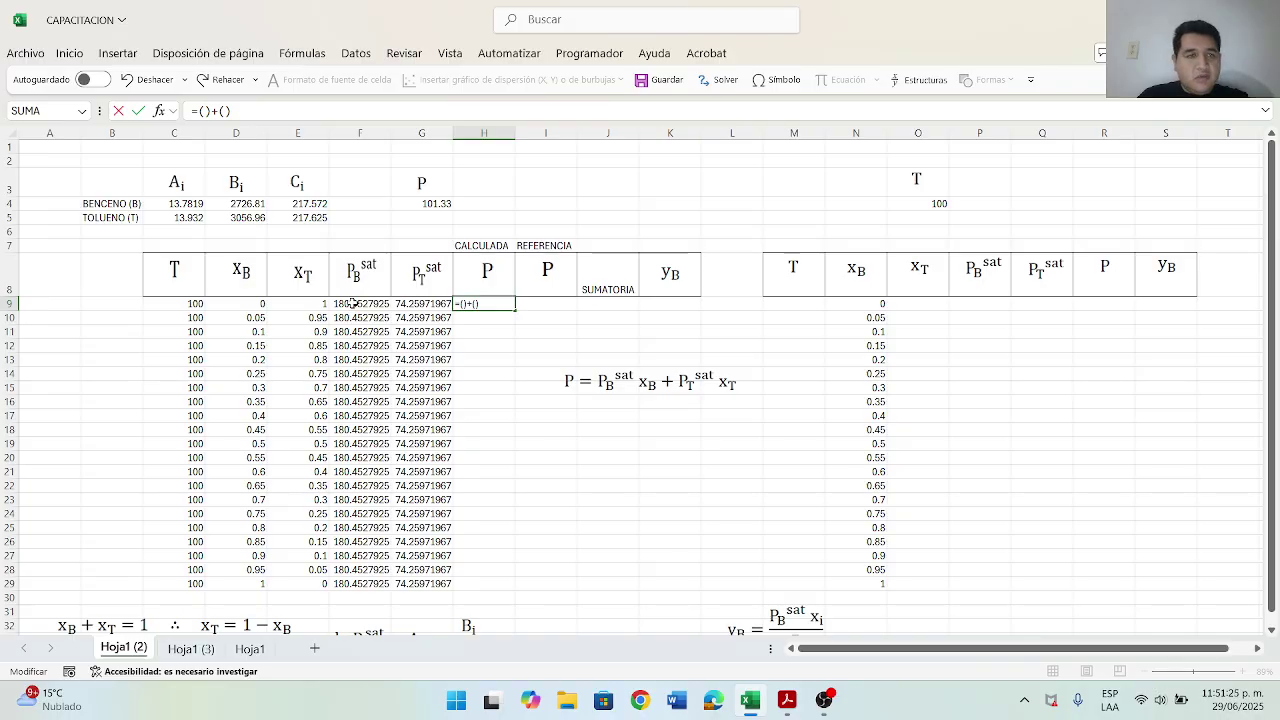
pyautogui.click(353, 303)
pyautogui.write('*')
pyautogui.click(244, 303)
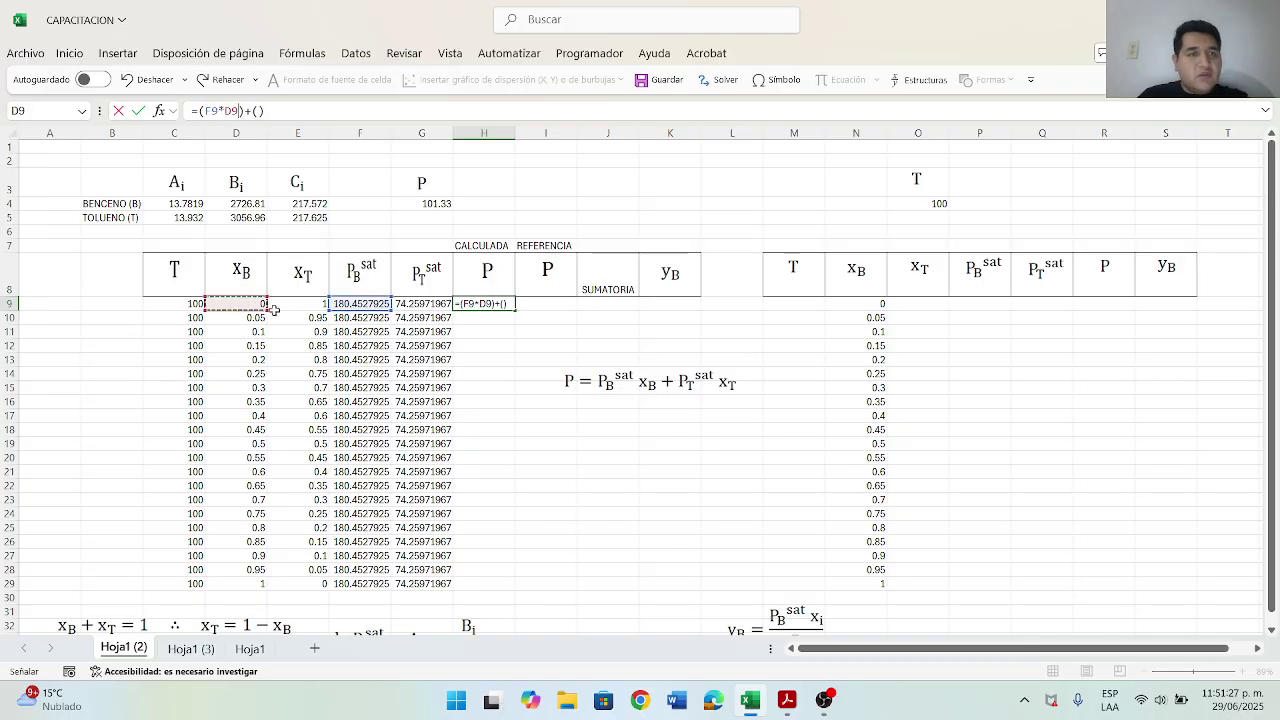
# Step: Complete the H9 formula with G9*E9 as the toluene term: =(F9*D9)+(G9*E9)
pyautogui.click(257, 111)
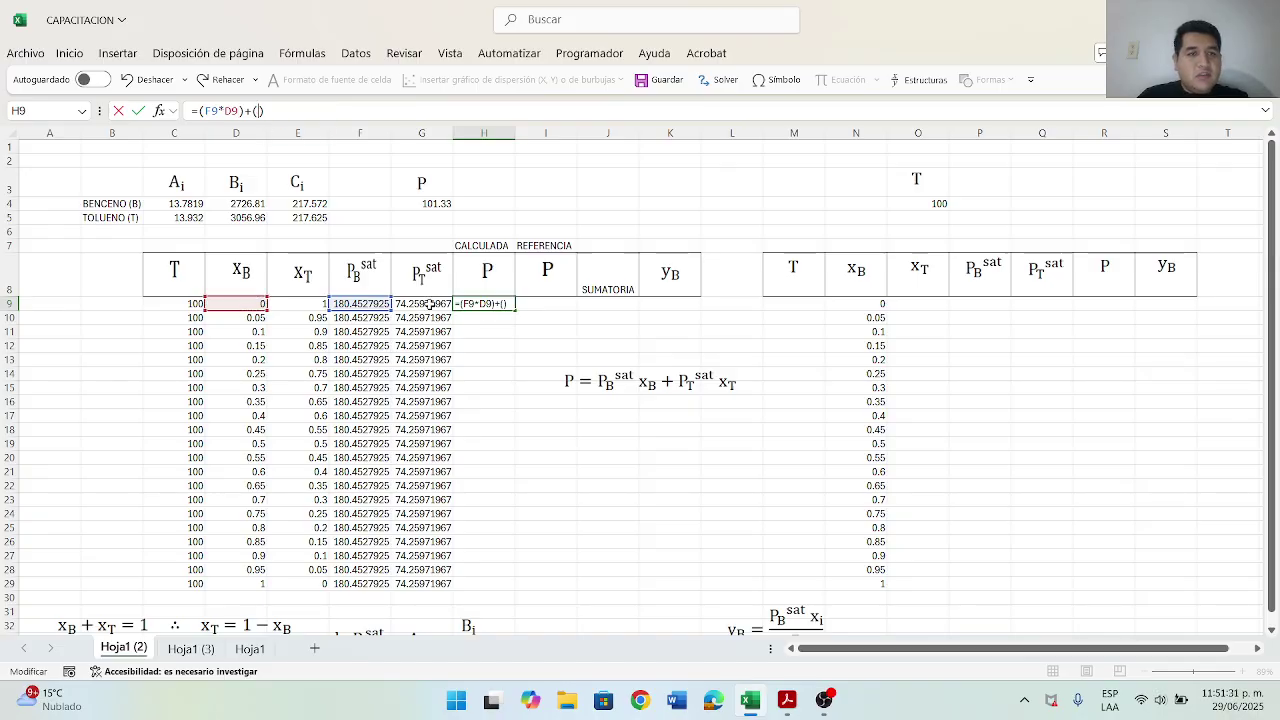
pyautogui.click(429, 304)
pyautogui.write('*')
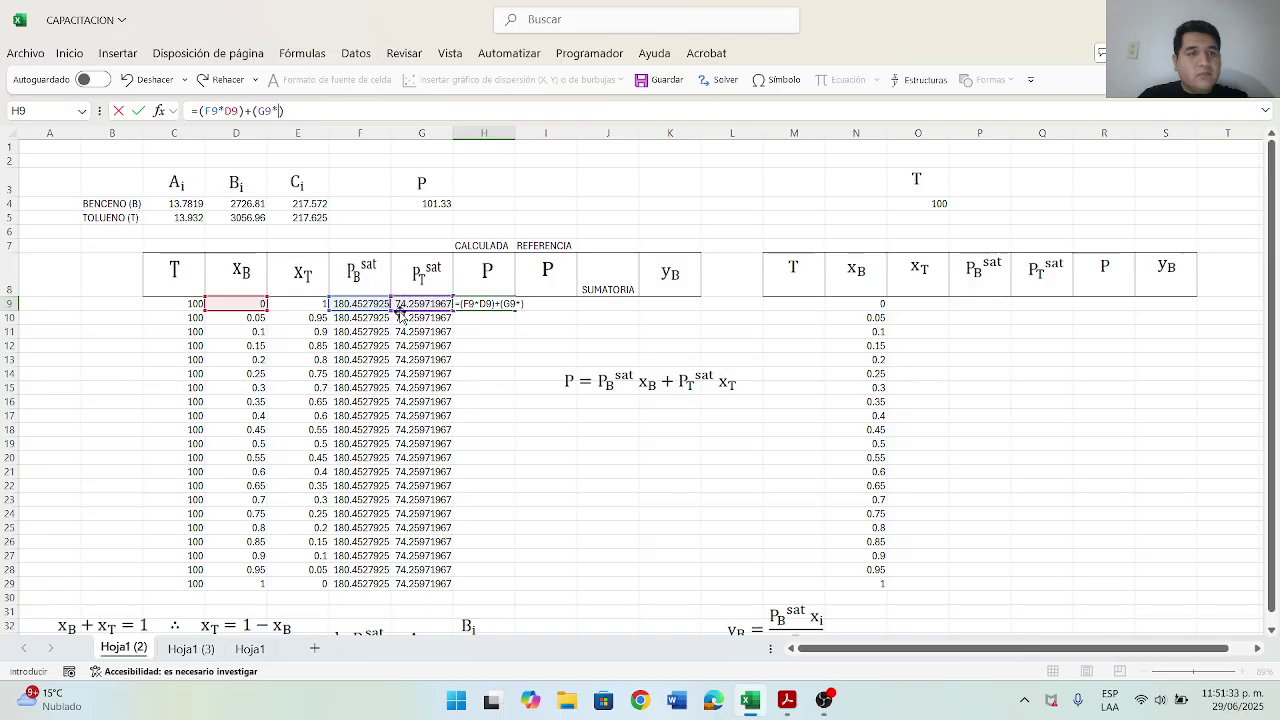
pyautogui.click(309, 304)
pyautogui.press('Return')
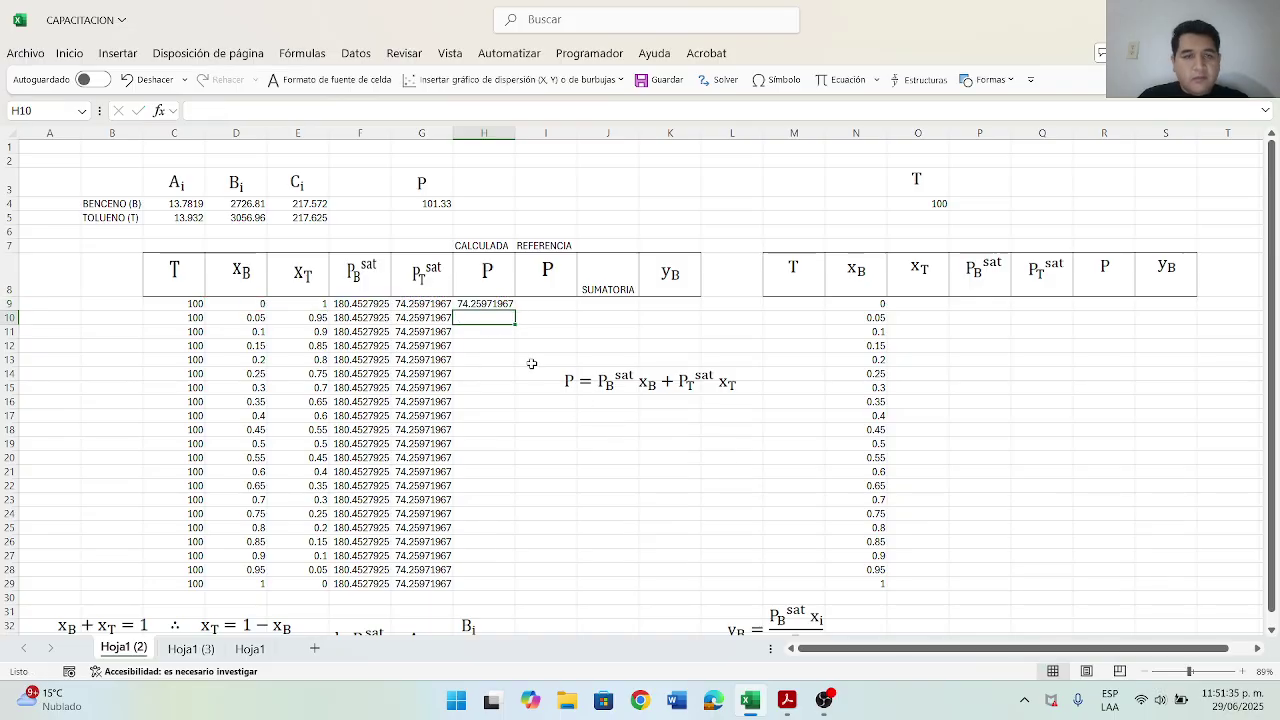
# Step: Fill the calculated total pressure formula from H9 down through H29
pyautogui.click(500, 306)
pyautogui.doubleClick(515, 312)
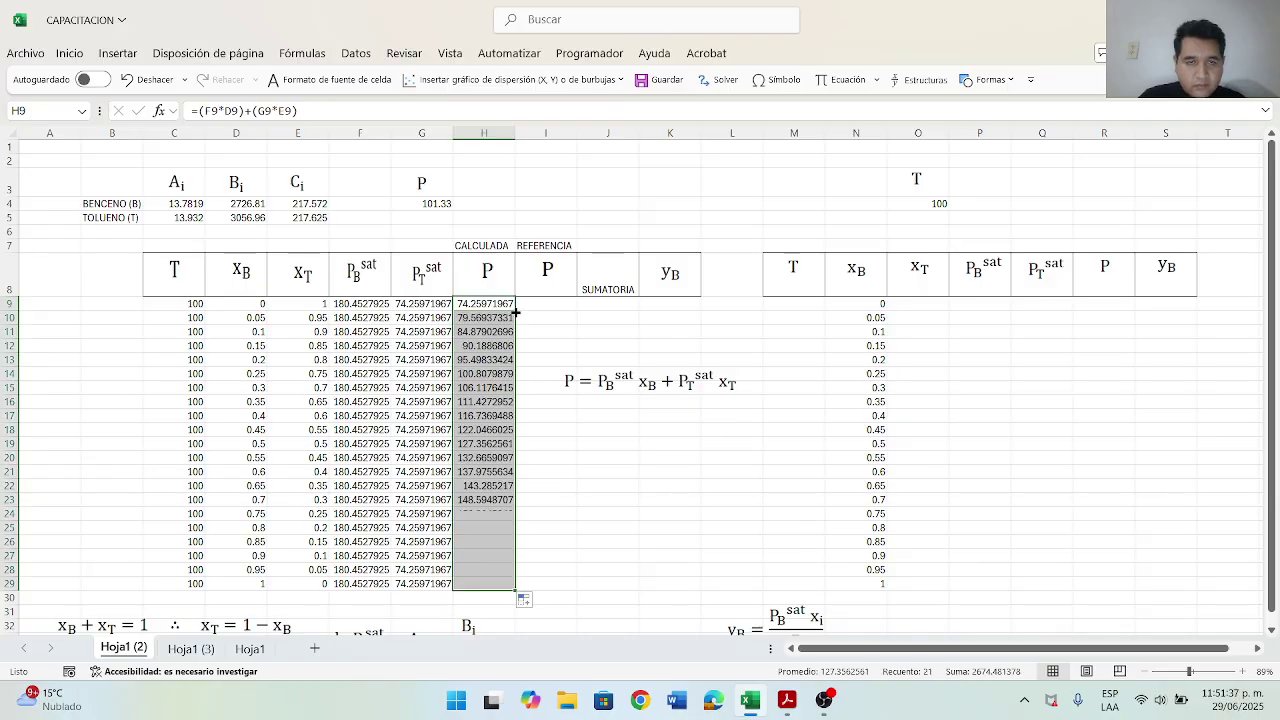
pyautogui.click(615, 508)
# Step: Return the total pressure equation picture below the table, between the ln P sat and vapor composition equations
pyautogui.moveTo(662, 388); pyautogui.dragTo(628, 560)
pyautogui.scroll(-2, 654, 471)
pyautogui.moveTo(651, 476); pyautogui.dragTo(641, 560)
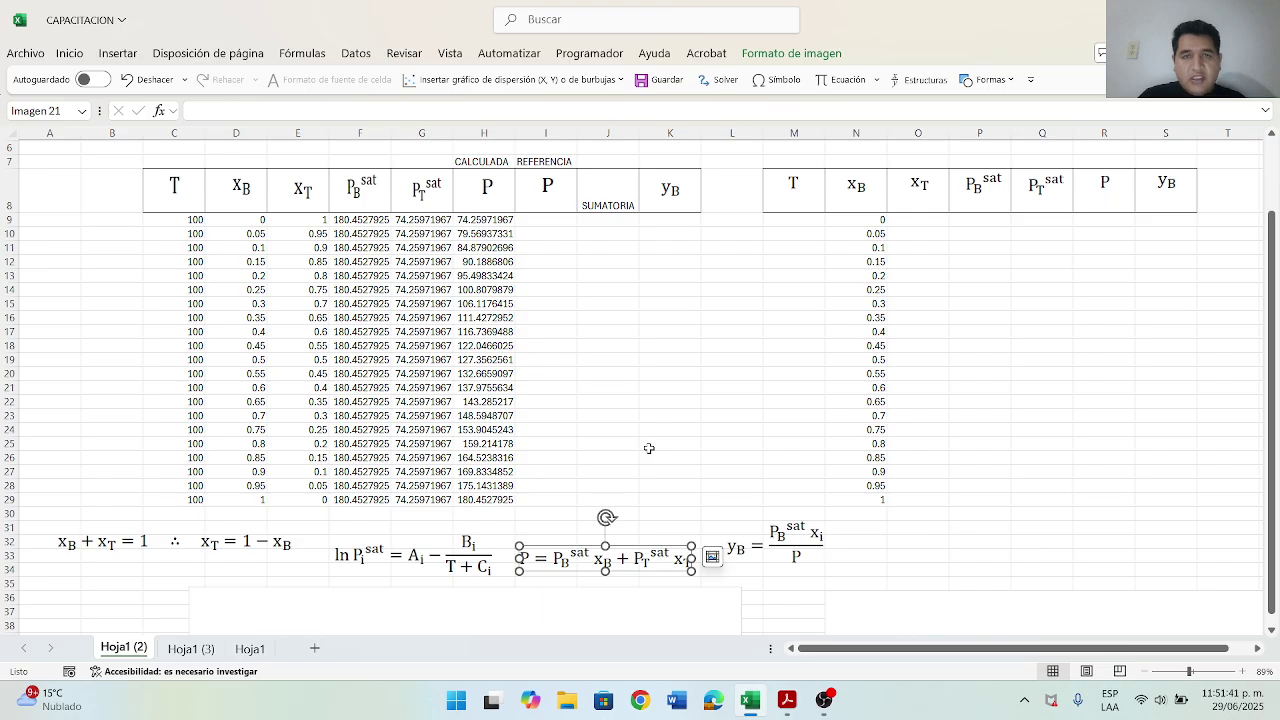
# Step: Enter =$G$4 as the reference pressure in I9 and fill it down through I29
pyautogui.scroll(2, 711, 411)
pyautogui.scroll(-2, 711, 406)
pyautogui.scroll(3, 711, 406)
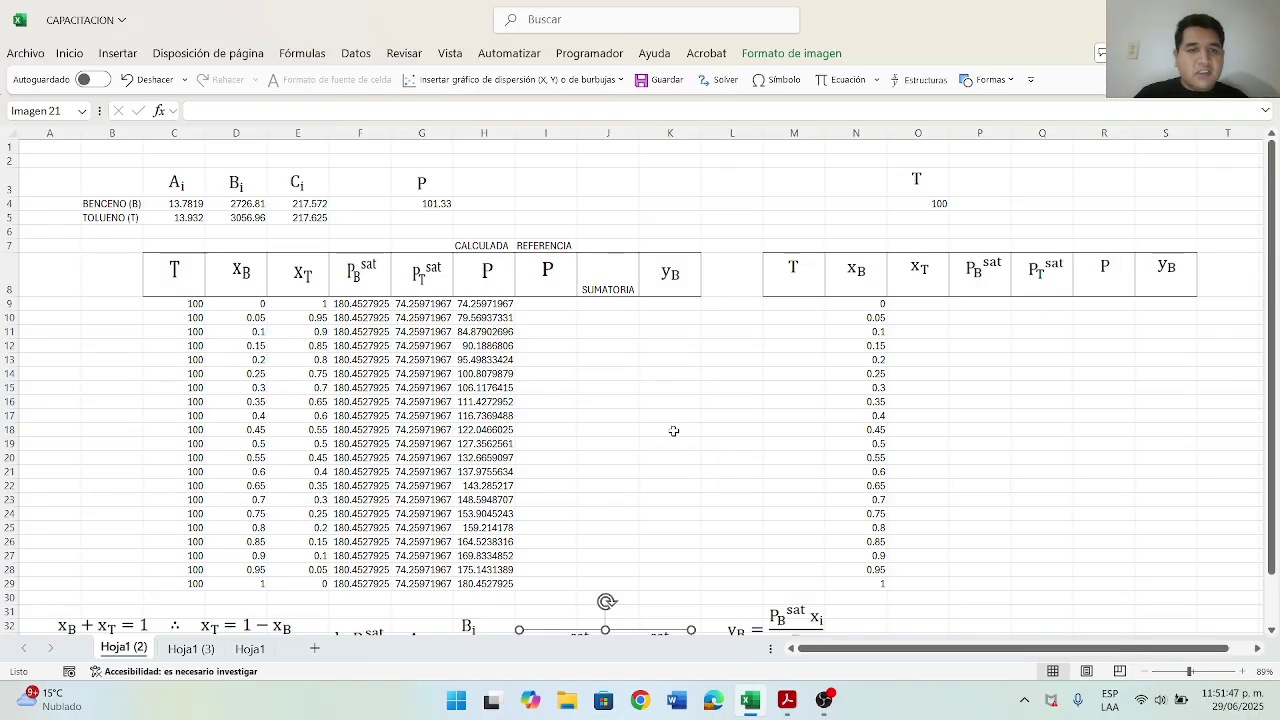
pyautogui.scroll(-1, 674, 431)
pyautogui.click(548, 262)
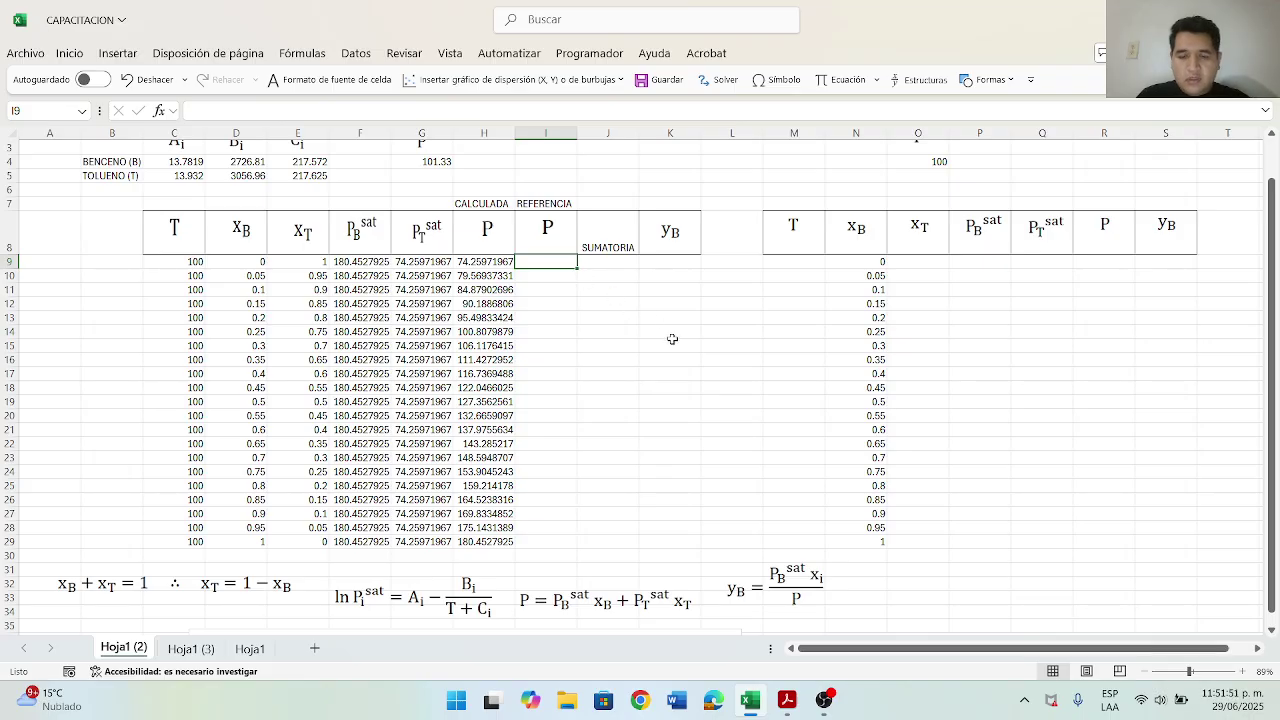
pyautogui.write('=')
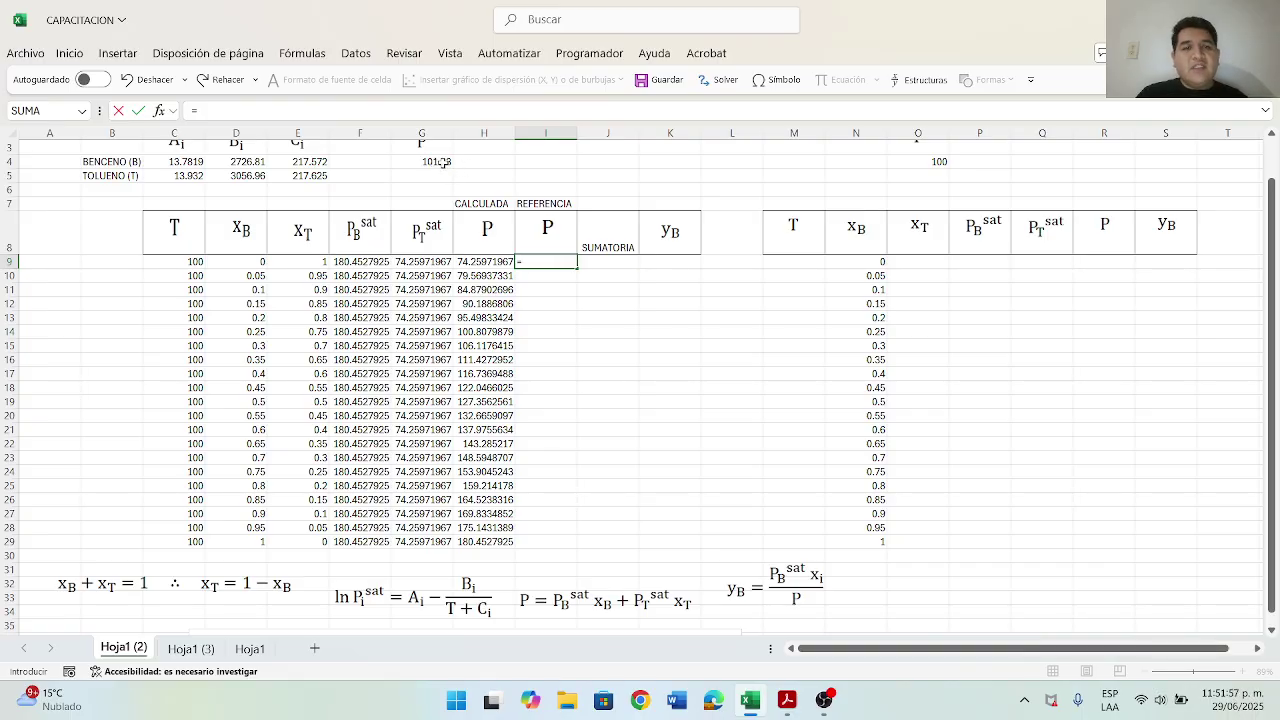
pyautogui.click(439, 162)
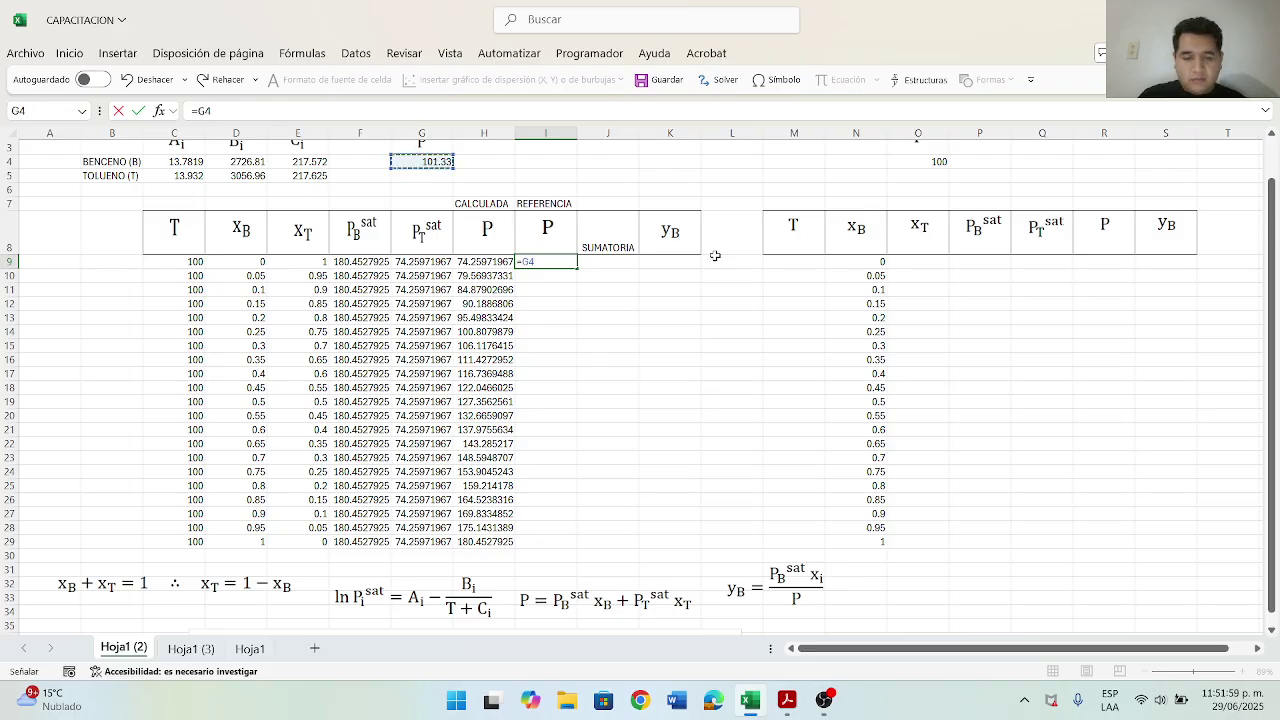
pyautogui.press('F4')
pyautogui.press('Return')
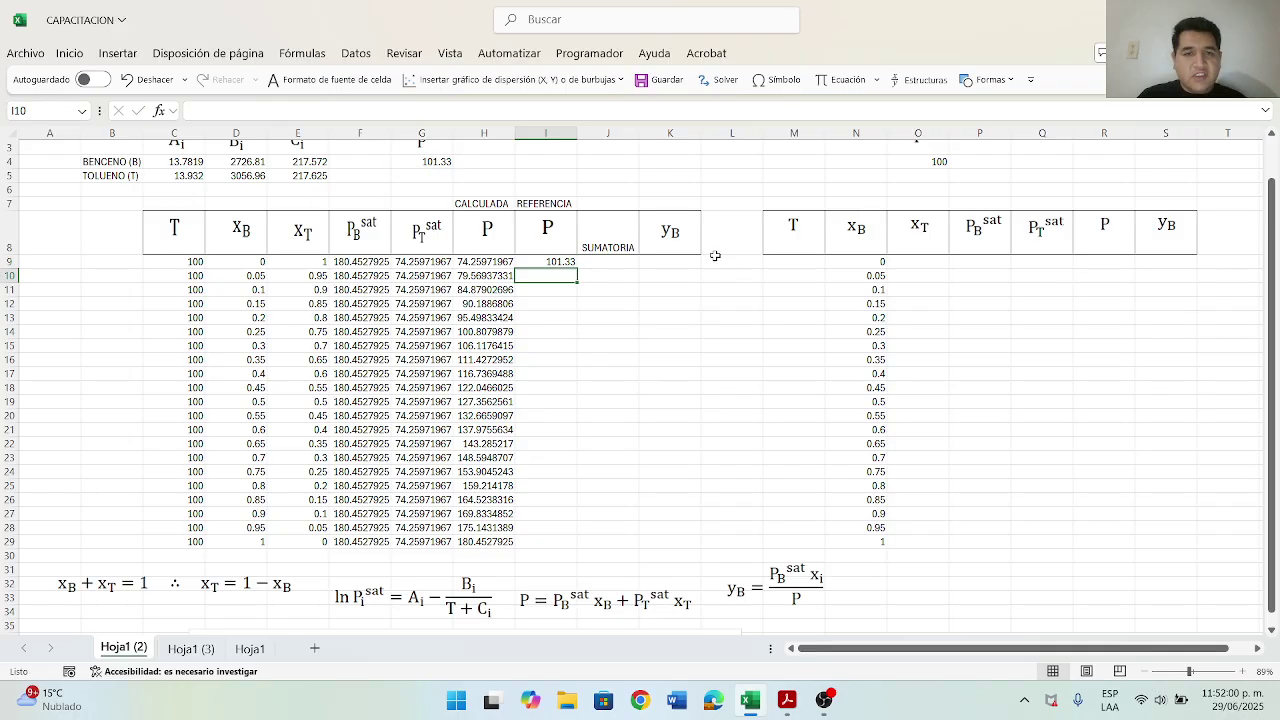
pyautogui.click(547, 260)
pyautogui.moveTo(578, 267); pyautogui.dragTo(575, 550)
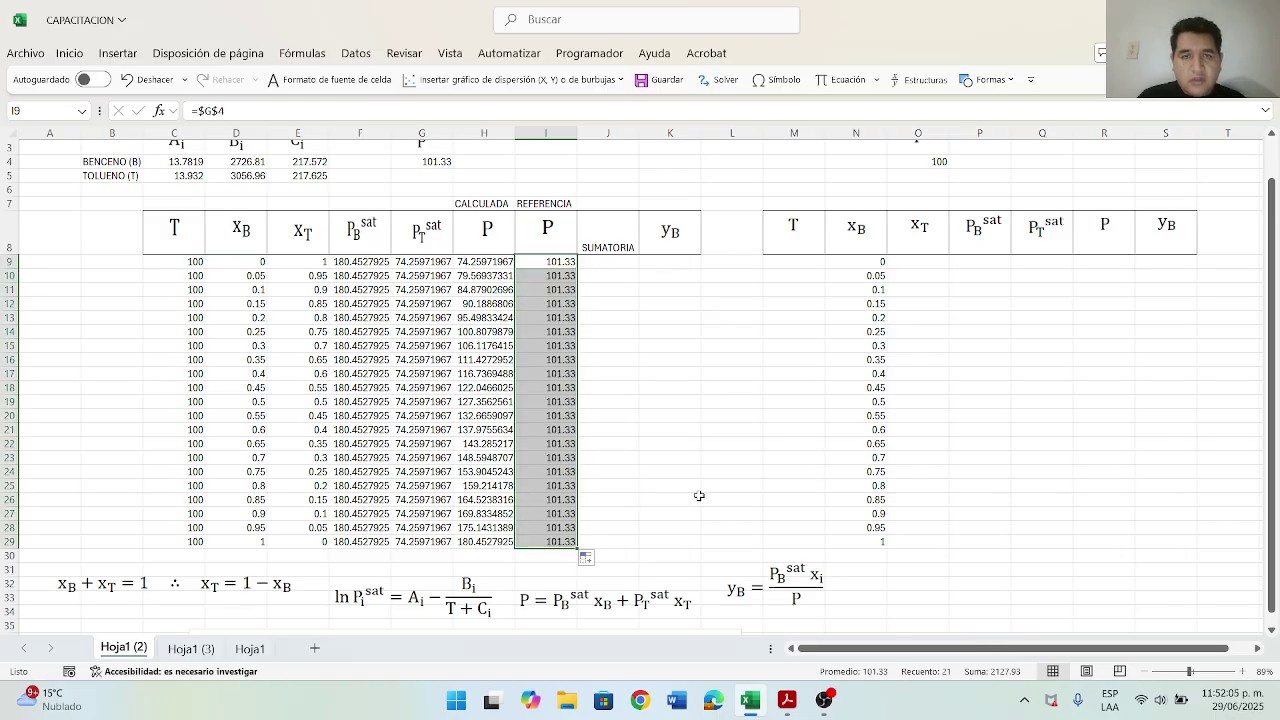
# Step: Enter =I9-H9 in J9 as reference minus calculated pressure and fill it down through J29
pyautogui.click(621, 263)
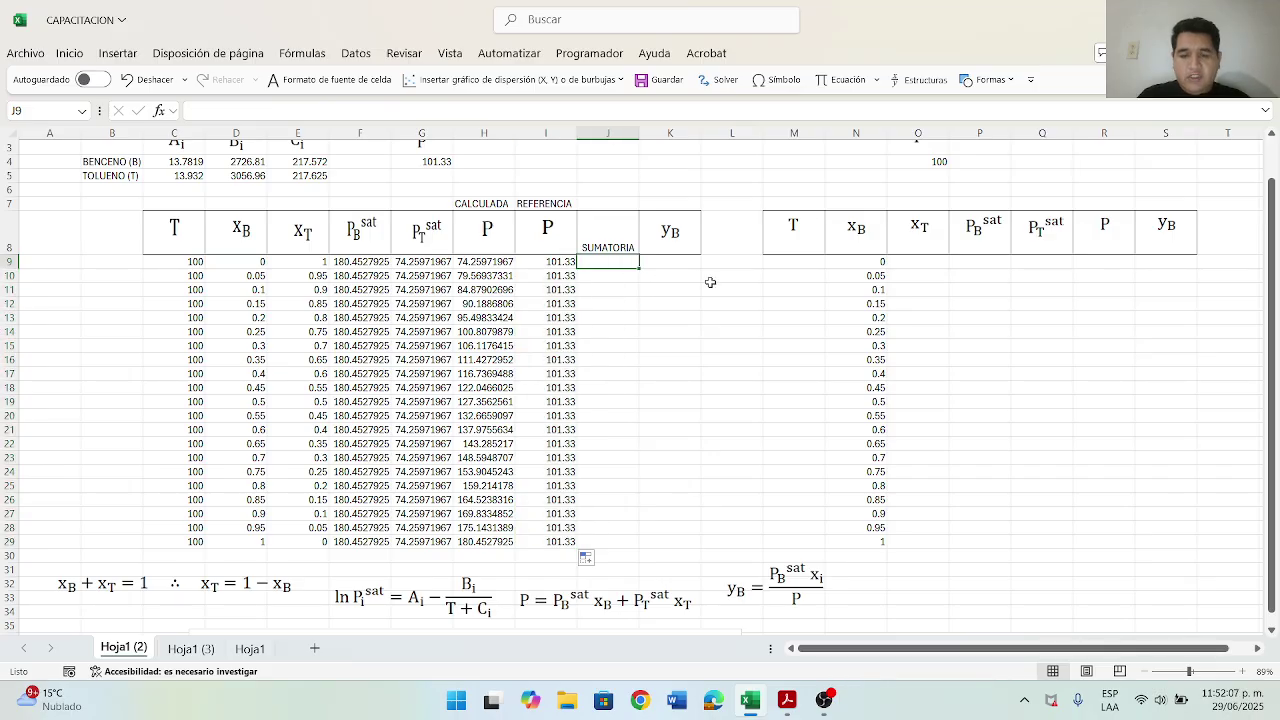
pyautogui.write('=')
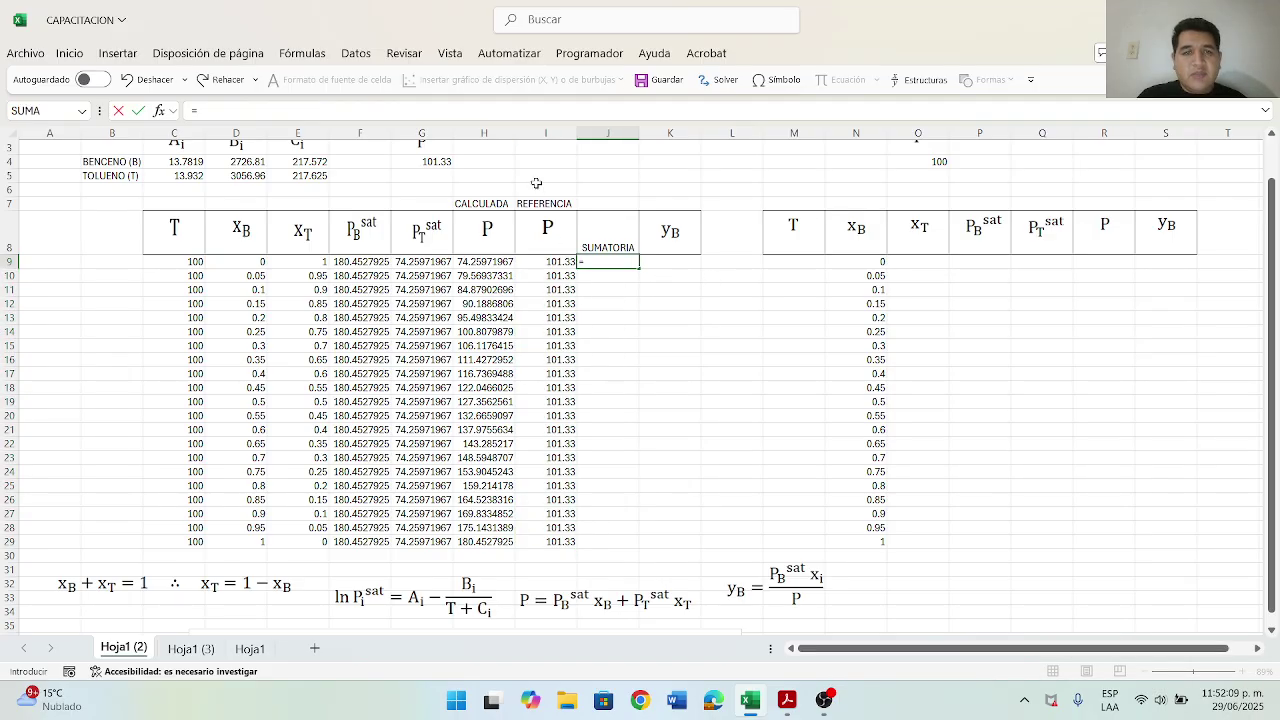
pyautogui.click(552, 262)
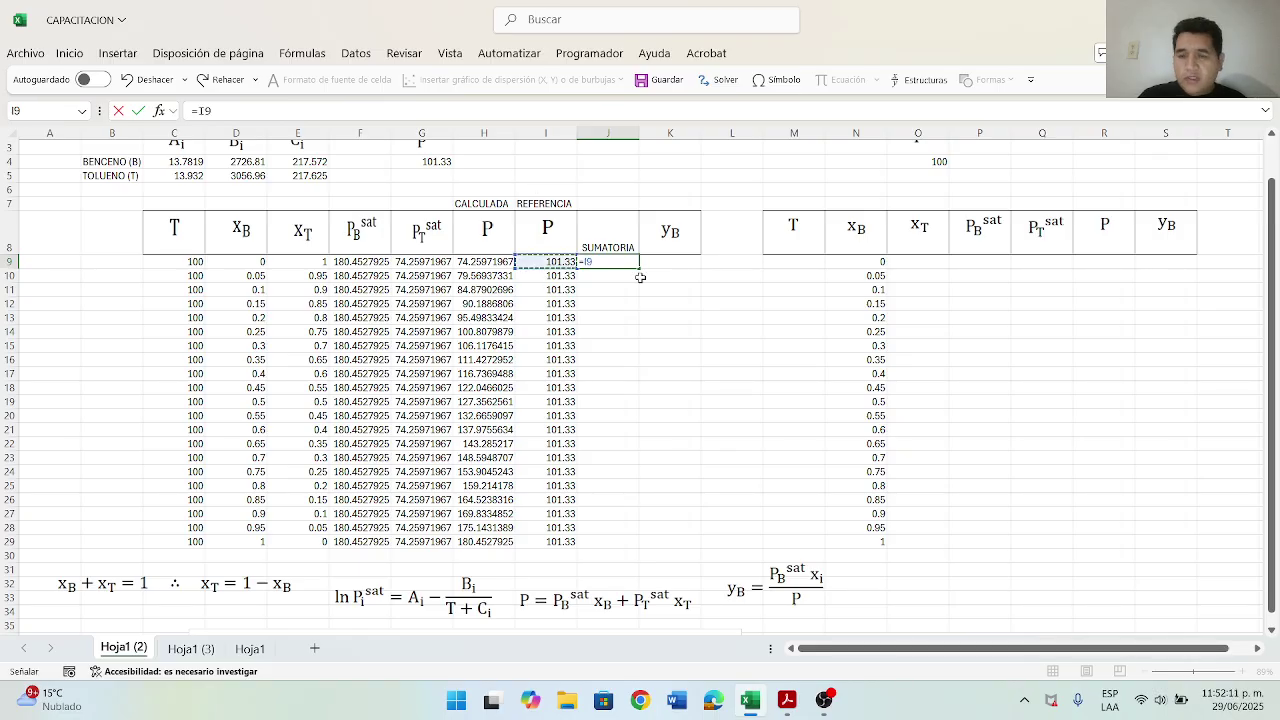
pyautogui.write('-')
pyautogui.click(494, 262)
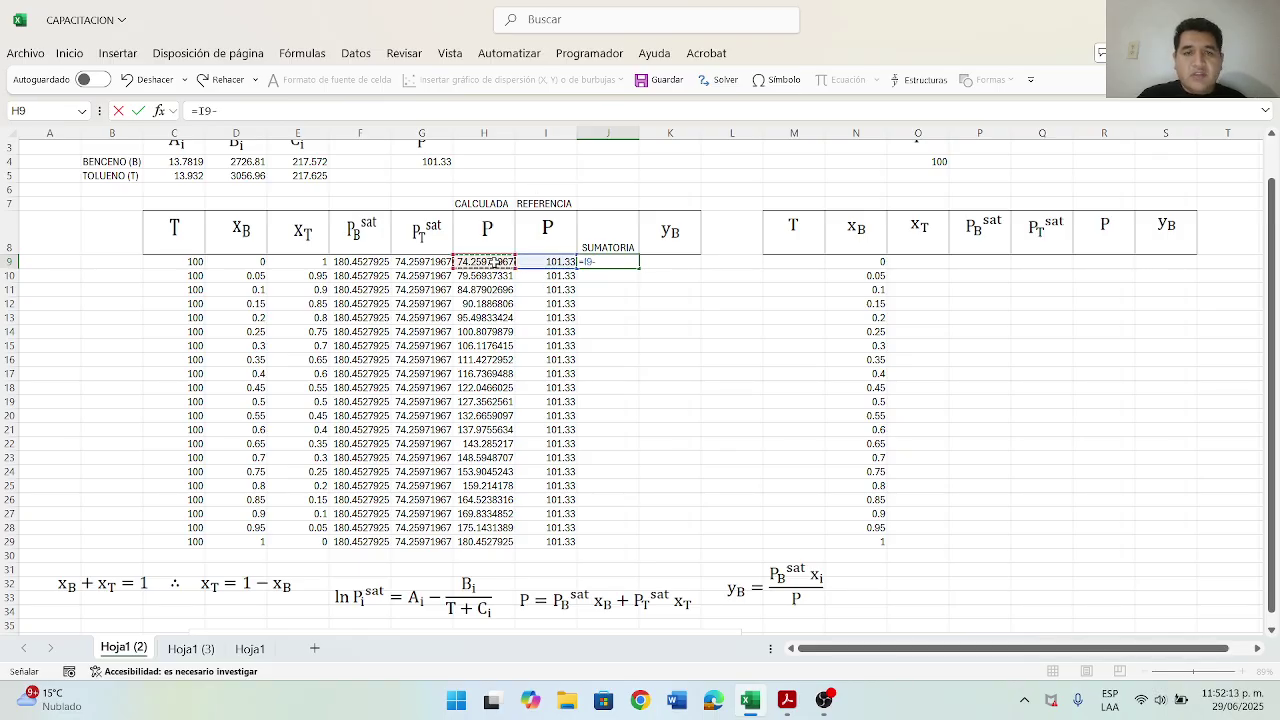
pyautogui.press('Return')
pyautogui.click(603, 262)
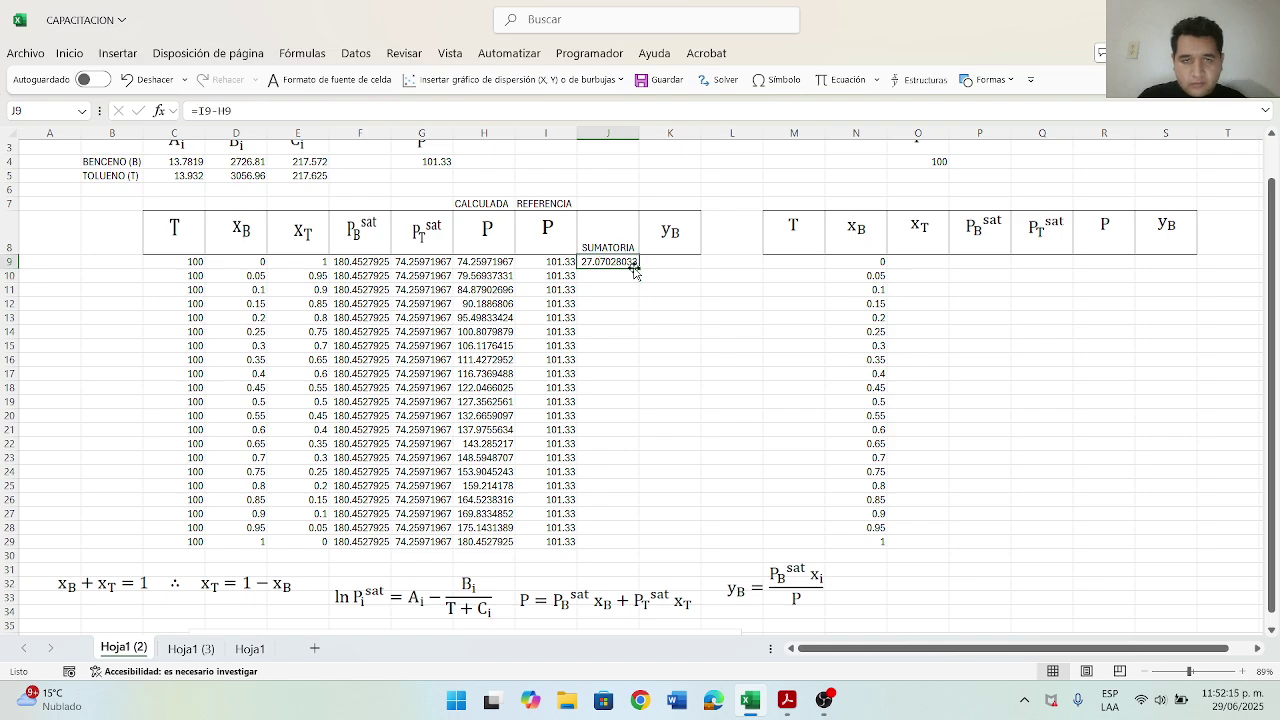
pyautogui.moveTo(639, 268); pyautogui.dragTo(641, 557)
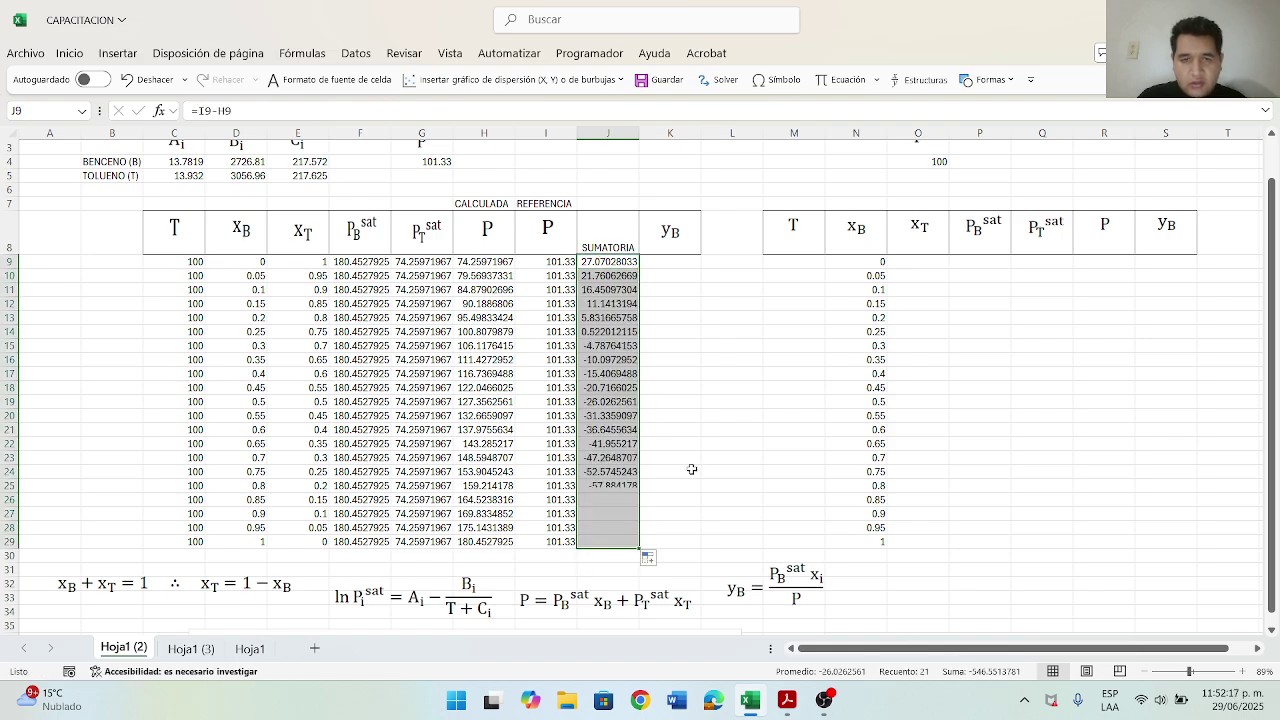
# Step: Move the vapor composition equation picture up beside the first rows of the yB column
pyautogui.click(682, 263)
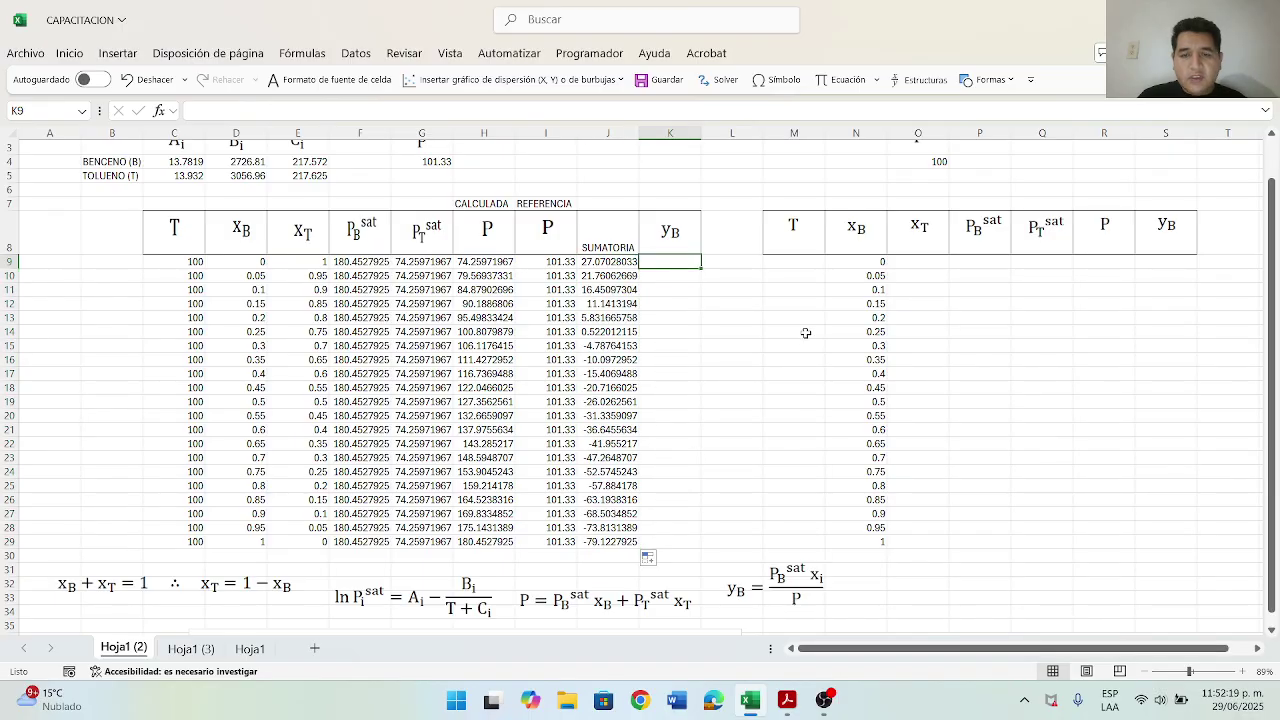
pyautogui.moveTo(795, 572); pyautogui.dragTo(779, 292)
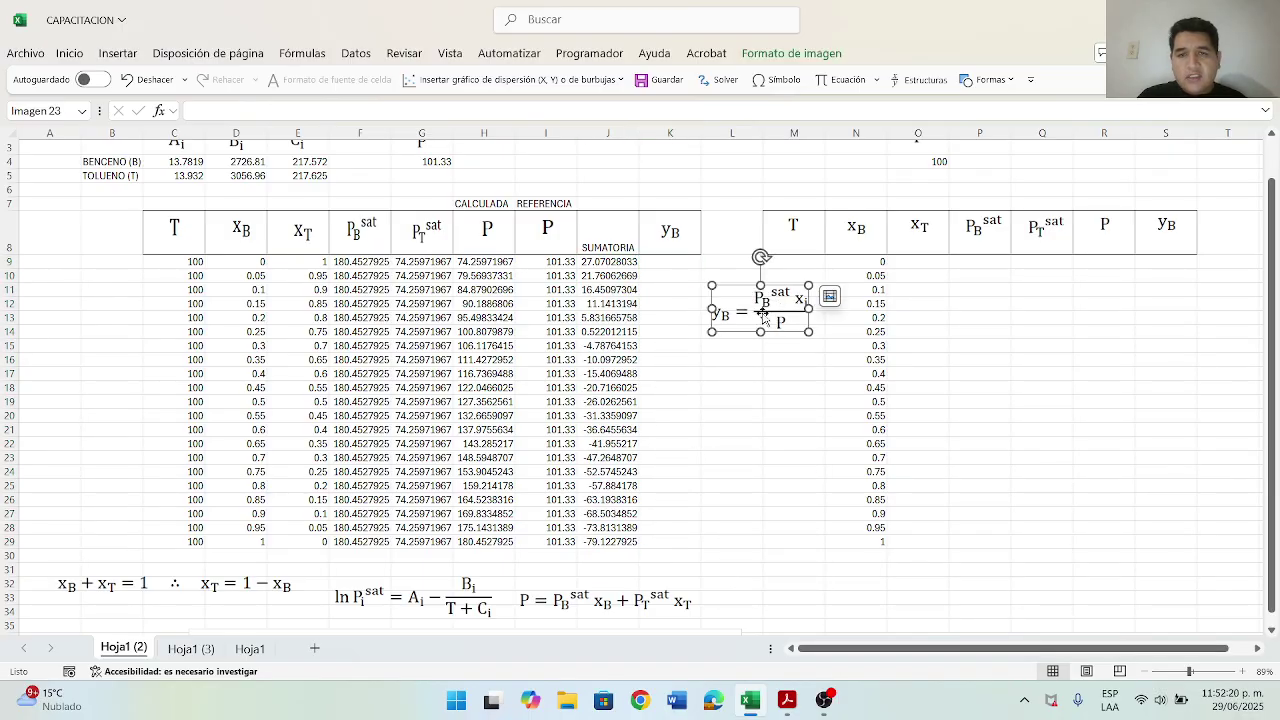
# Step: Enter the vapor composition formula =(F9*D9)/(H9) in K9 and fill it down through K29
pyautogui.click(688, 268)
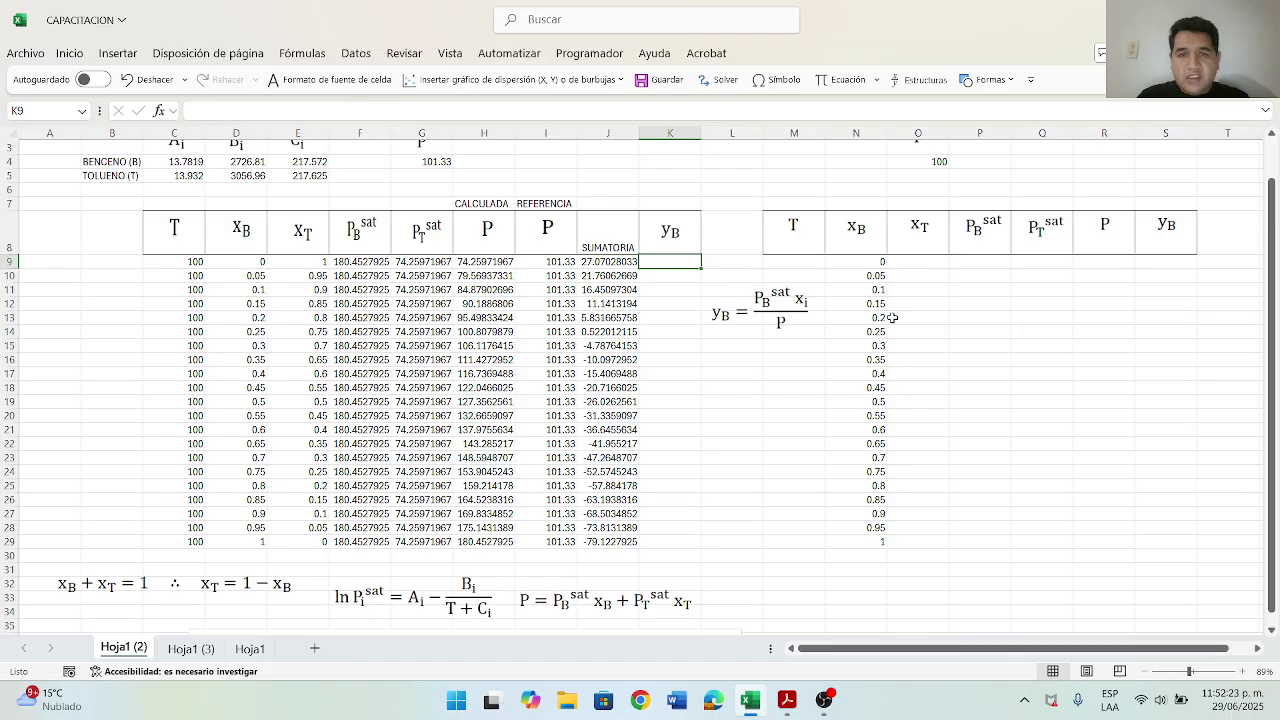
pyautogui.write('=()/(')
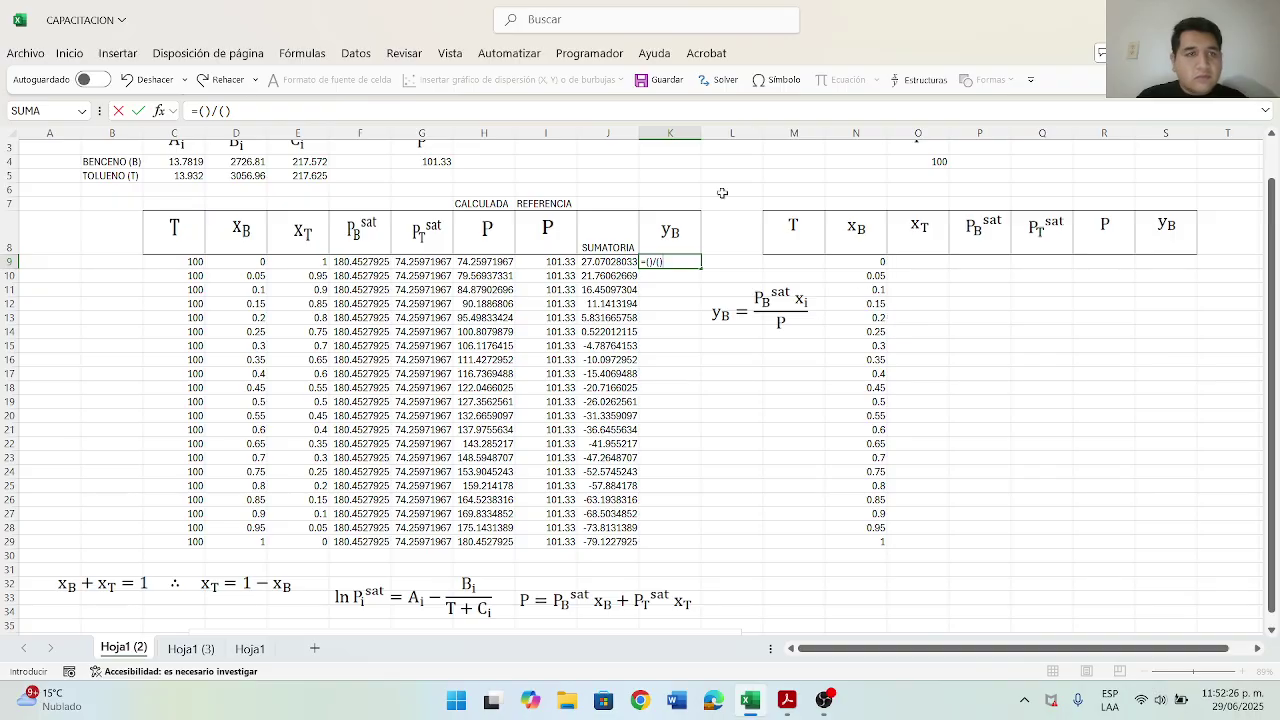
pyautogui.click(204, 110)
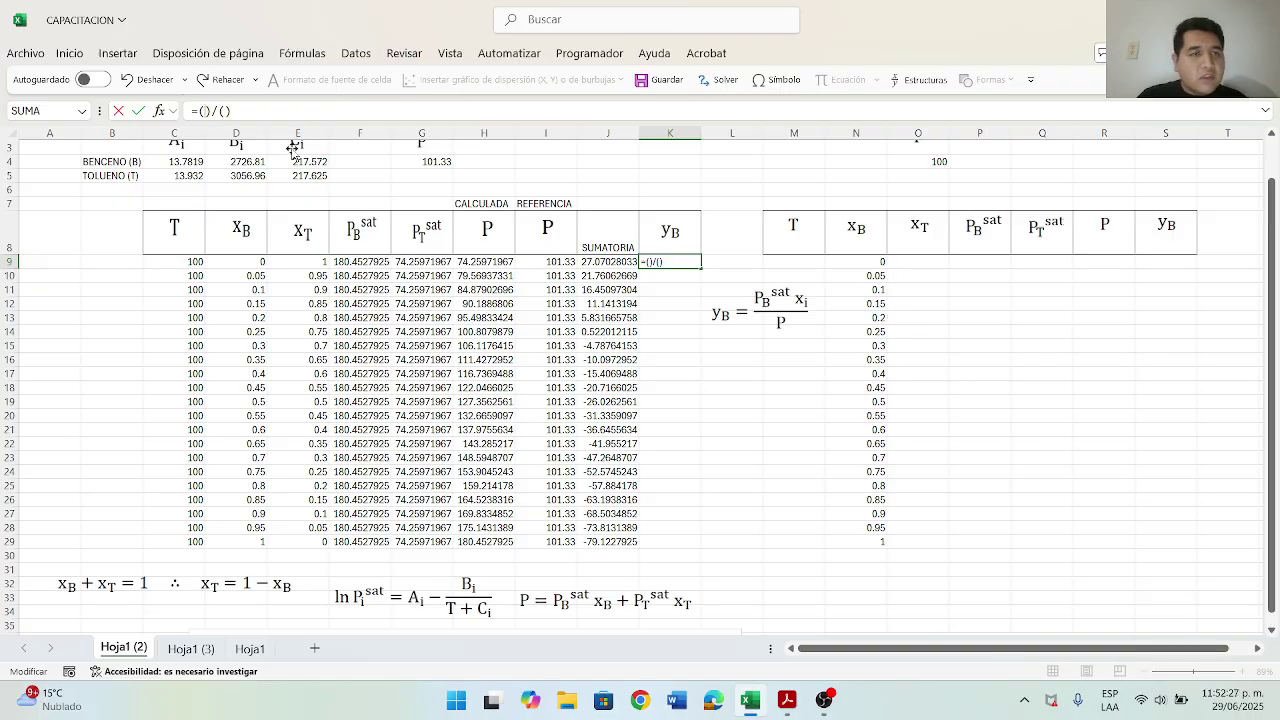
pyautogui.click(366, 262)
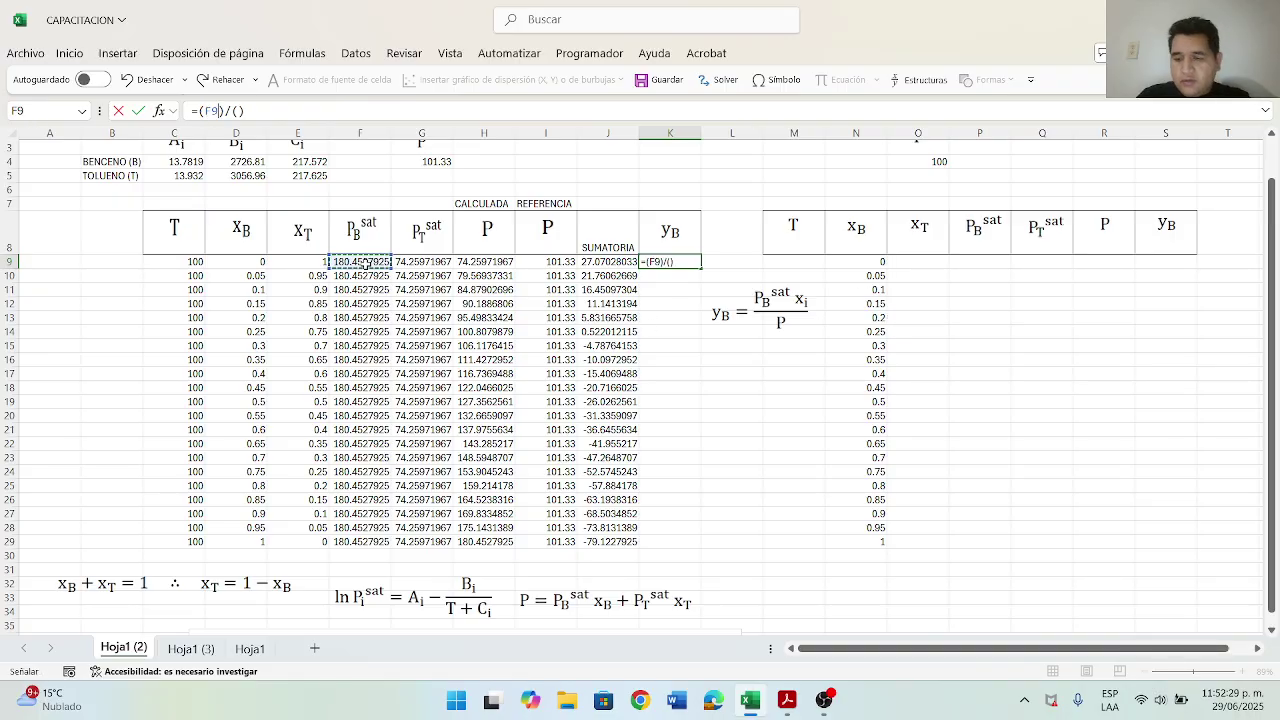
pyautogui.write('*')
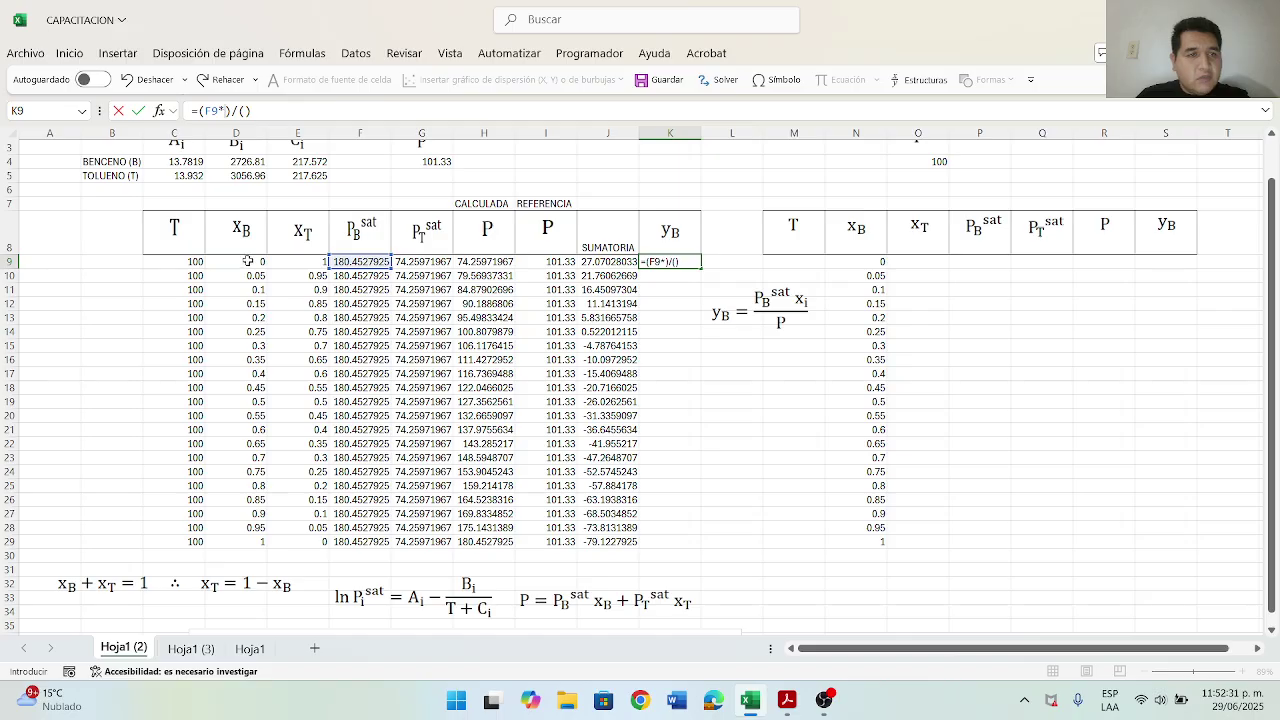
pyautogui.click(247, 262)
pyautogui.click(258, 111)
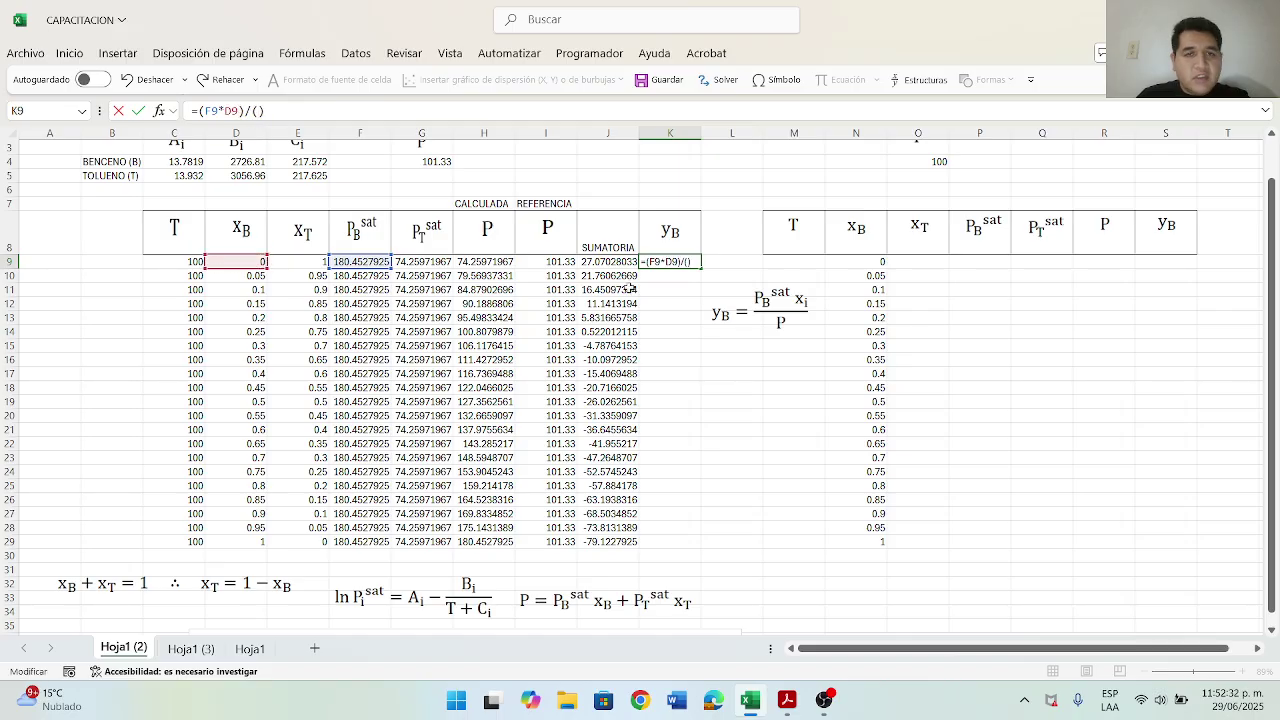
pyautogui.click(497, 261)
pyautogui.press('Return')
pyautogui.click(700, 265)
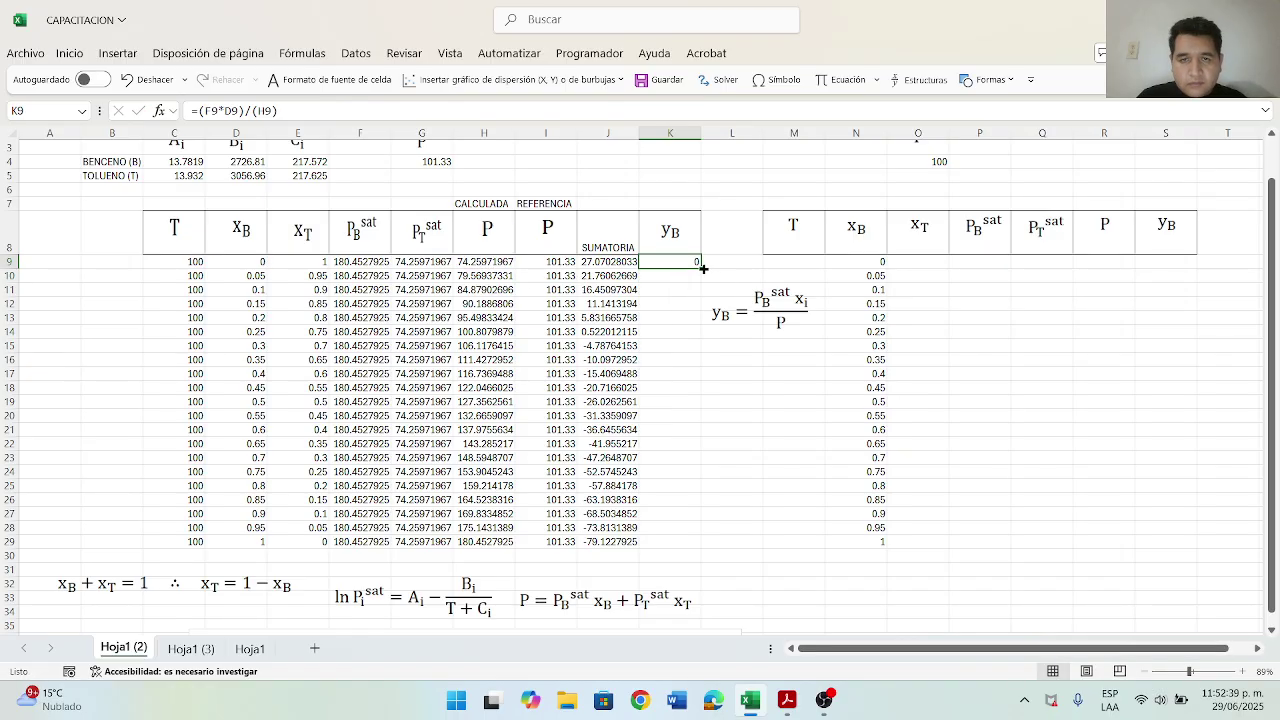
pyautogui.moveTo(700, 265); pyautogui.dragTo(700, 540)
# Step: Return the vapor composition equation picture below the table and shift the other three equation pictures slightly lower
pyautogui.scroll(-2, 723, 517)
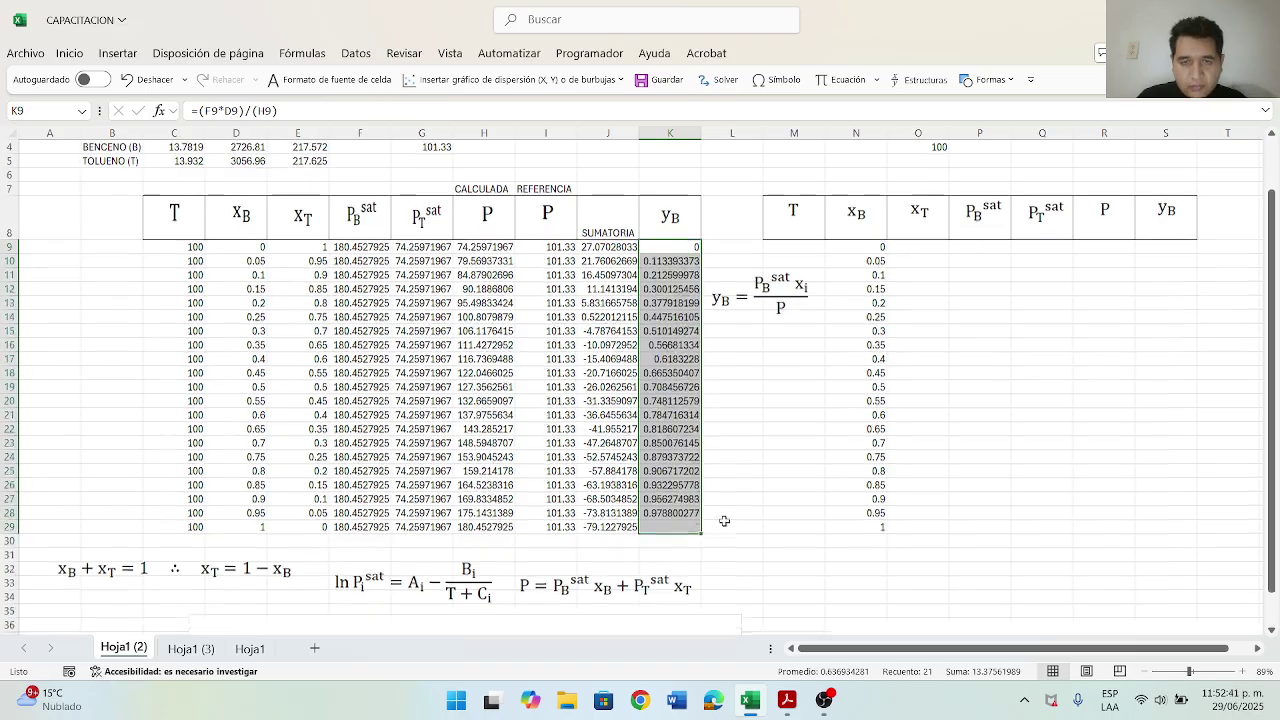
pyautogui.moveTo(778, 213); pyautogui.dragTo(806, 512)
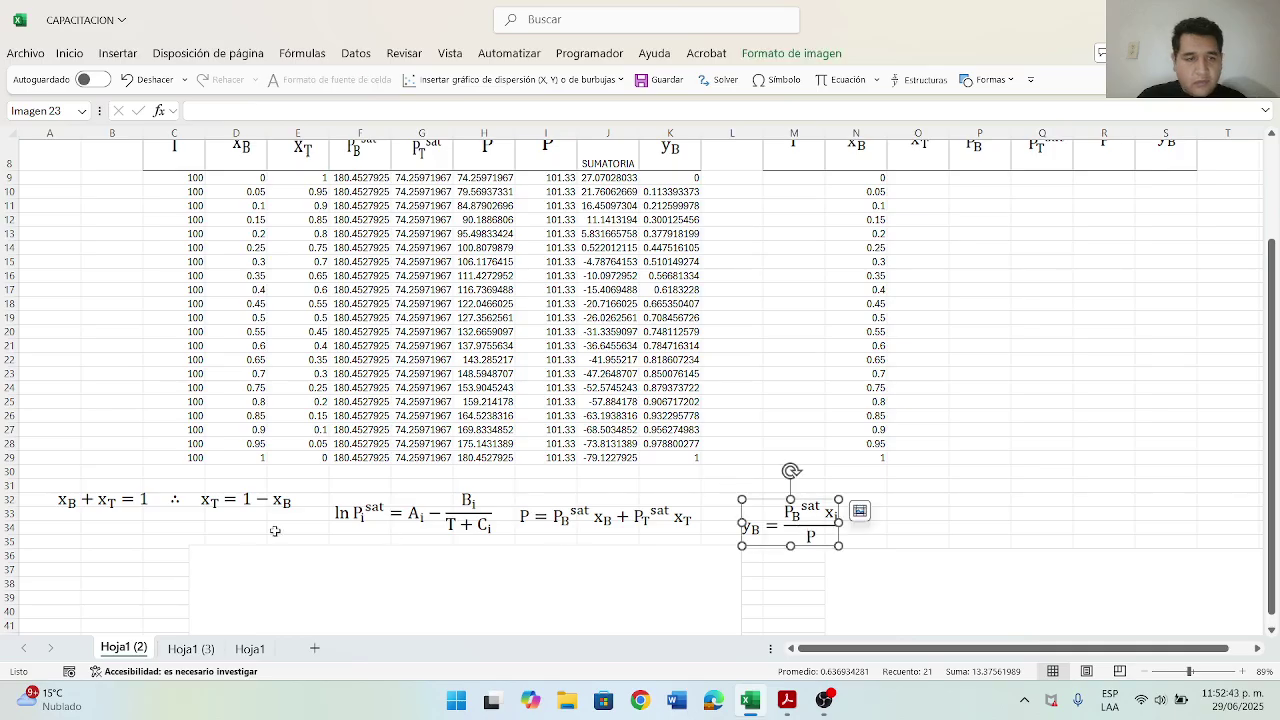
pyautogui.moveTo(151, 503); pyautogui.dragTo(138, 528)
pyautogui.moveTo(378, 522); pyautogui.dragTo(353, 546)
pyautogui.moveTo(616, 518); pyautogui.dragTo(612, 543)
pyautogui.click(783, 531)
pyautogui.scroll(2, 771, 471)
pyautogui.scroll(-1, 776, 470)
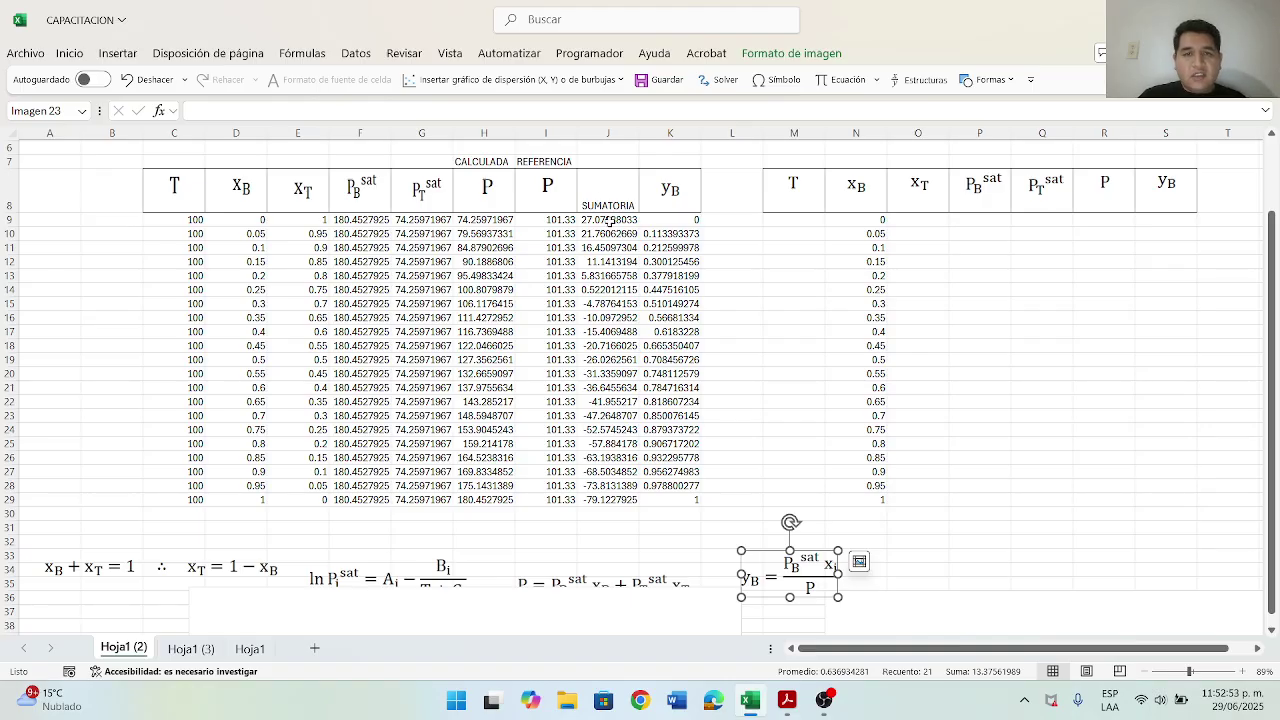
# Step: Total the SUMATORIA column in J30 with =SUMA(J9:J29)
pyautogui.moveTo(609, 221); pyautogui.dragTo(610, 500)
pyautogui.click(756, 358)
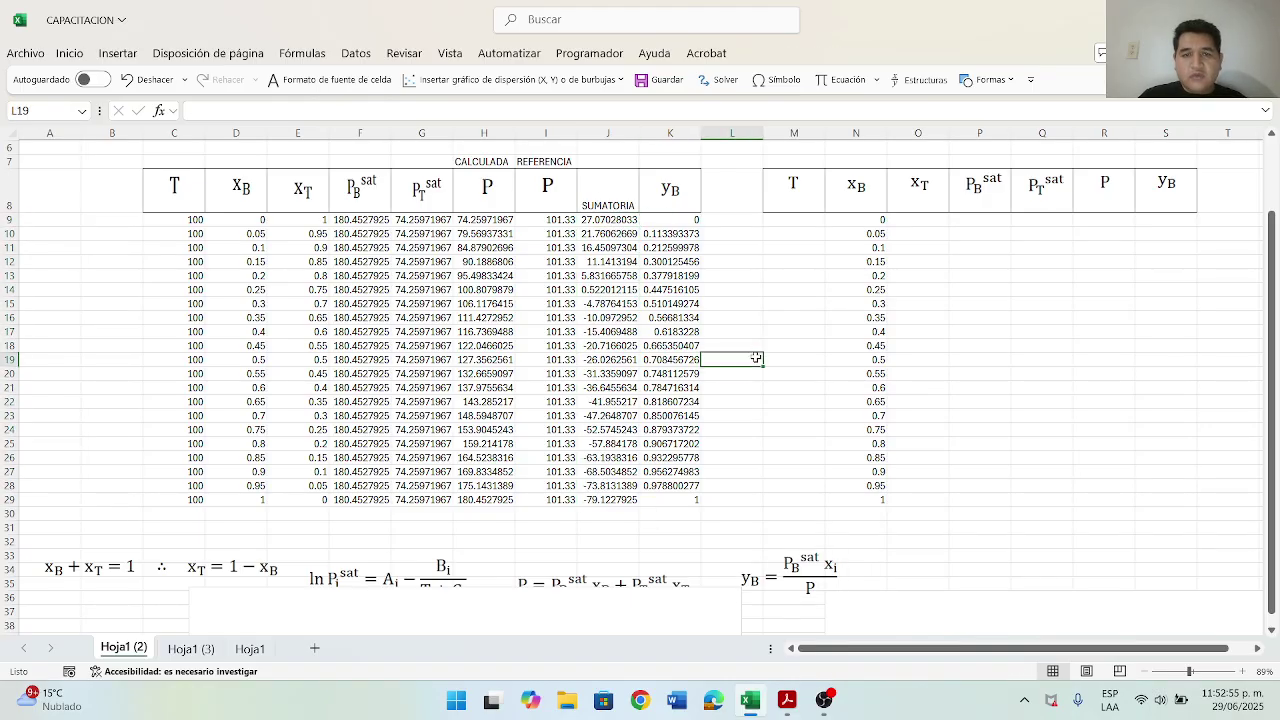
pyautogui.scroll(-1, 755, 348)
pyautogui.click(620, 476)
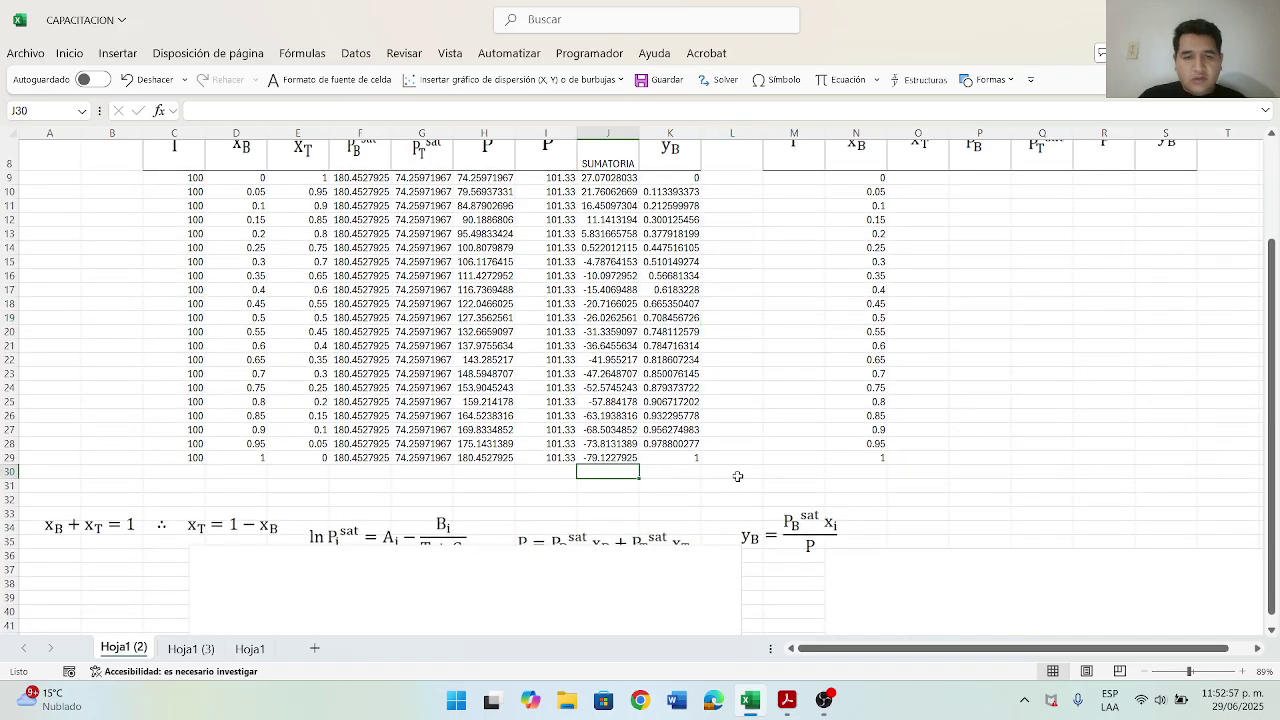
pyautogui.write('=')
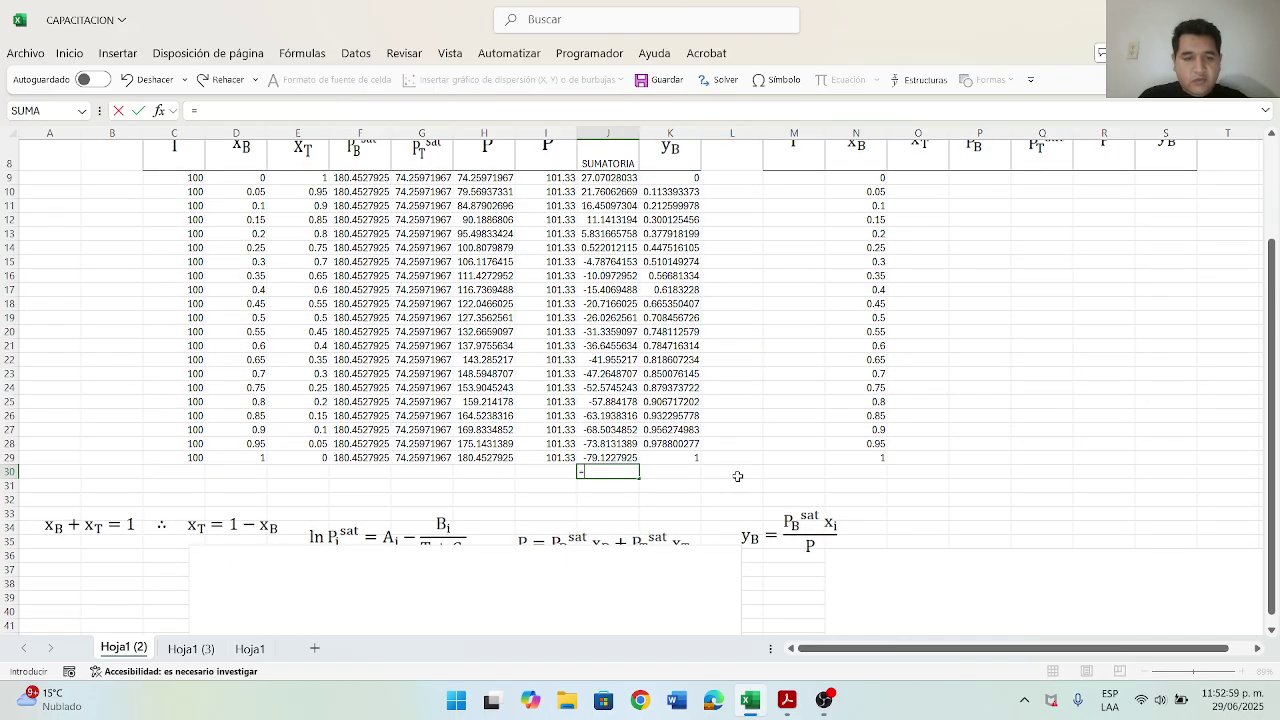
pyautogui.write('SUMA()')
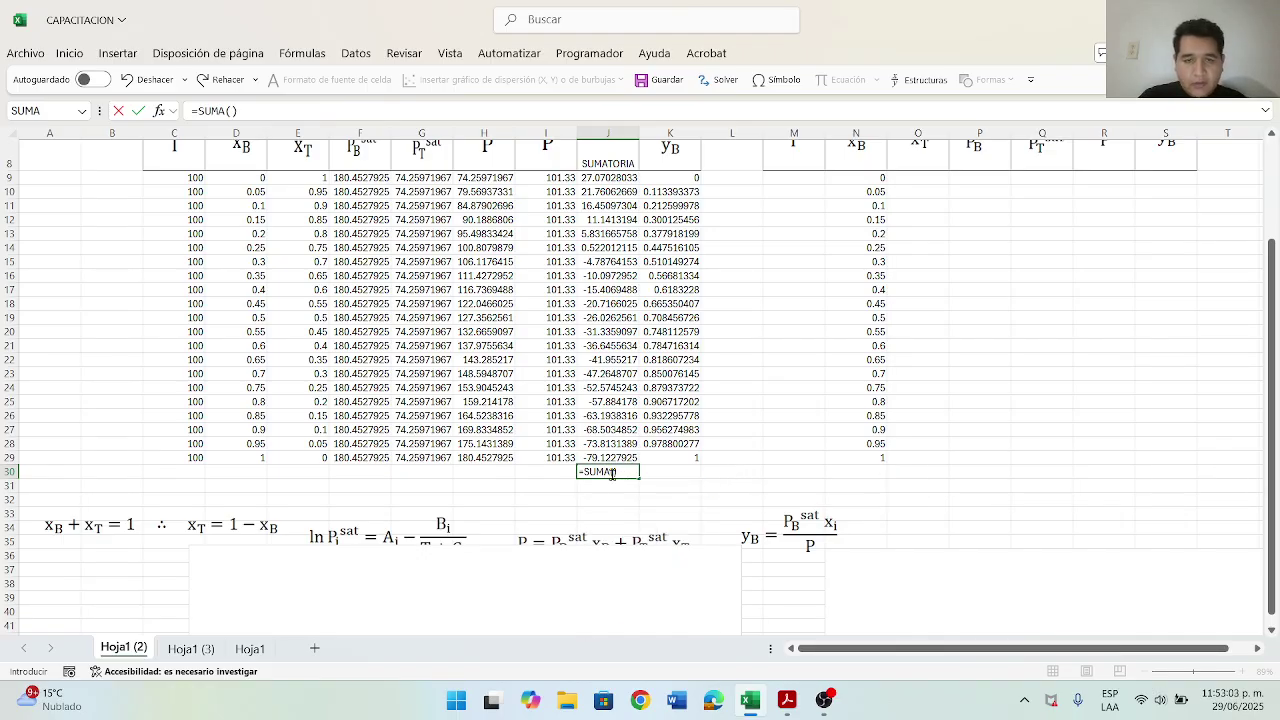
pyautogui.scroll(3, 668, 444)
pyautogui.moveTo(609, 303); pyautogui.dragTo(614, 585)
pyautogui.press('Return')
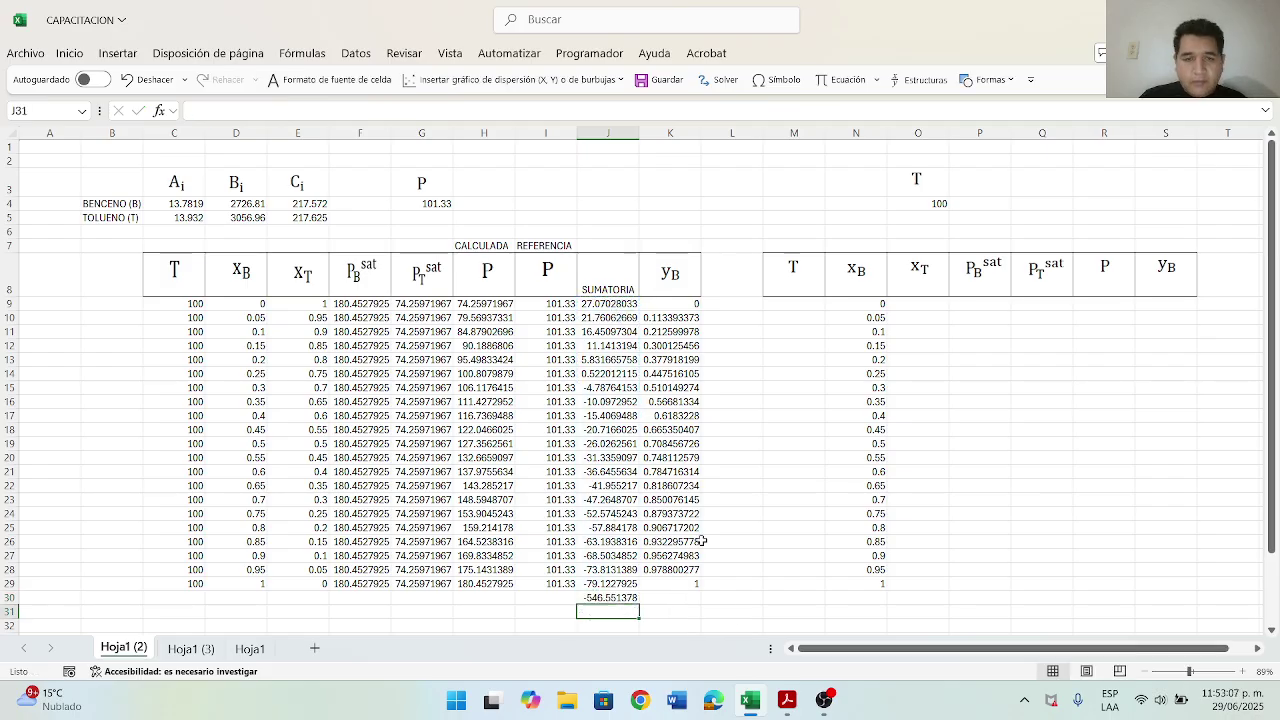
pyautogui.scroll(-2, 703, 541)
pyautogui.click(625, 514)
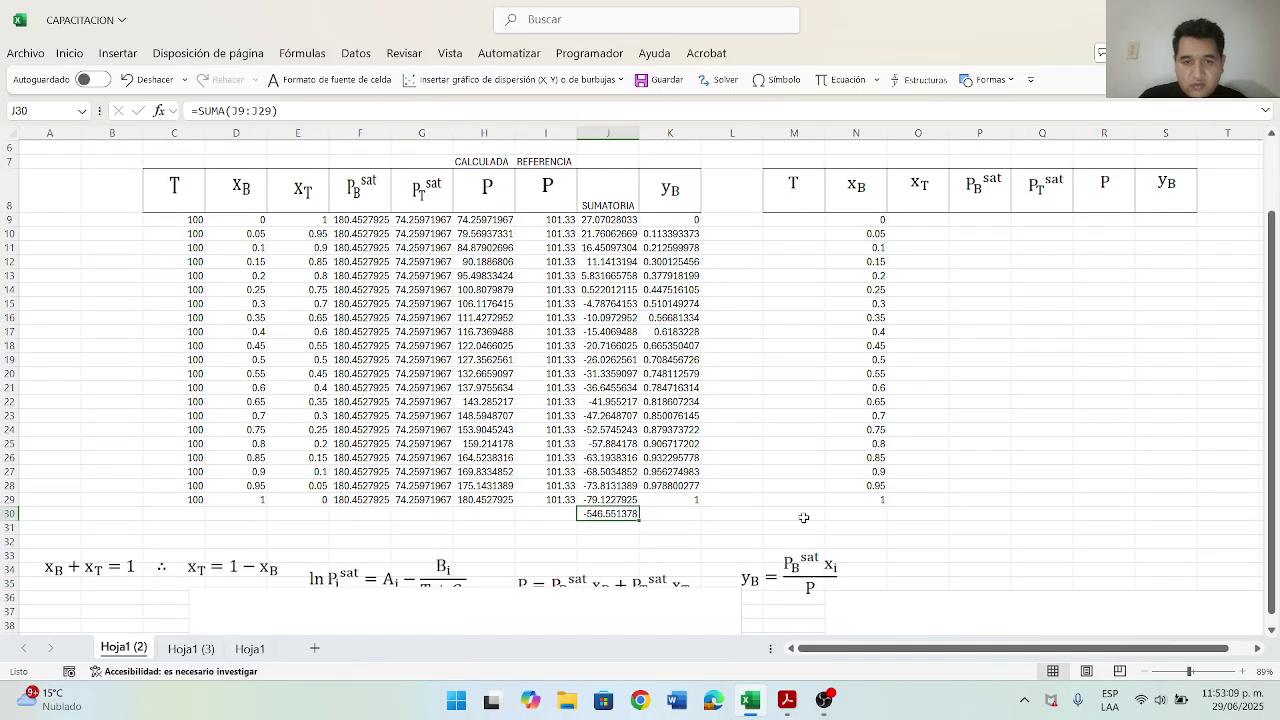
# Step: Open Solver, dismissing the invalid objective notice, and set the objective to the SUMATORIA total in $J$30
pyautogui.scroll(1, 805, 514)
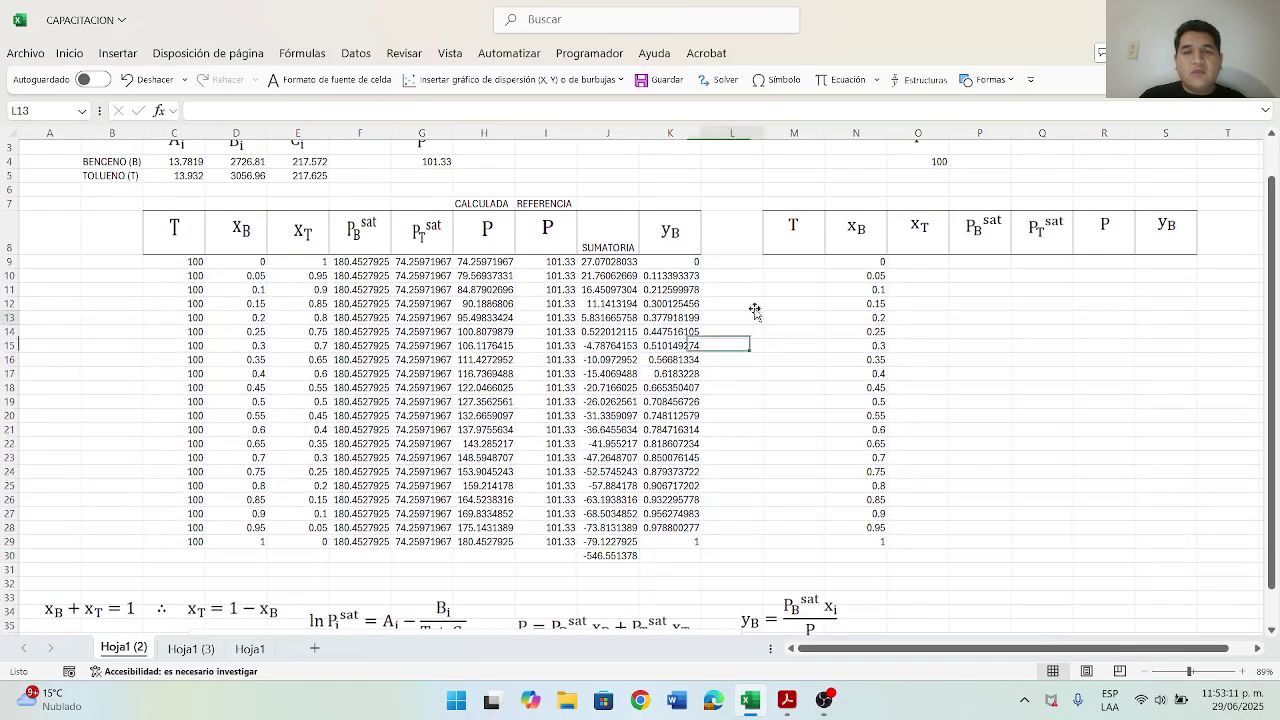
pyautogui.click(745, 255)
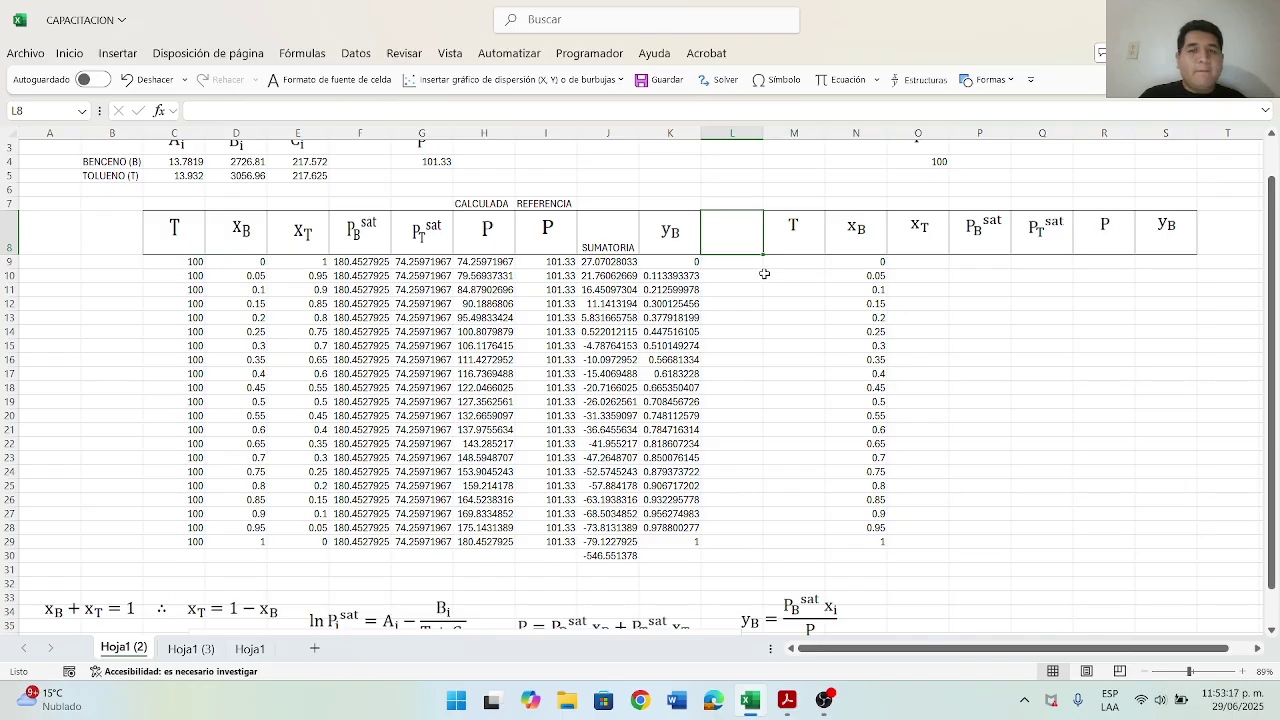
pyautogui.click(740, 190)
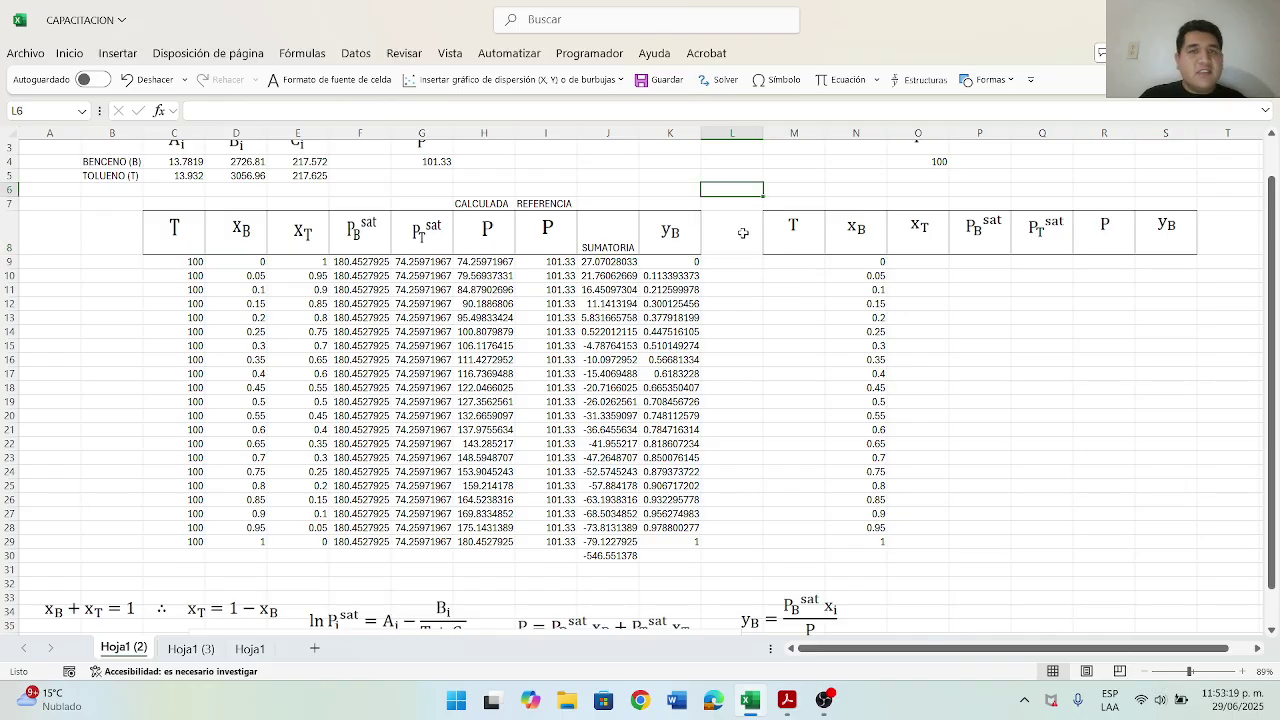
pyautogui.click(727, 80)
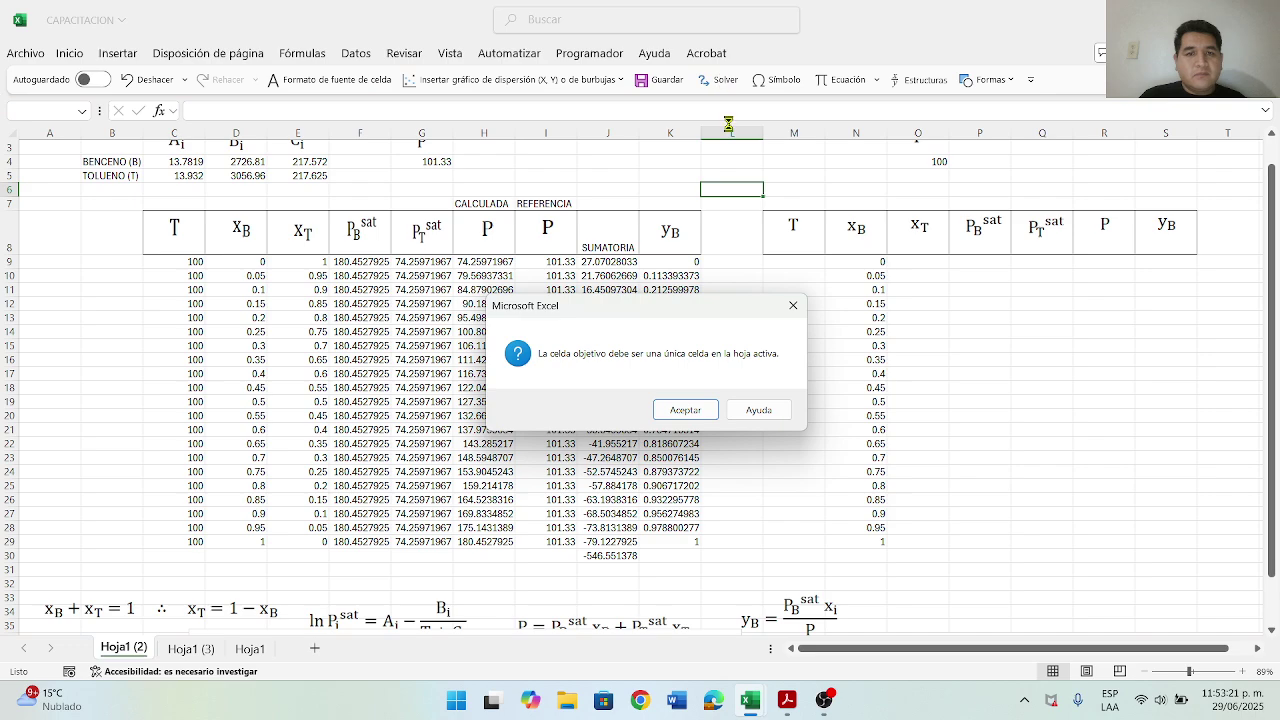
pyautogui.click(710, 410)
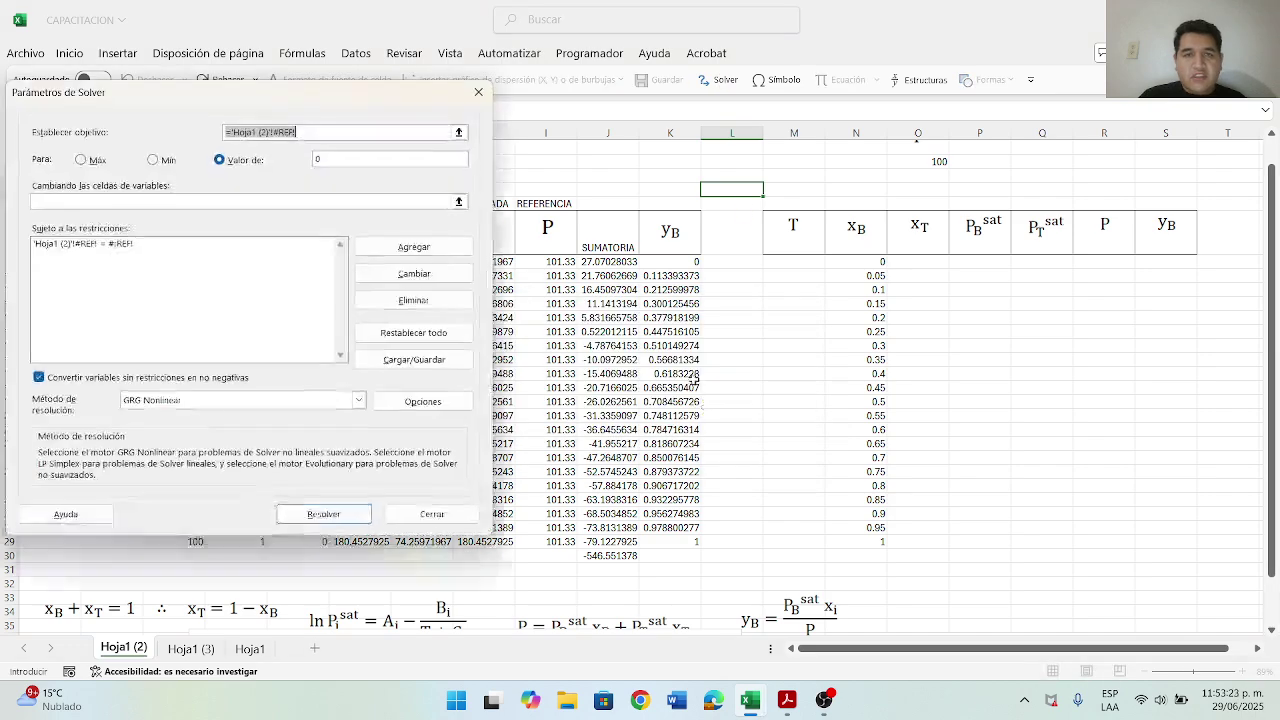
pyautogui.click(460, 133)
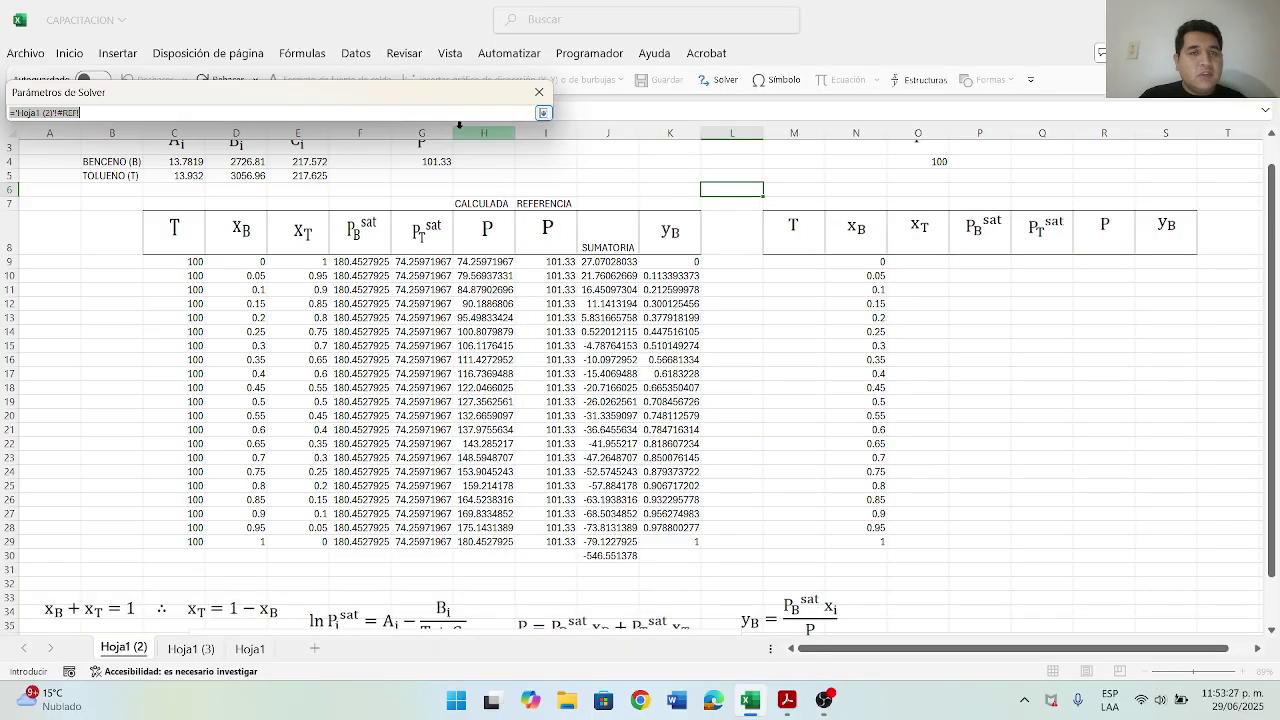
pyautogui.click(607, 555)
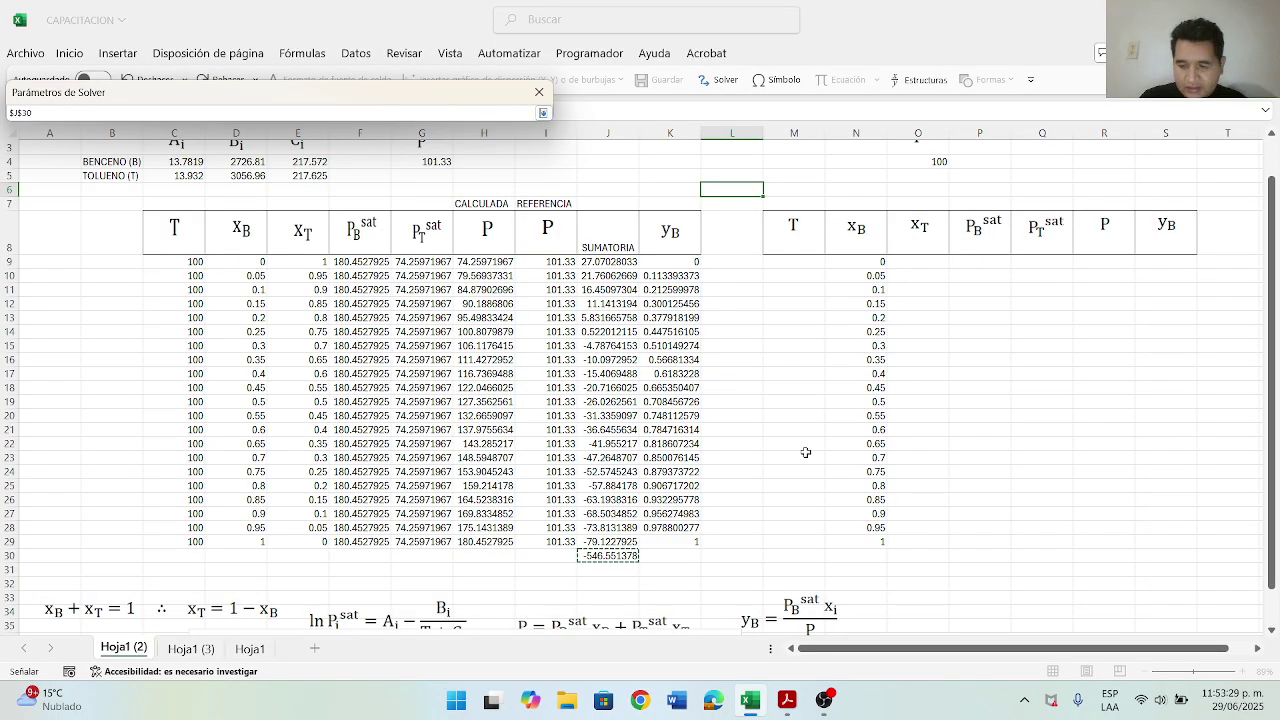
pyautogui.press('Return')
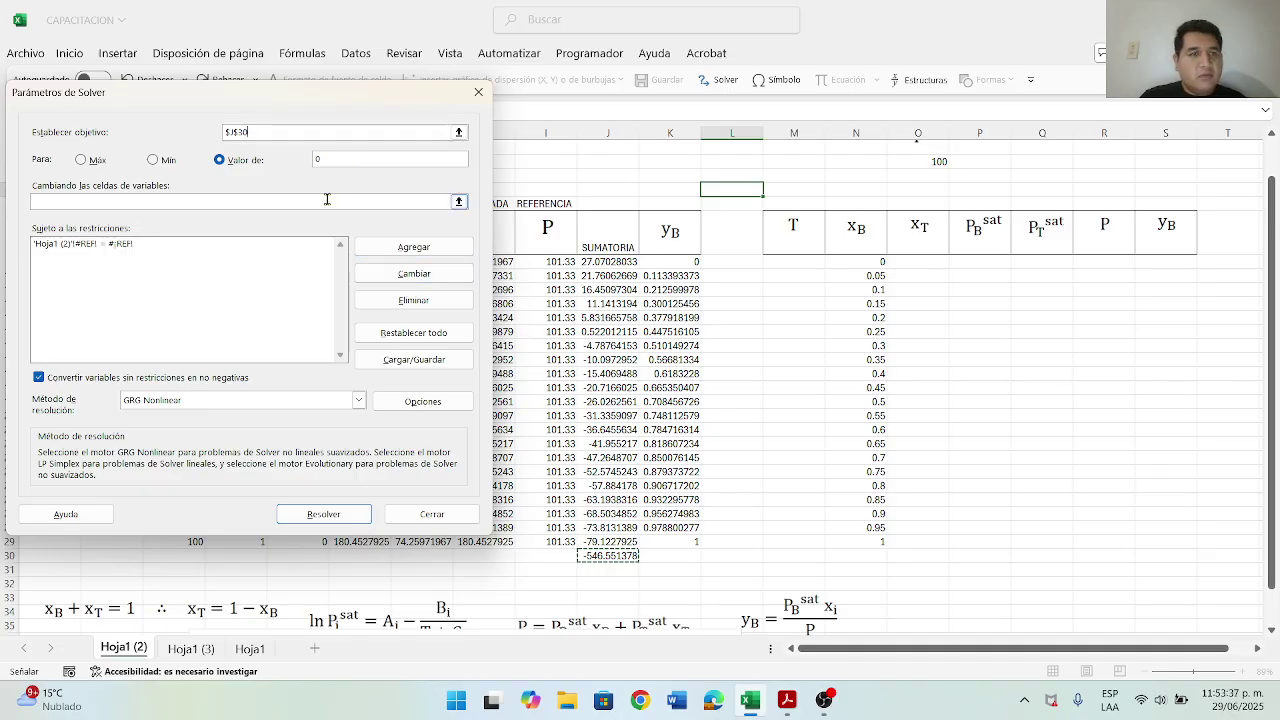
# Step: Set Solver's variable cells to the temperature column, $C$9:$C$29
pyautogui.click(461, 203)
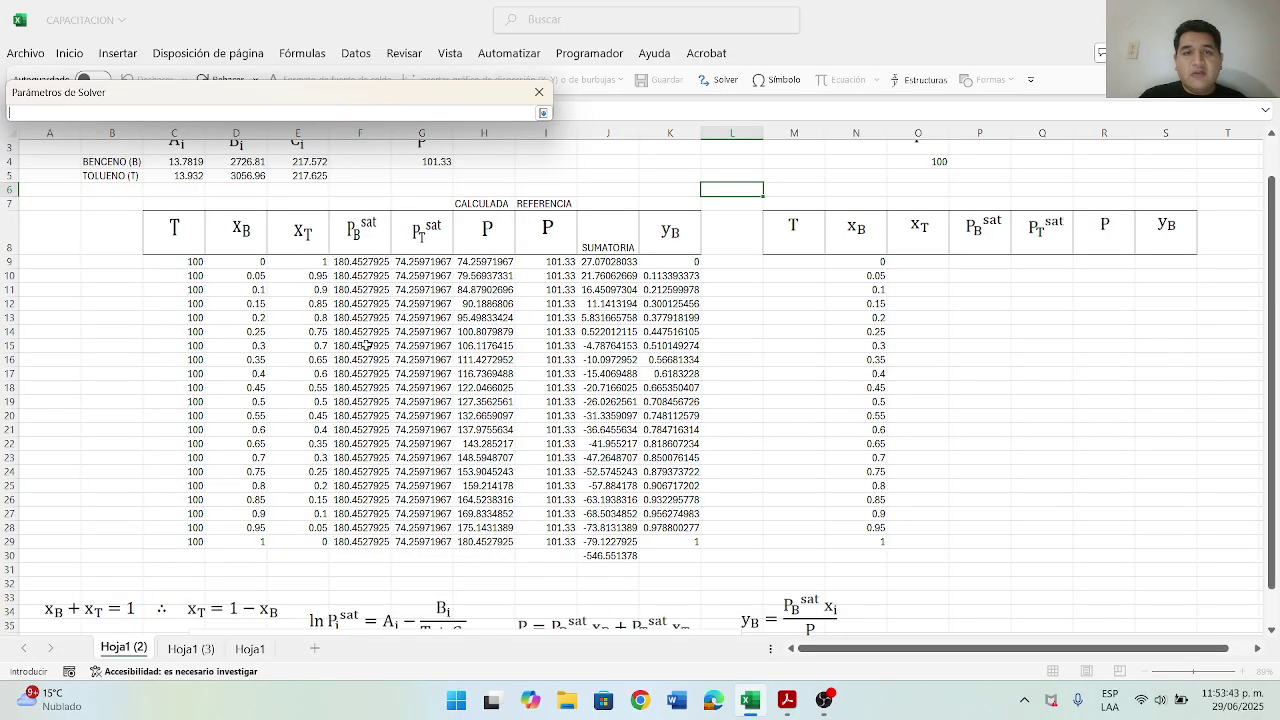
pyautogui.moveTo(190, 261); pyautogui.dragTo(182, 543)
pyautogui.press('Return')
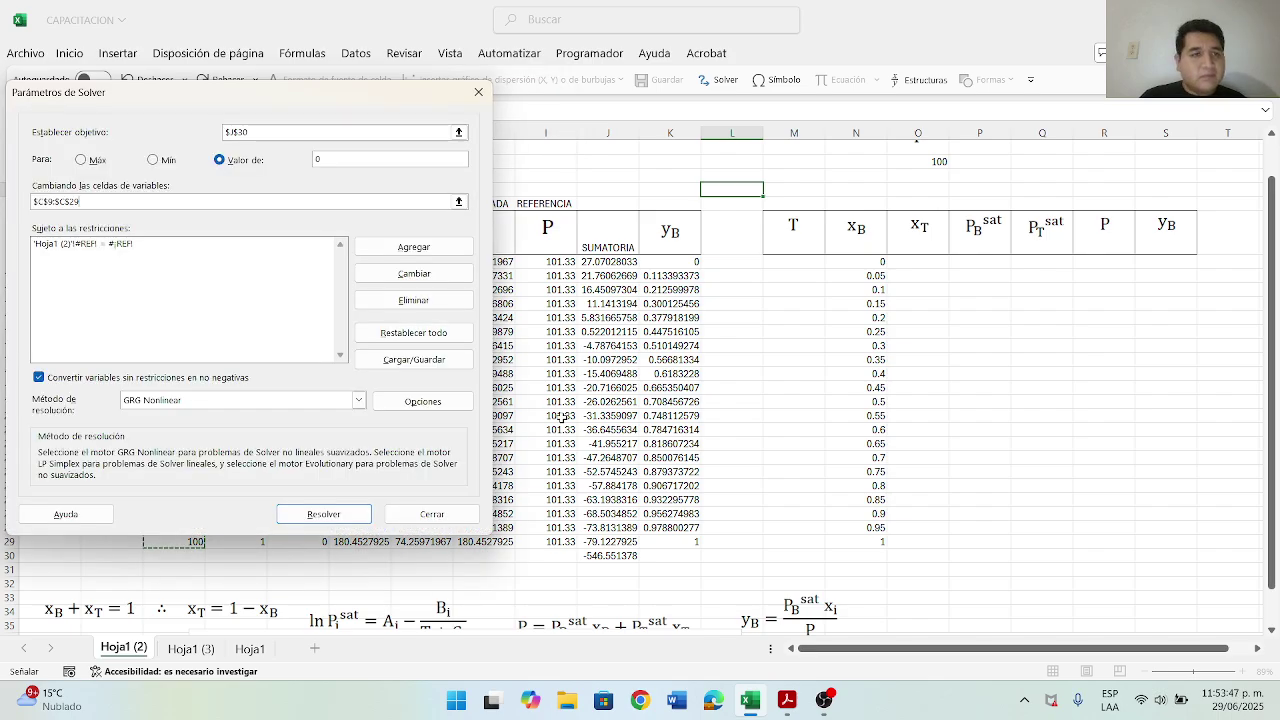
# Step: Delete the broken #REF! constraint from the Solver restrictions
pyautogui.click(214, 244)
pyautogui.click(437, 306)
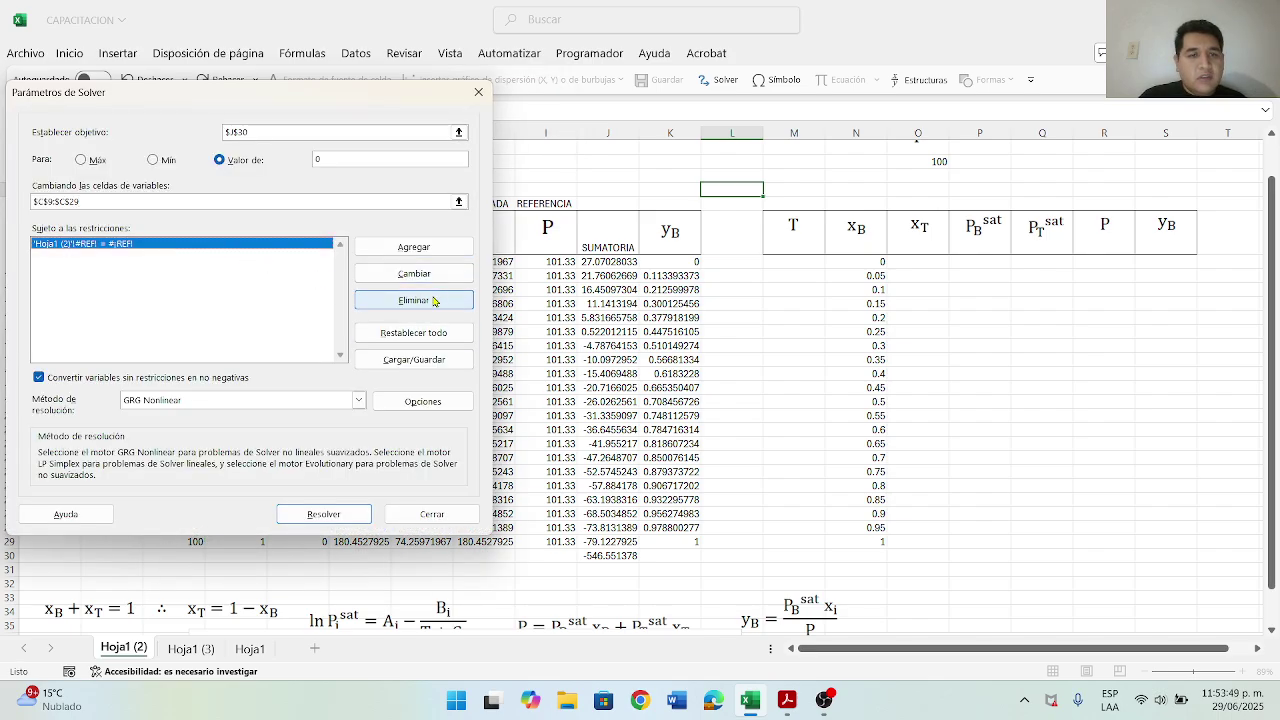
pyautogui.click(194, 260)
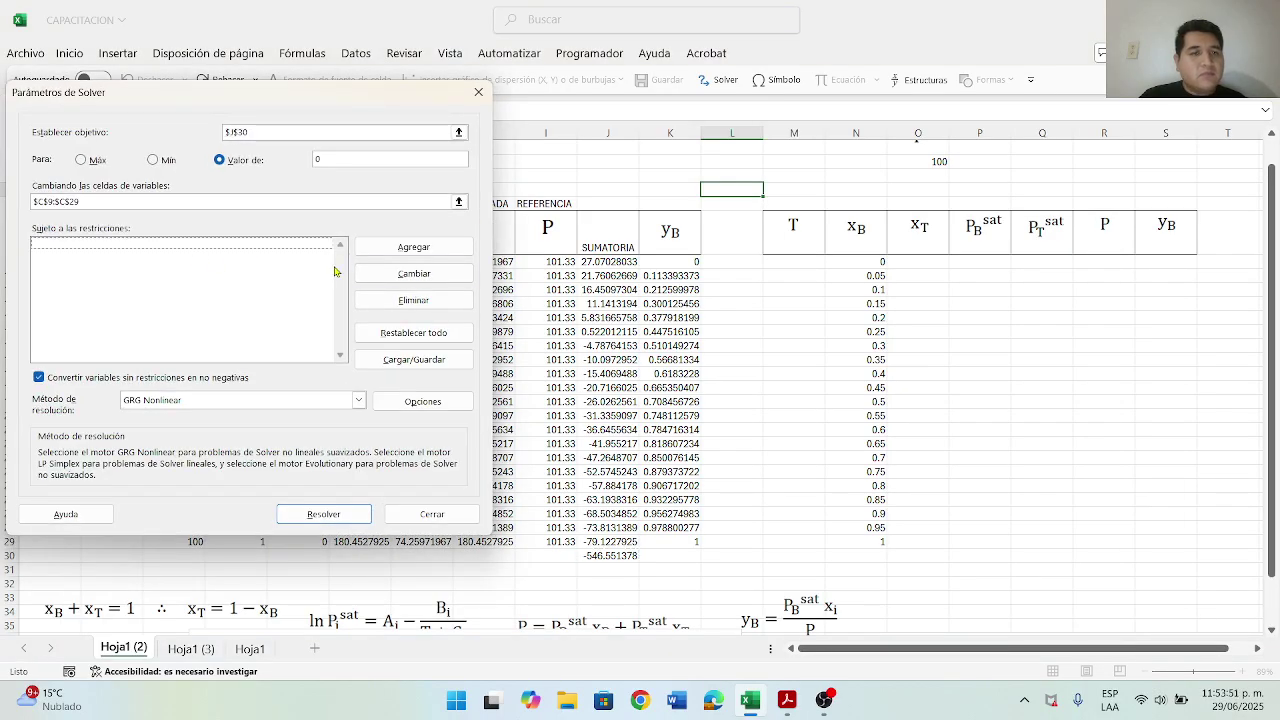
# Step: Add a Solver constraint making the first calculated pressure equal its reference pressure, $H$9 = $I$9
pyautogui.click(421, 254)
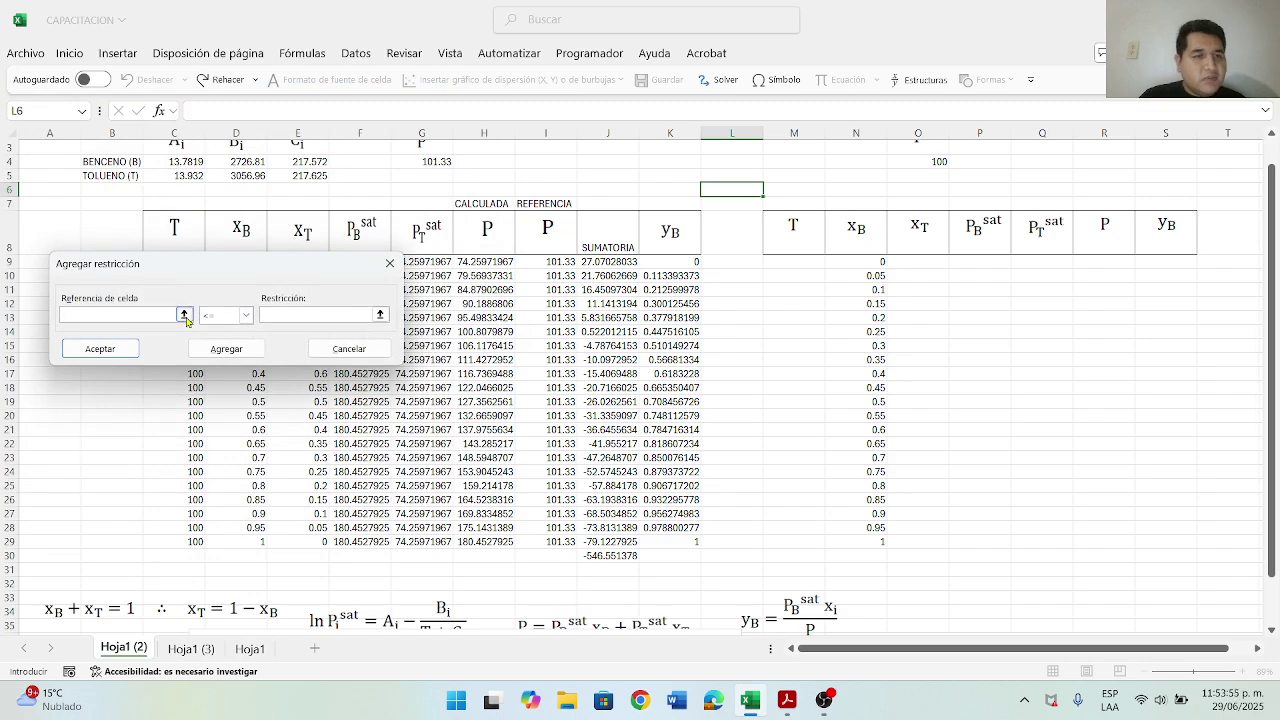
pyautogui.moveTo(250, 270); pyautogui.dragTo(256, 118)
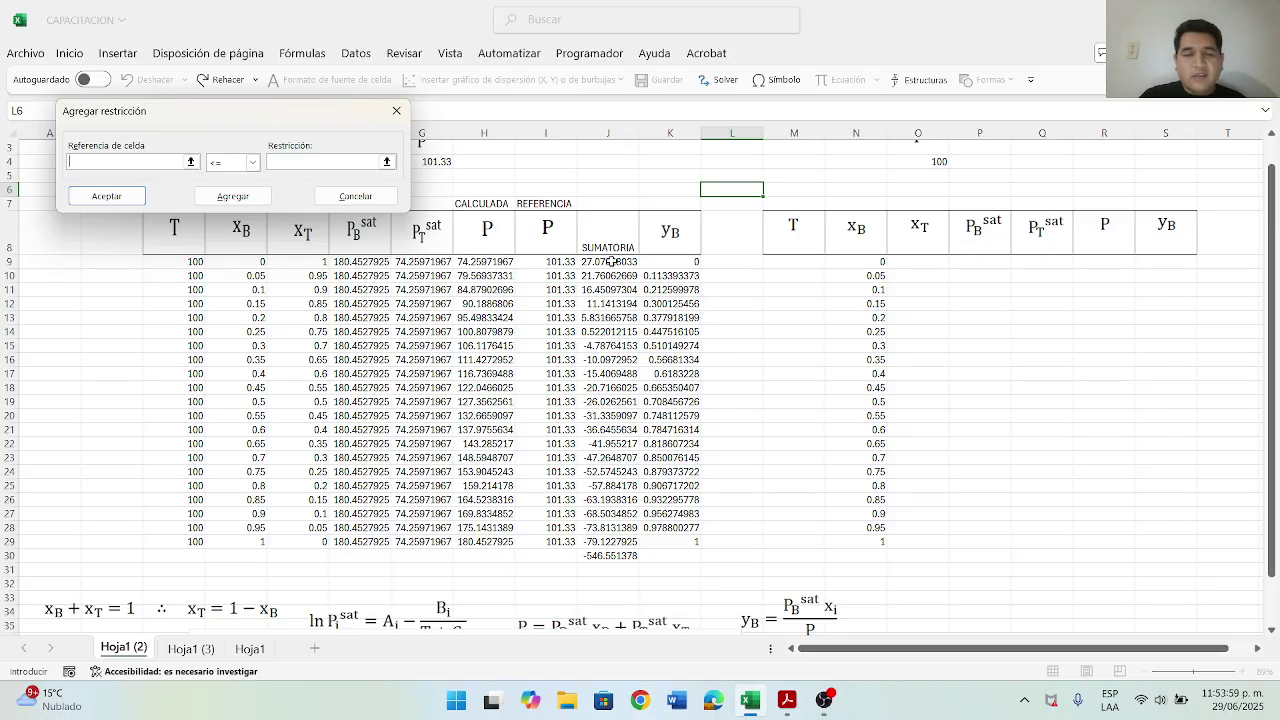
pyautogui.click(193, 163)
pyautogui.click(497, 262)
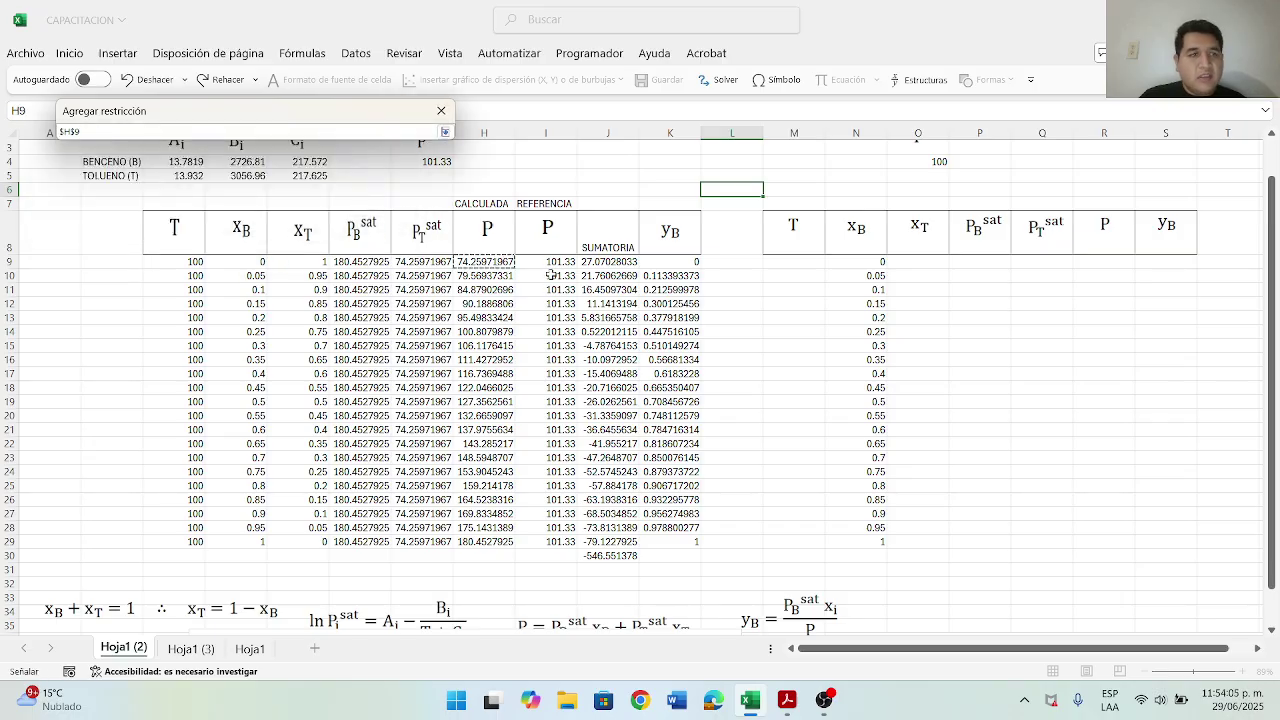
pyautogui.press('Return')
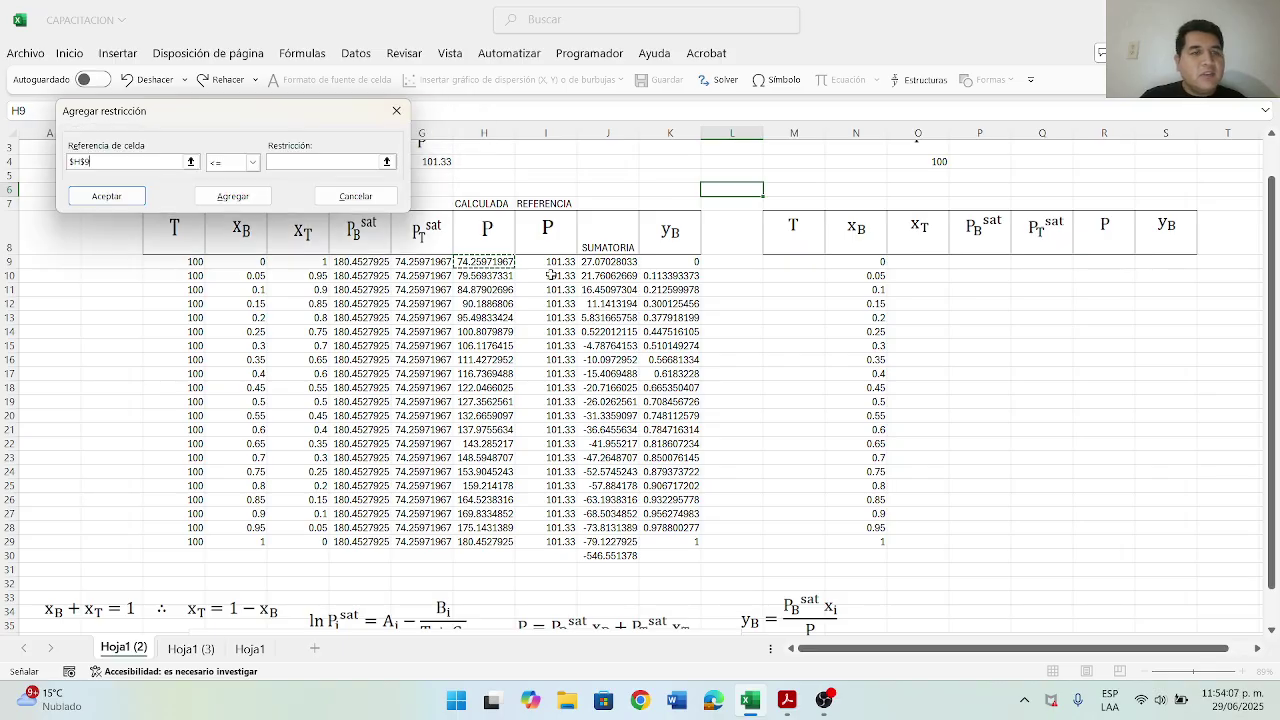
pyautogui.click(253, 162)
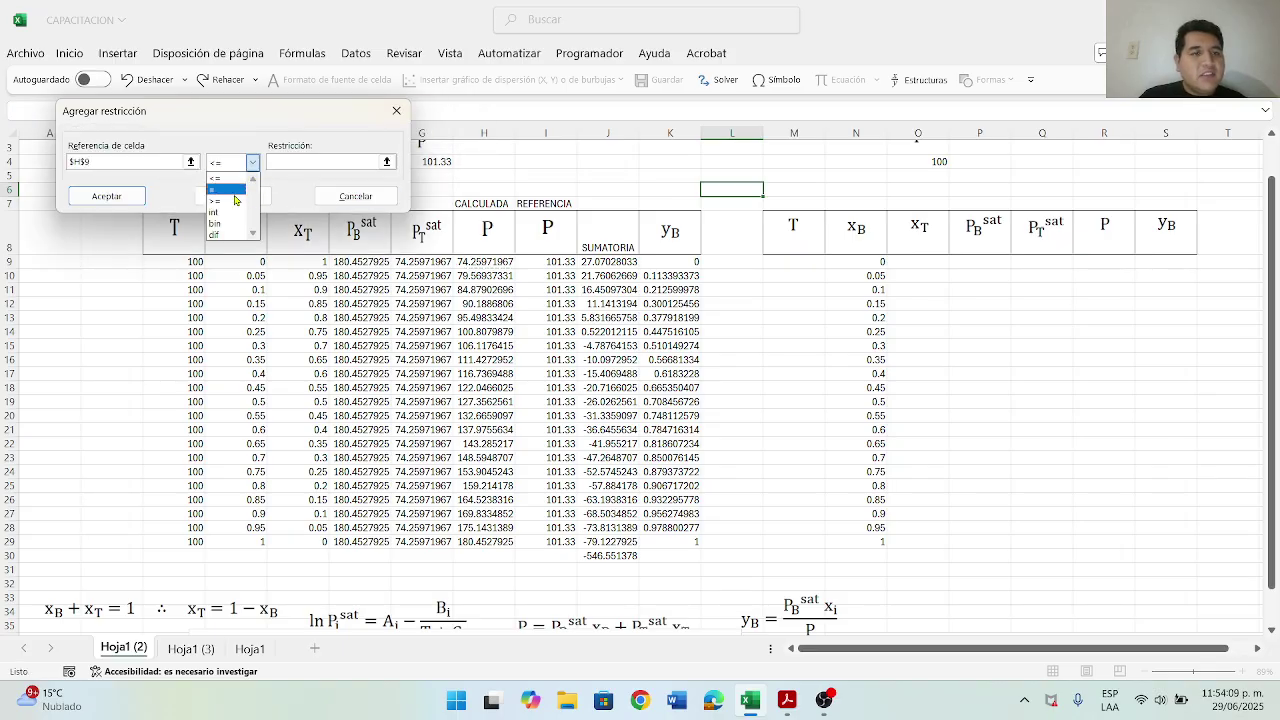
pyautogui.click(225, 185)
pyautogui.click(387, 162)
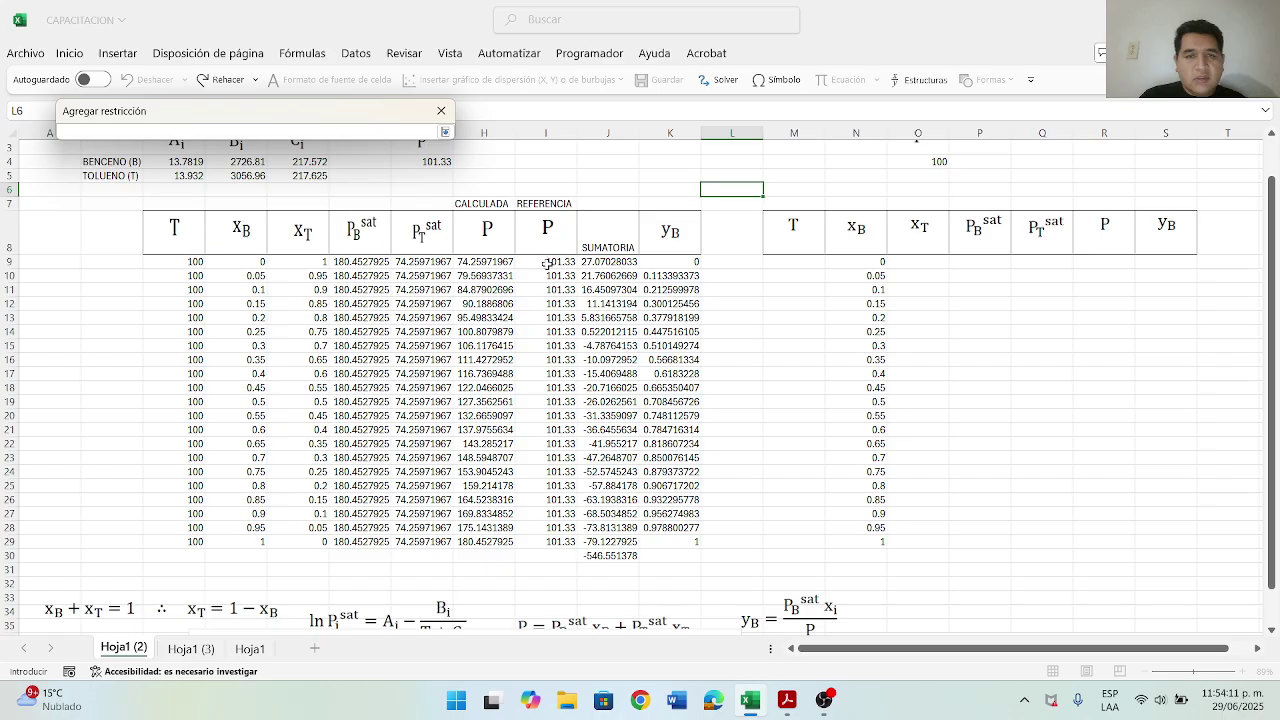
pyautogui.click(557, 262)
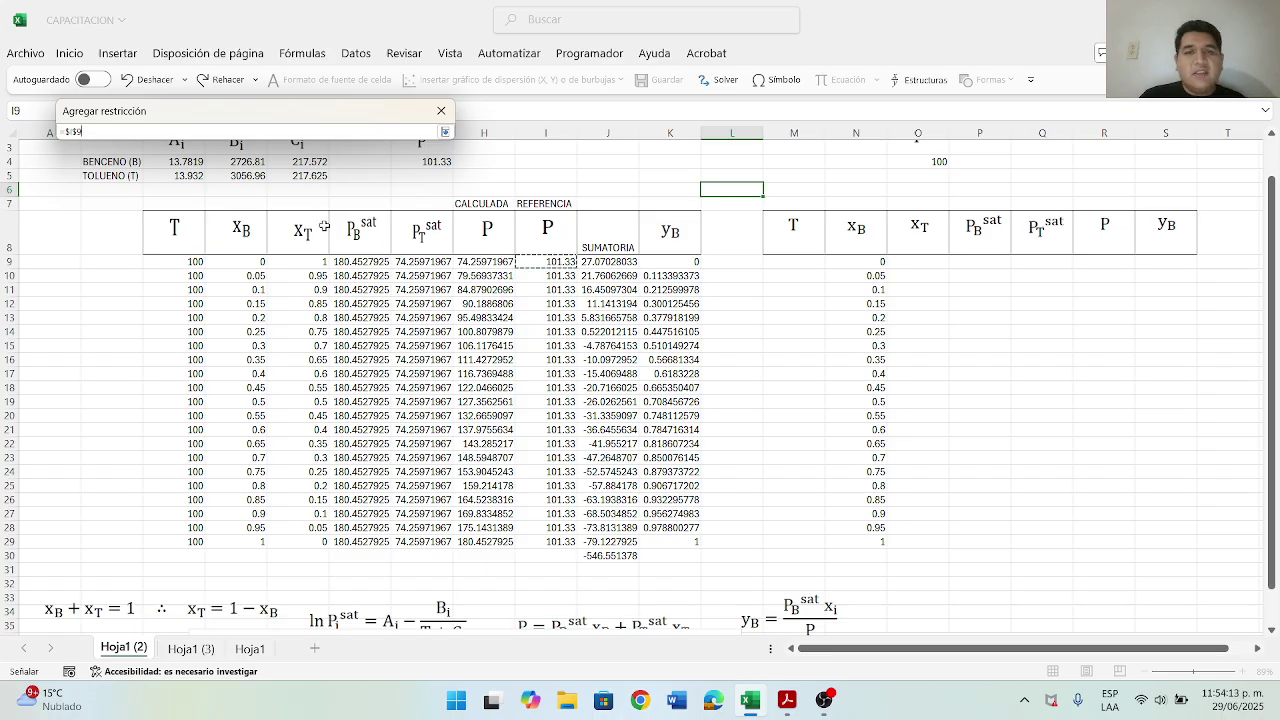
pyautogui.scroll(1, 333, 228)
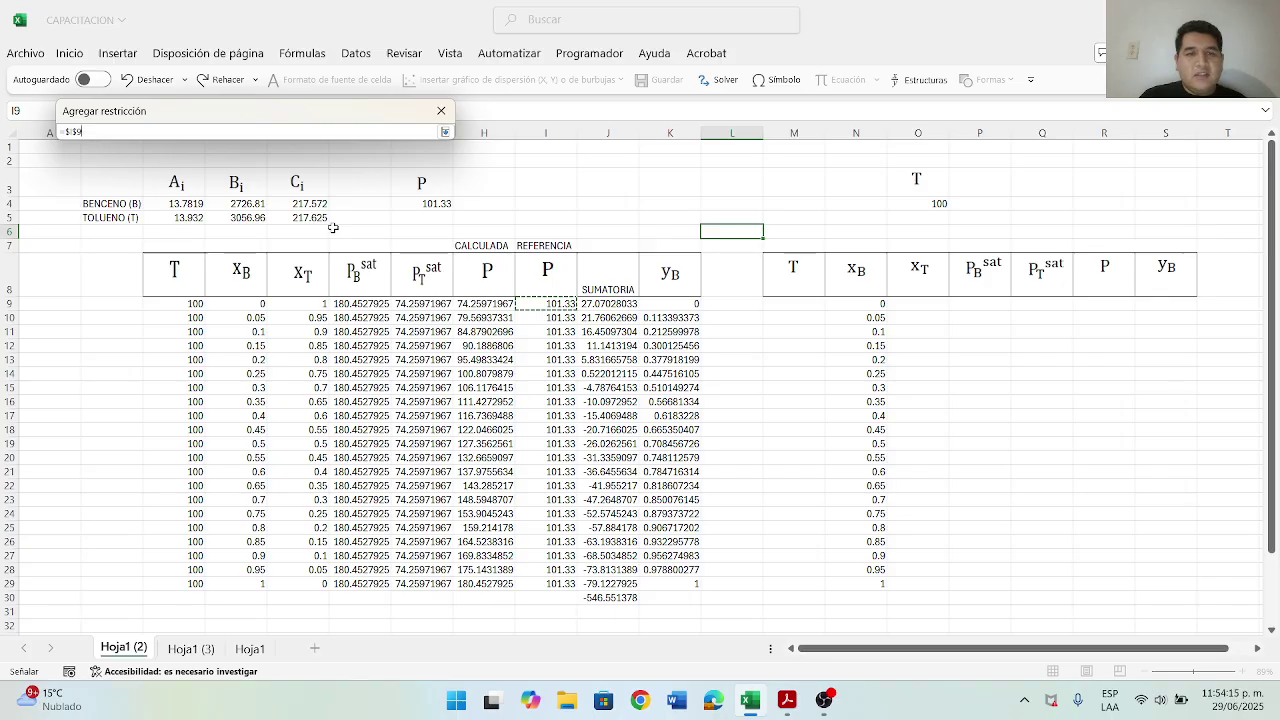
pyautogui.click(445, 132)
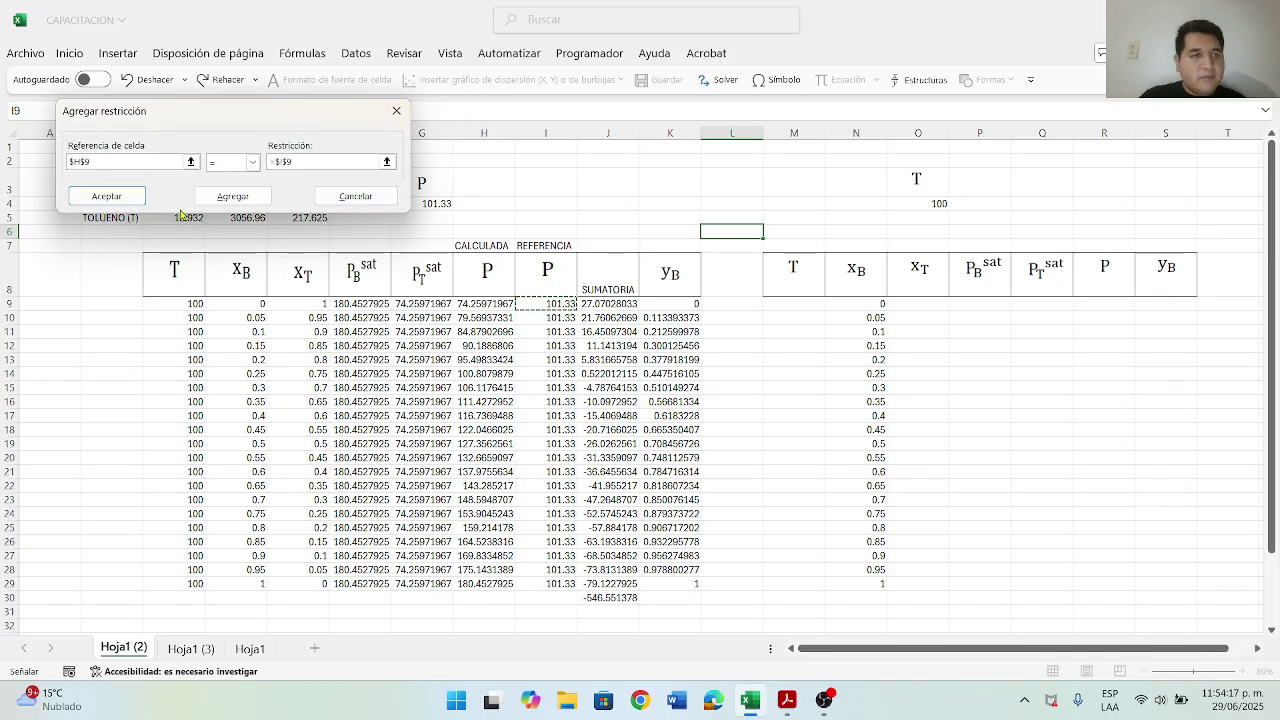
pyautogui.click(138, 202)
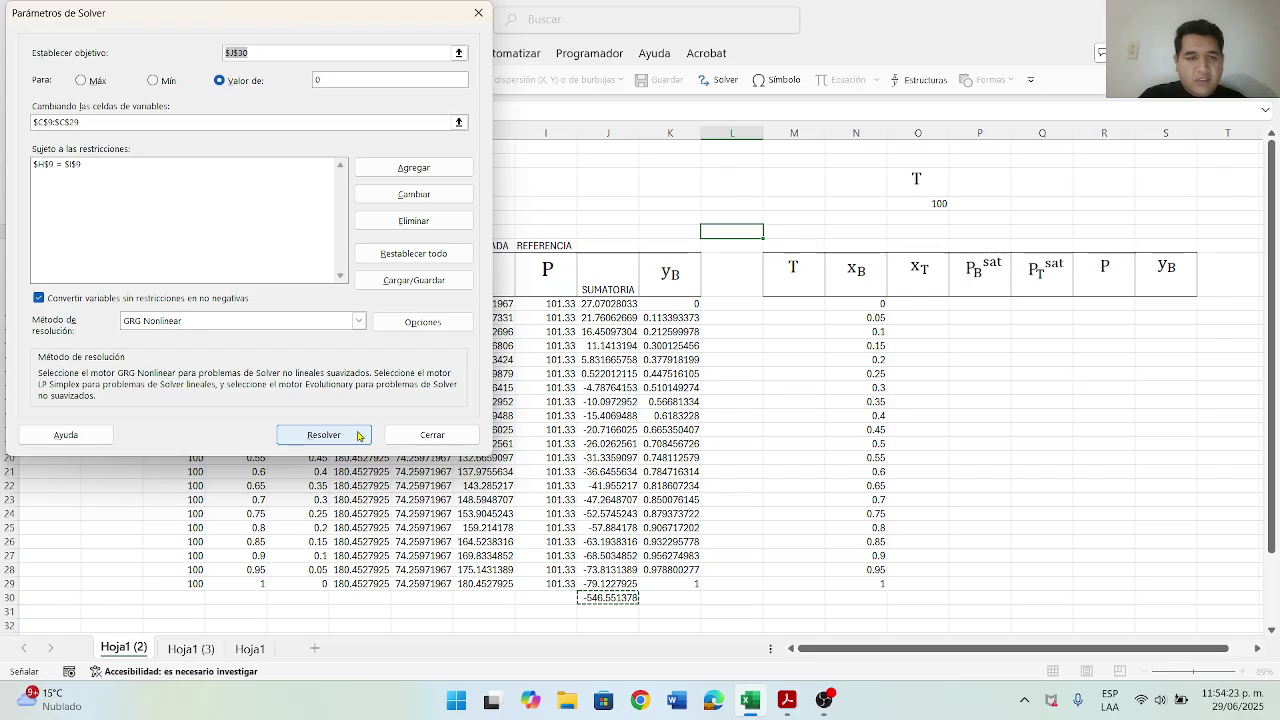
# Step: Run Solver, keep its solution, and review the pressure differences in J9:J29
pyautogui.click(323, 435)
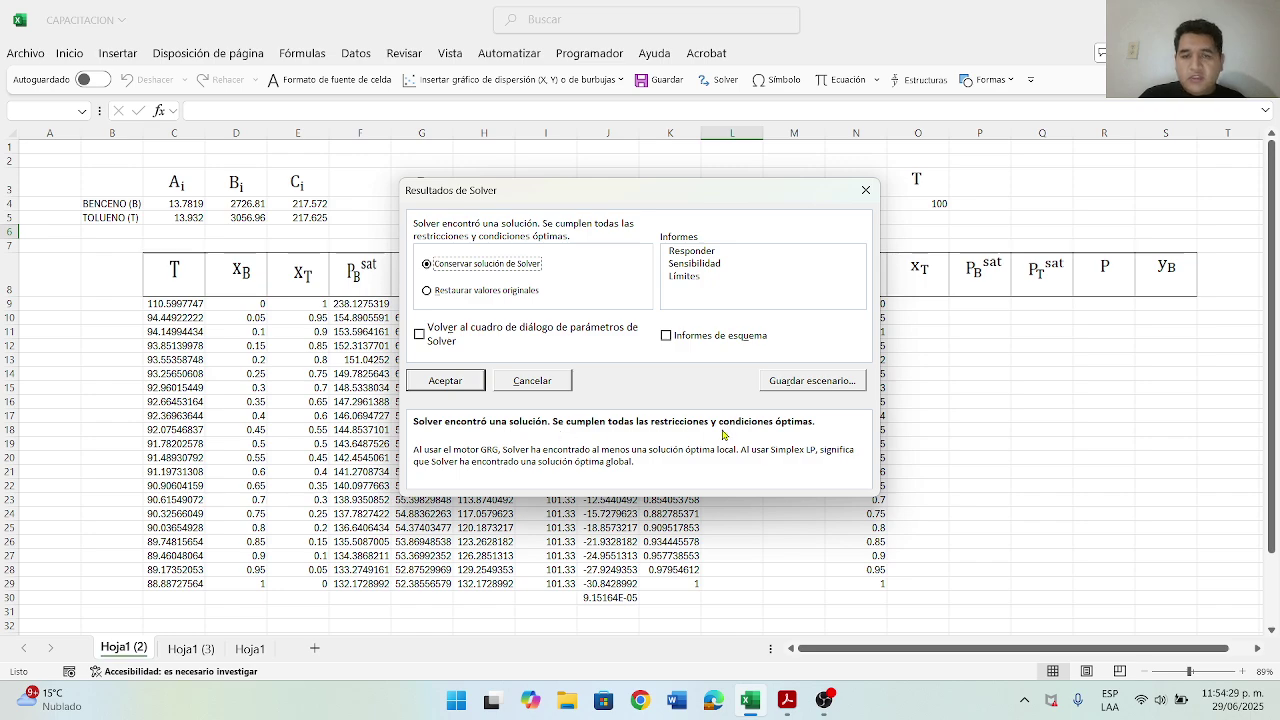
pyautogui.click(445, 381)
pyautogui.scroll(-2, 758, 376)
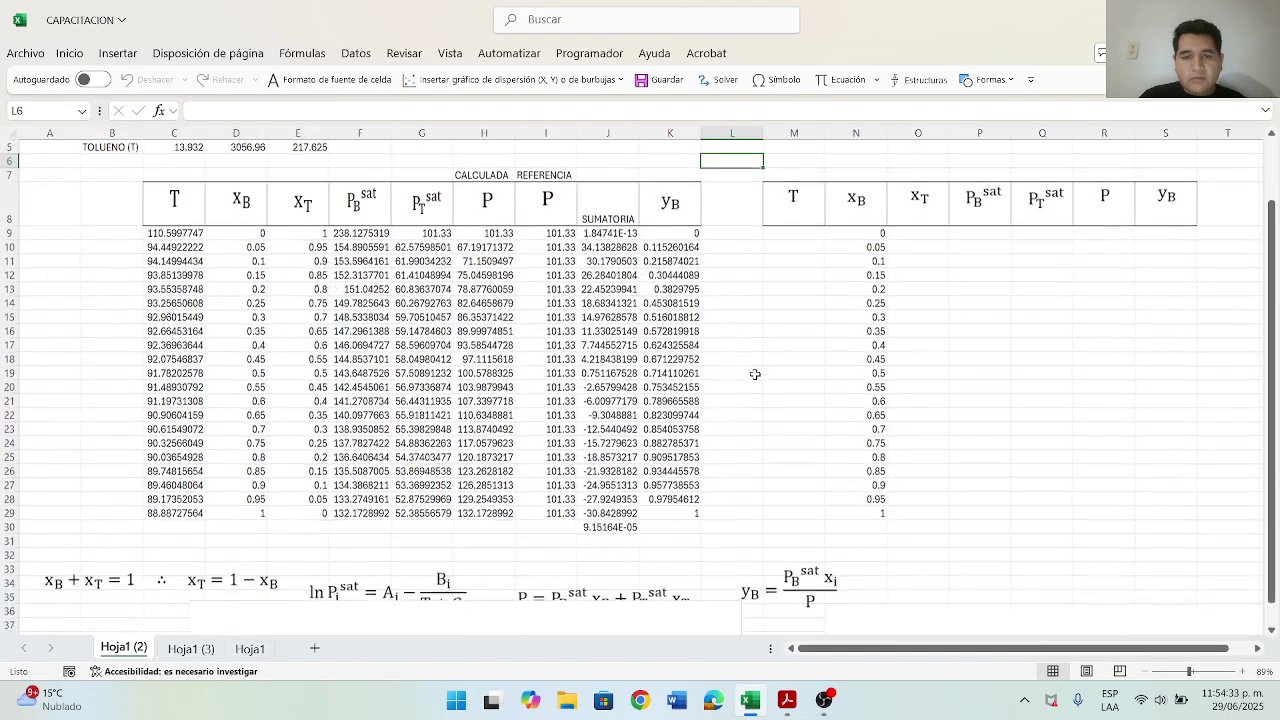
pyautogui.click(734, 456)
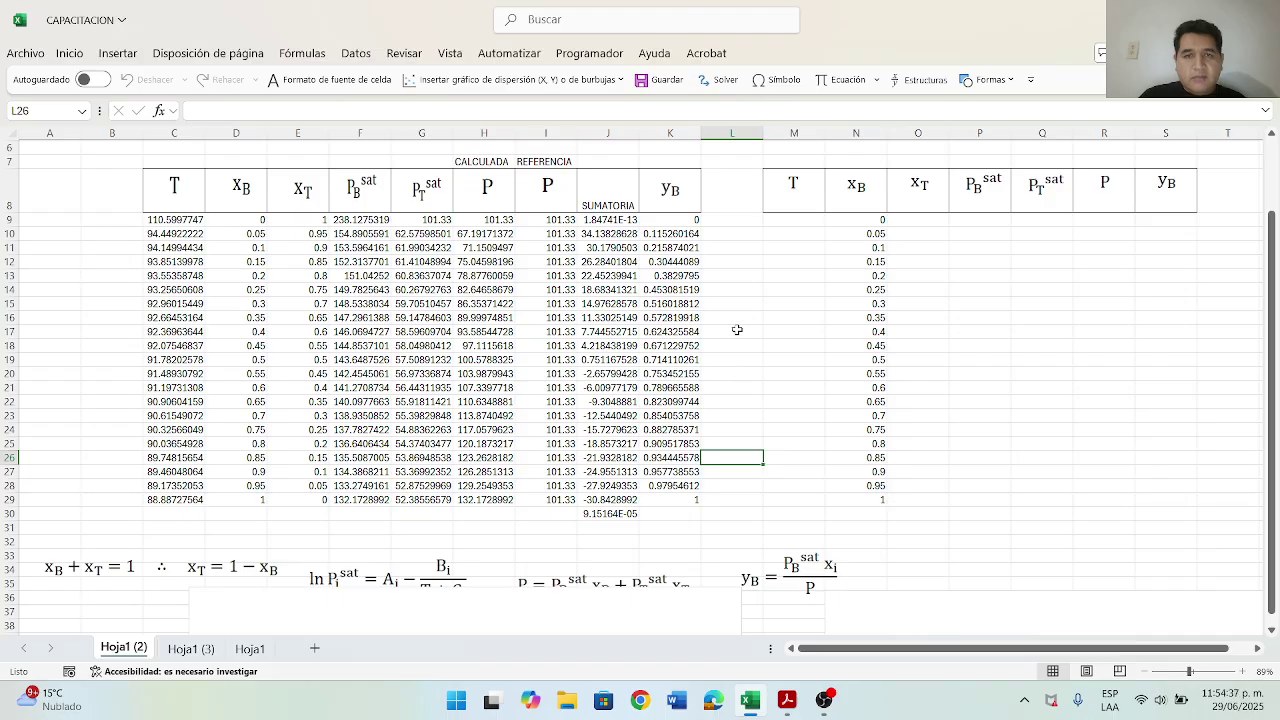
pyautogui.moveTo(617, 221); pyautogui.dragTo(612, 500)
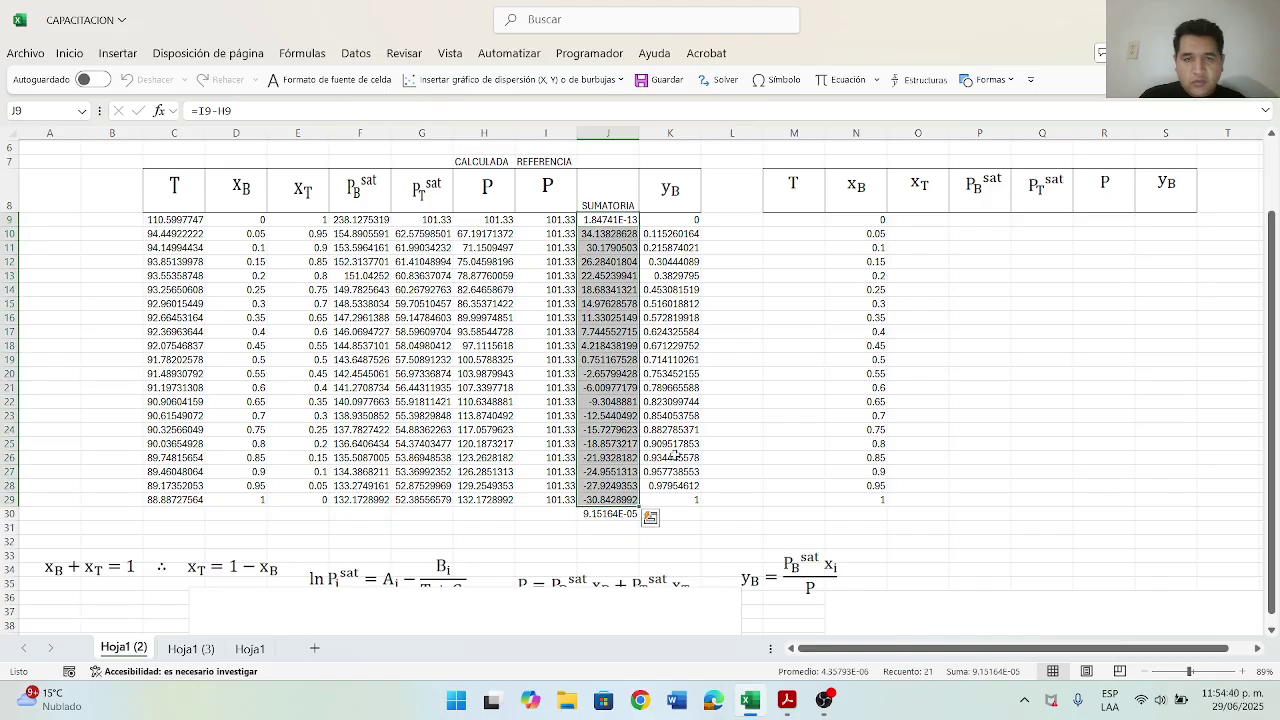
pyautogui.click(763, 372)
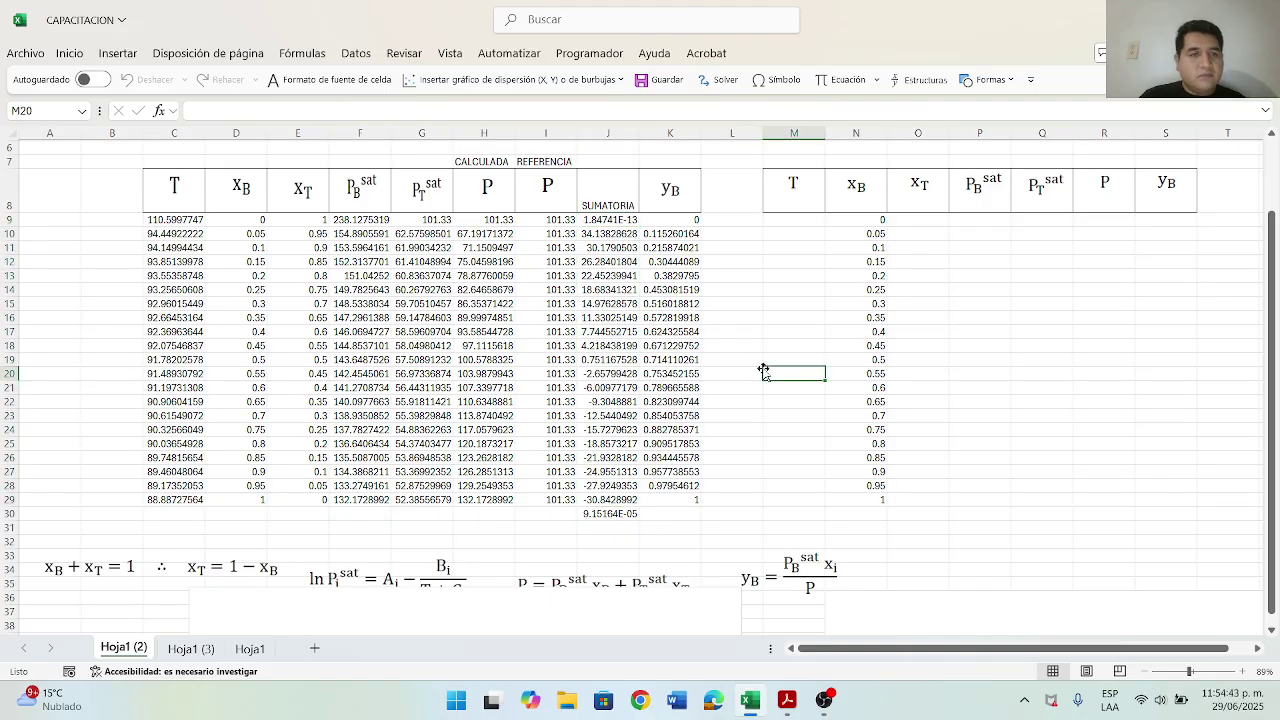
# Step: Run Solver again with the same parameters, keep the solution, and check the differences in J10 and J12
pyautogui.click(718, 84)
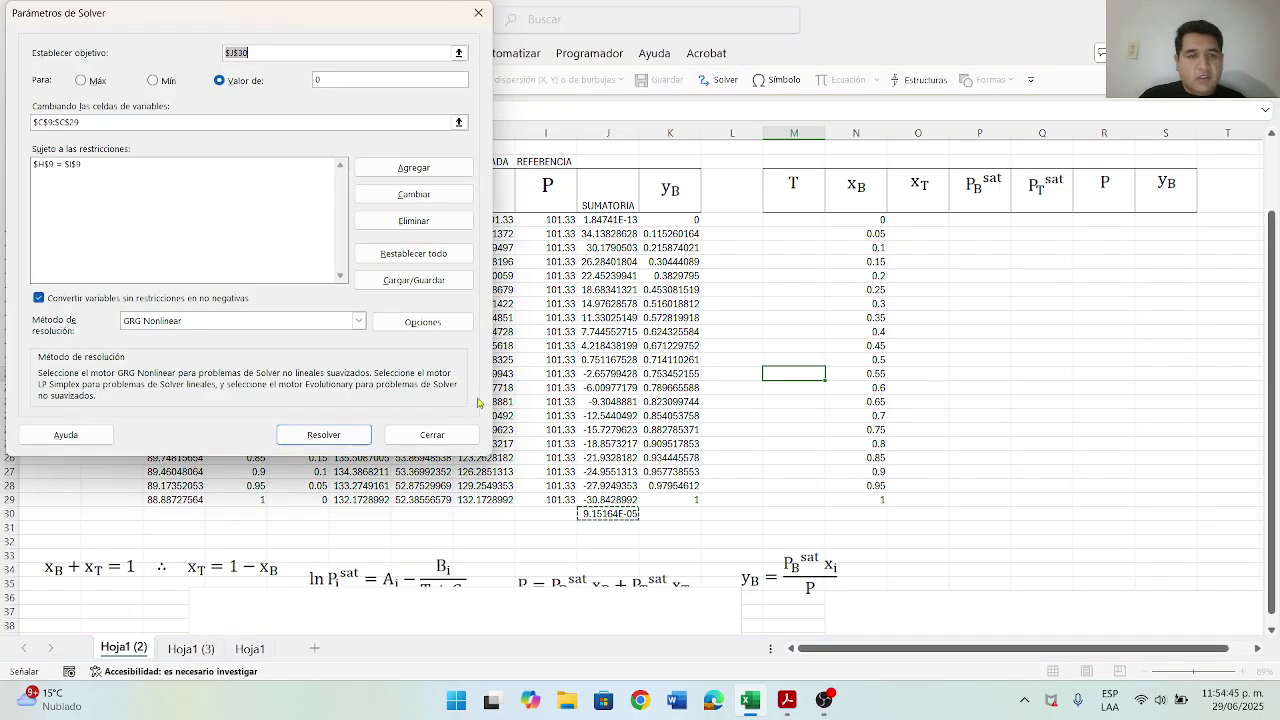
pyautogui.click(344, 436)
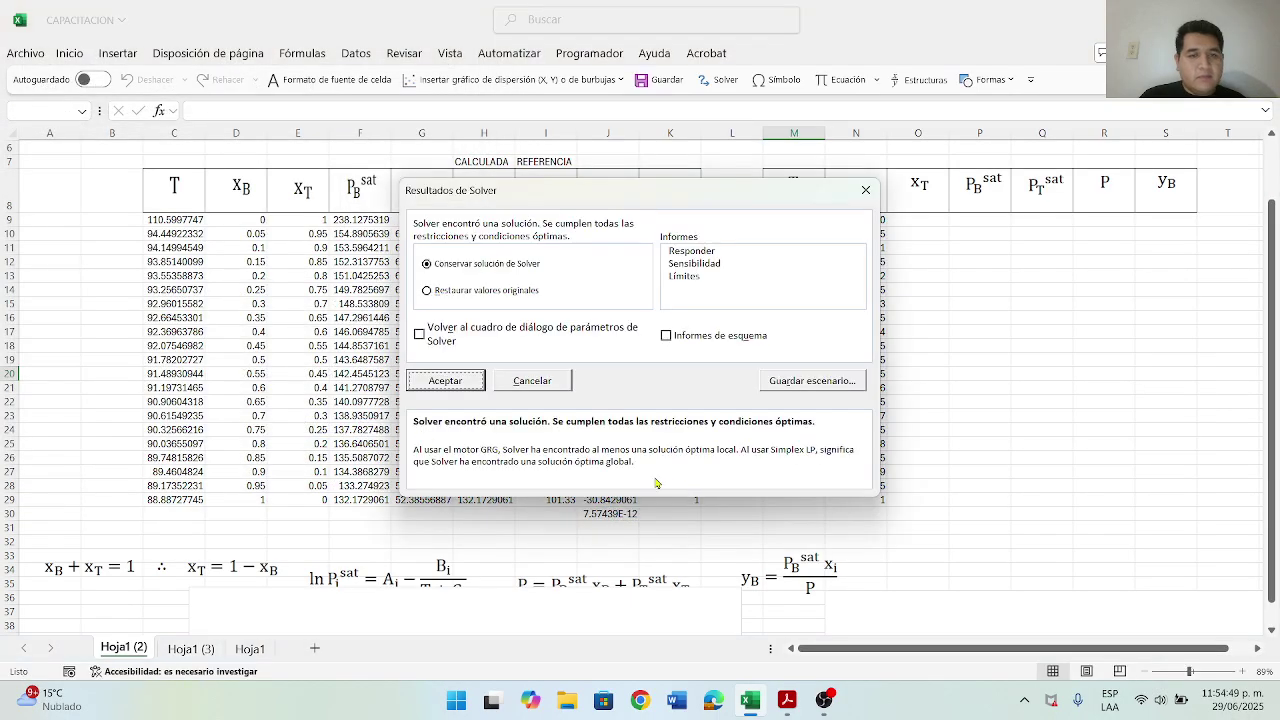
pyautogui.click(481, 386)
pyautogui.click(806, 457)
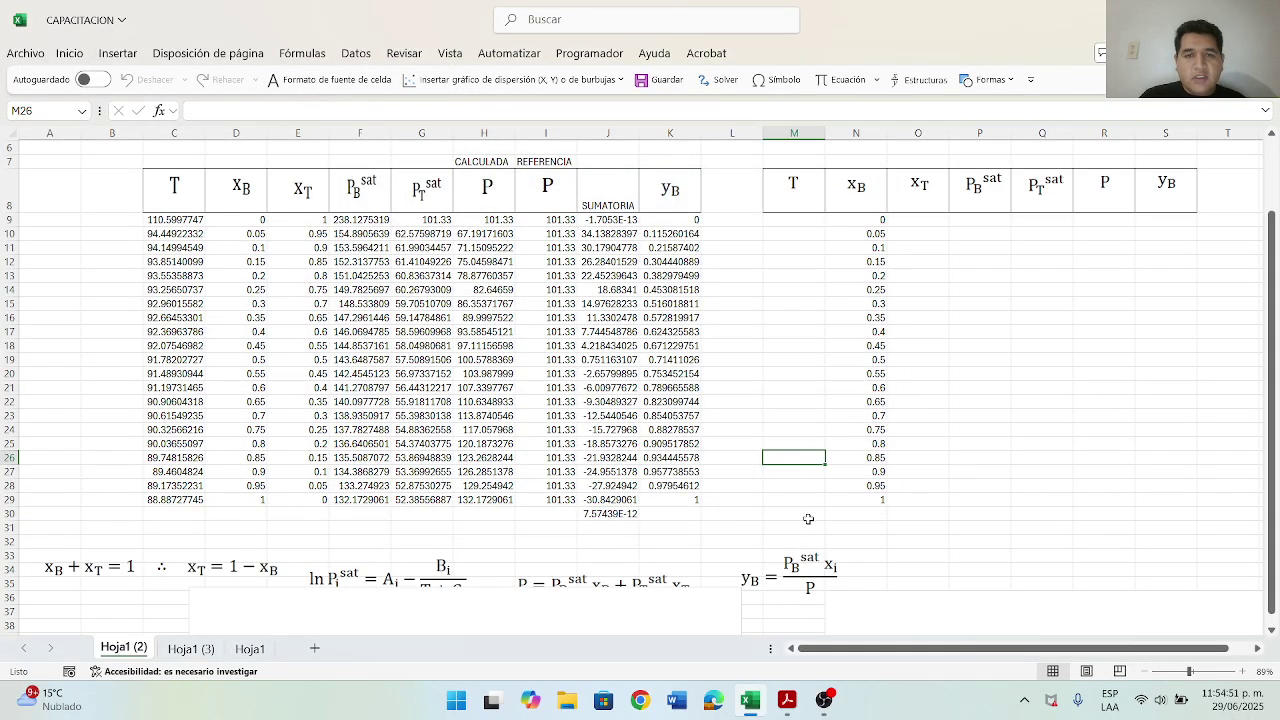
pyautogui.click(612, 232)
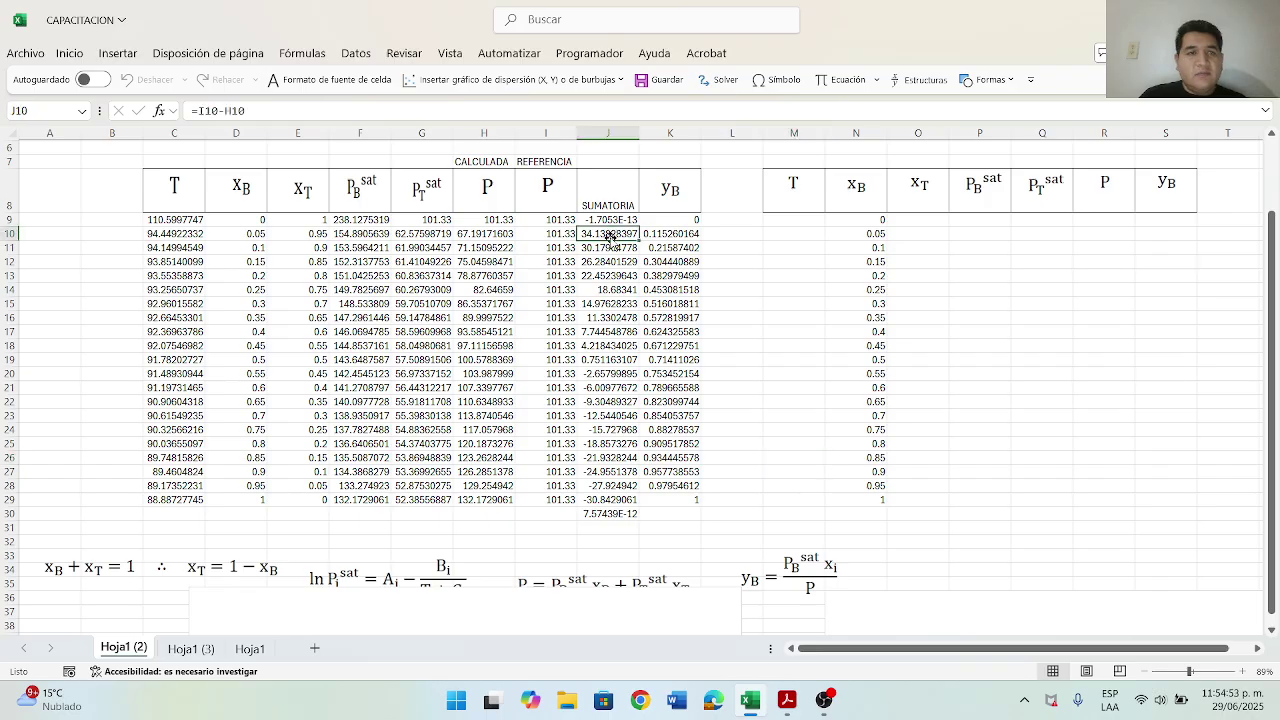
pyautogui.click(614, 260)
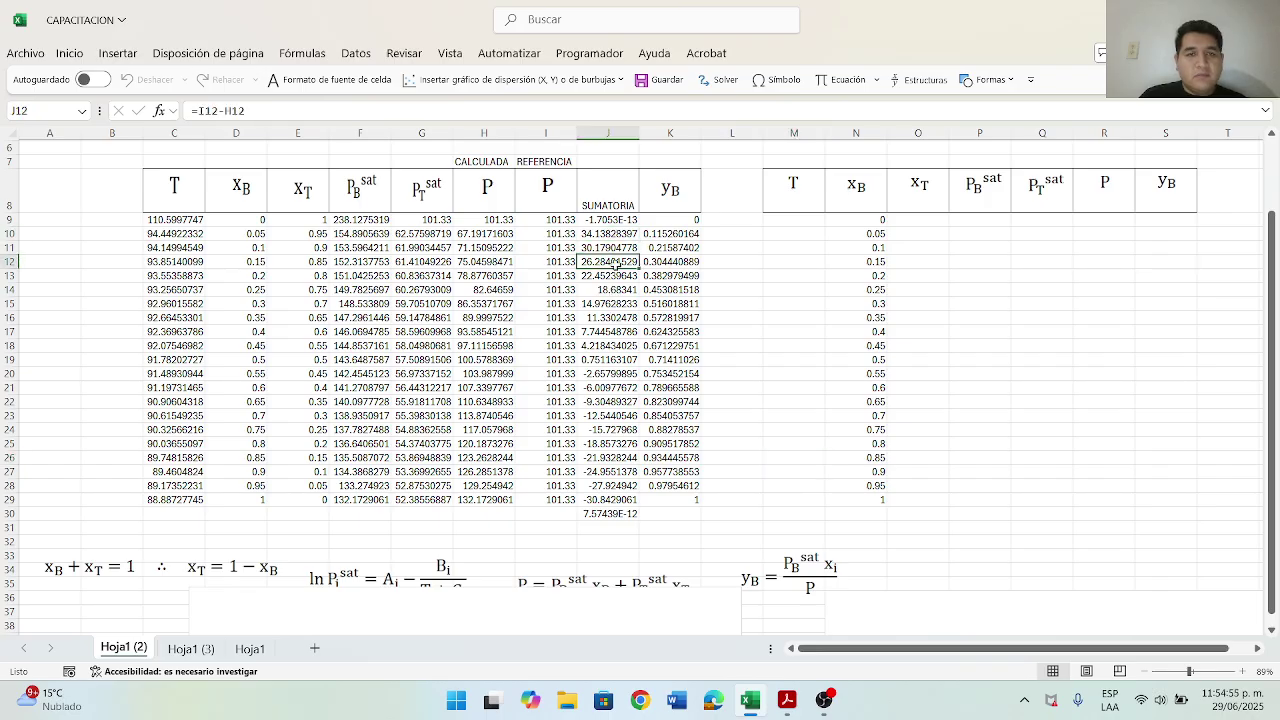
# Step: Extend the Solver constraint so the whole calculated pressure column equals the reference column, $H$9:$H$29 = $I$9:$I$29
pyautogui.click(719, 79)
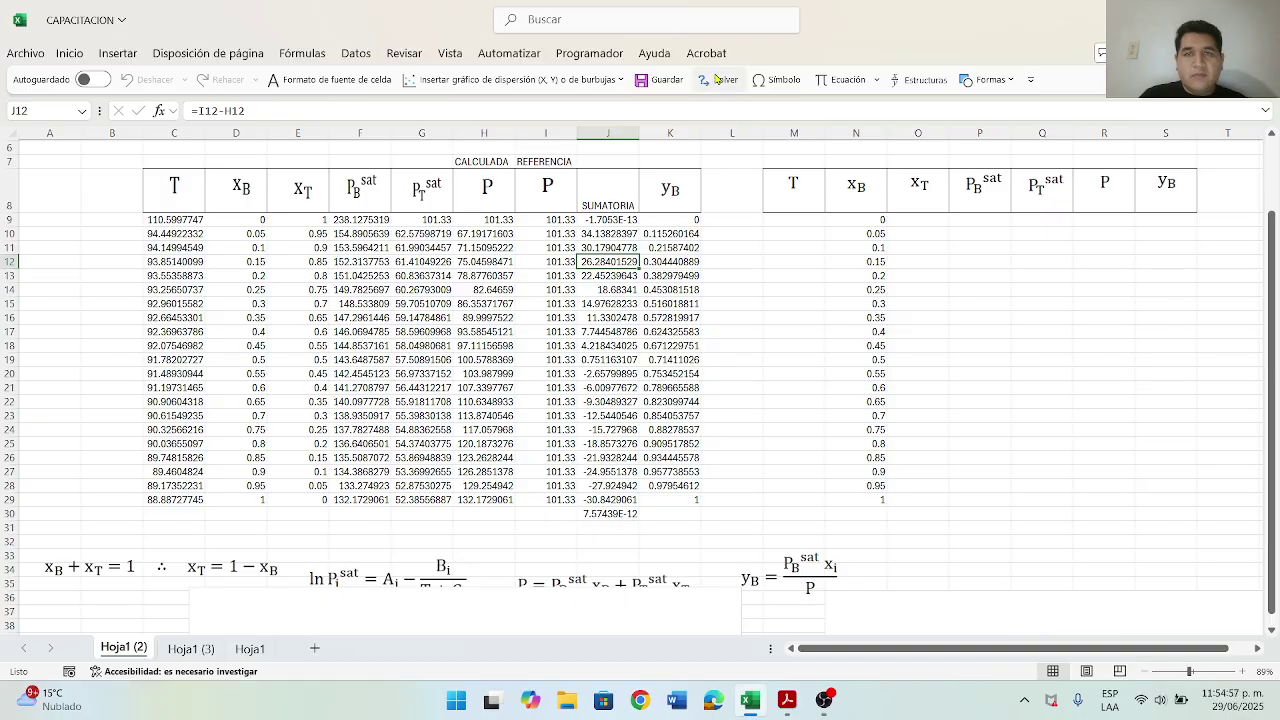
pyautogui.click(195, 166)
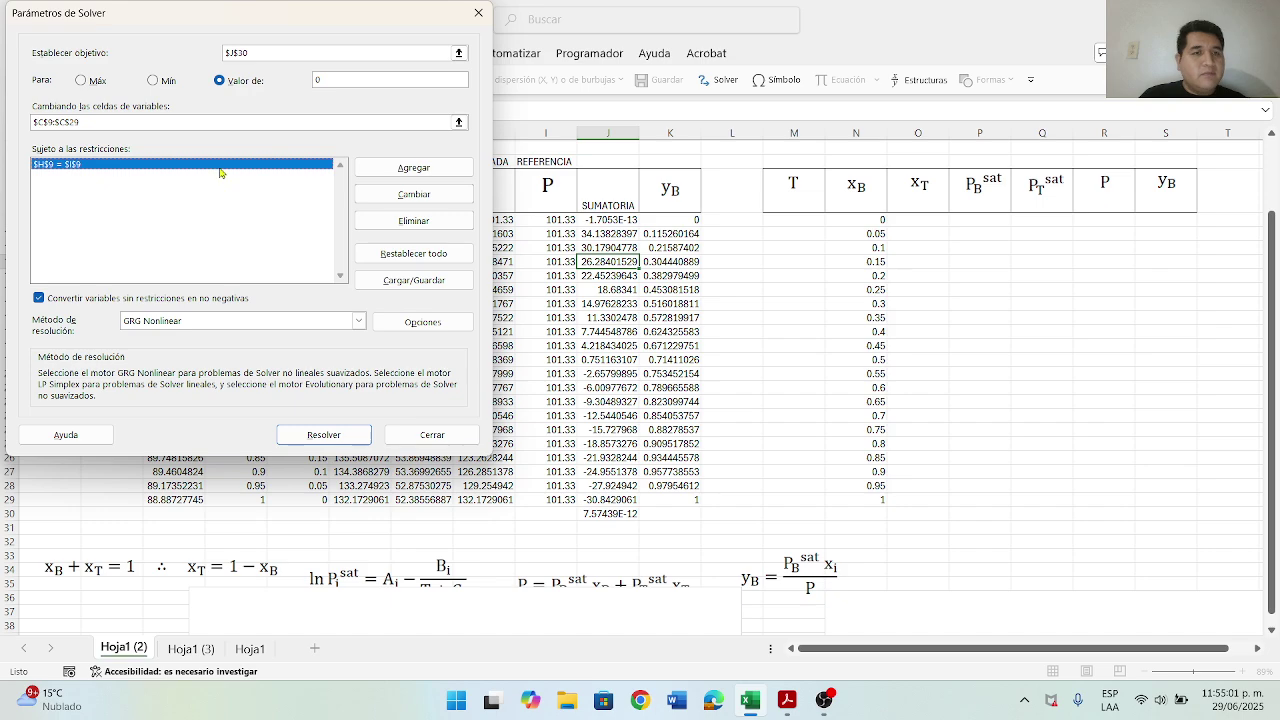
pyautogui.click(443, 196)
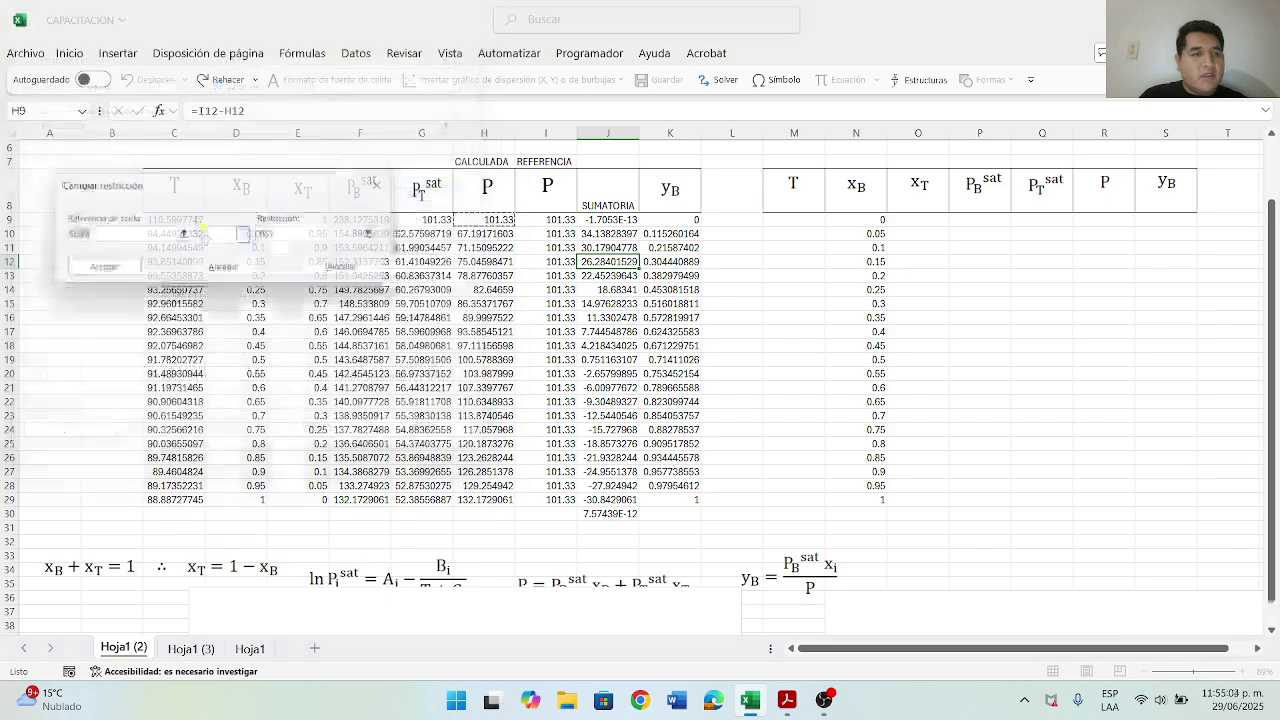
pyautogui.click(183, 232)
pyautogui.moveTo(481, 224); pyautogui.dragTo(503, 488)
pyautogui.press('Return')
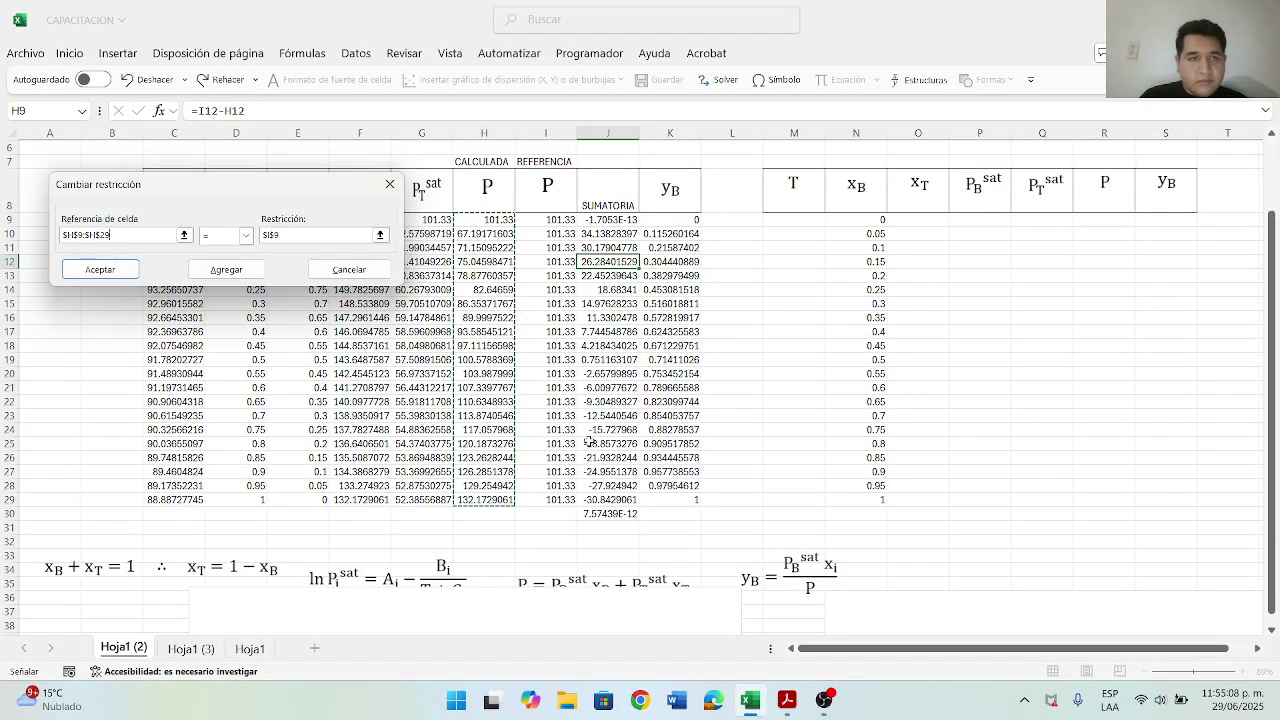
pyautogui.click(380, 234)
pyautogui.moveTo(560, 220); pyautogui.dragTo(545, 500)
pyautogui.press('Return')
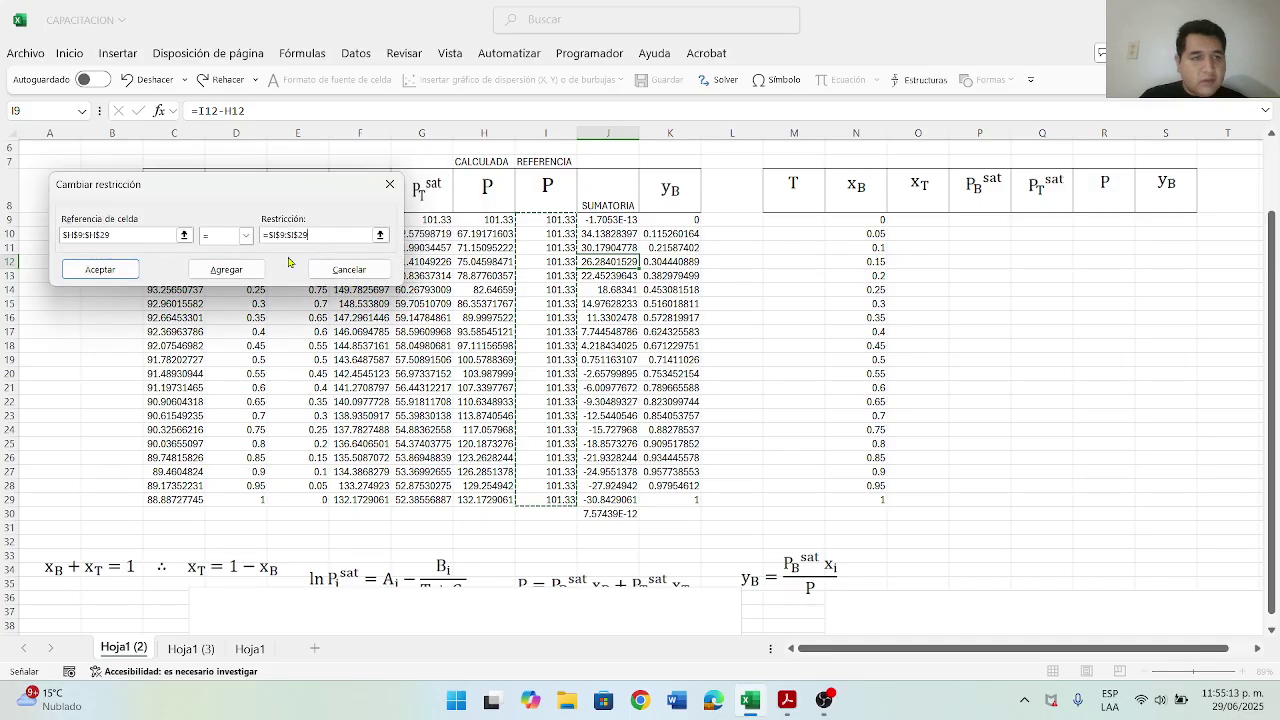
pyautogui.click(100, 269)
# Step: Run Solver twice with the full-range pressure constraint, keeping the Solver solution each time
pyautogui.click(360, 434)
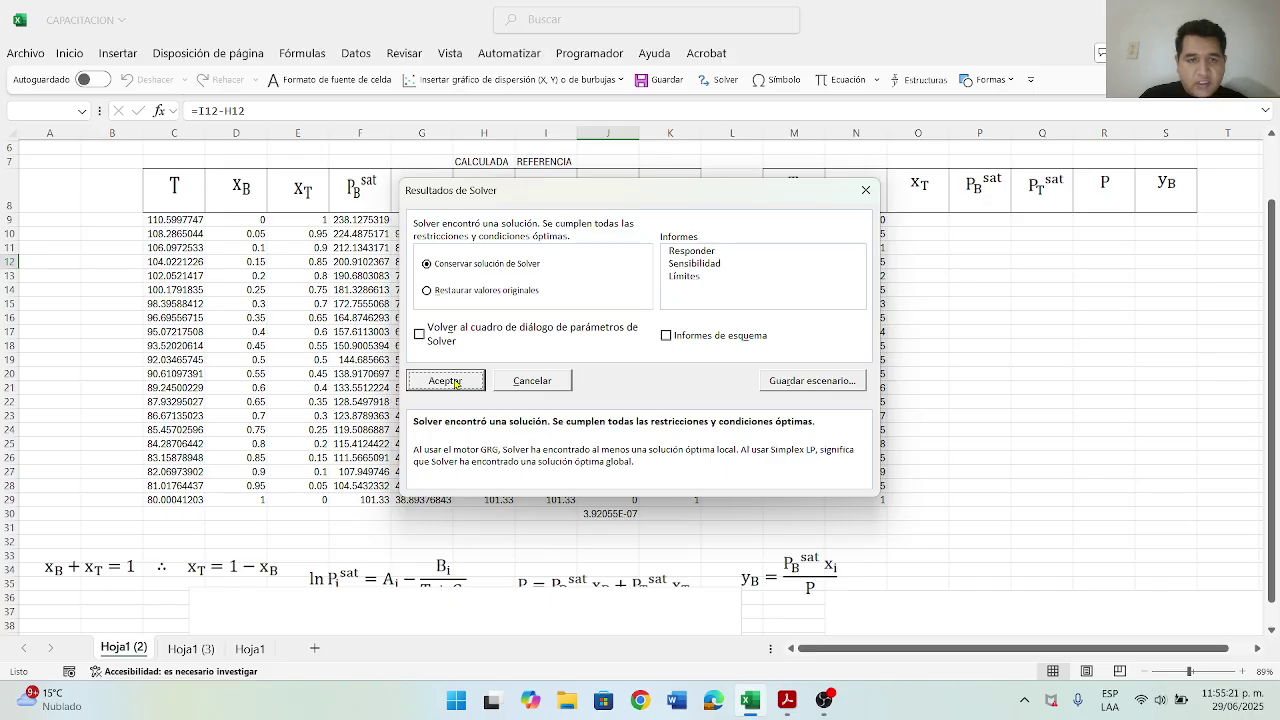
pyautogui.click(446, 380)
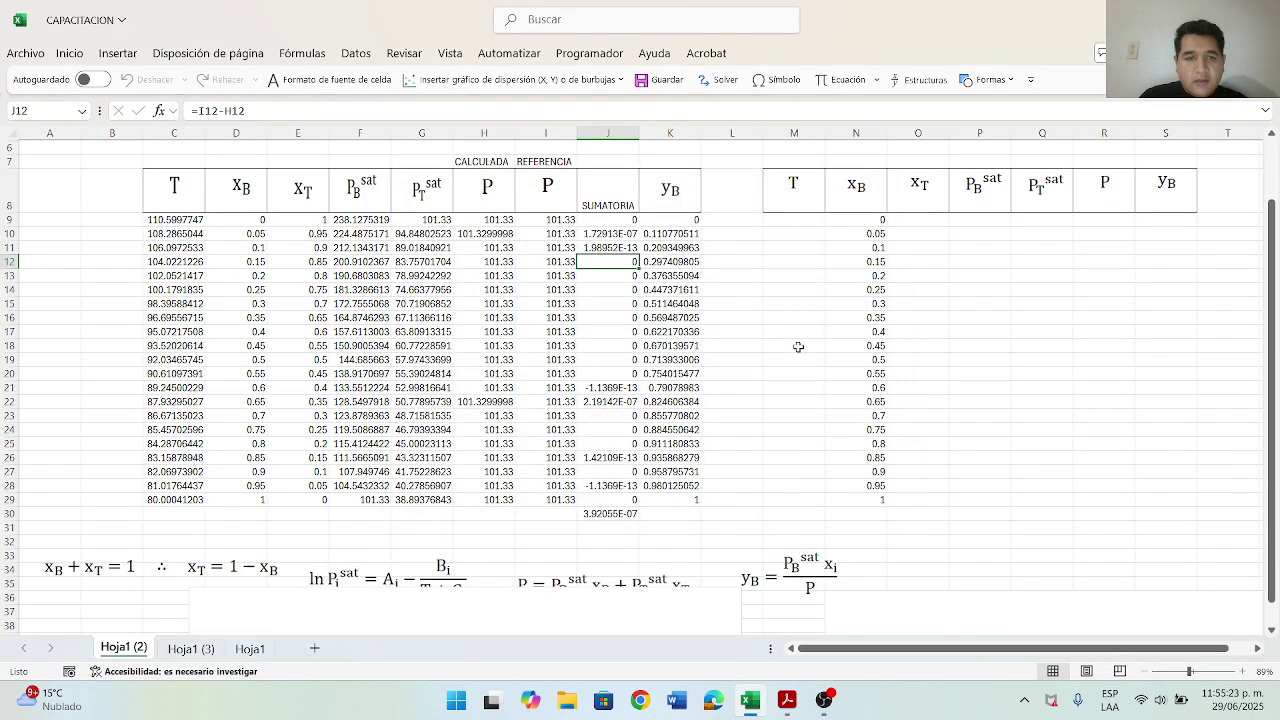
pyautogui.scroll(-1, 798, 346)
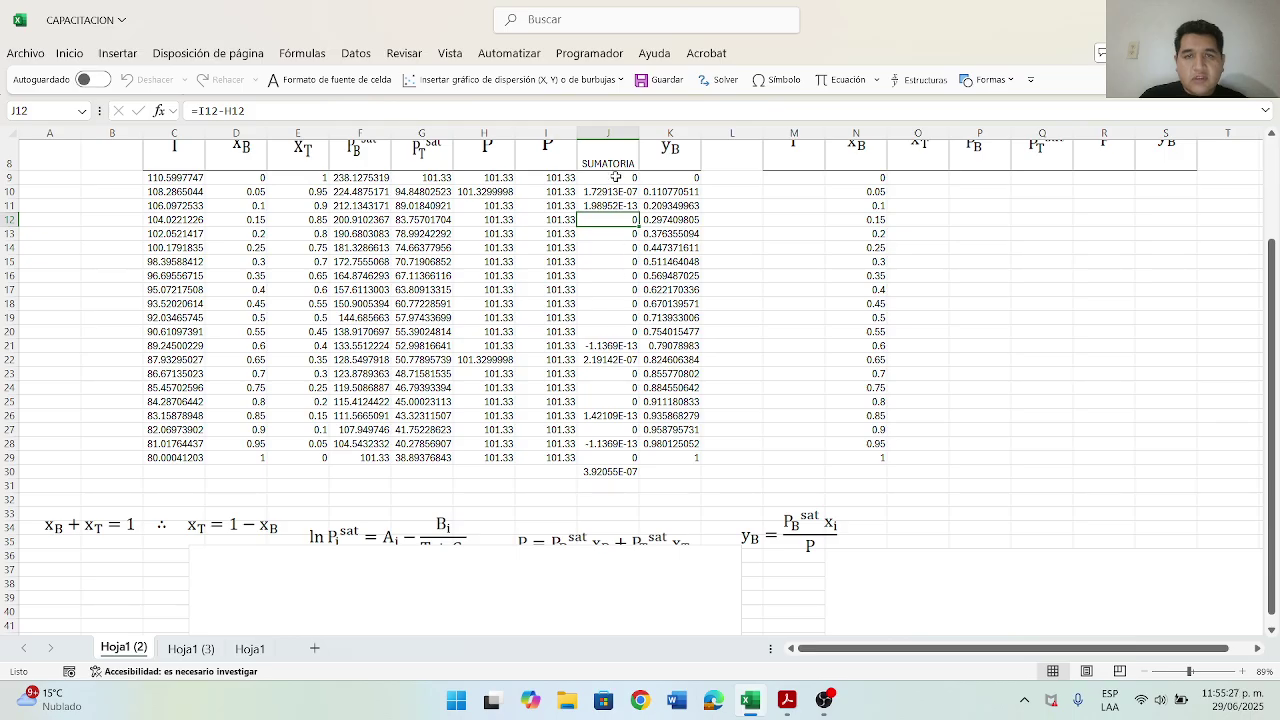
pyautogui.click(720, 79)
pyautogui.click(332, 437)
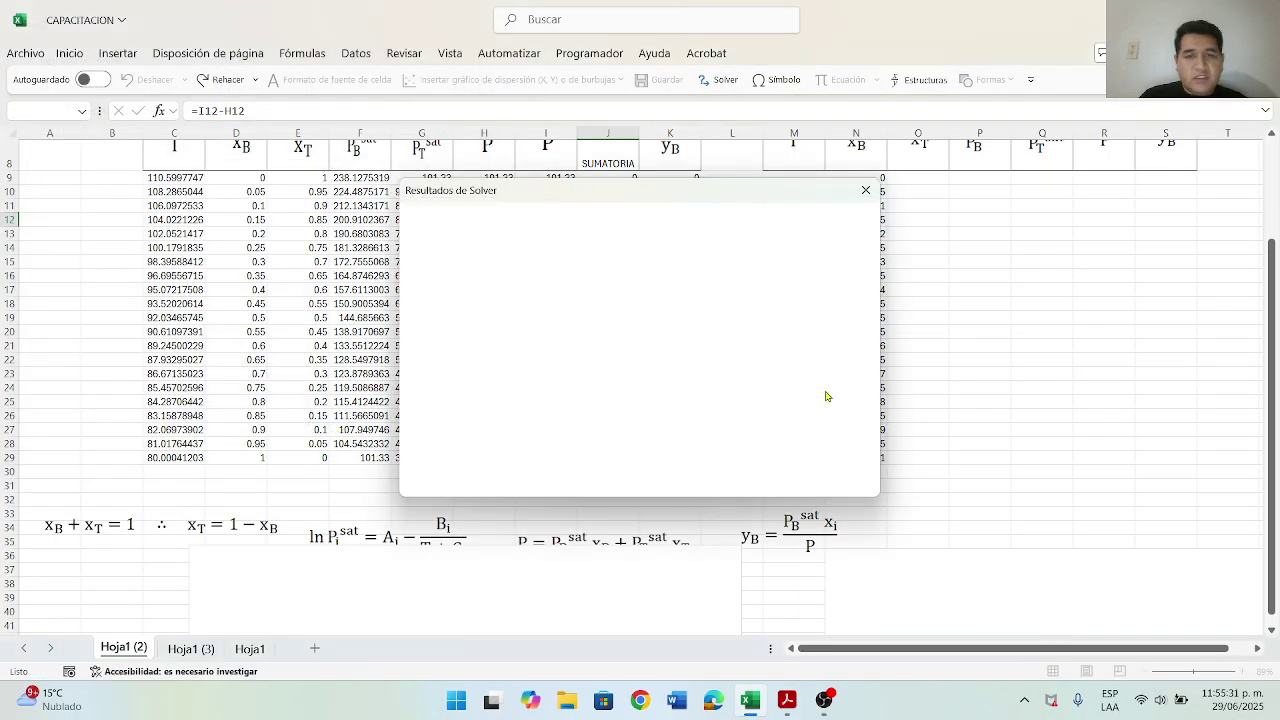
pyautogui.click(472, 380)
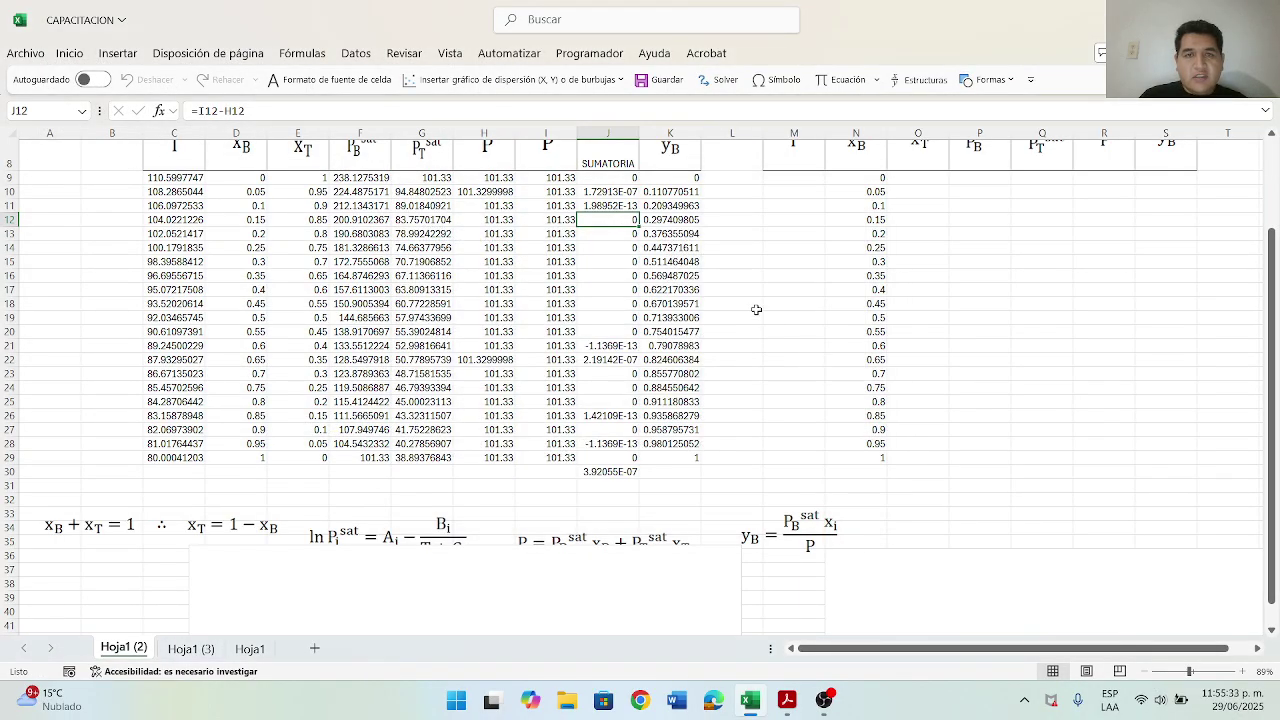
# Step: Format the pressure differences in J9:J29 to show four decimal places
pyautogui.moveTo(617, 180); pyautogui.dragTo(617, 458)
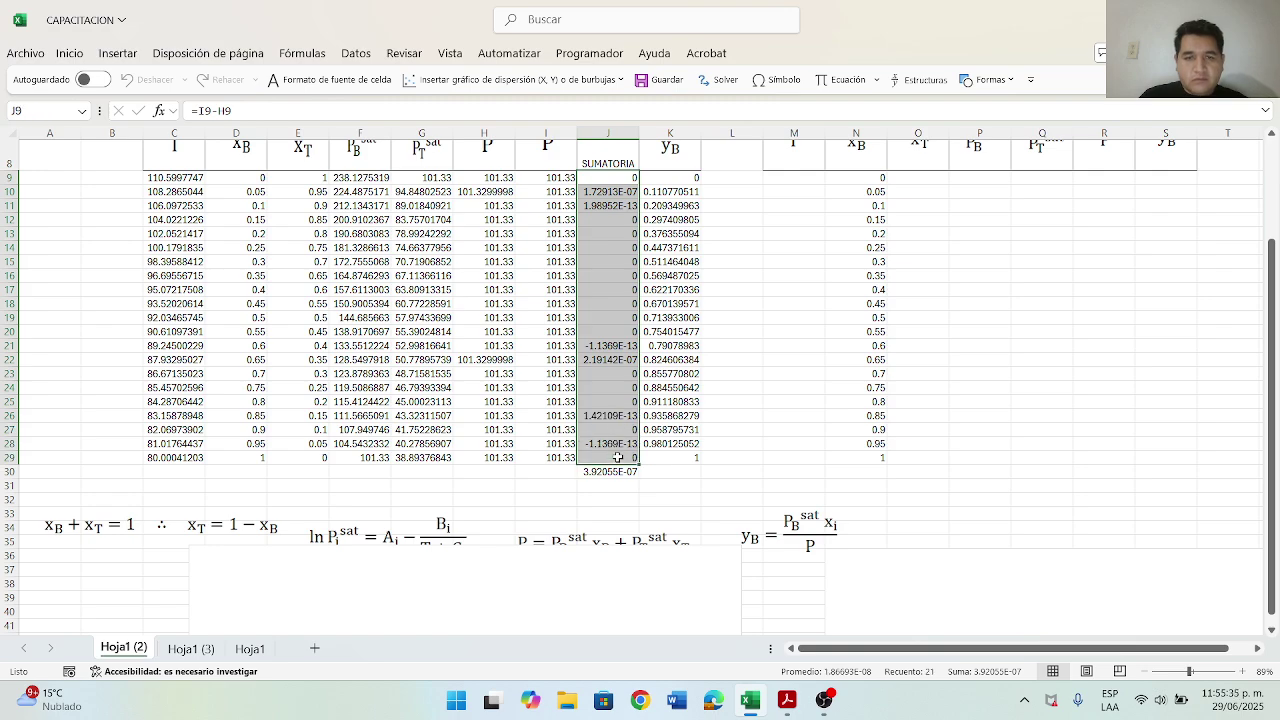
pyautogui.rightClick(626, 251)
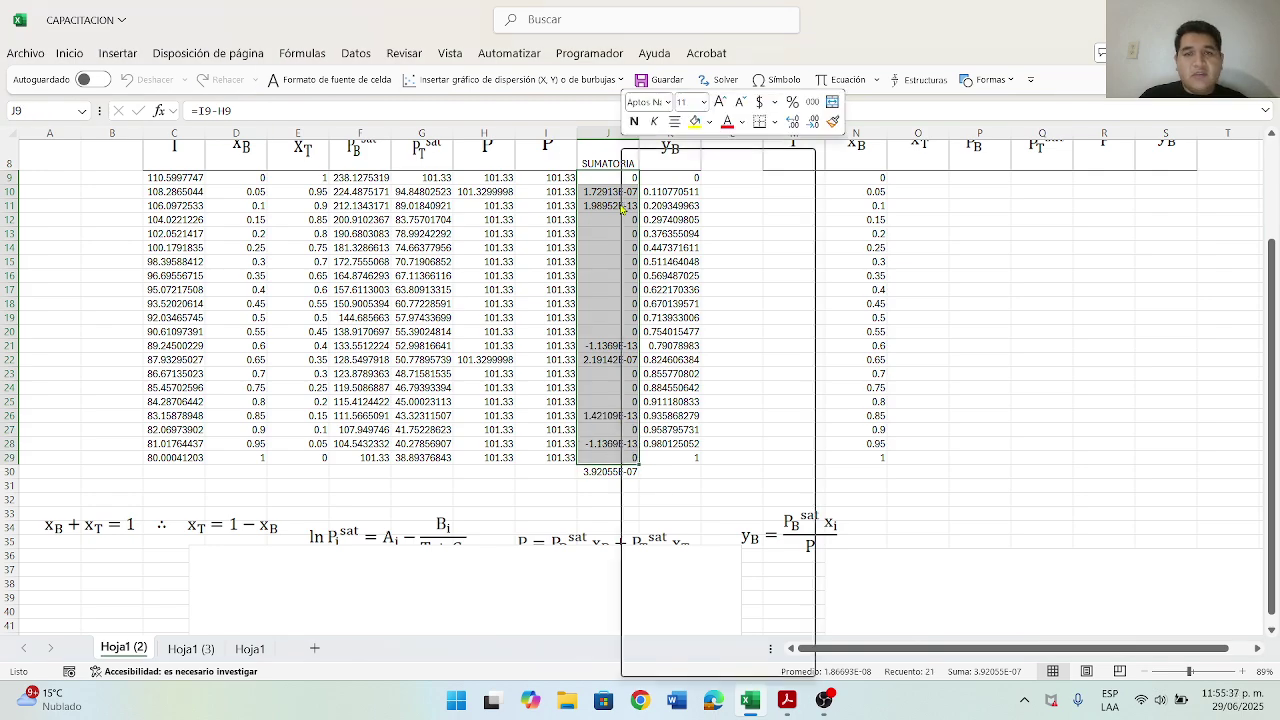
pyautogui.click(796, 130)
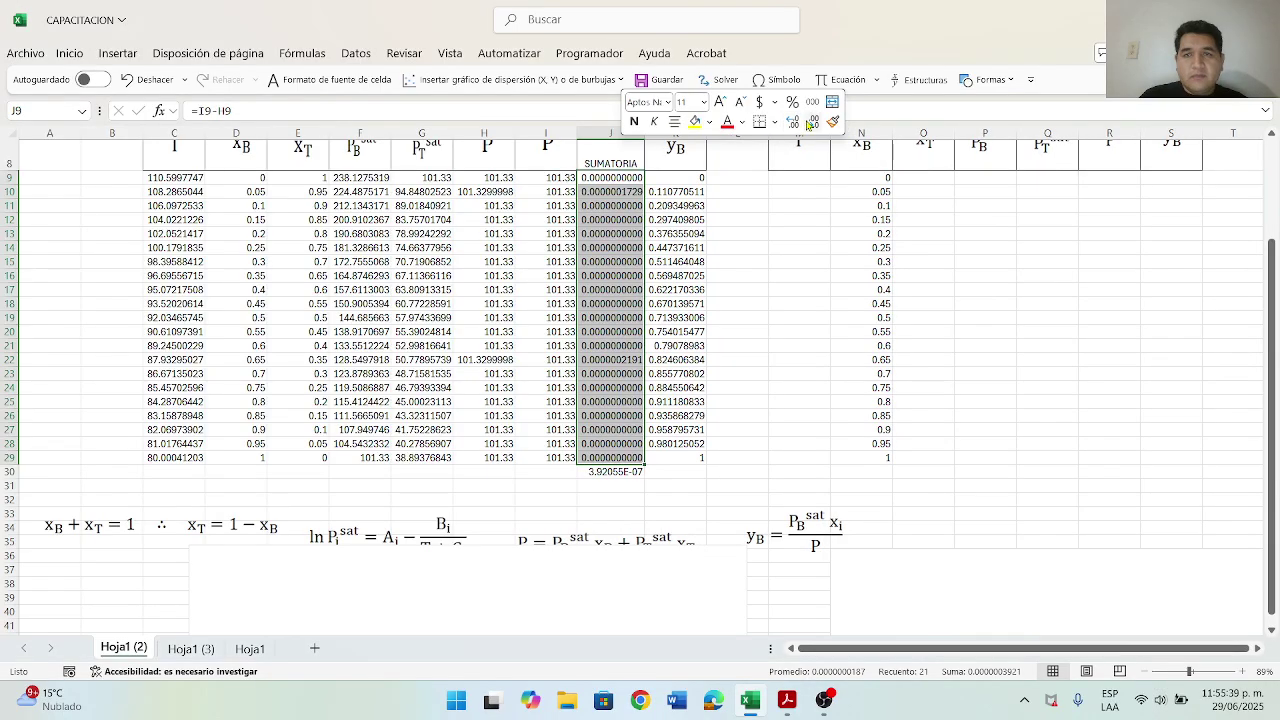
pyautogui.click(810, 122)
pyautogui.click(810, 122)
pyautogui.click(810, 122)
pyautogui.click(810, 122)
pyautogui.click(810, 122)
pyautogui.click(810, 122)
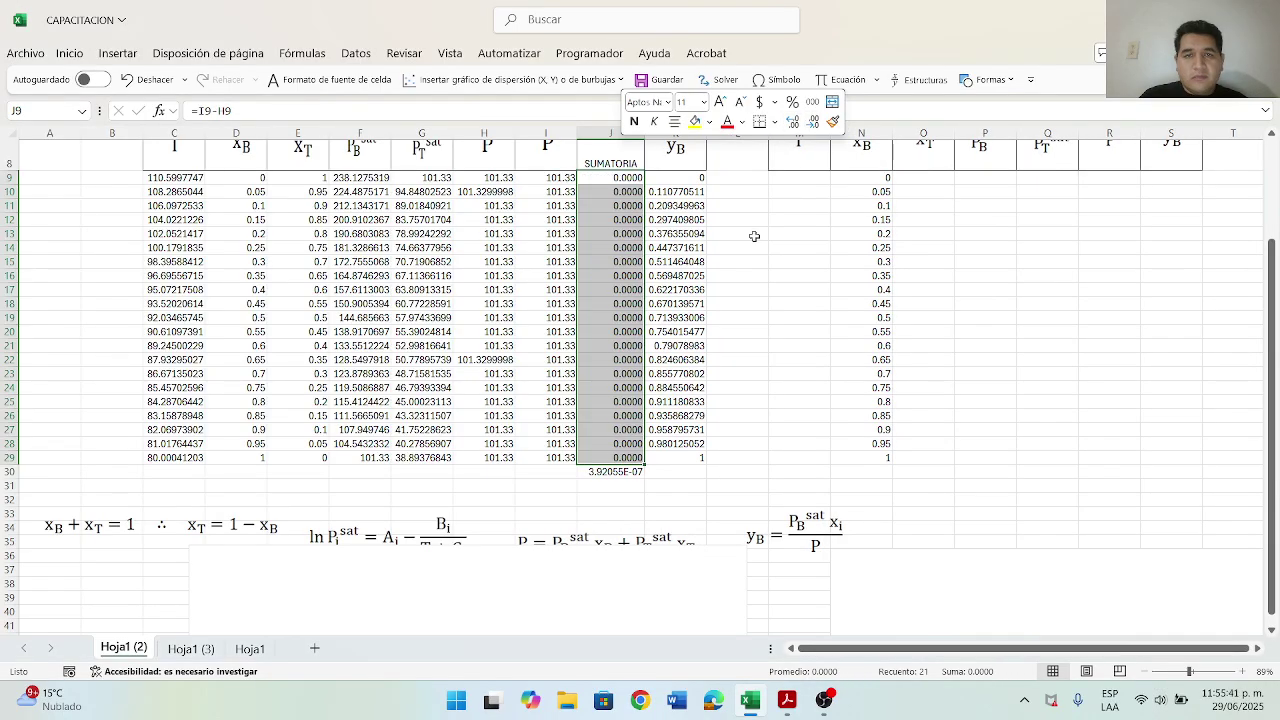
# Step: Format the benzene–toluene results table and its sum, C9:K30, to four decimal places
pyautogui.click(737, 331)
pyautogui.moveTo(165, 182); pyautogui.dragTo(695, 473)
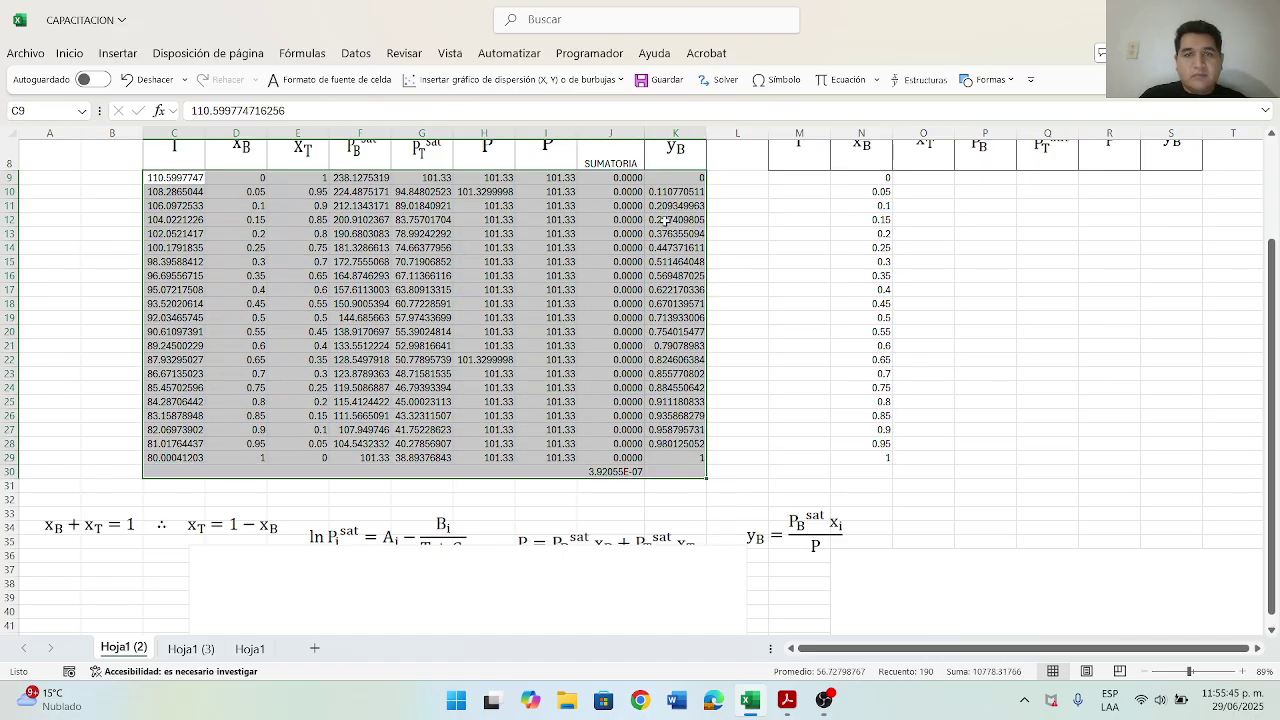
pyautogui.rightClick(672, 150)
pyautogui.click(845, 122)
pyautogui.click(861, 122)
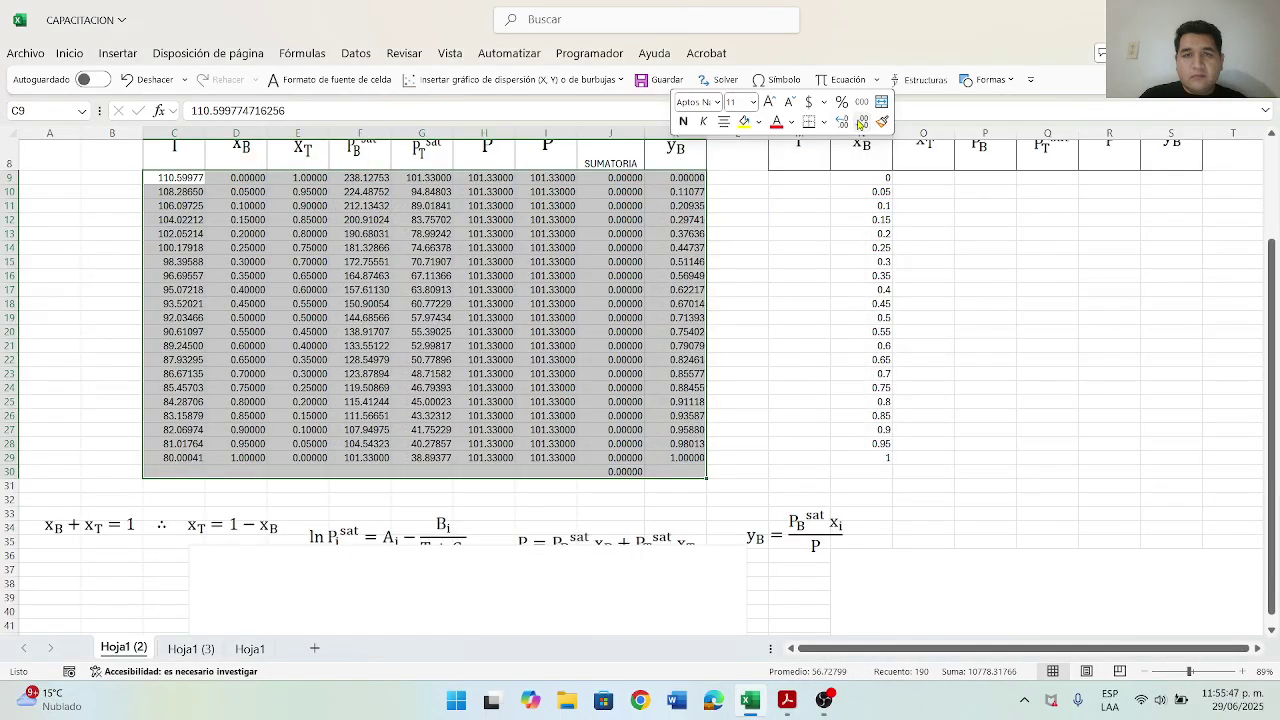
pyautogui.click(861, 122)
pyautogui.click(738, 207)
# Step: Check the calculated pressure in H9, the reference pressures in I9 and I10, and the difference sum in J30
pyautogui.scroll(2, 759, 364)
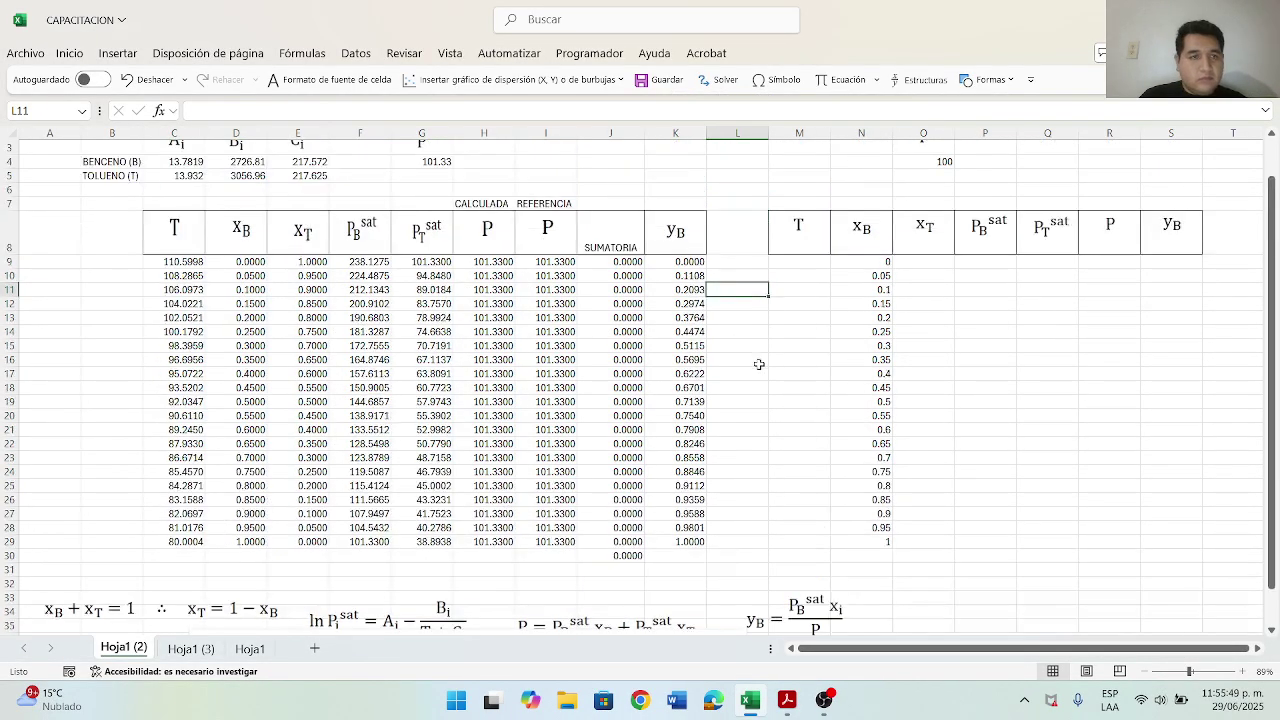
pyautogui.scroll(-1, 759, 364)
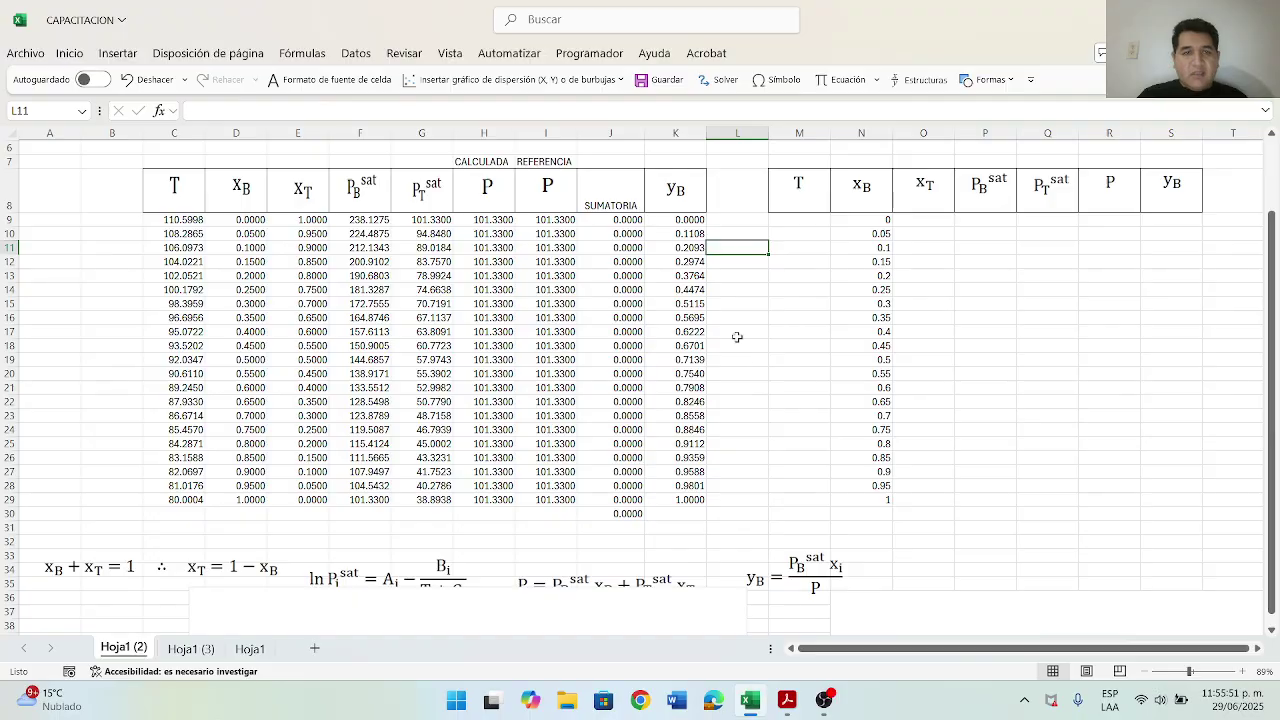
pyautogui.click(495, 219)
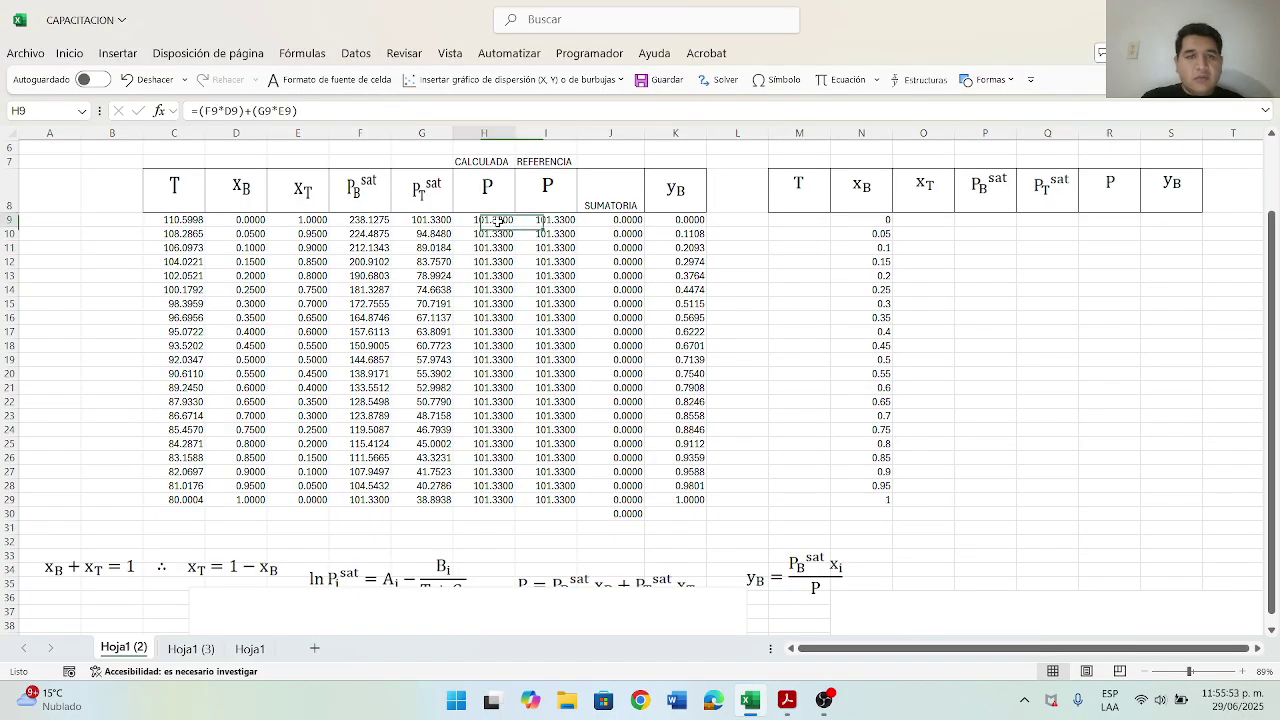
pyautogui.click(562, 219)
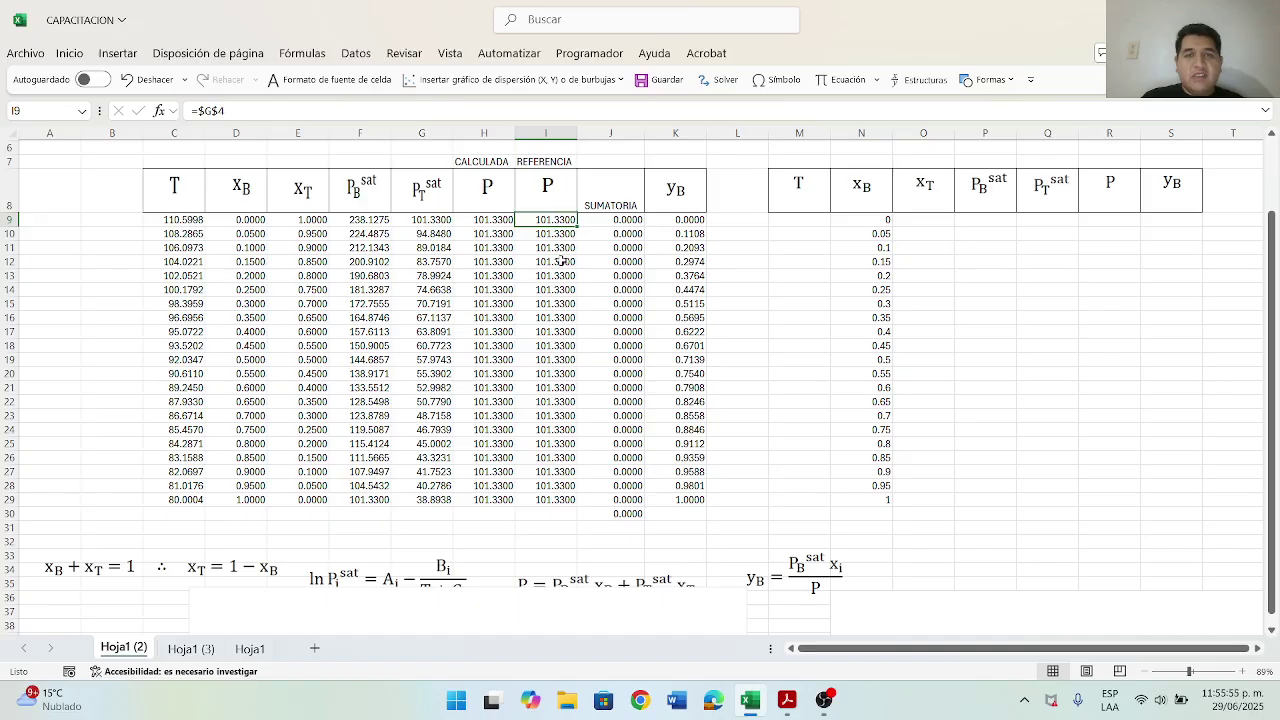
pyautogui.click(550, 235)
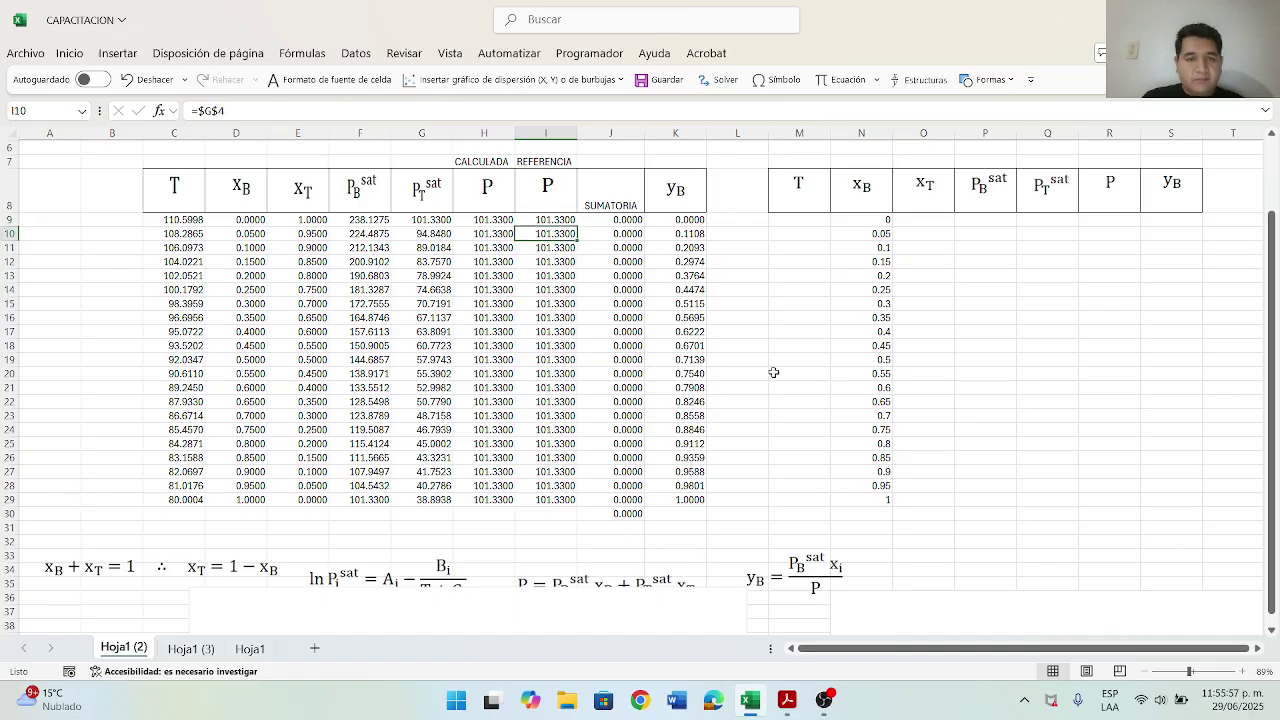
pyautogui.scroll(-1, 773, 372)
pyautogui.click(628, 474)
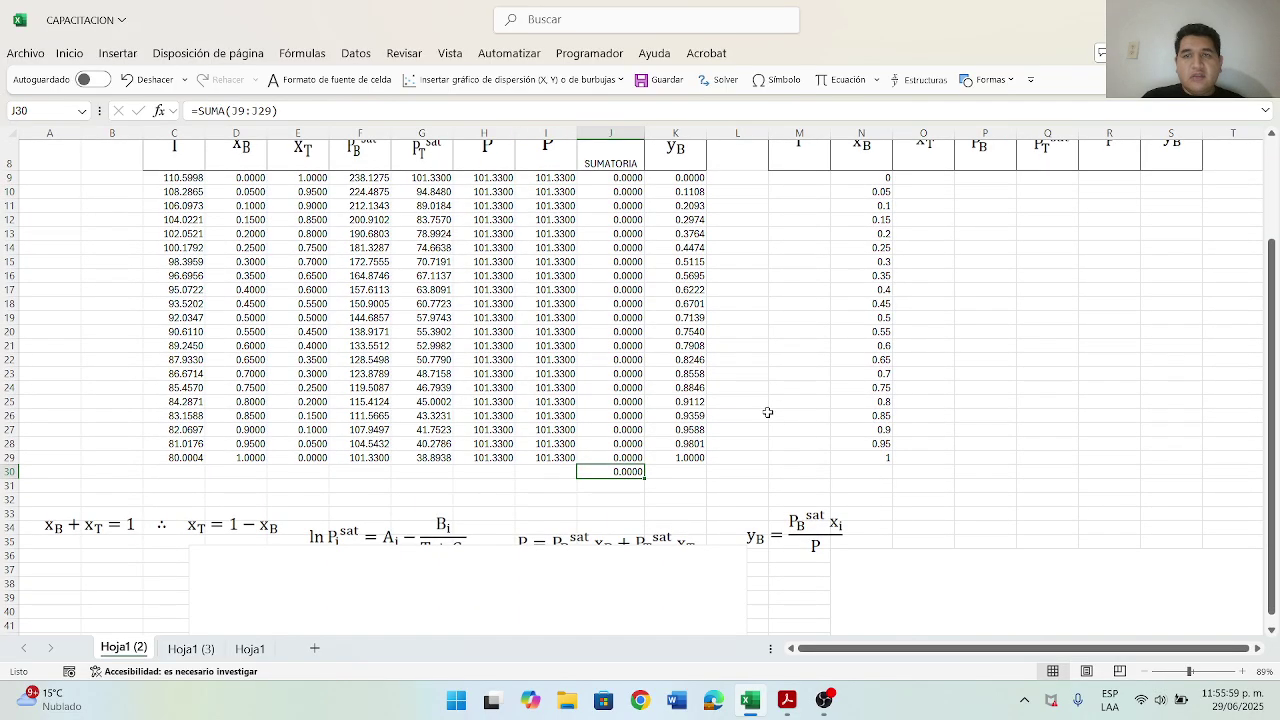
# Step: Move the equation images out to the area below the second table and place the empty chart directly beneath the first table
pyautogui.scroll(-2, 768, 426)
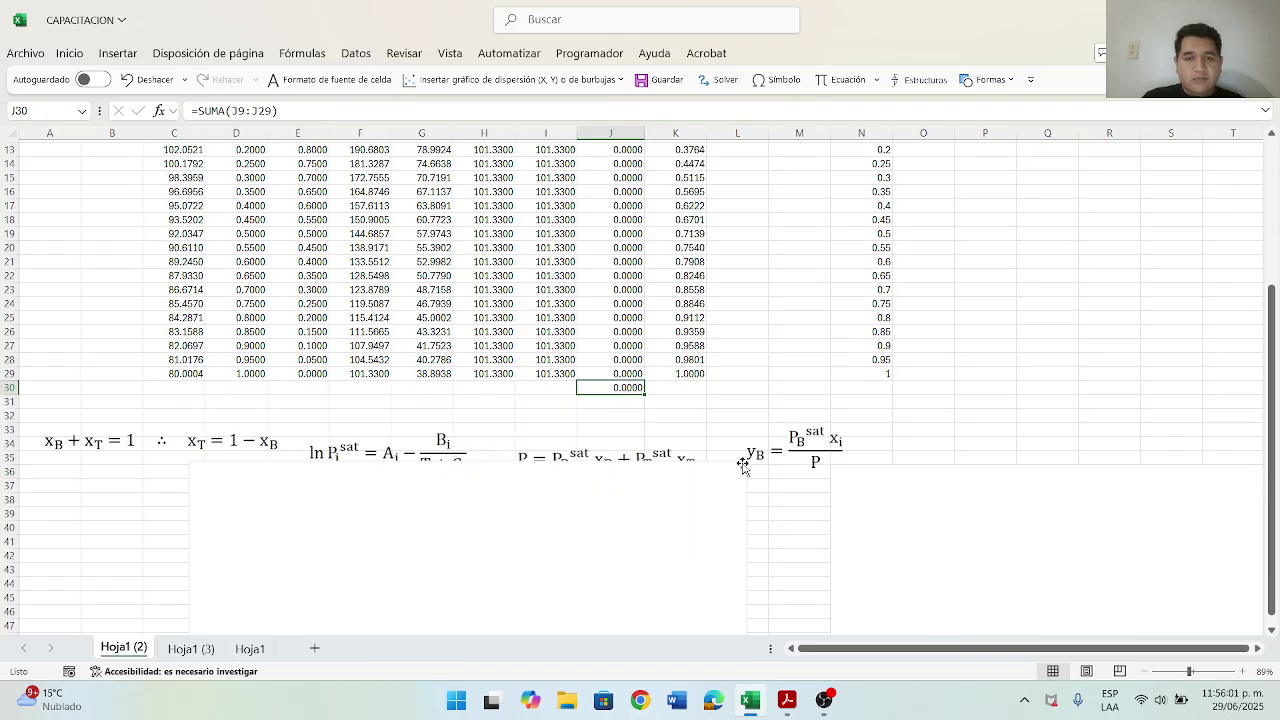
pyautogui.moveTo(634, 493); pyautogui.dragTo(610, 519)
pyautogui.moveTo(753, 457); pyautogui.dragTo(940, 538)
pyautogui.moveTo(645, 460); pyautogui.dragTo(940, 497)
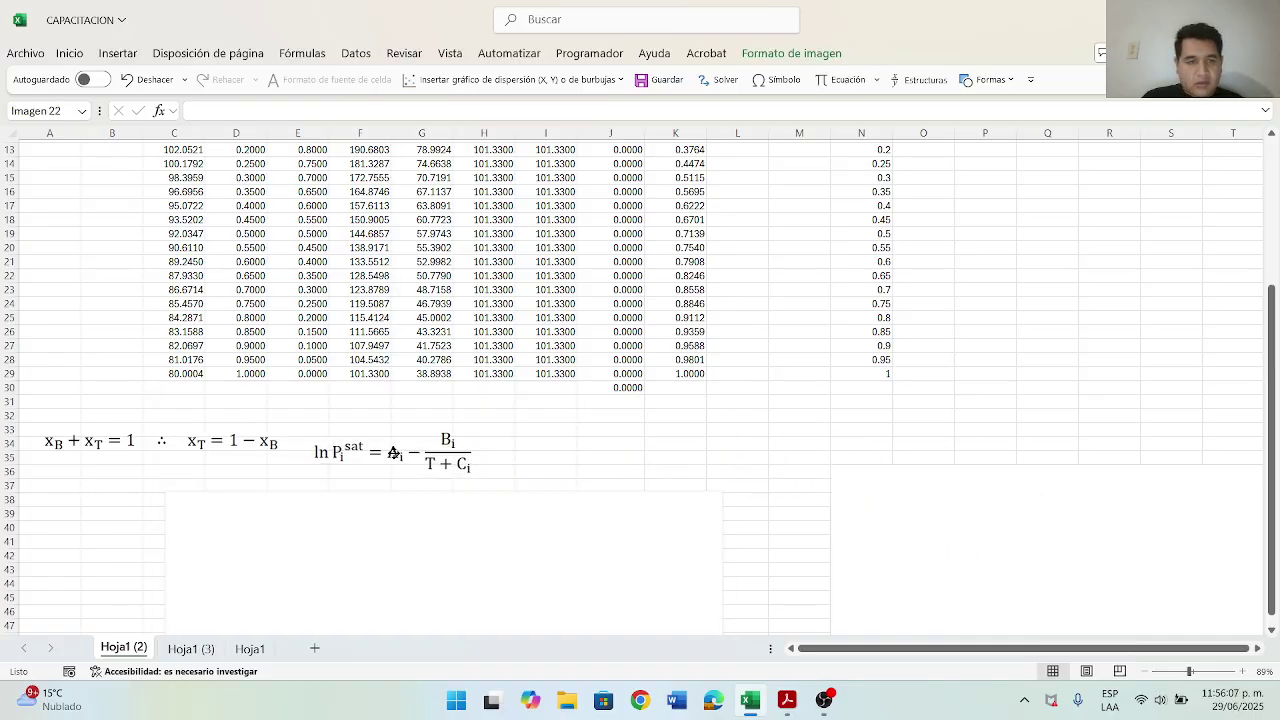
pyautogui.moveTo(201, 449); pyautogui.dragTo(1112, 537)
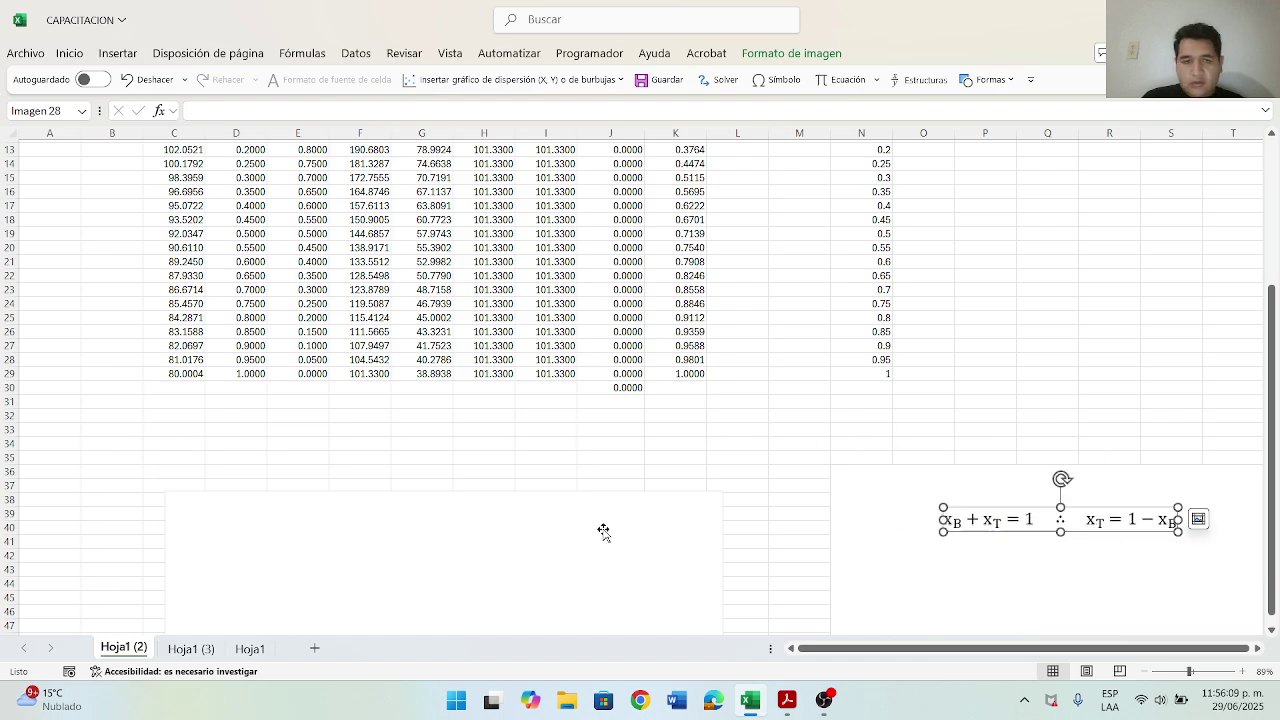
pyautogui.click(574, 434)
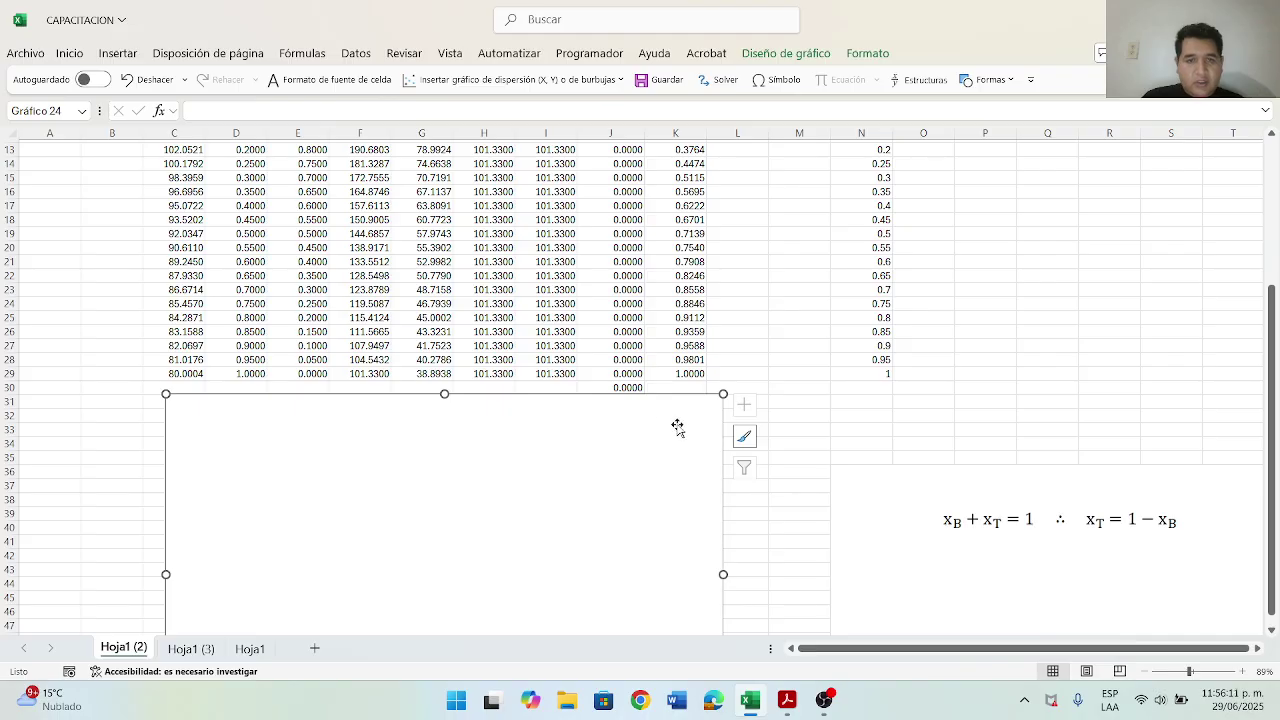
# Step: Add a series to the empty chart with the benzene liquid fractions D9:D29 as X values and the temperatures C9:C29 as Y values
pyautogui.scroll(2, 617, 465)
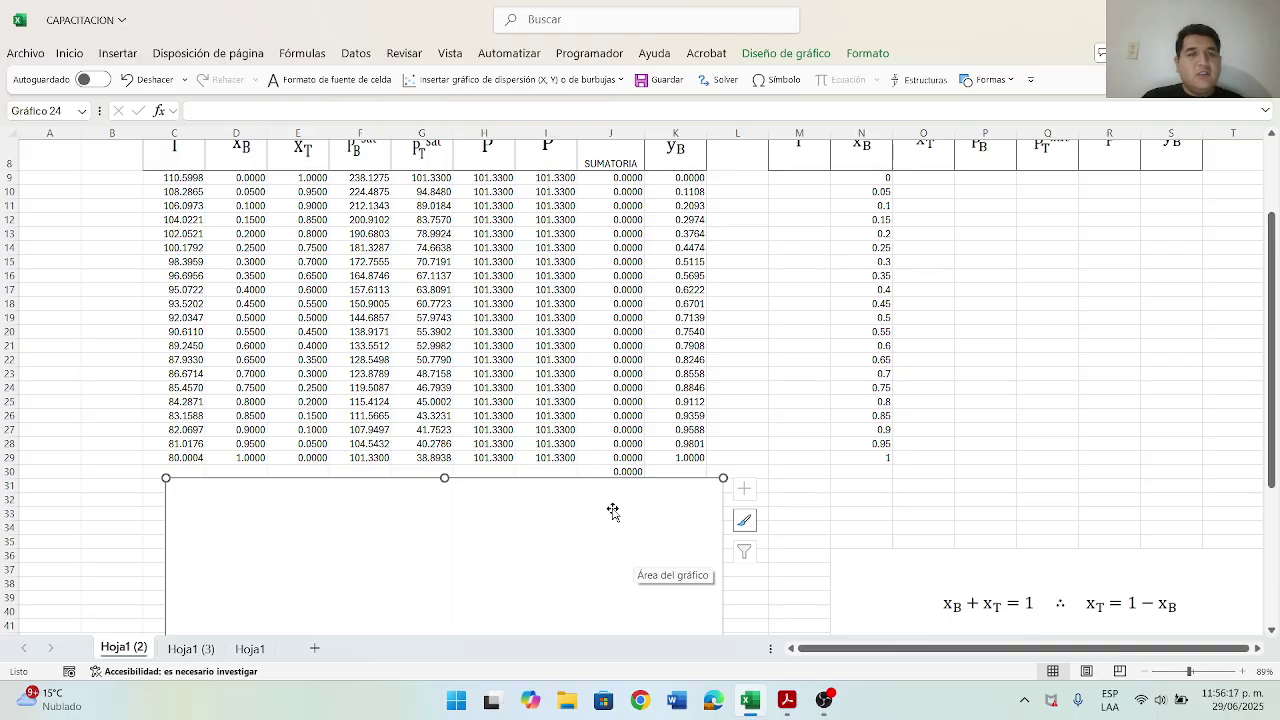
pyautogui.rightClick(613, 508)
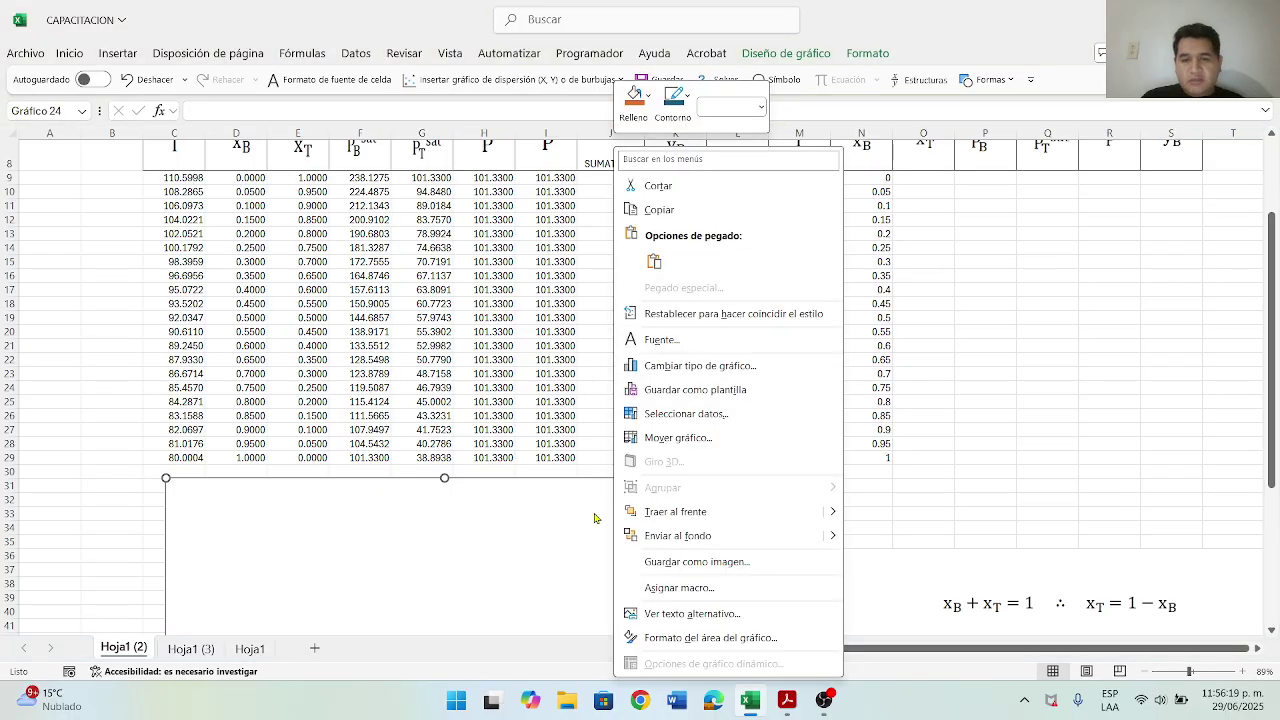
pyautogui.click(685, 413)
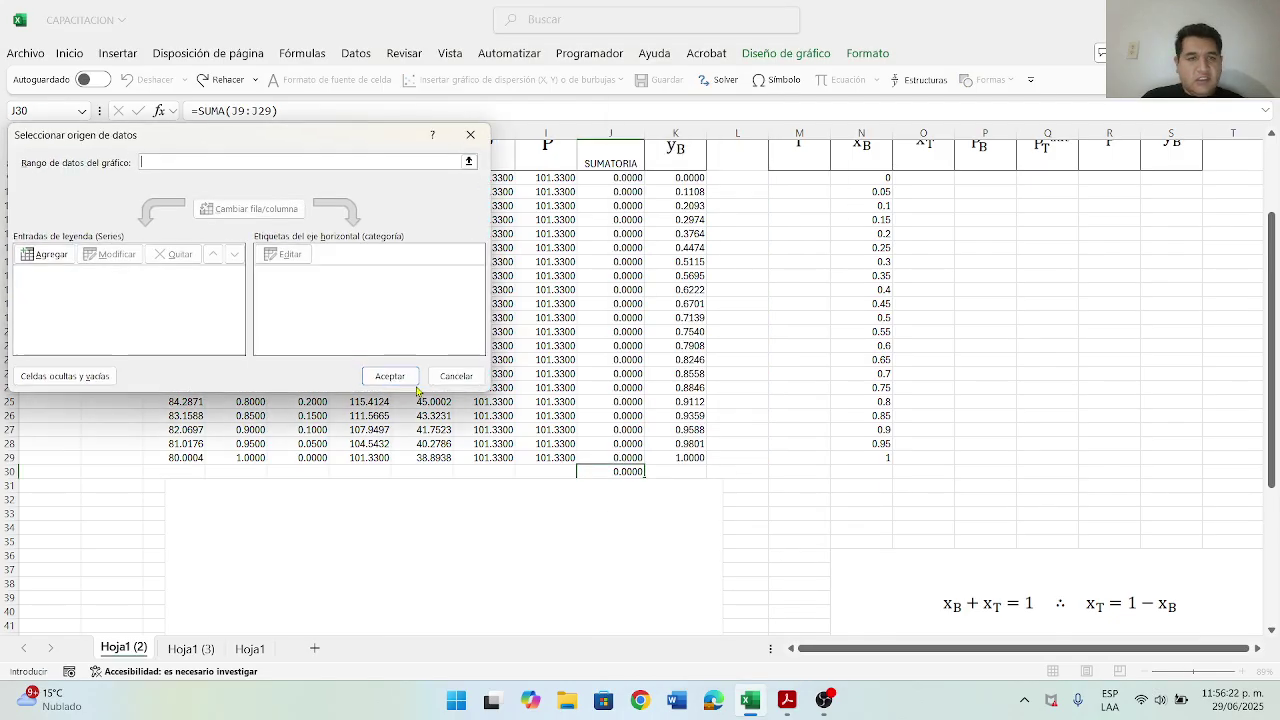
pyautogui.click(45, 254)
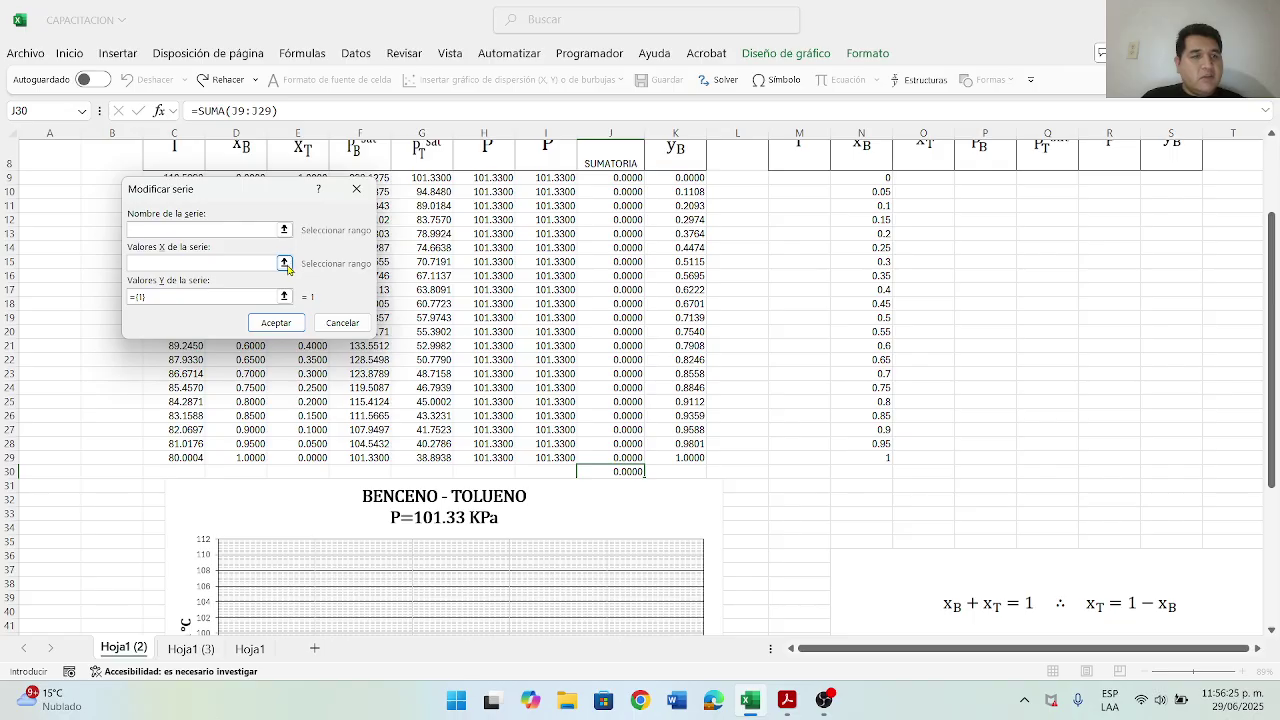
pyautogui.click(284, 263)
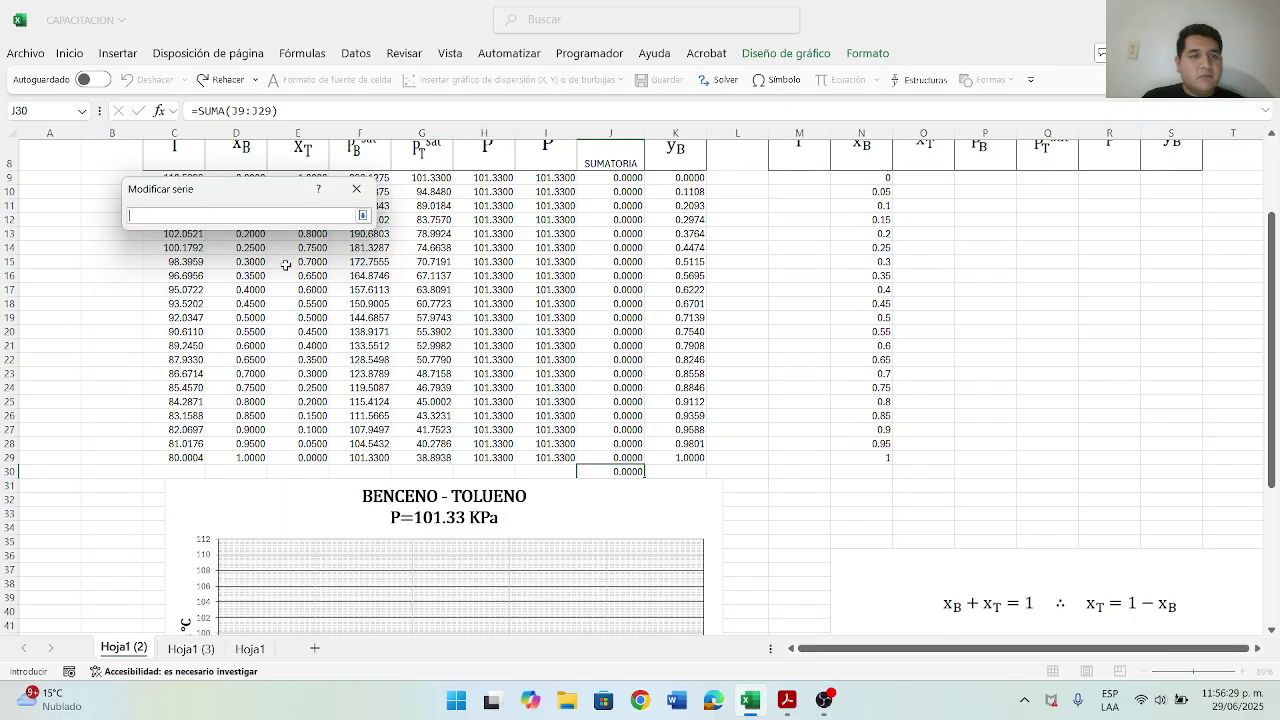
pyautogui.moveTo(265, 186); pyautogui.dragTo(265, 457)
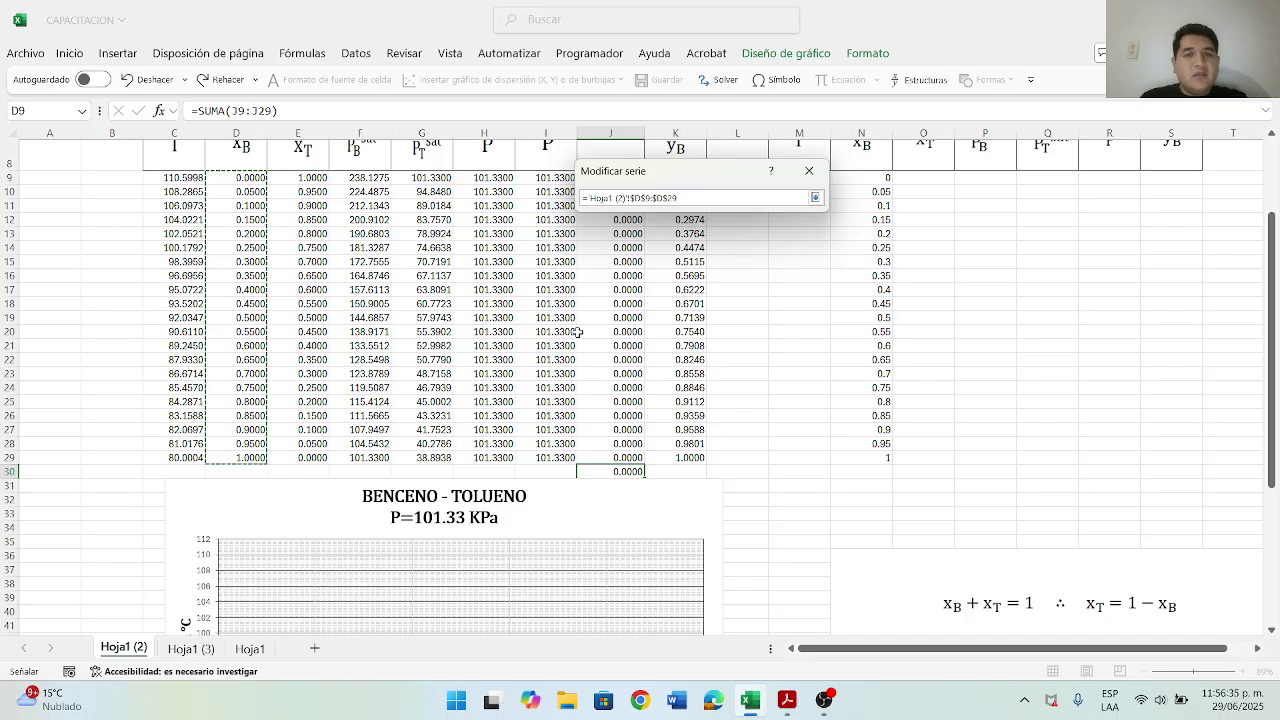
pyautogui.press('Return')
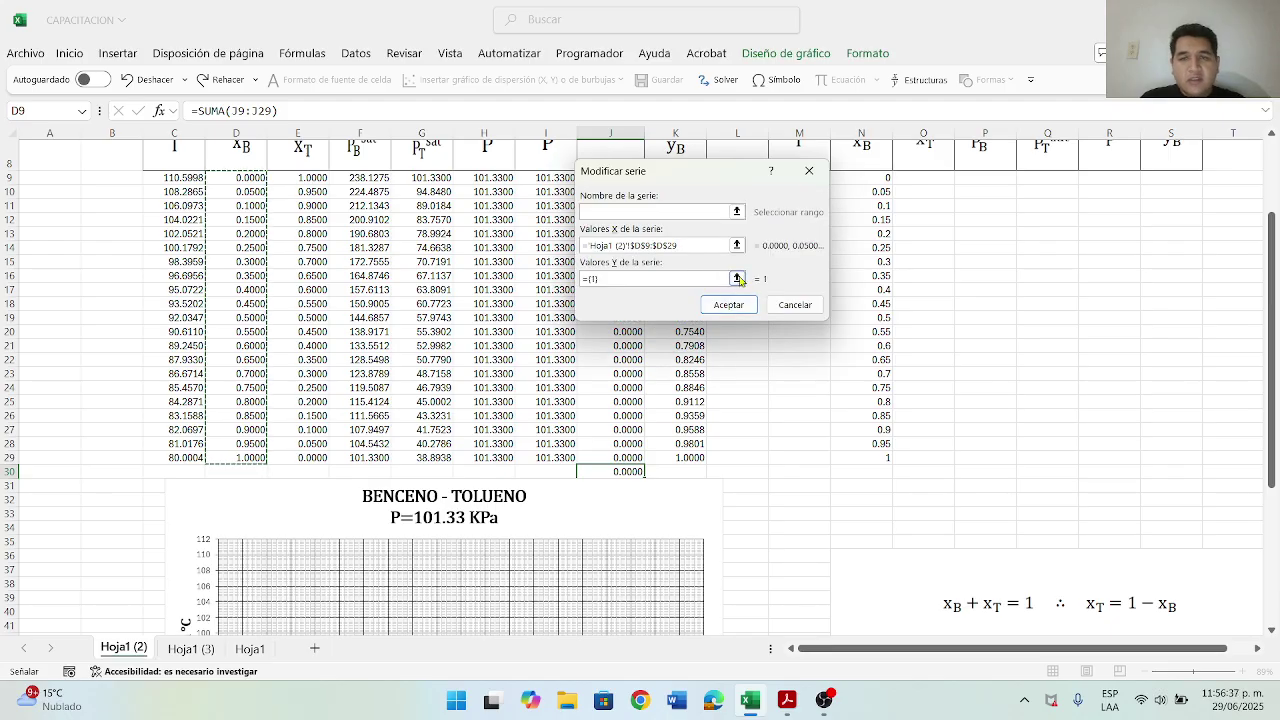
pyautogui.click(737, 278)
pyautogui.moveTo(183, 172); pyautogui.dragTo(187, 458)
pyautogui.press('Return')
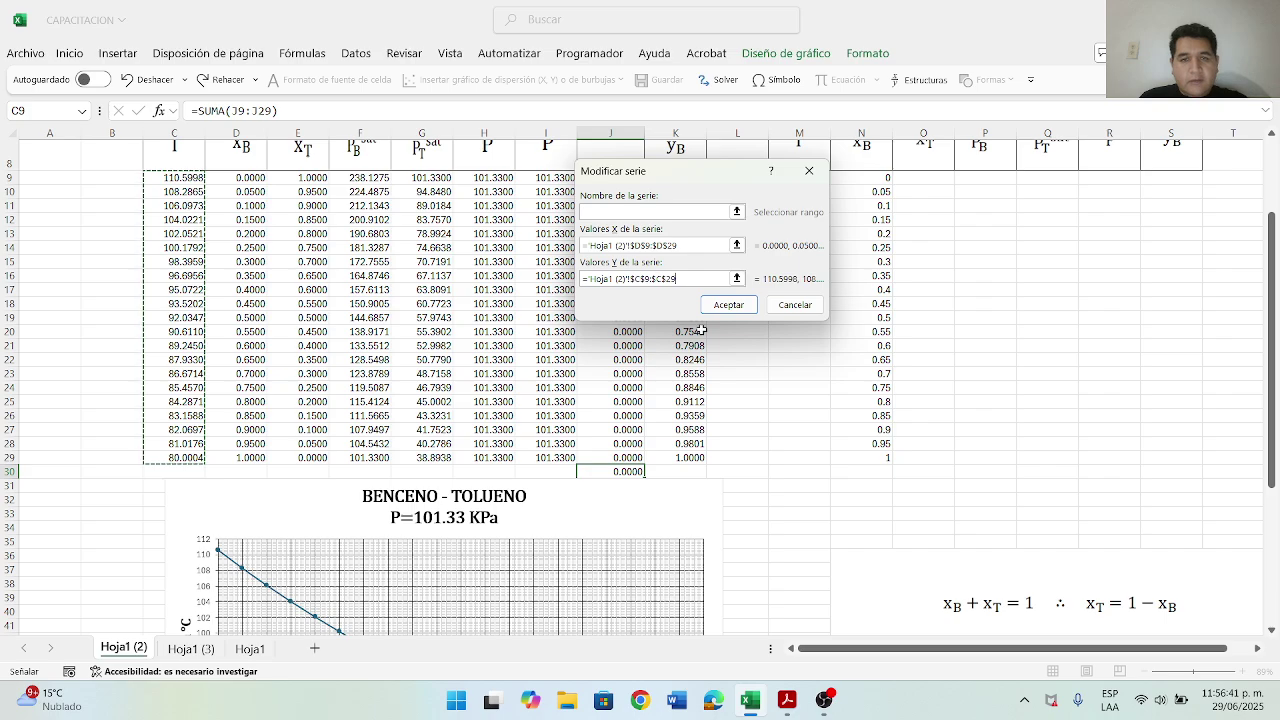
pyautogui.click(727, 303)
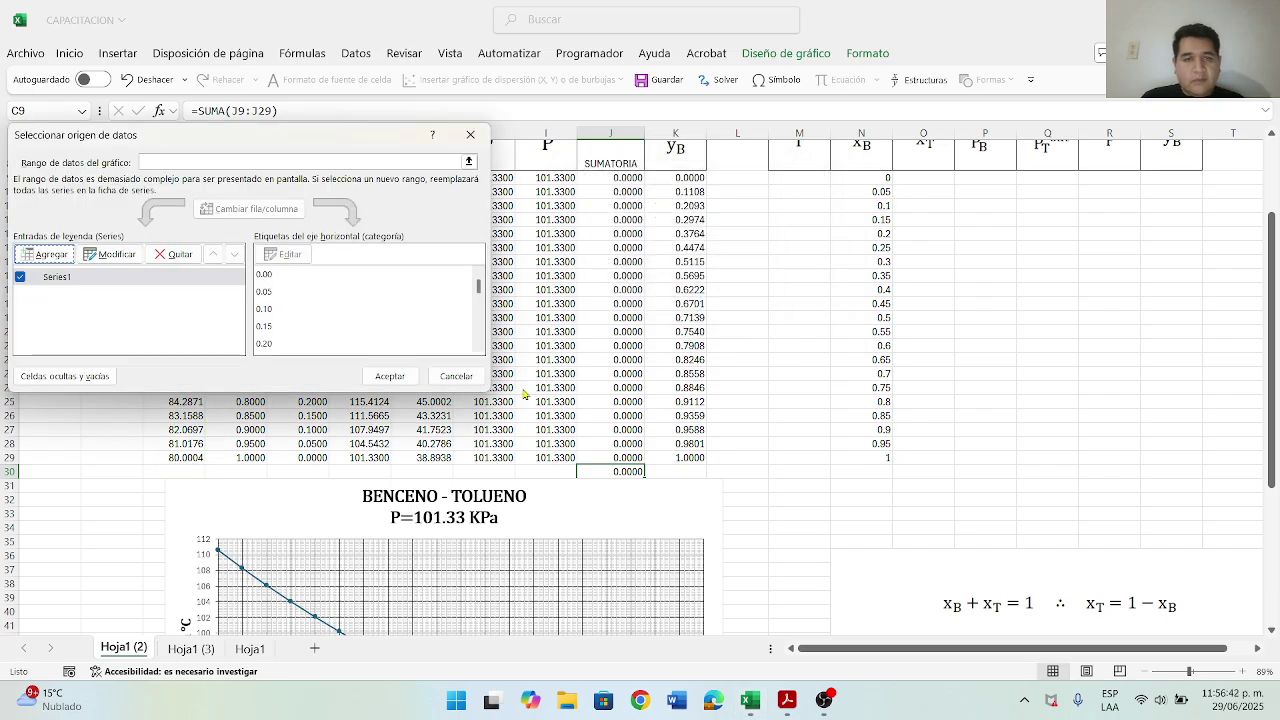
# Step: Add a second series to the temperature diagram with benzene vapor fractions K9:K29 as X values and temperatures C9:C29 as Y values
pyautogui.click(48, 254)
pyautogui.moveTo(745, 185); pyautogui.dragTo(917, 189)
pyautogui.click(918, 256)
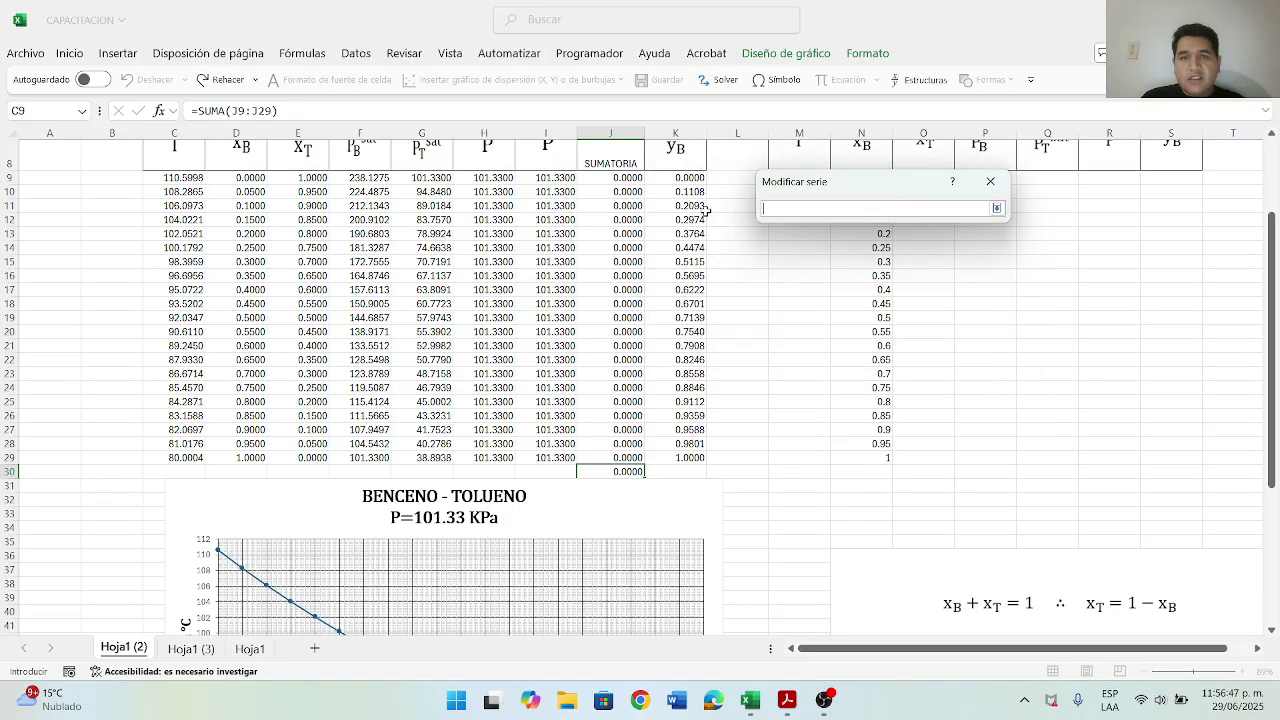
pyautogui.moveTo(690, 178); pyautogui.dragTo(690, 459)
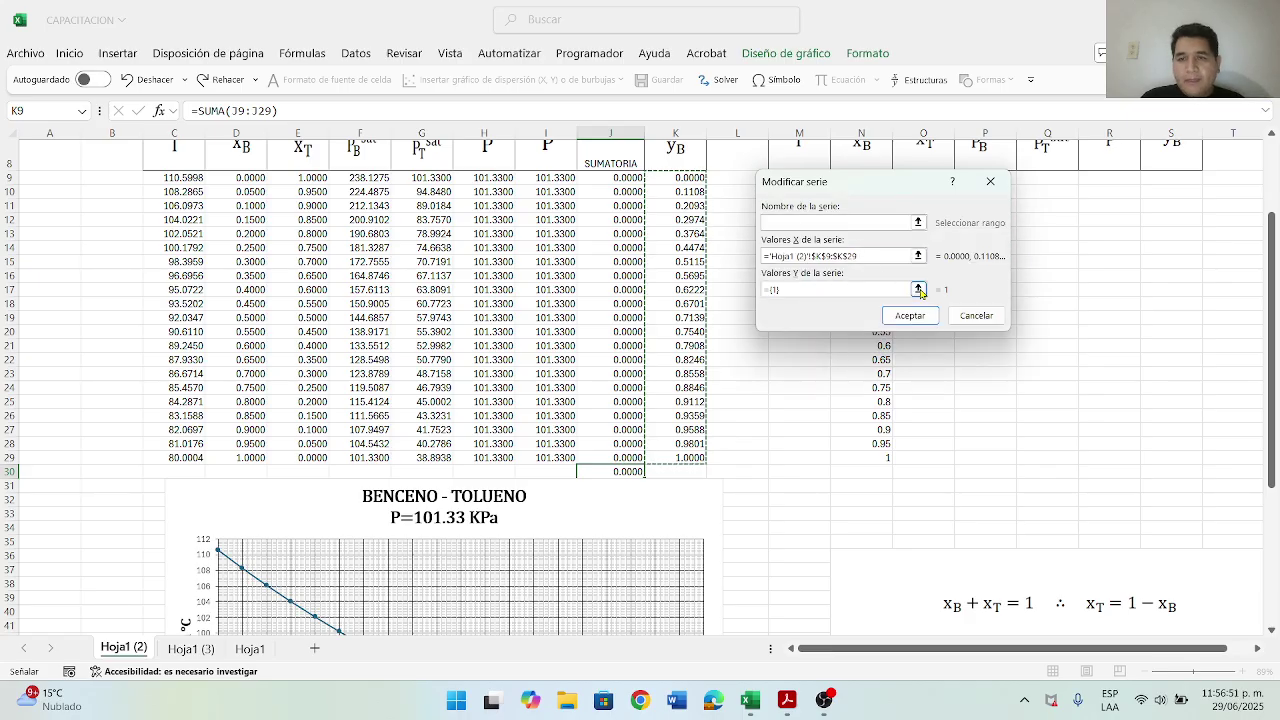
pyautogui.click(918, 289)
pyautogui.click(180, 178)
pyautogui.moveTo(180, 178); pyautogui.dragTo(180, 459)
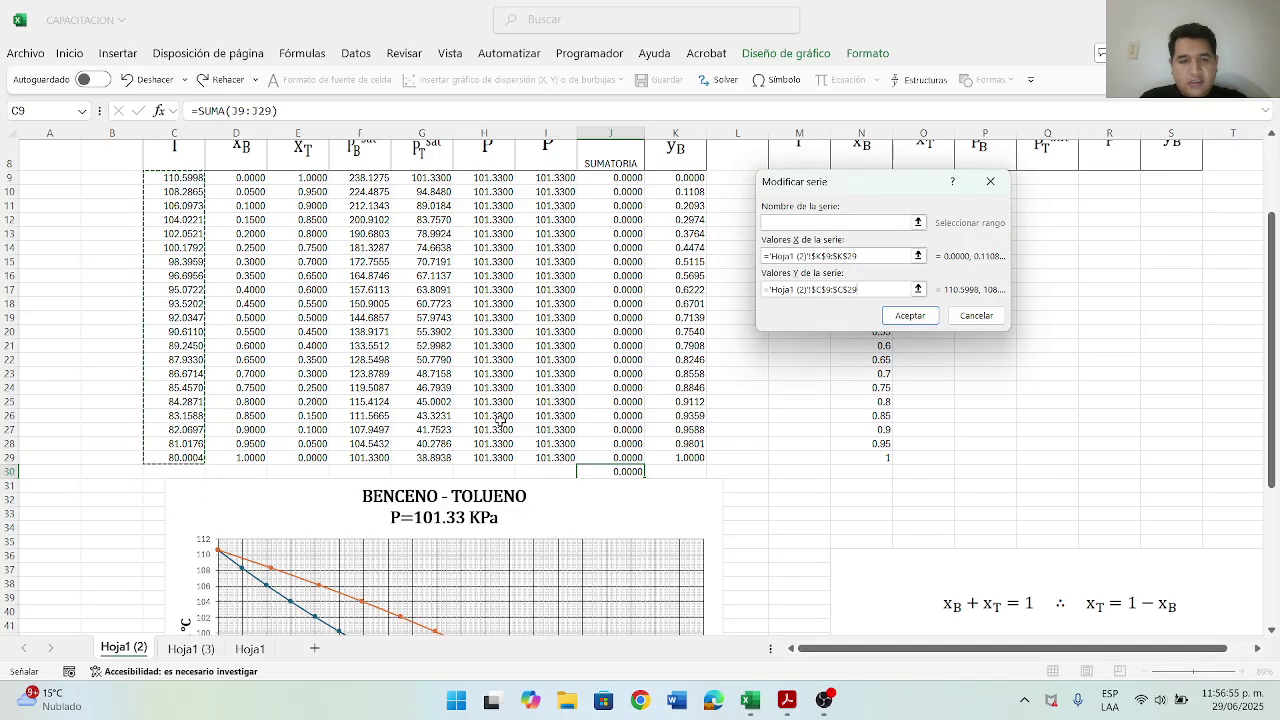
pyautogui.click(920, 320)
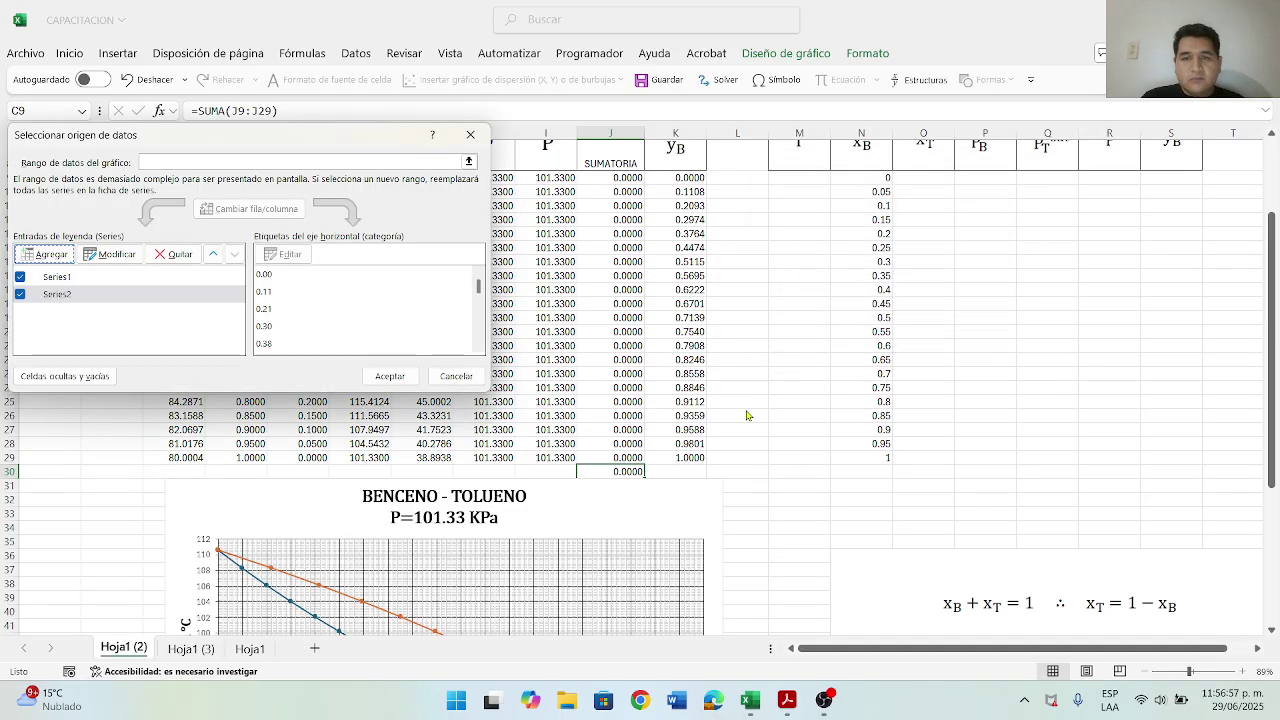
pyautogui.click(387, 375)
pyautogui.click(718, 341)
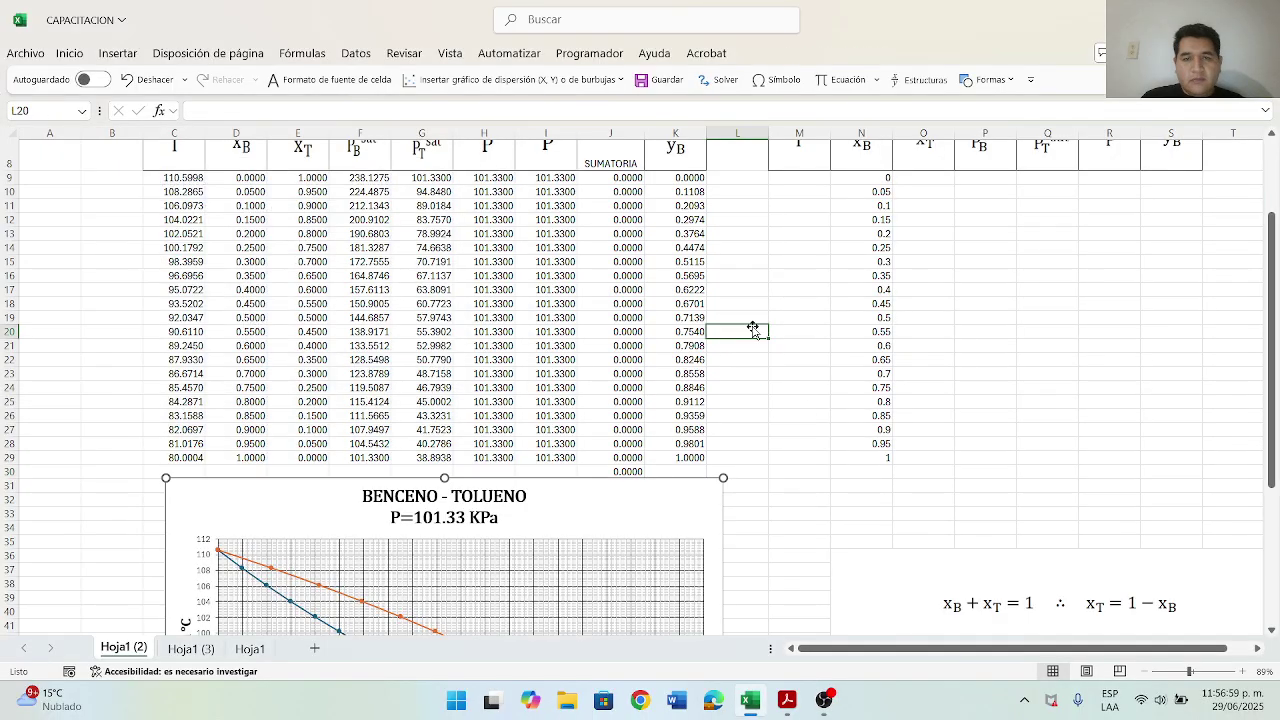
# Step: Examine the liquid and vapor curves of the finished temperature-composition diagram and the empty chart below it
pyautogui.scroll(-7, 735, 335)
pyautogui.scroll(1, 750, 326)
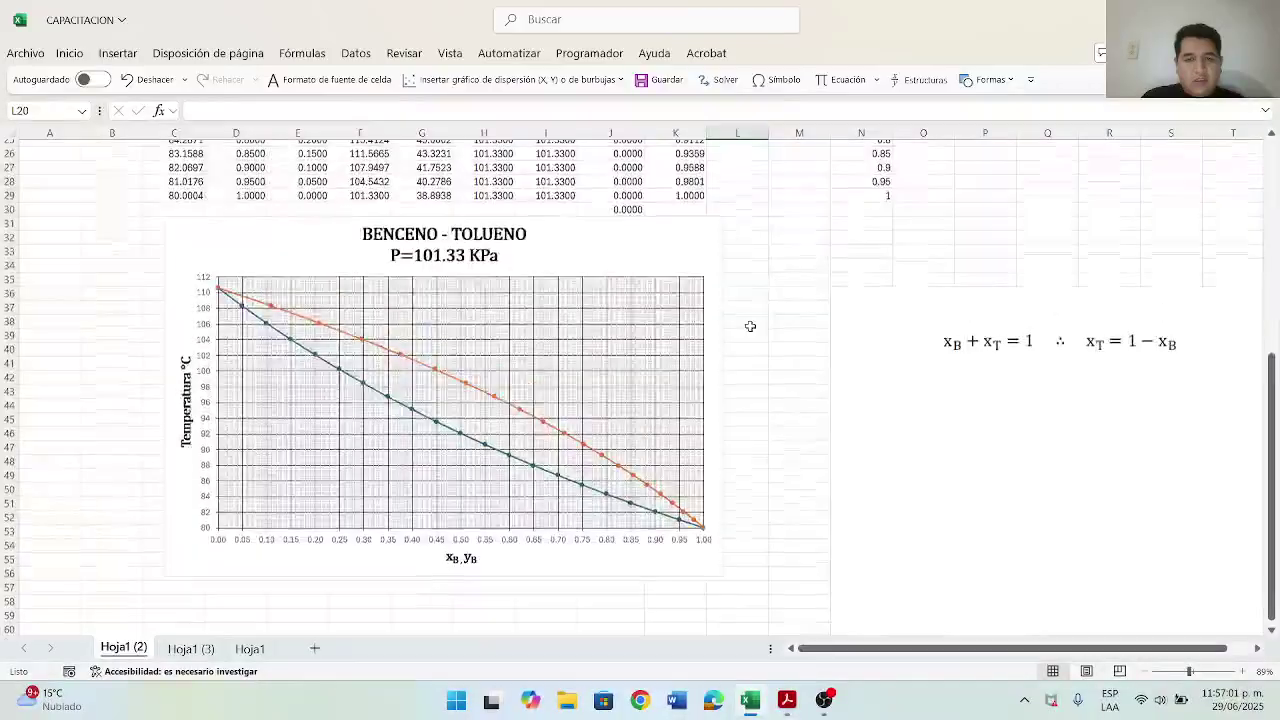
pyautogui.scroll(-1, 750, 326)
pyautogui.click(636, 218)
pyautogui.moveTo(636, 218); pyautogui.dragTo(638, 220)
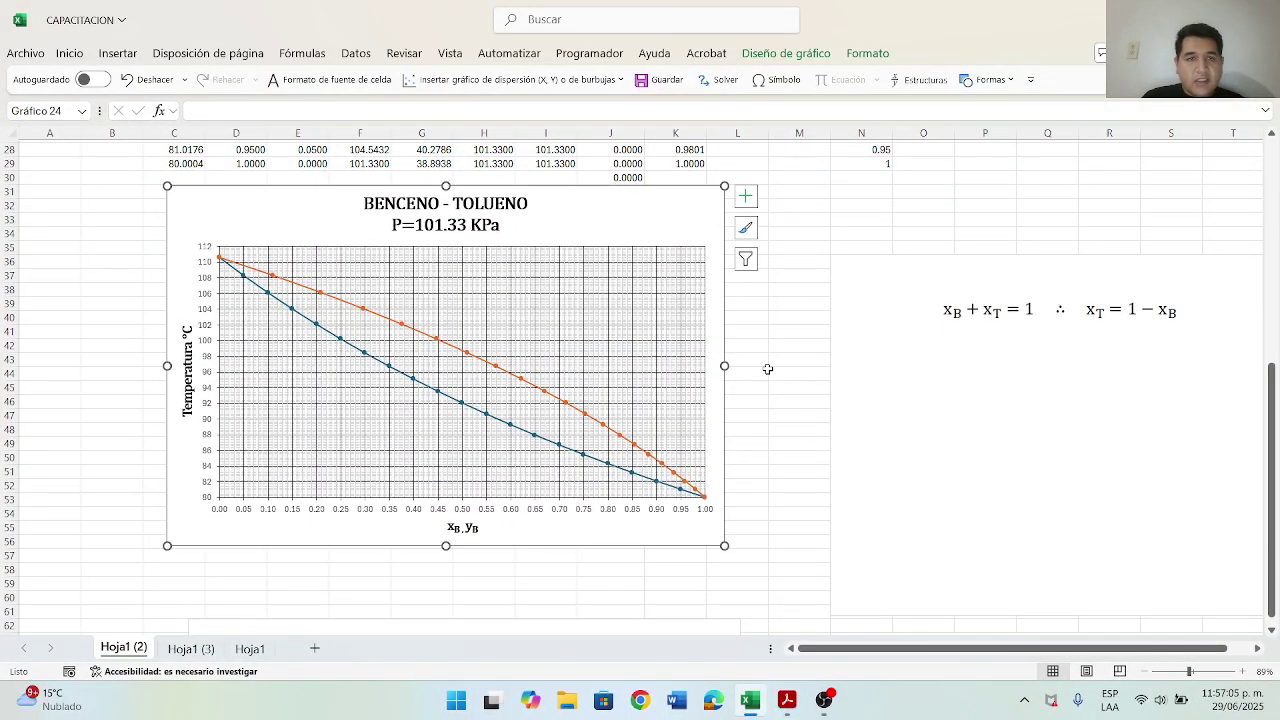
pyautogui.scroll(-5, 767, 369)
pyautogui.scroll(5, 766, 366)
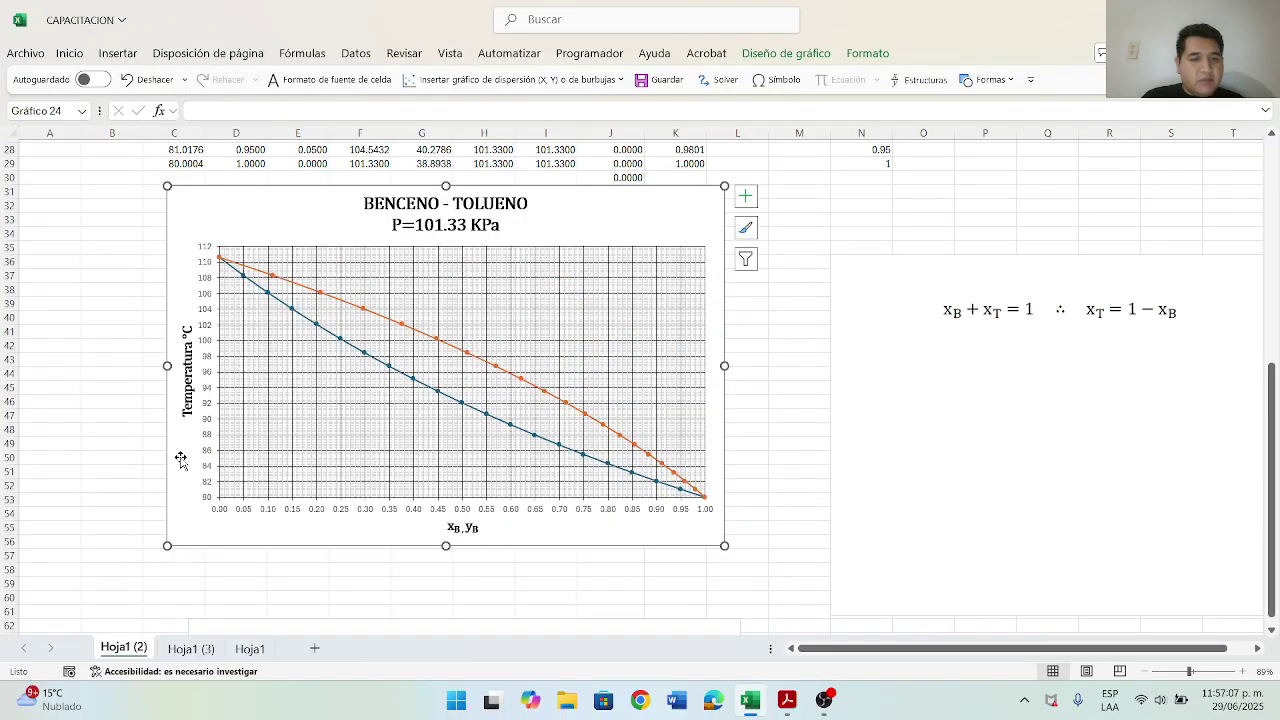
pyautogui.scroll(-5, 787, 376)
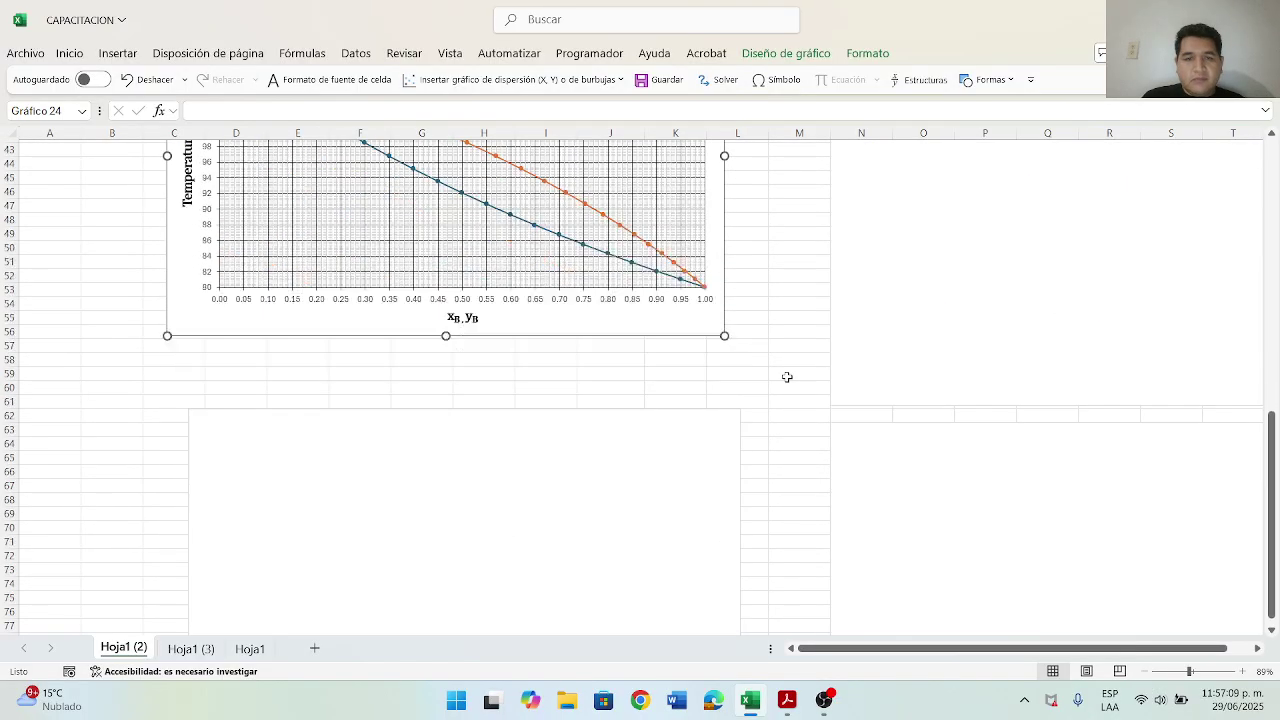
pyautogui.scroll(9, 787, 376)
pyautogui.scroll(-6, 787, 376)
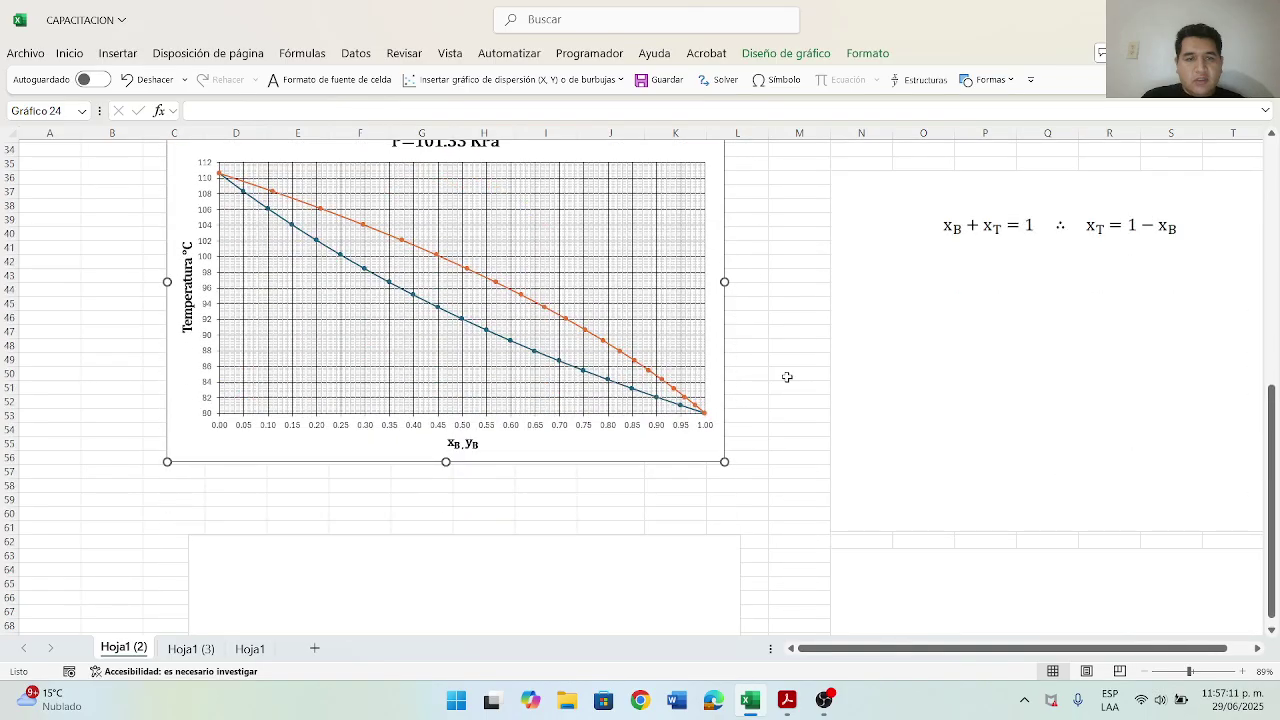
# Step: Place the second empty chart directly beneath the first table, on top of the temperature-composition diagram
pyautogui.hotkey('ctrl', 'v')
pyautogui.scroll(3, 694, 309)
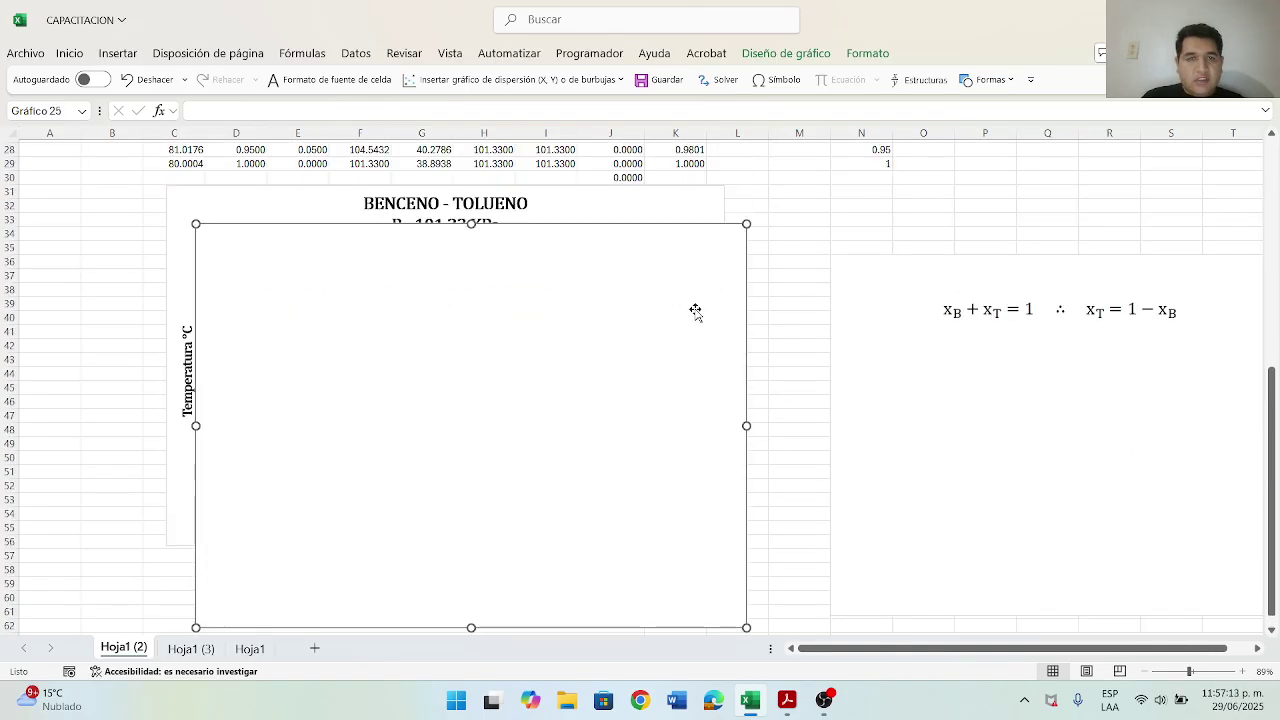
pyautogui.moveTo(654, 289); pyautogui.dragTo(630, 252)
pyautogui.scroll(6, 646, 323)
# Step: Start a new series in the second empty chart with the benzene liquid fractions D9:D29 as X values
pyautogui.rightClick(617, 525)
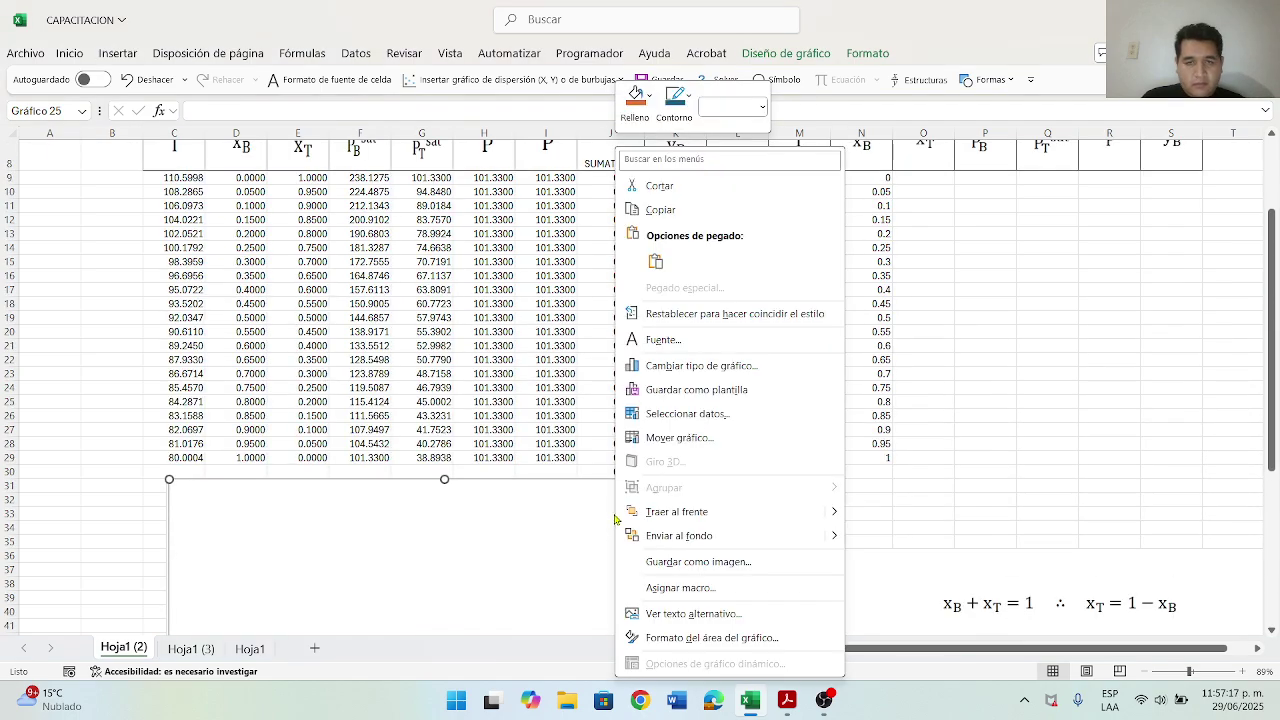
pyautogui.click(697, 422)
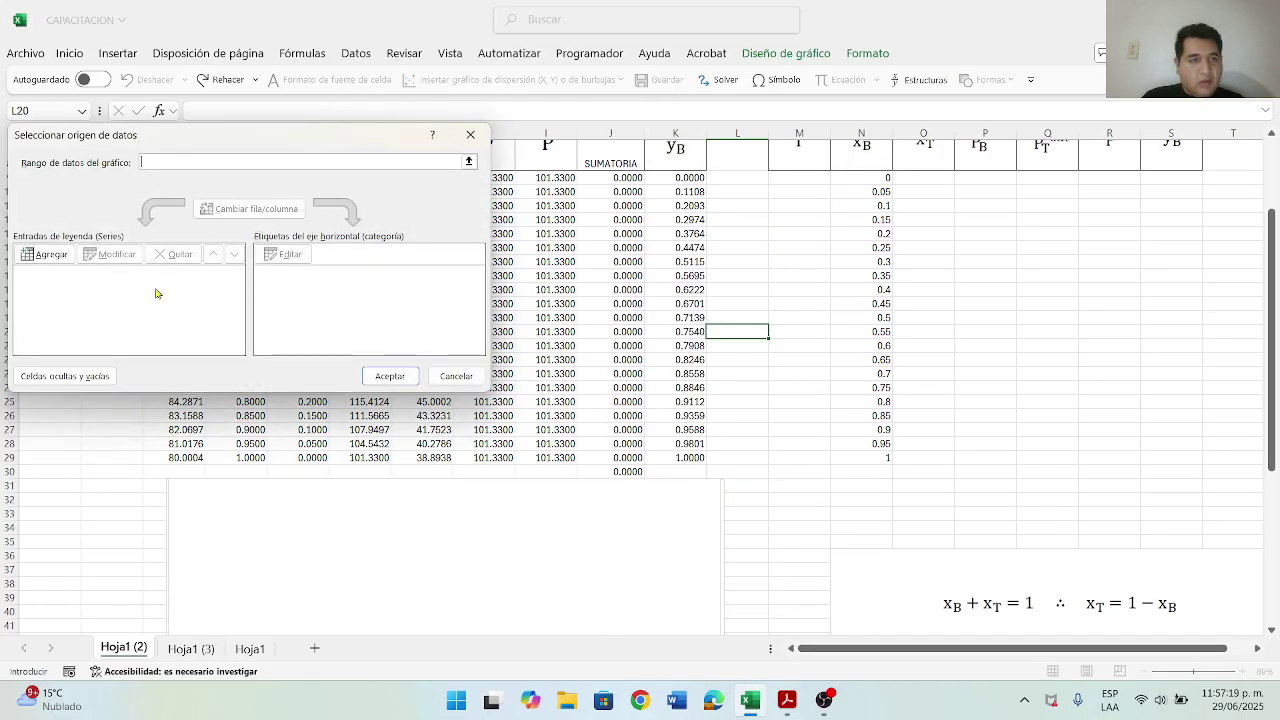
pyautogui.click(52, 254)
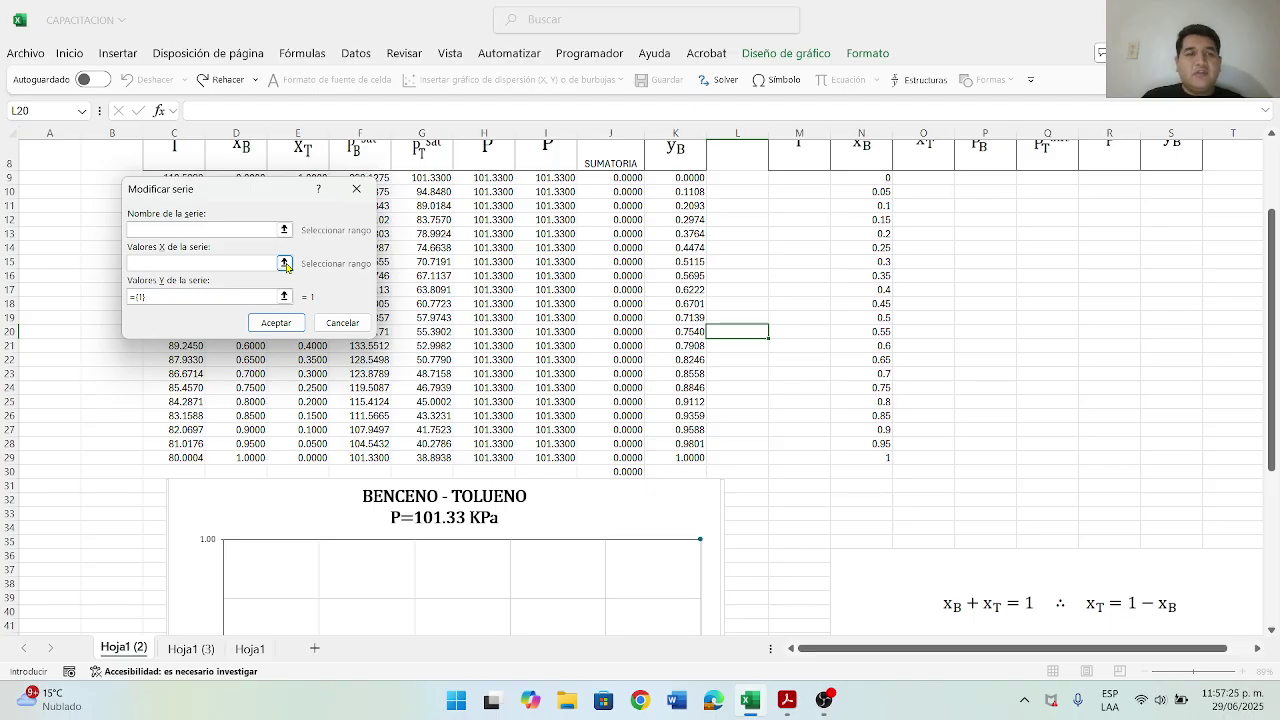
pyautogui.click(285, 263)
pyautogui.moveTo(245, 192); pyautogui.dragTo(557, 194)
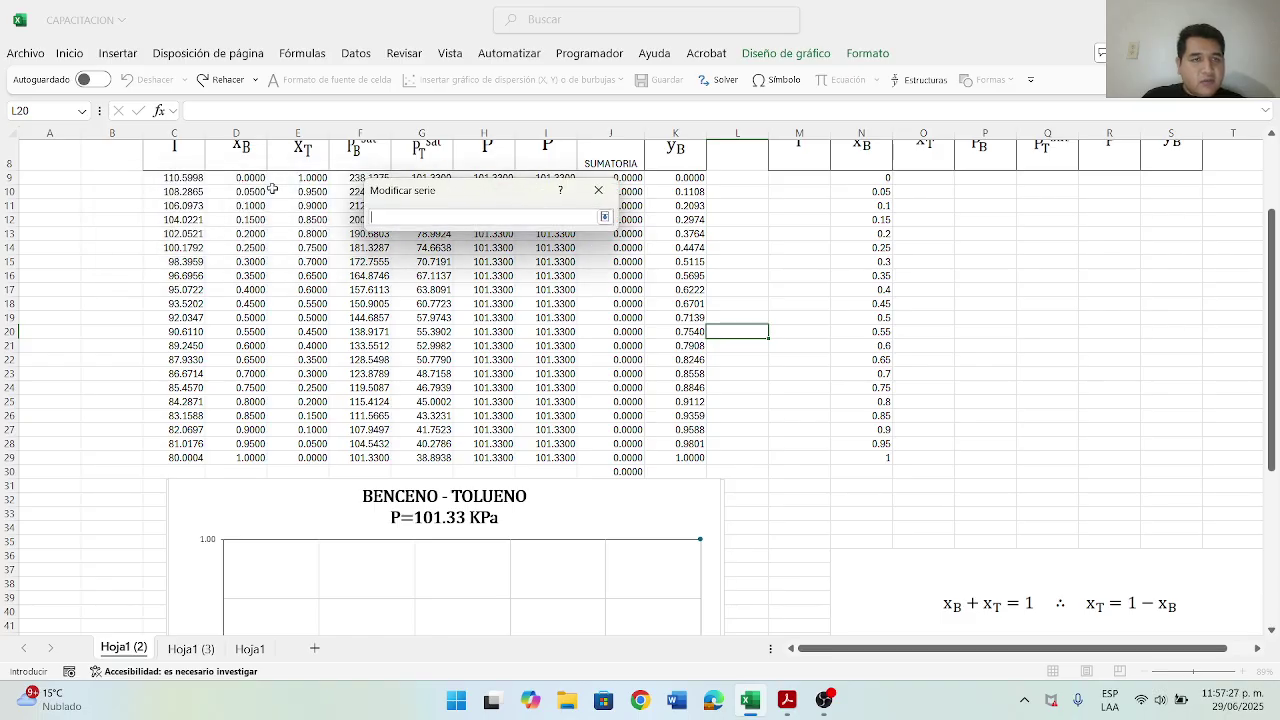
pyautogui.click(250, 178)
pyautogui.moveTo(257, 200); pyautogui.dragTo(252, 457)
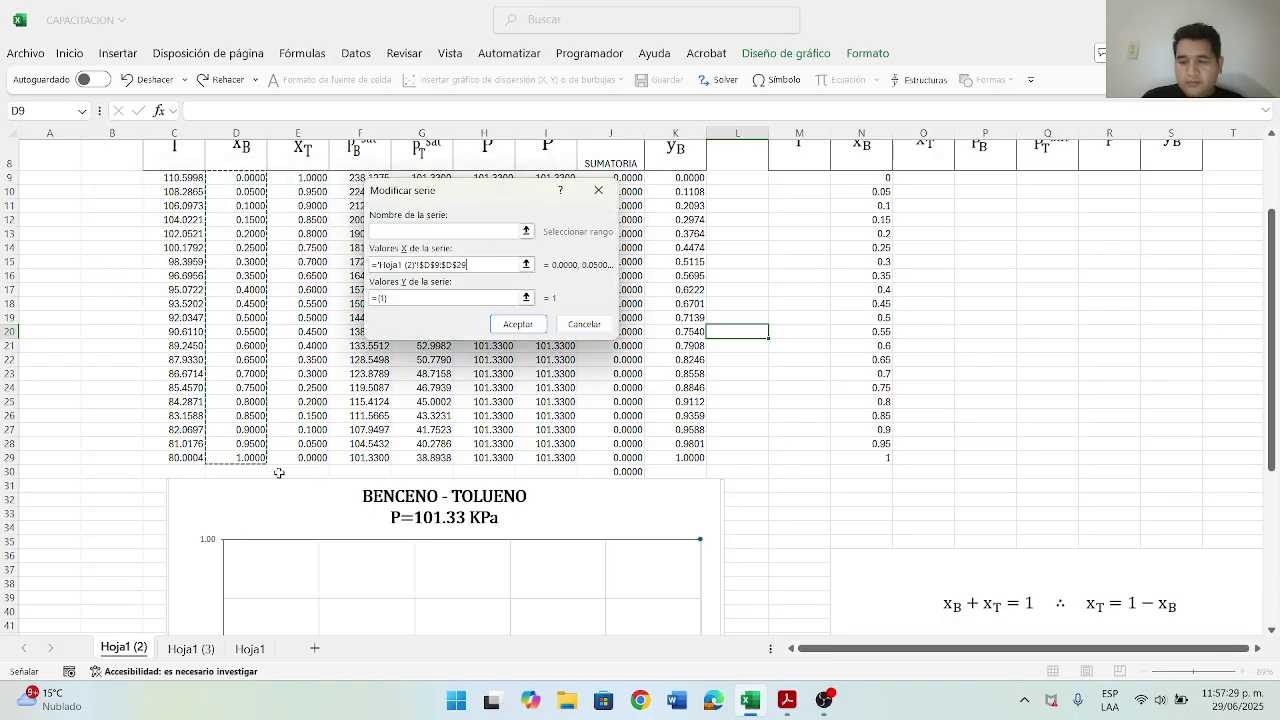
# Step: Set the new series' Y values to the benzene vapor fractions K9:K29 and apply the data to the chart
pyautogui.click(526, 297)
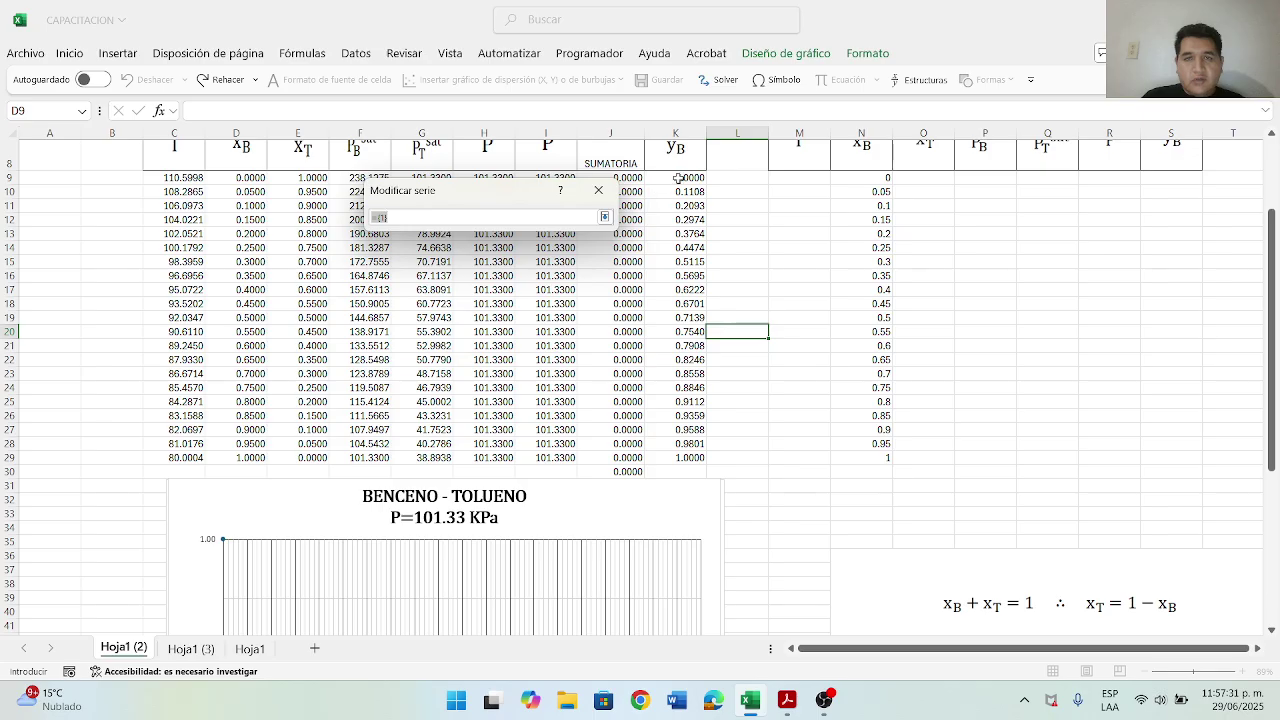
pyautogui.moveTo(679, 178); pyautogui.dragTo(683, 455)
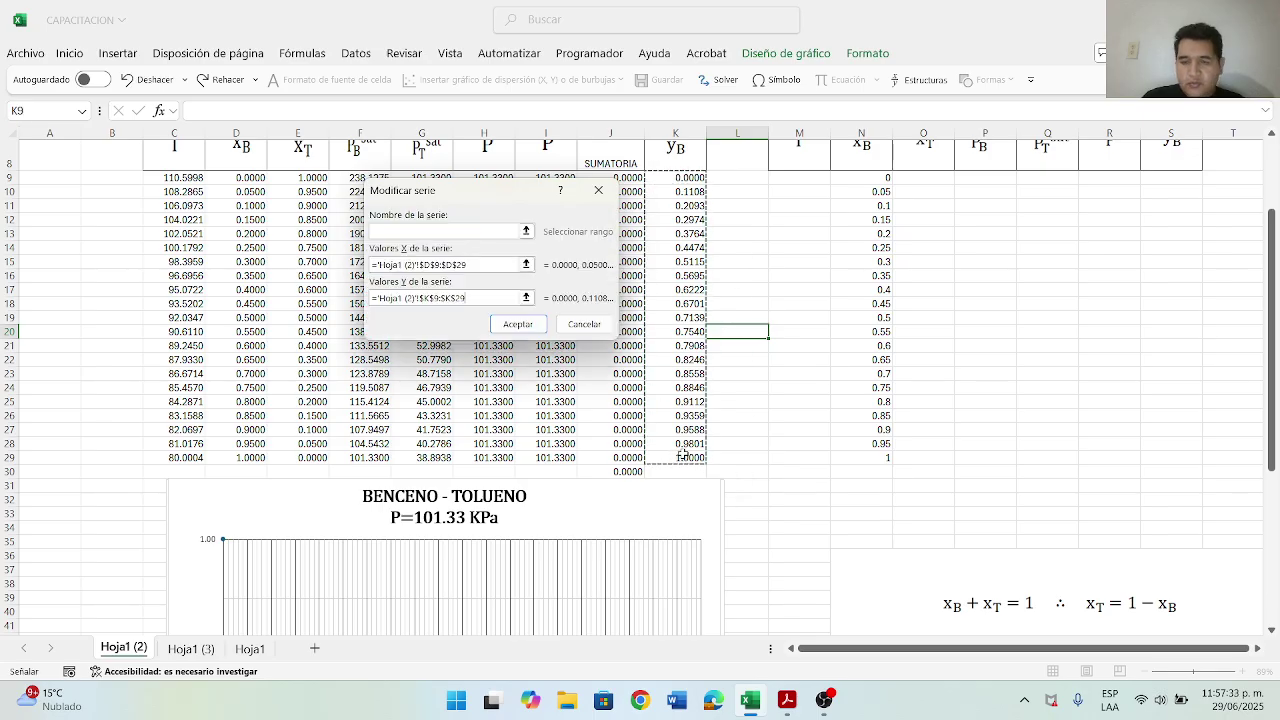
pyautogui.click(517, 324)
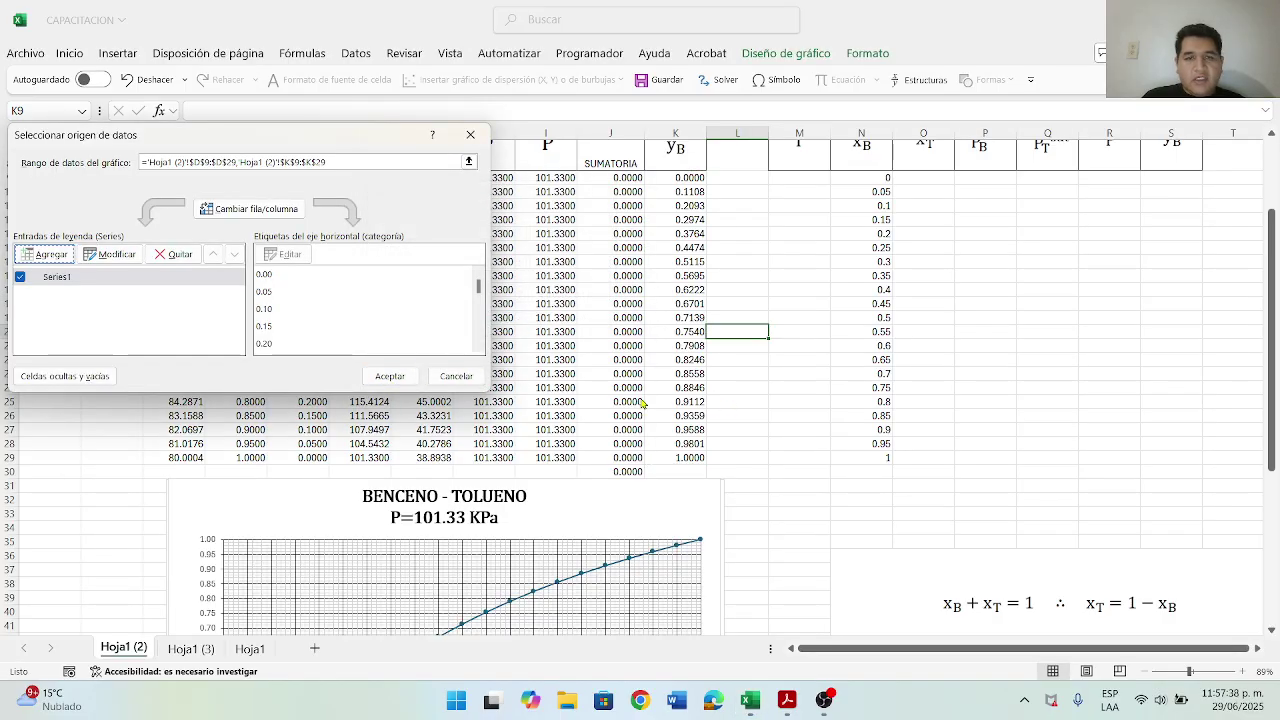
pyautogui.click(389, 376)
pyautogui.scroll(-2, 760, 440)
pyautogui.click(795, 441)
pyautogui.scroll(-5, 795, 441)
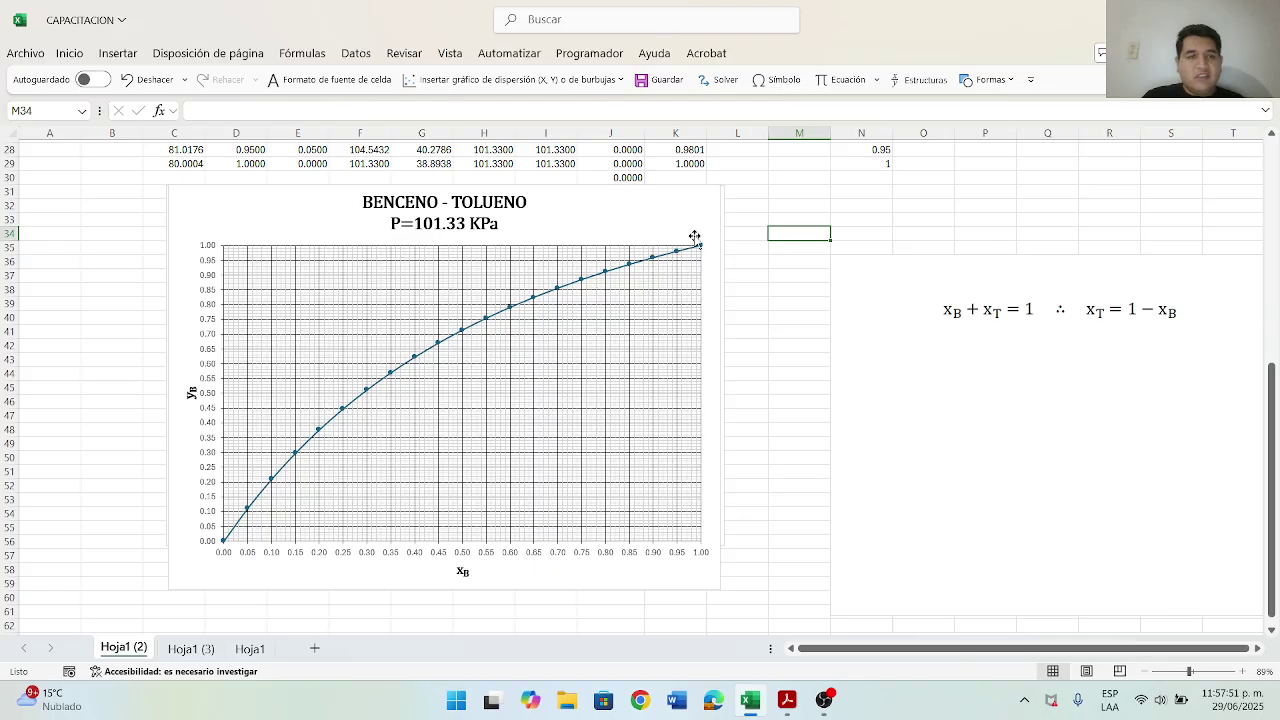
# Step: Start a second series in the y-x chart with the blank cells K2:K3 as X values
pyautogui.click(690, 206)
pyautogui.rightClick(690, 206)
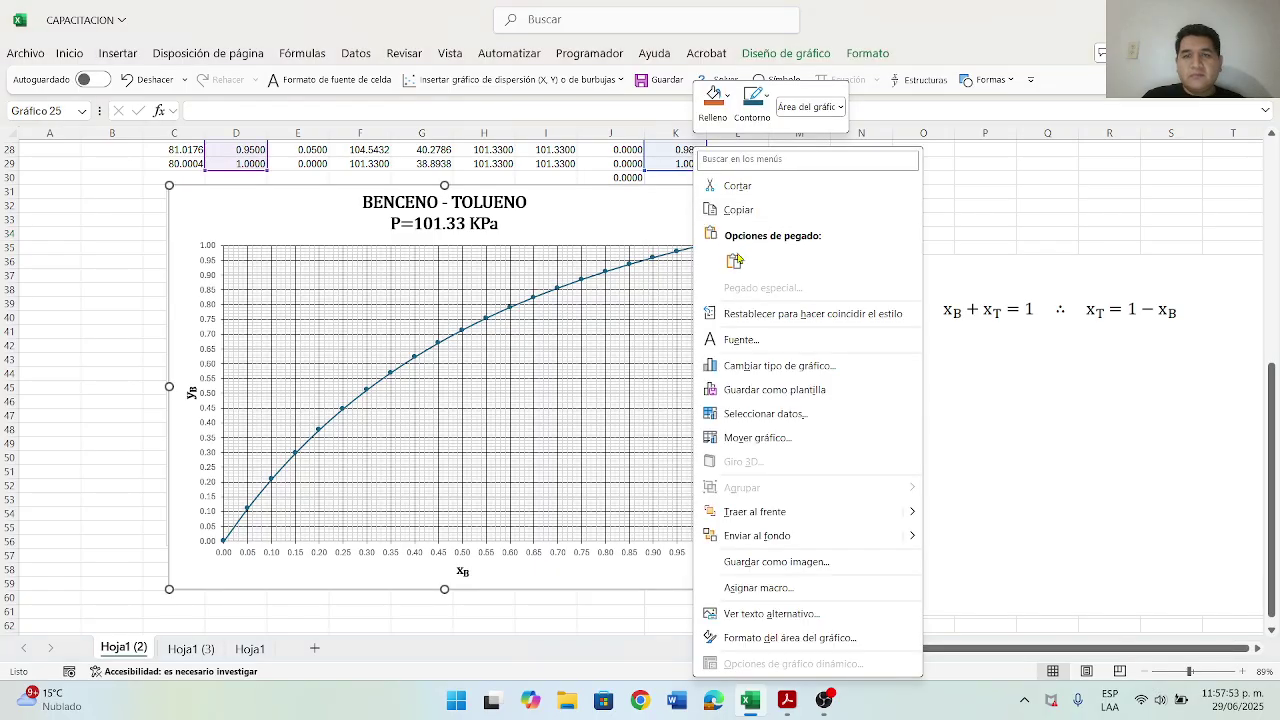
pyautogui.click(762, 412)
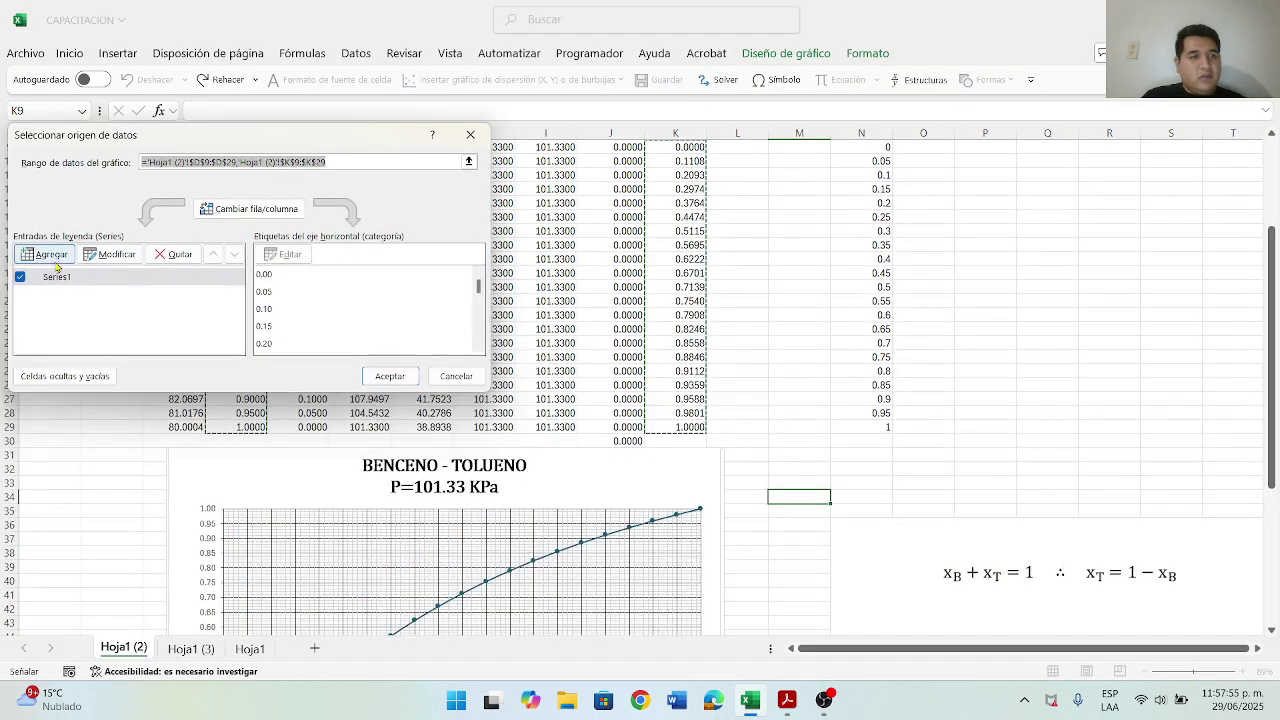
pyautogui.click(40, 258)
pyautogui.click(281, 261)
pyautogui.scroll(3, 768, 415)
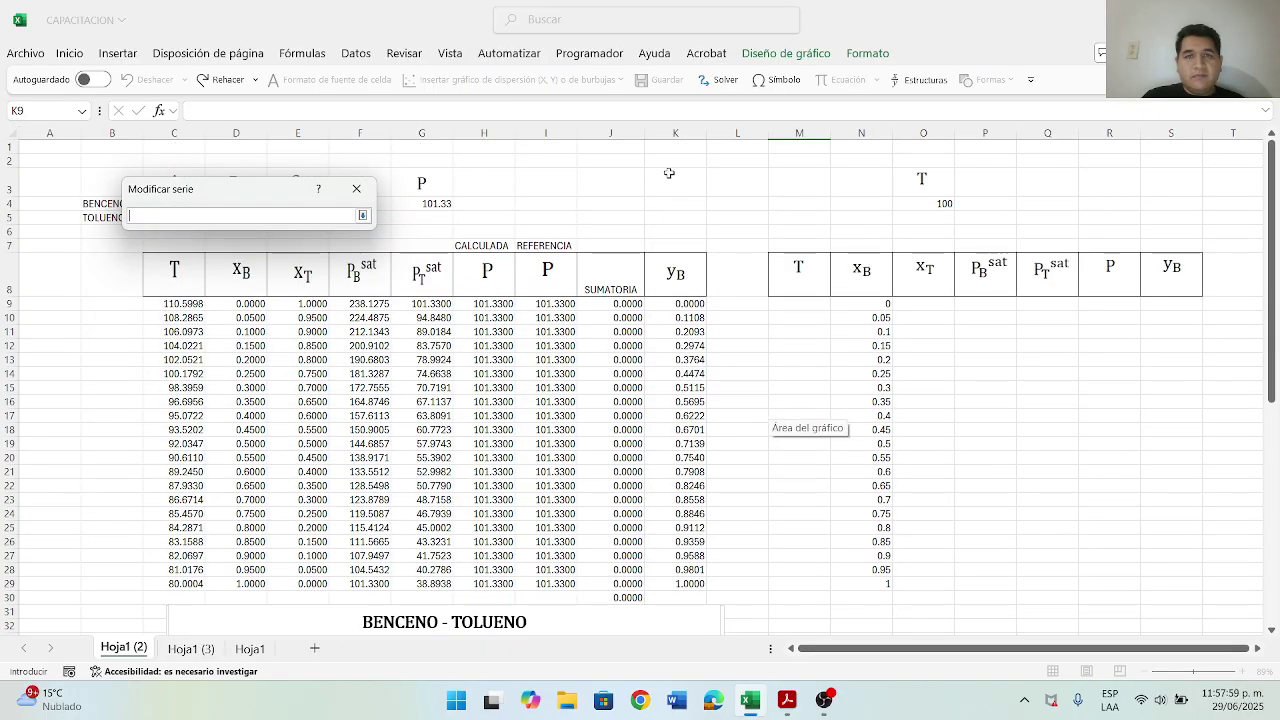
pyautogui.moveTo(669, 173); pyautogui.dragTo(670, 160)
pyautogui.press('Return')
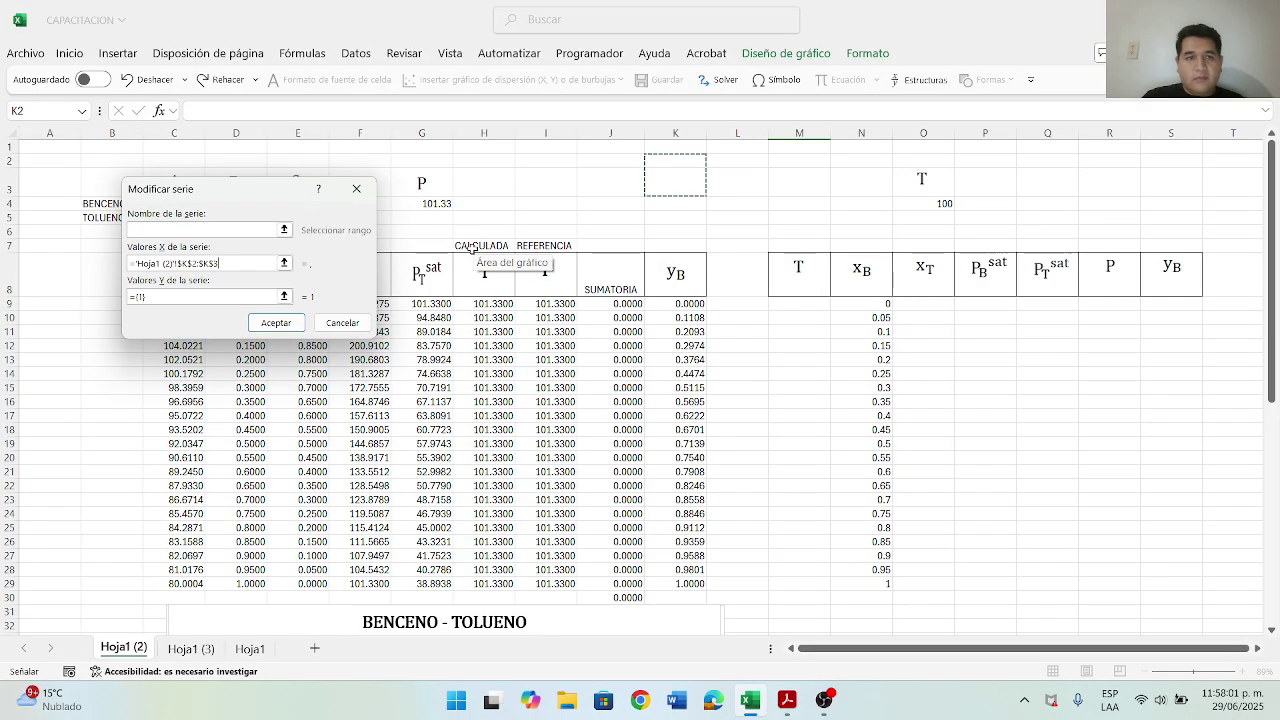
# Step: Set the second series' Y values to the blank cells L3:L4 and apply the chart data
pyautogui.click(284, 296)
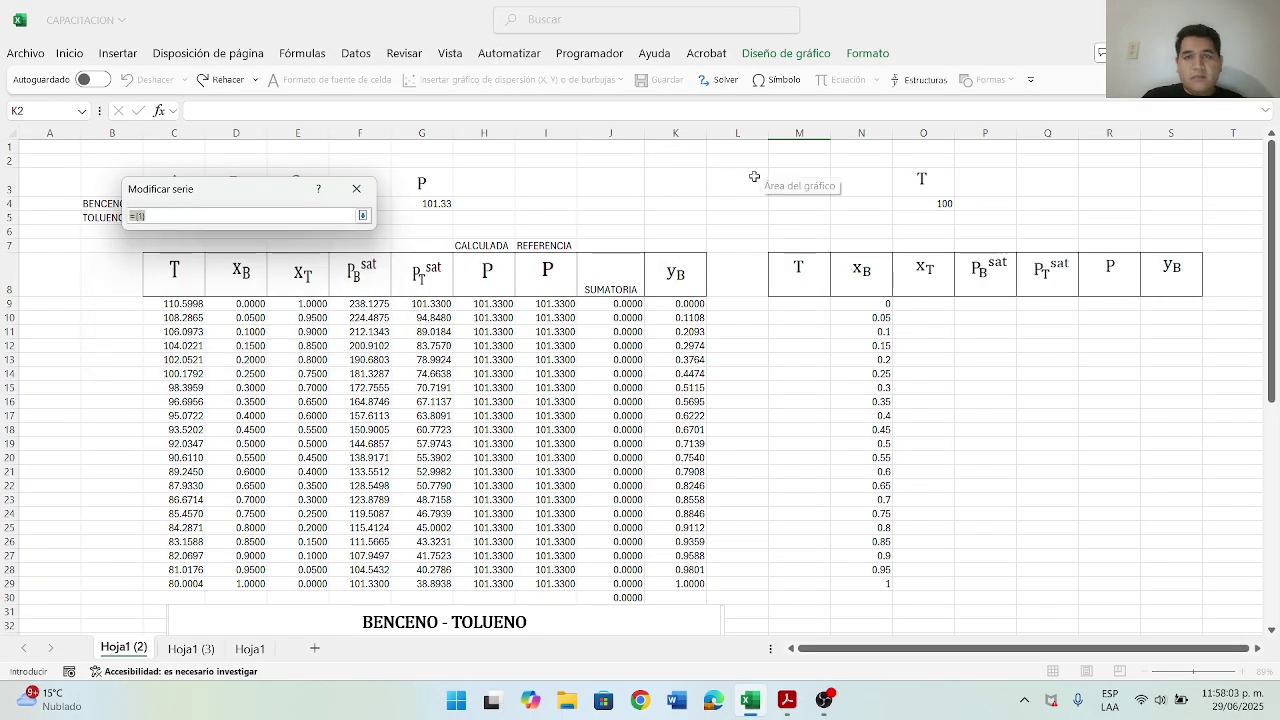
pyautogui.moveTo(754, 176); pyautogui.dragTo(741, 205)
pyautogui.press('Return')
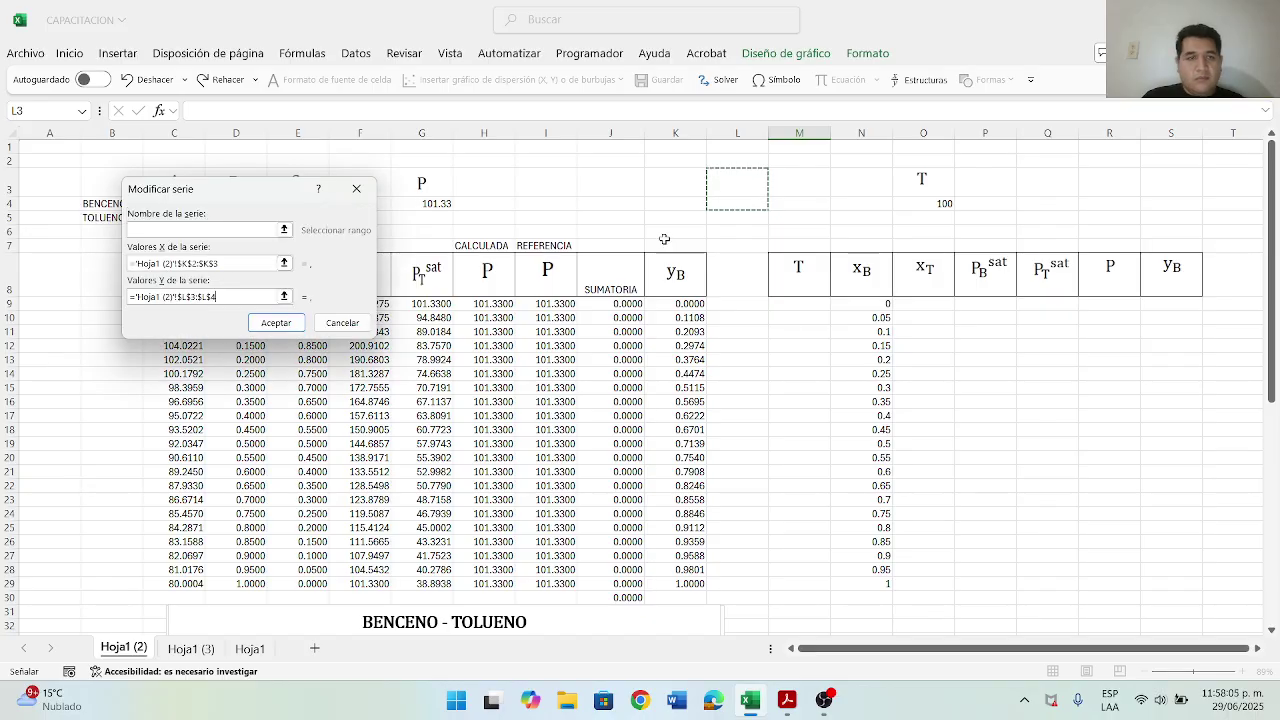
pyautogui.click(286, 323)
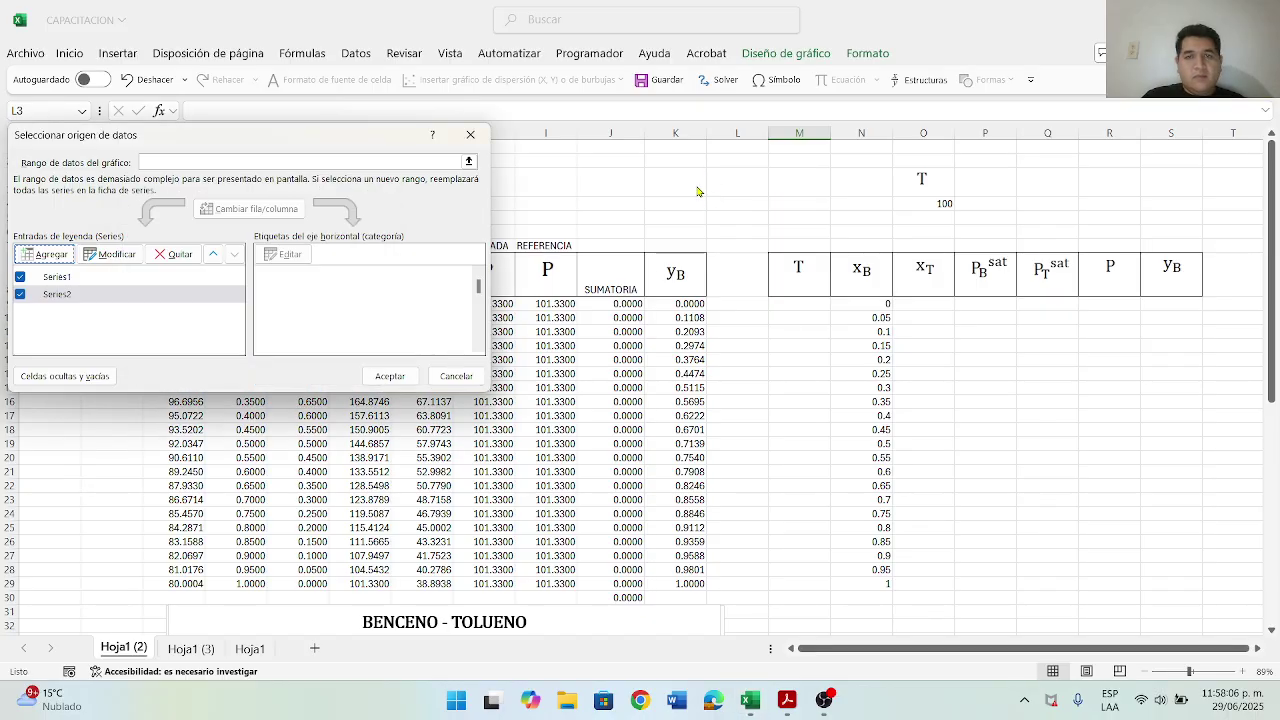
pyautogui.click(390, 376)
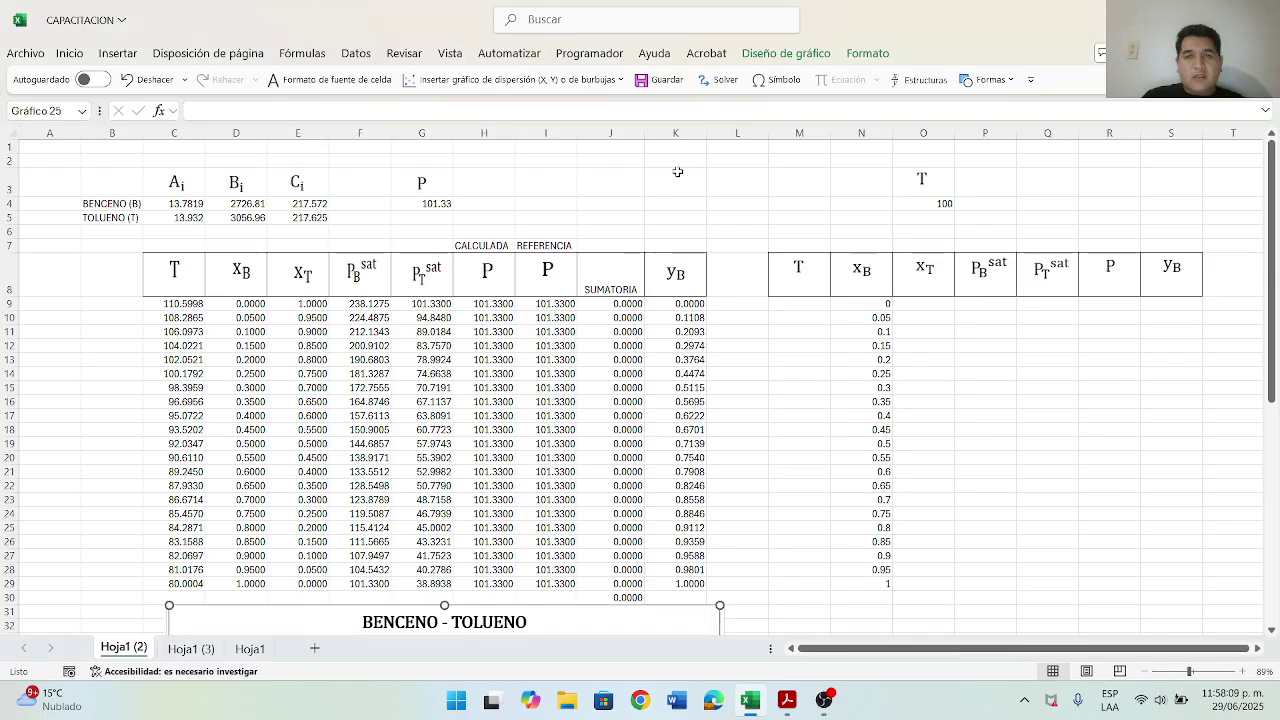
# Step: Enter the diagonal line's points above the table: 1 in K2 and L2, and 0 in K3 and L3
pyautogui.click(677, 180)
pyautogui.write('0')
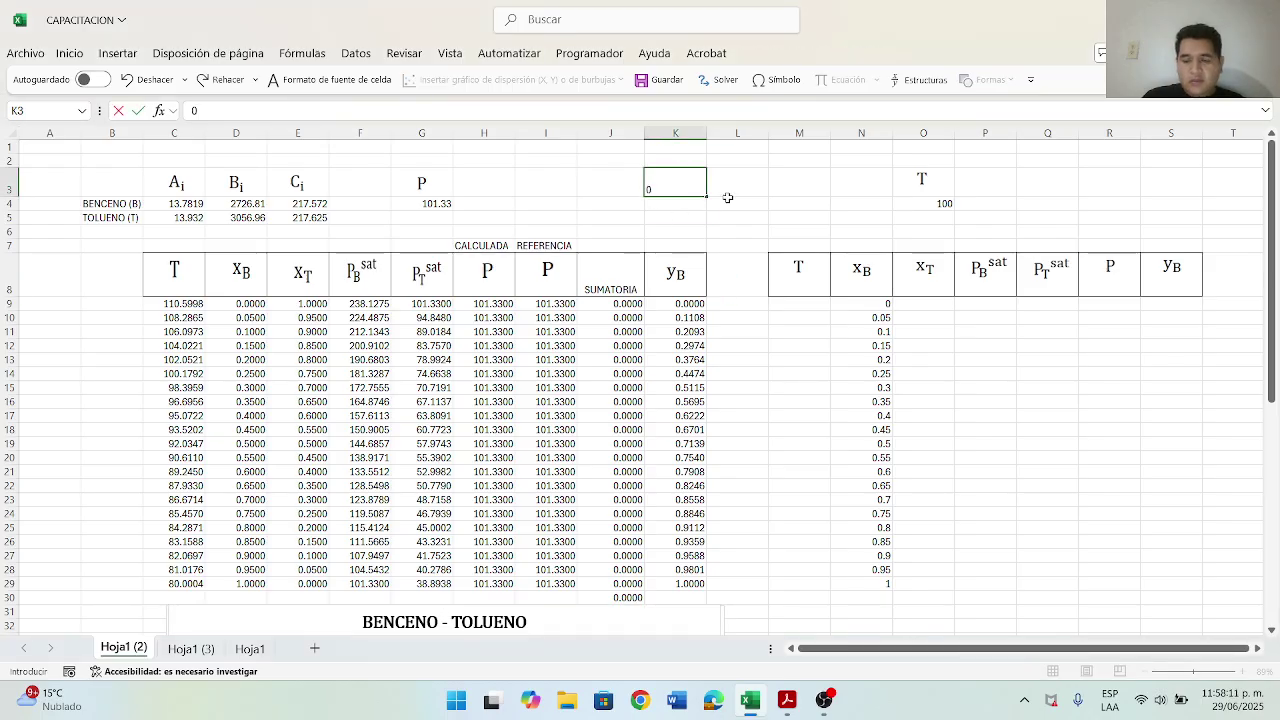
pyautogui.press('Up')
pyautogui.write('1')
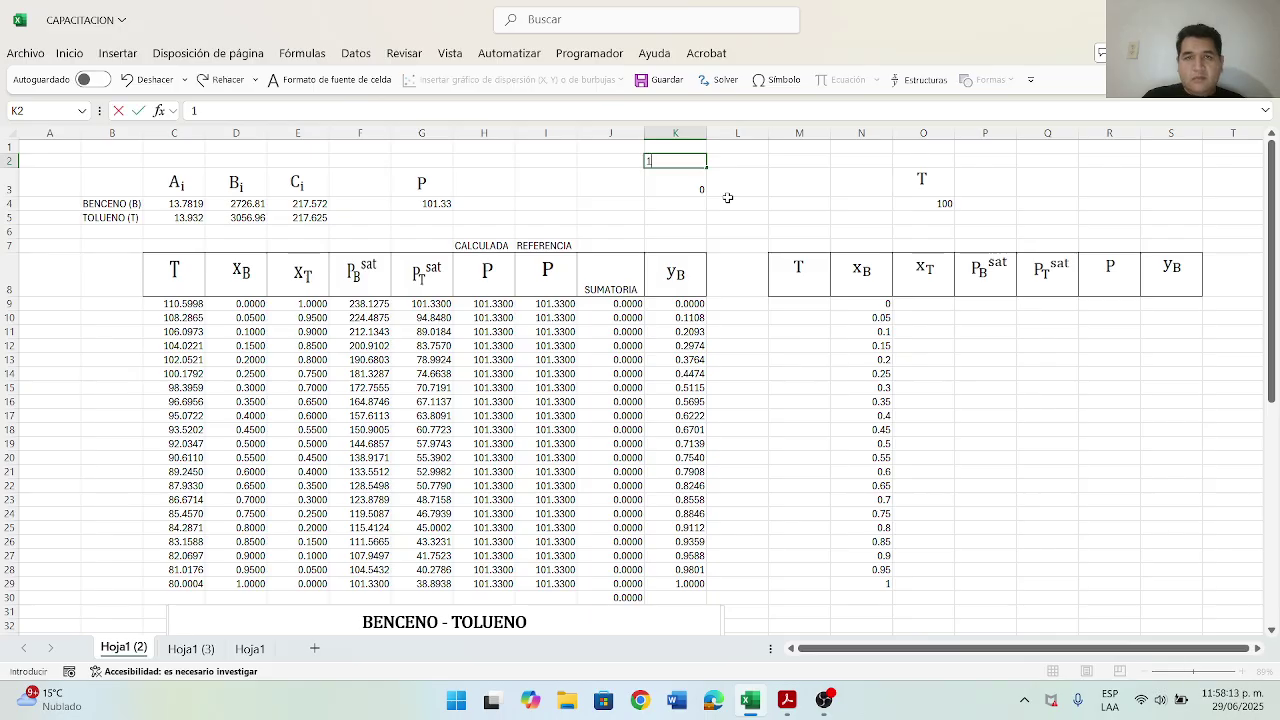
pyautogui.press('Right')
pyautogui.write('1')
pyautogui.press('Down')
pyautogui.write('0')
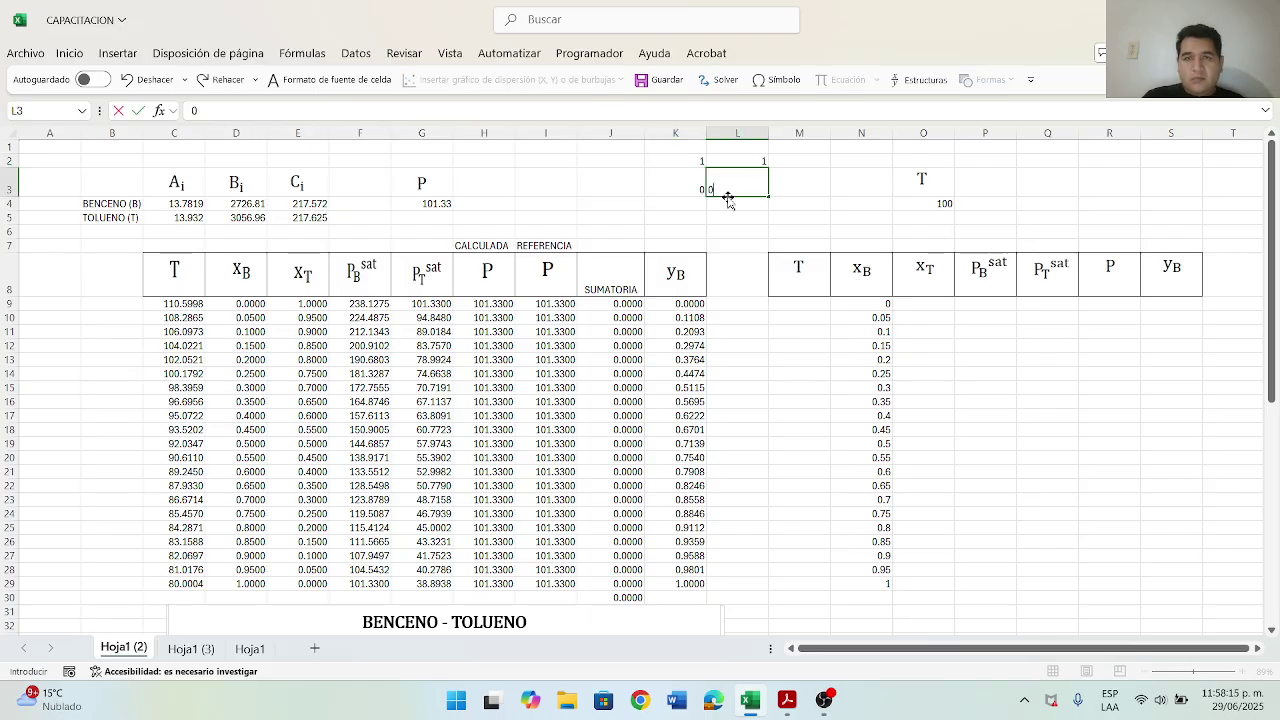
pyautogui.press('Return')
pyautogui.scroll(-7, 728, 200)
pyautogui.scroll(7, 728, 200)
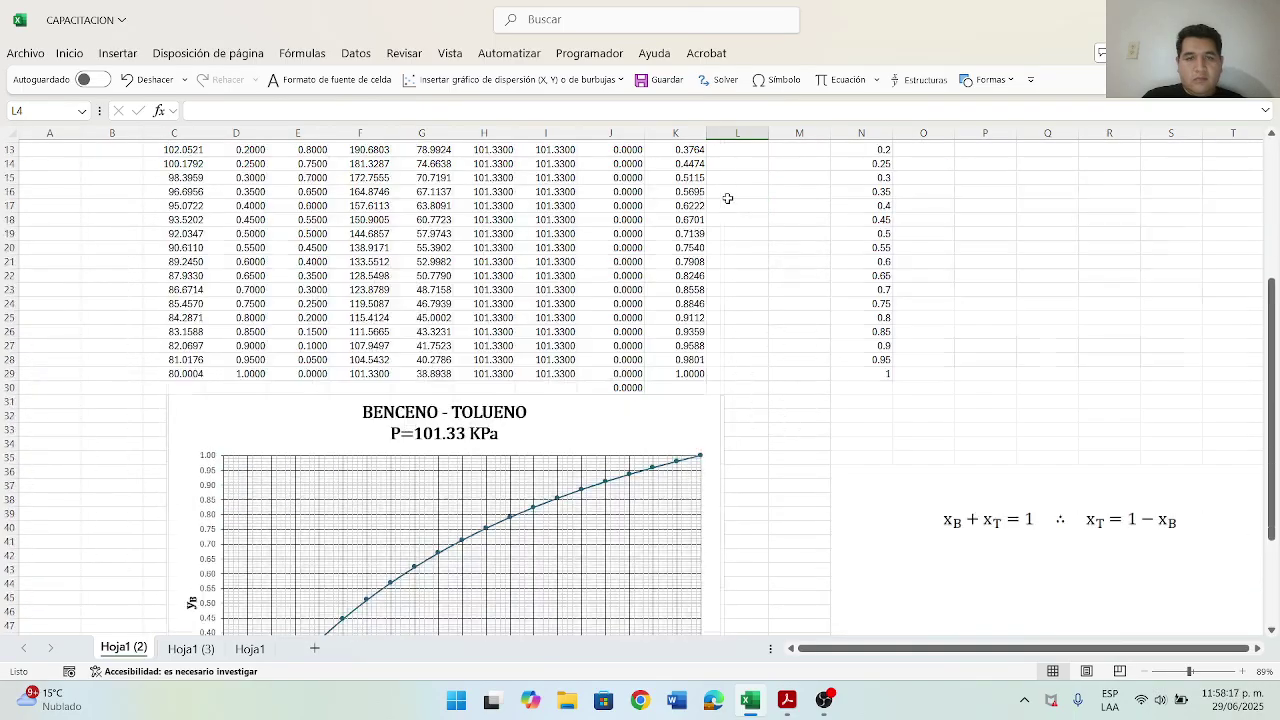
# Step: Enter 1 in K4 and L4 as another diagonal point and check the line in the y-x chart
pyautogui.click(700, 216)
pyautogui.click(702, 205)
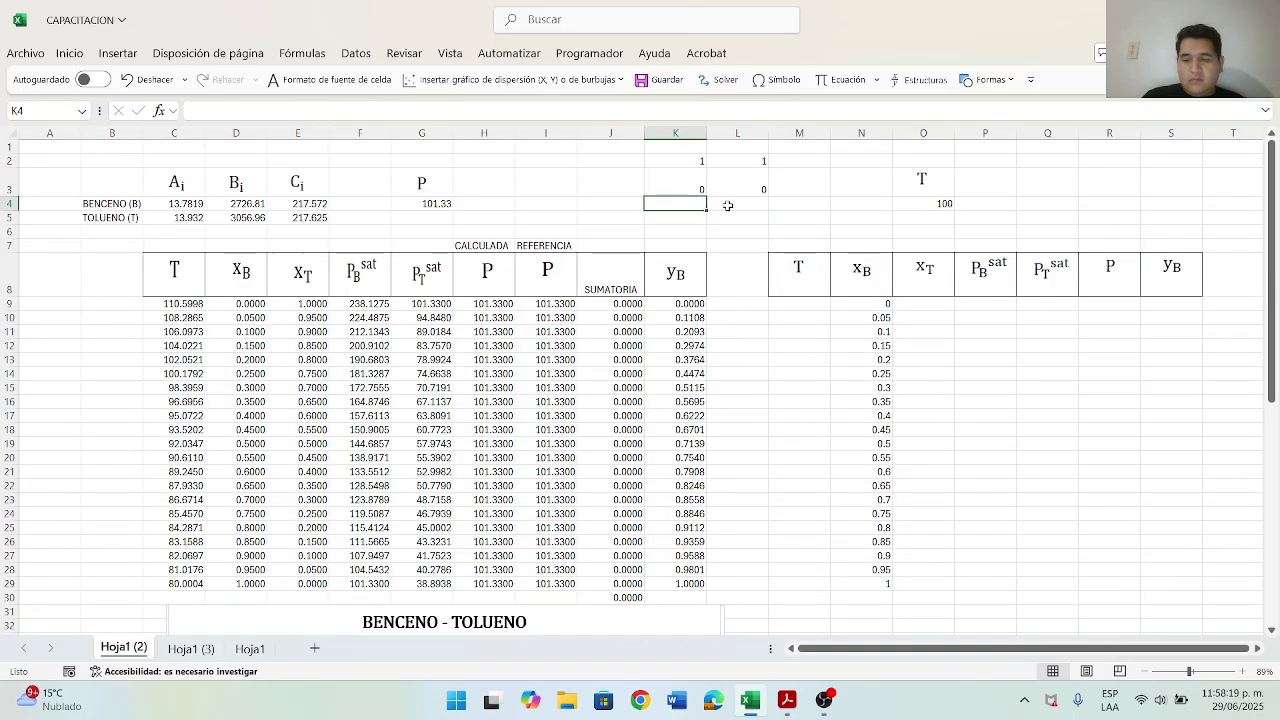
pyautogui.write('1')
pyautogui.press('Right')
pyautogui.write('1')
pyautogui.press('Right')
pyautogui.scroll(-10, 728, 205)
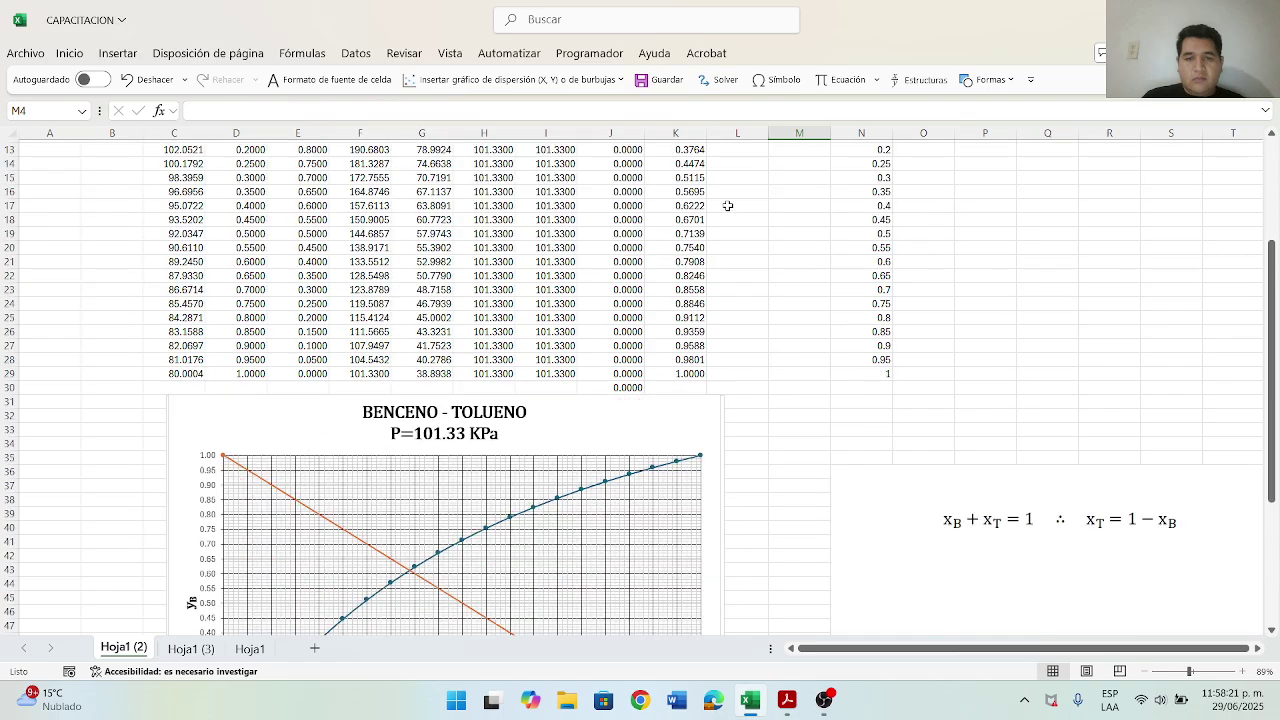
pyautogui.scroll(10, 728, 205)
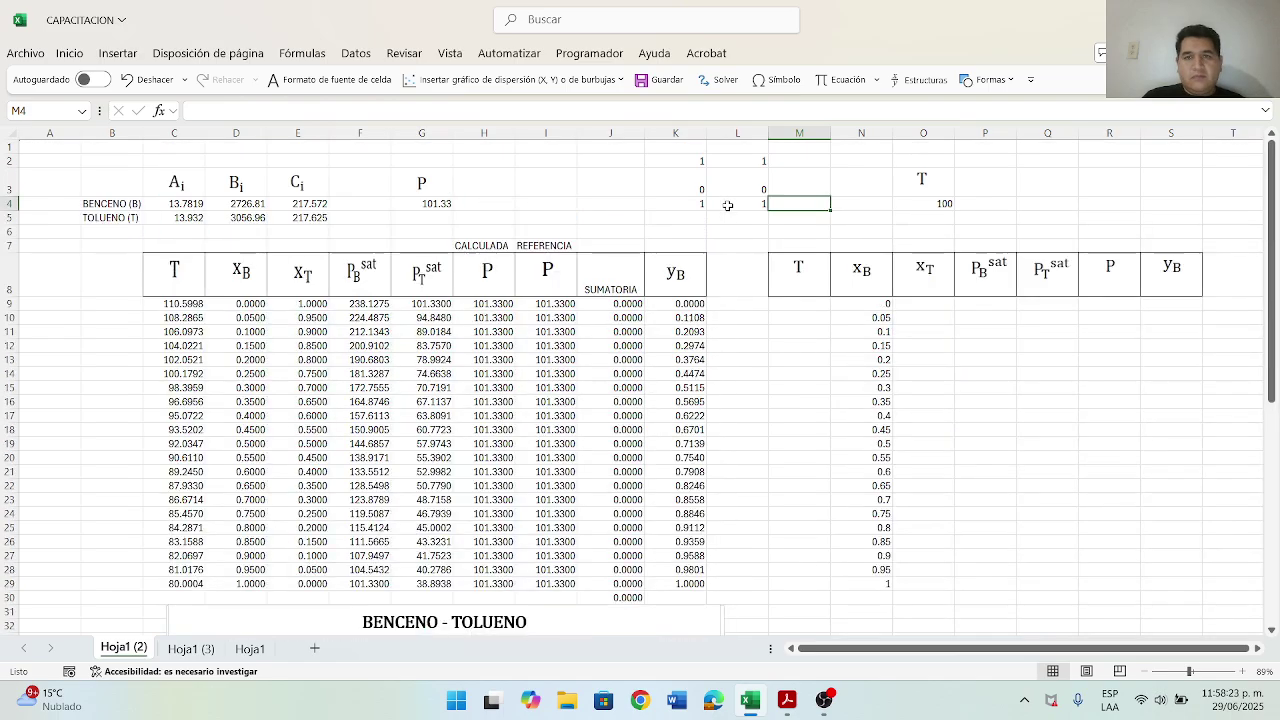
# Step: Clear the diagonal line's points from cells K2:L4 above the table
pyautogui.moveTo(694, 166); pyautogui.dragTo(745, 205)
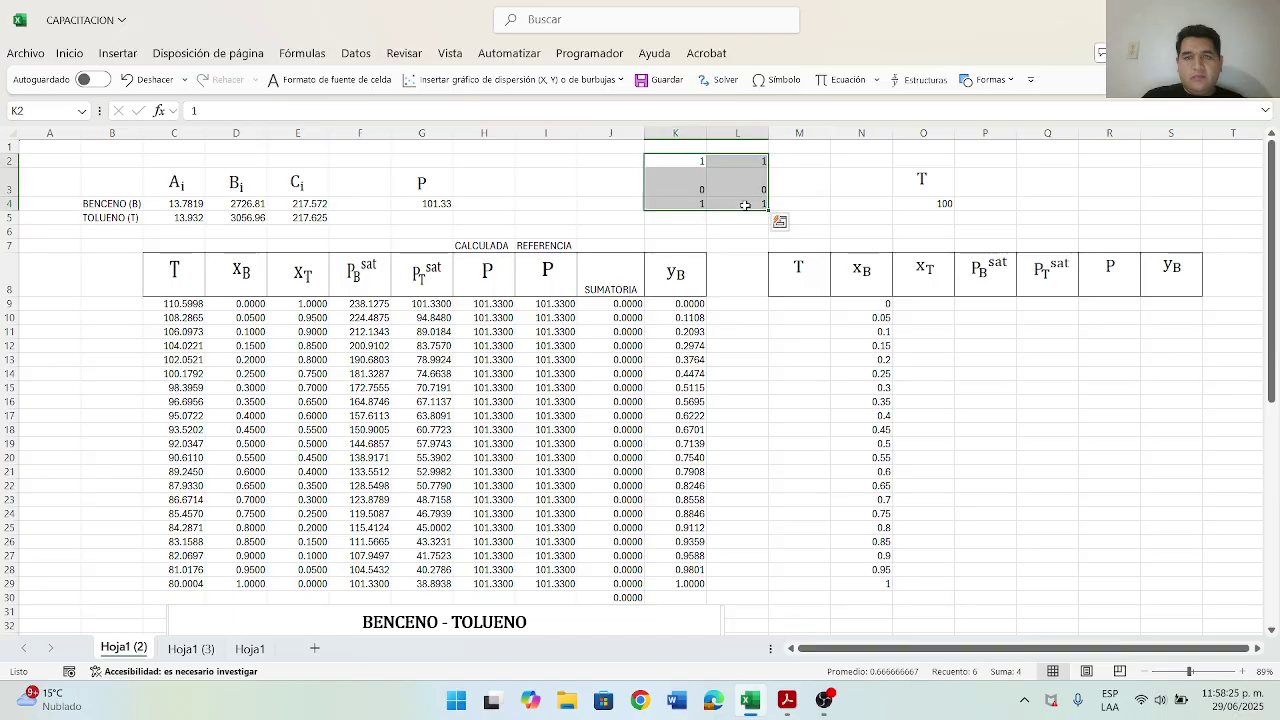
pyautogui.click(752, 204)
pyautogui.press('BackSpace')
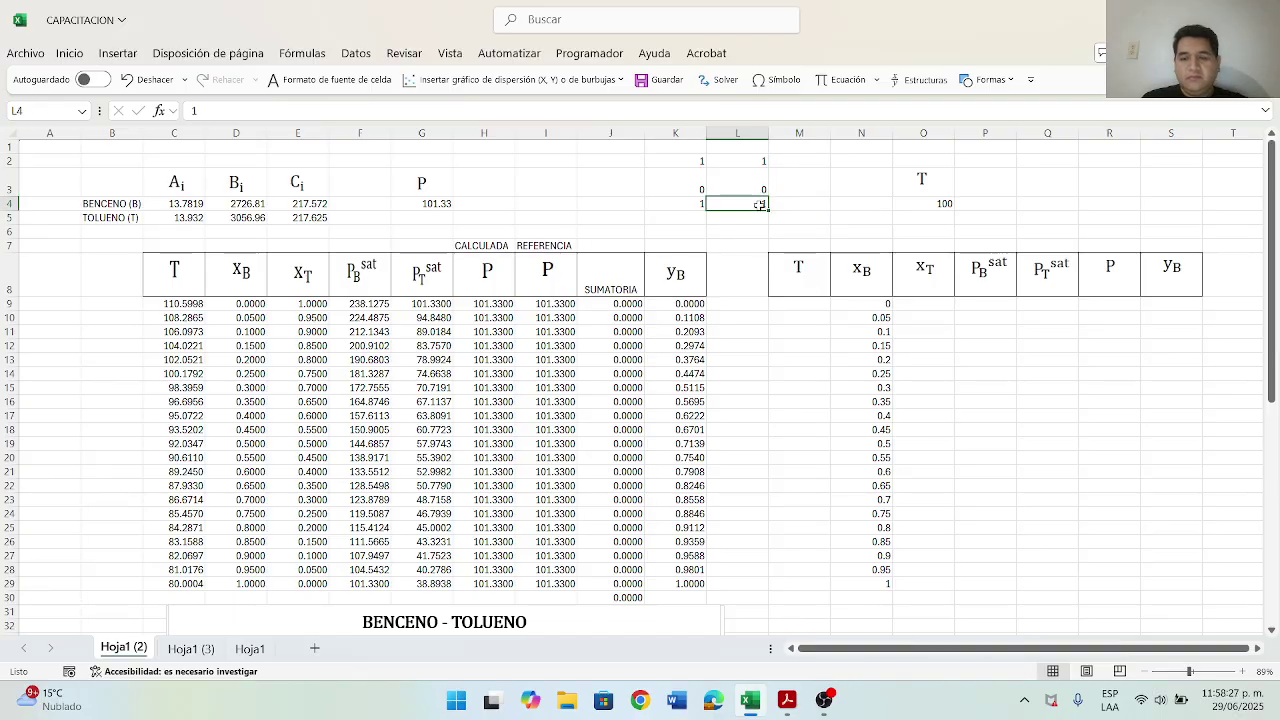
pyautogui.click(697, 205)
pyautogui.press('BackSpace')
pyautogui.click(691, 189)
pyautogui.press('BackSpace')
pyautogui.click(754, 192)
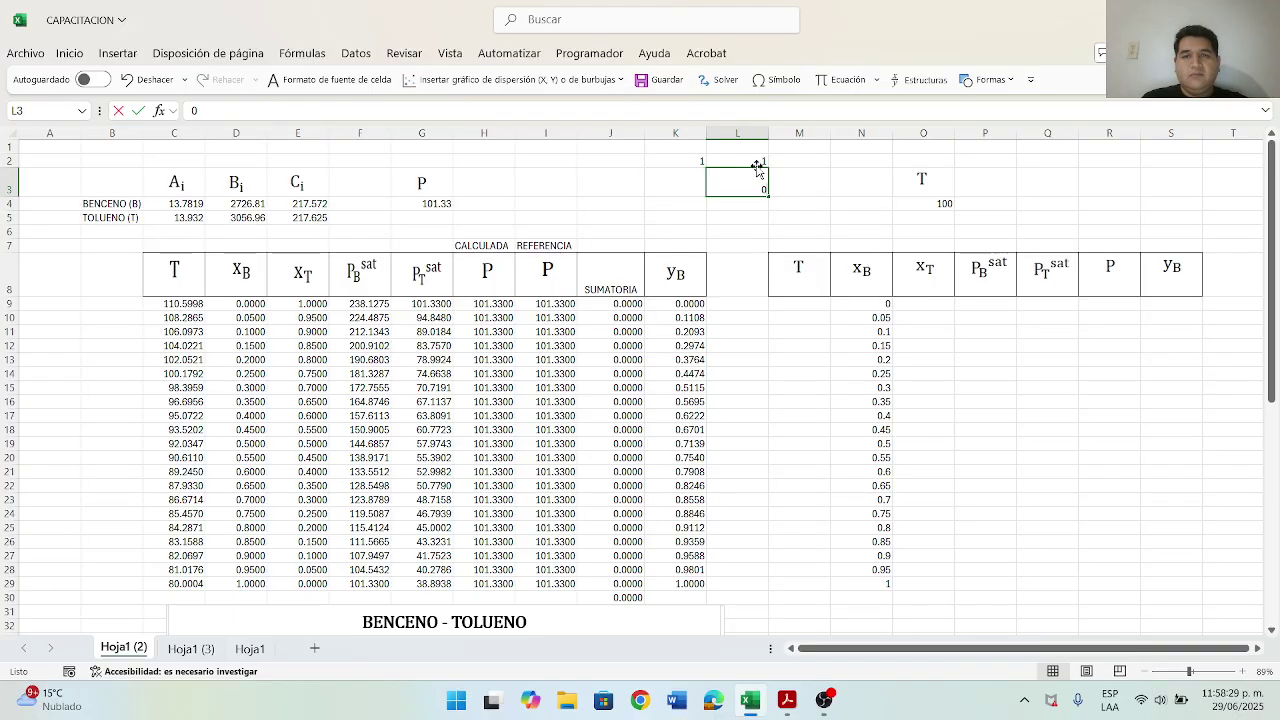
pyautogui.press('BackSpace')
pyautogui.click(755, 163)
pyautogui.press('BackSpace')
pyautogui.click(743, 215)
# Step: Open the y-x chart's second series for editing, keeping K2:K3 as its X values
pyautogui.scroll(-5, 654, 392)
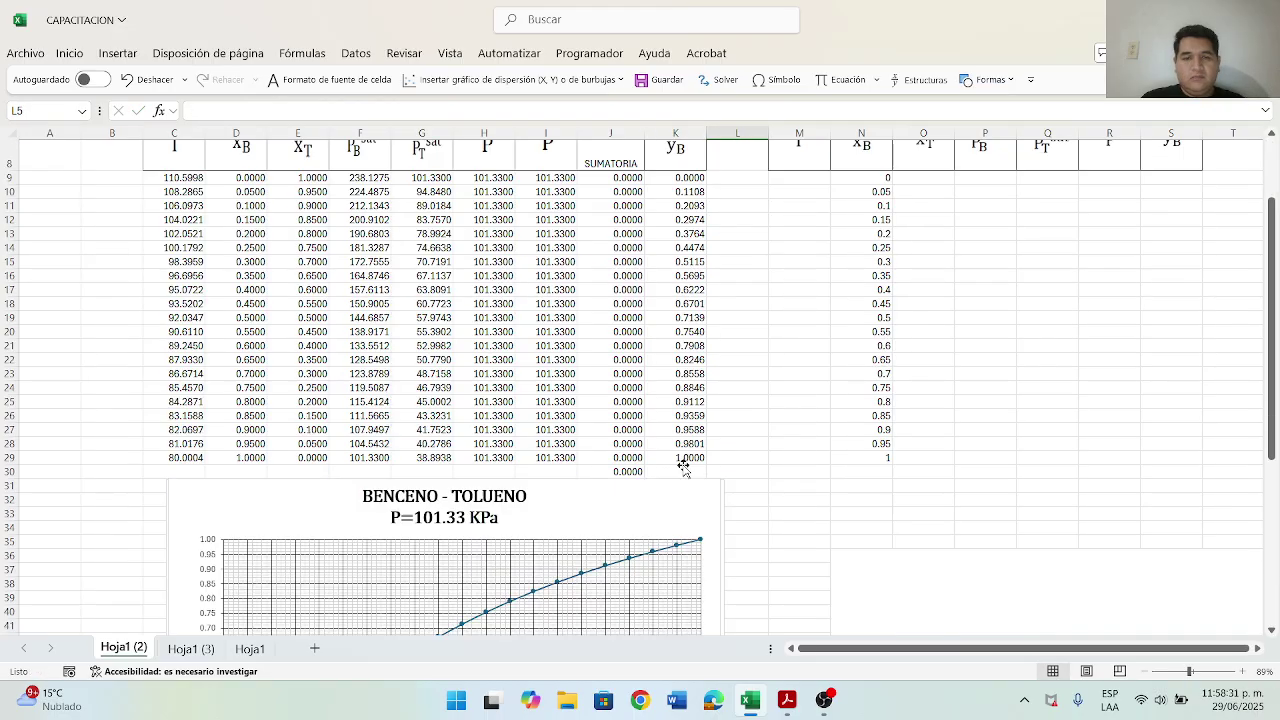
pyautogui.click(654, 392)
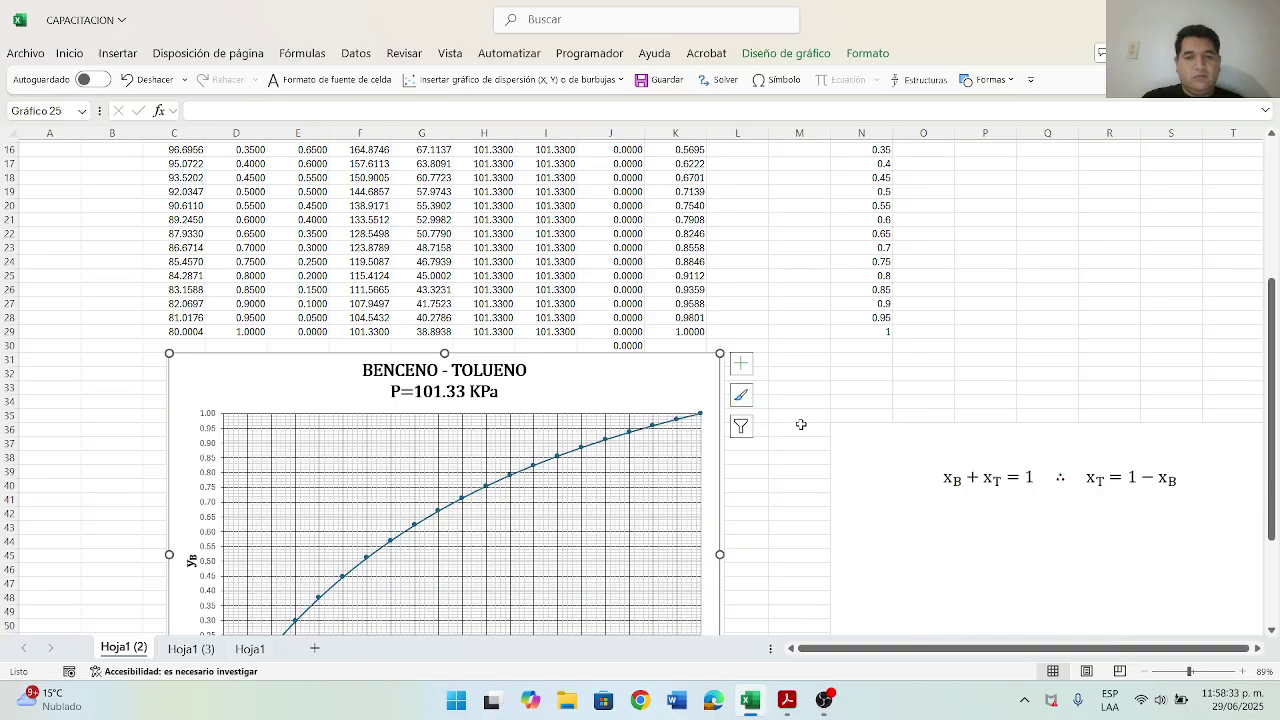
pyautogui.scroll(-5, 801, 426)
pyautogui.scroll(9, 790, 448)
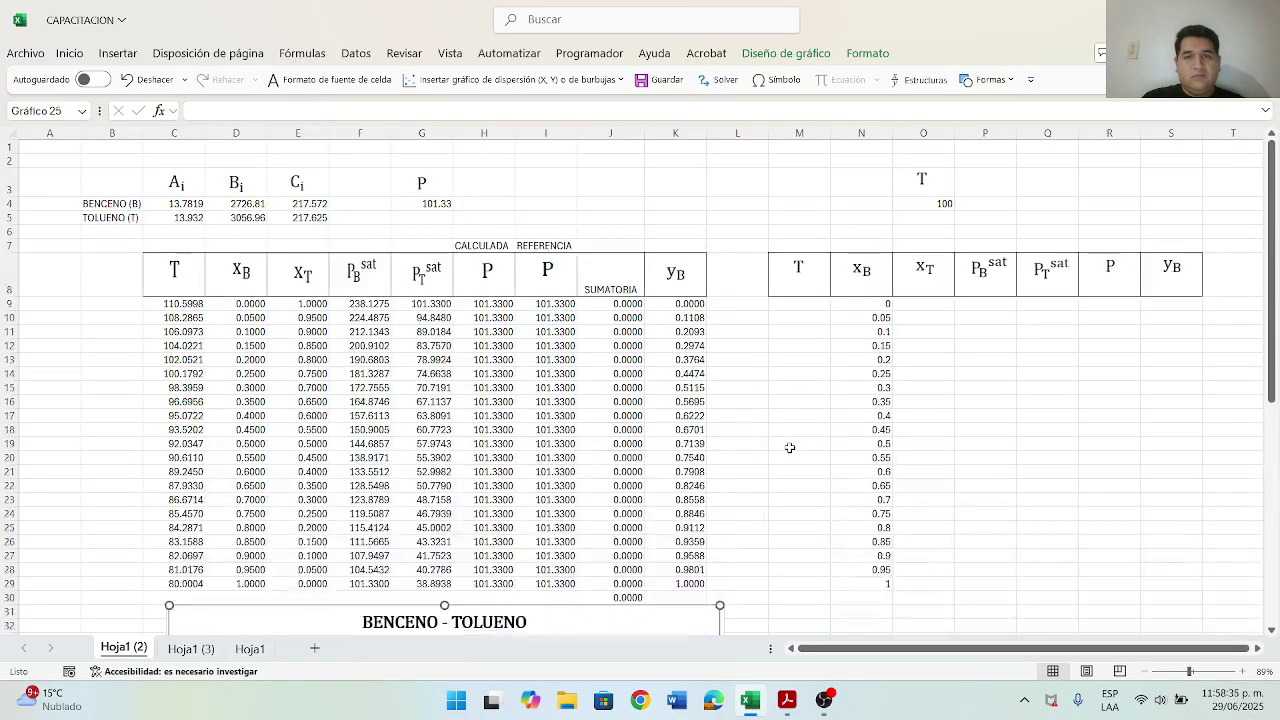
pyautogui.scroll(-2, 767, 461)
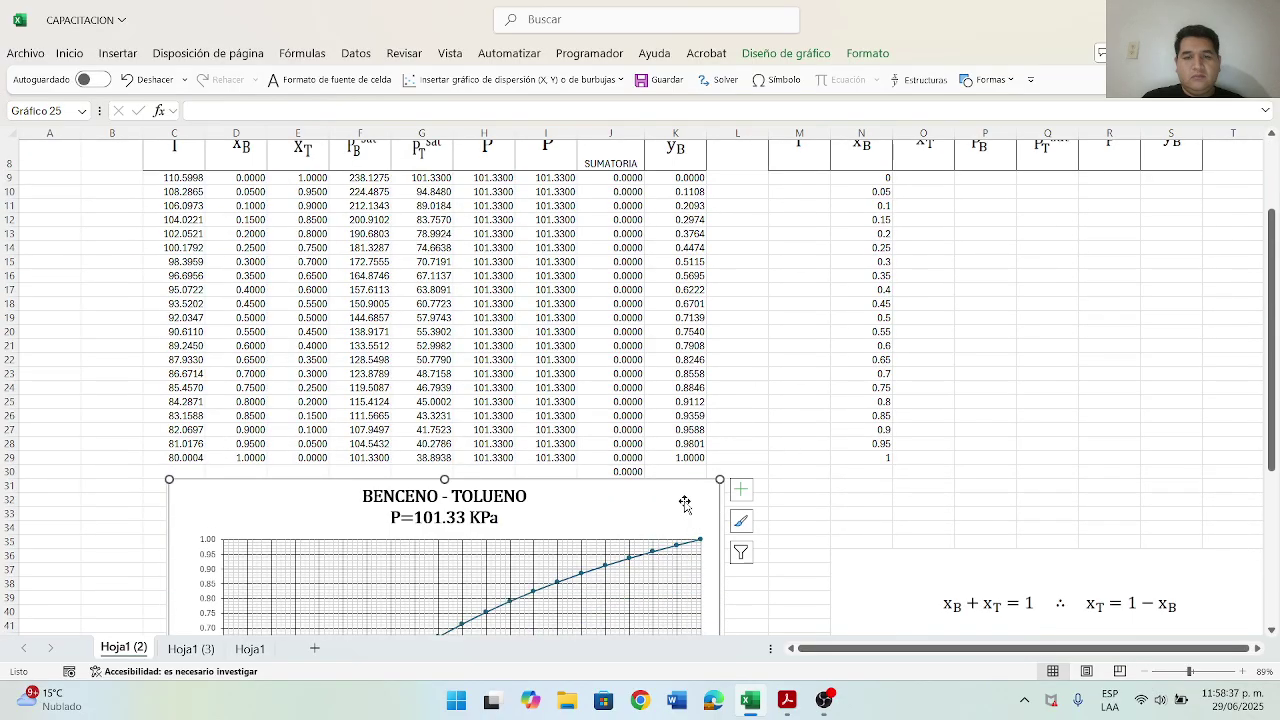
pyautogui.rightClick(685, 503)
pyautogui.click(760, 416)
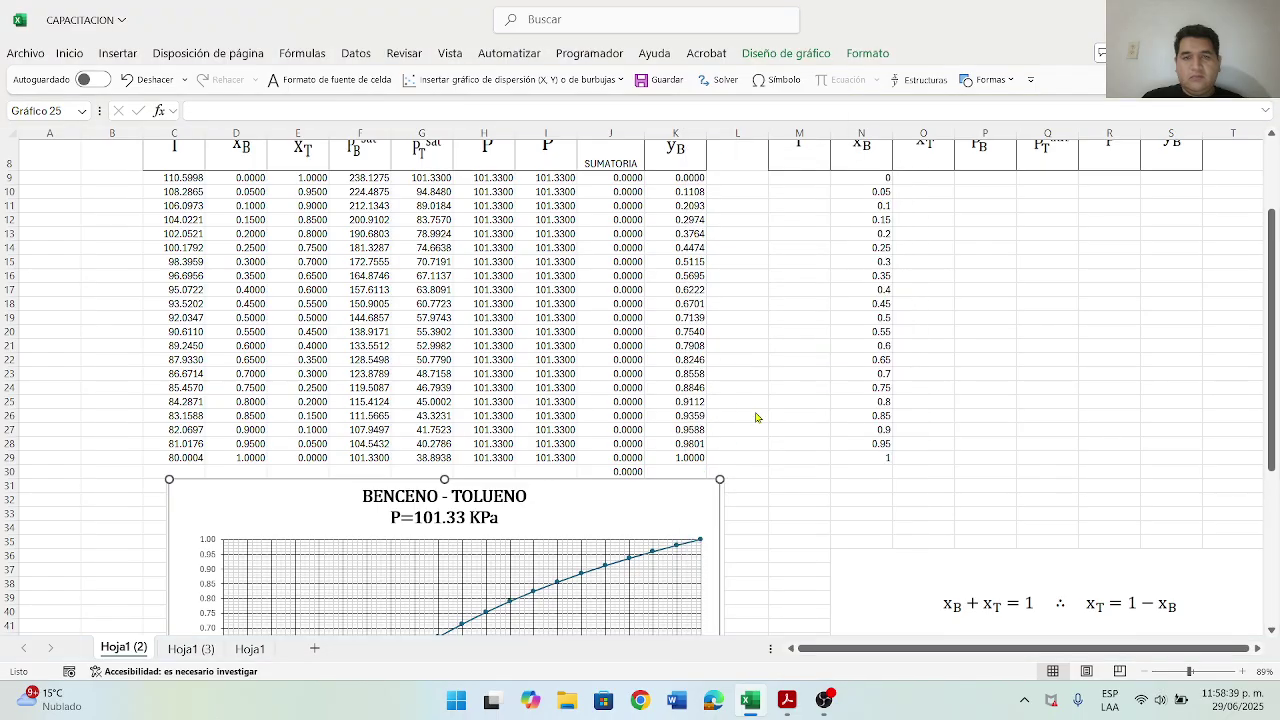
pyautogui.click(88, 294)
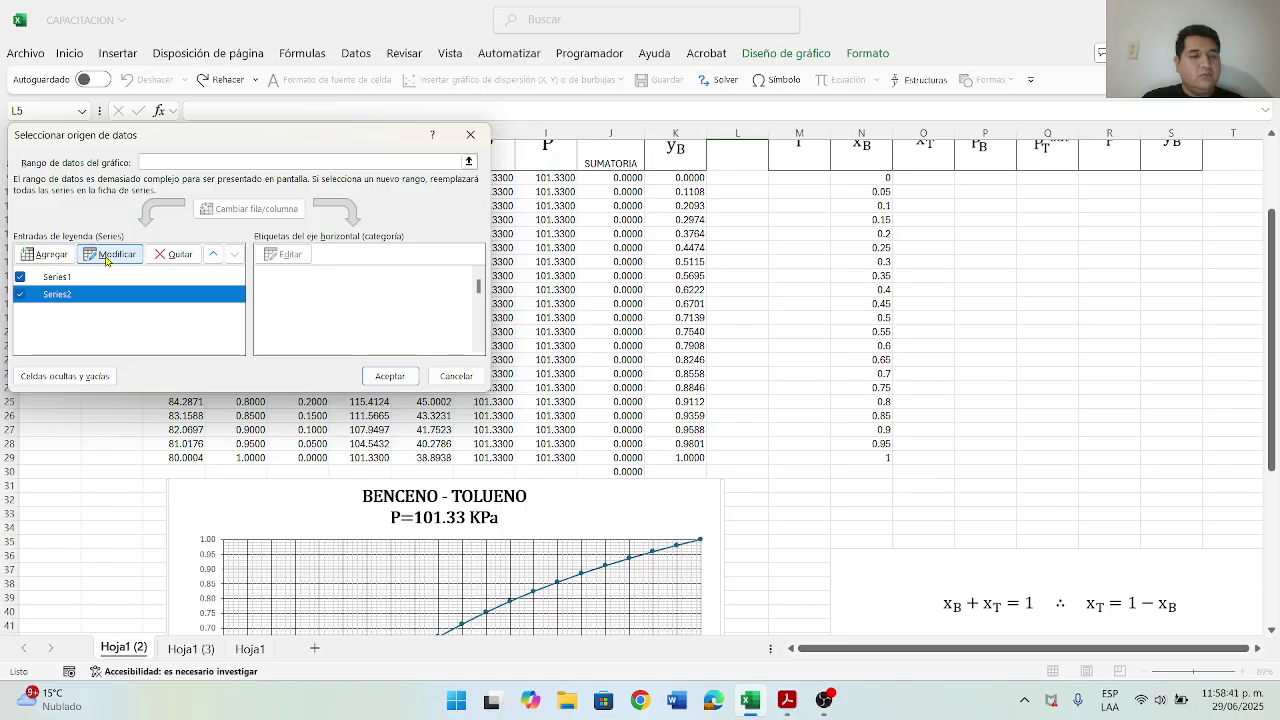
pyautogui.click(110, 254)
pyautogui.click(284, 263)
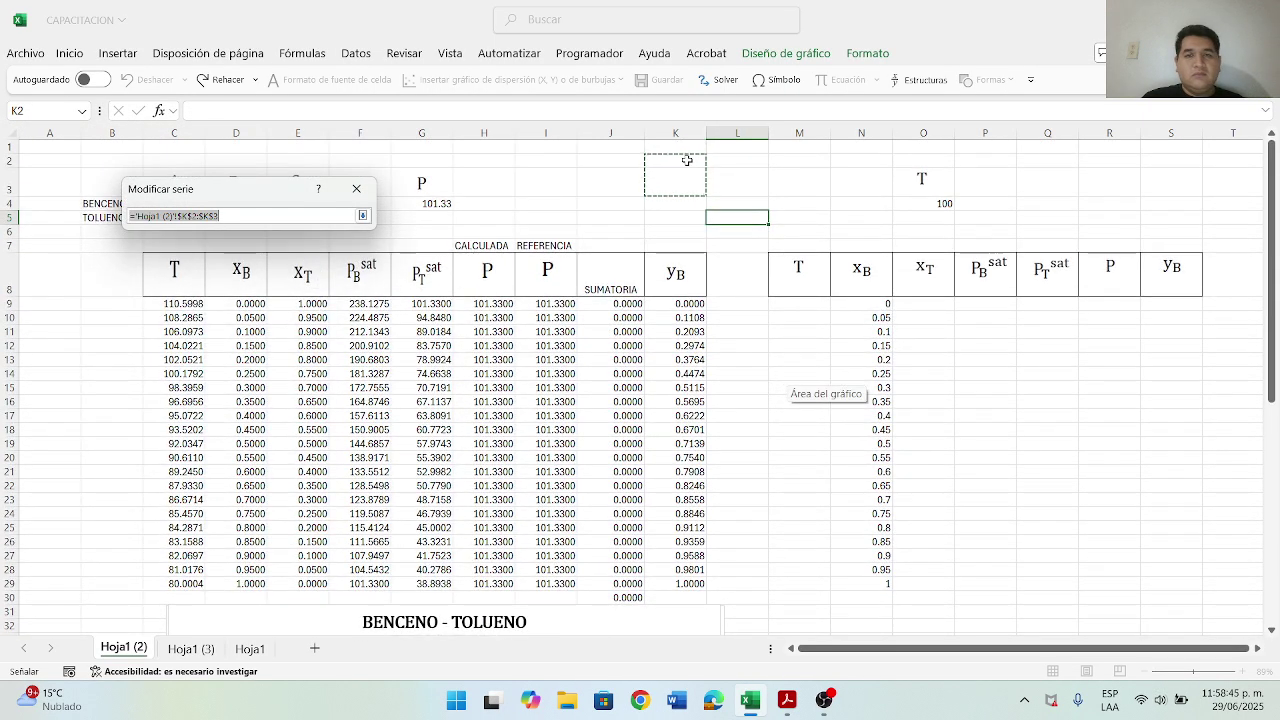
pyautogui.click(362, 215)
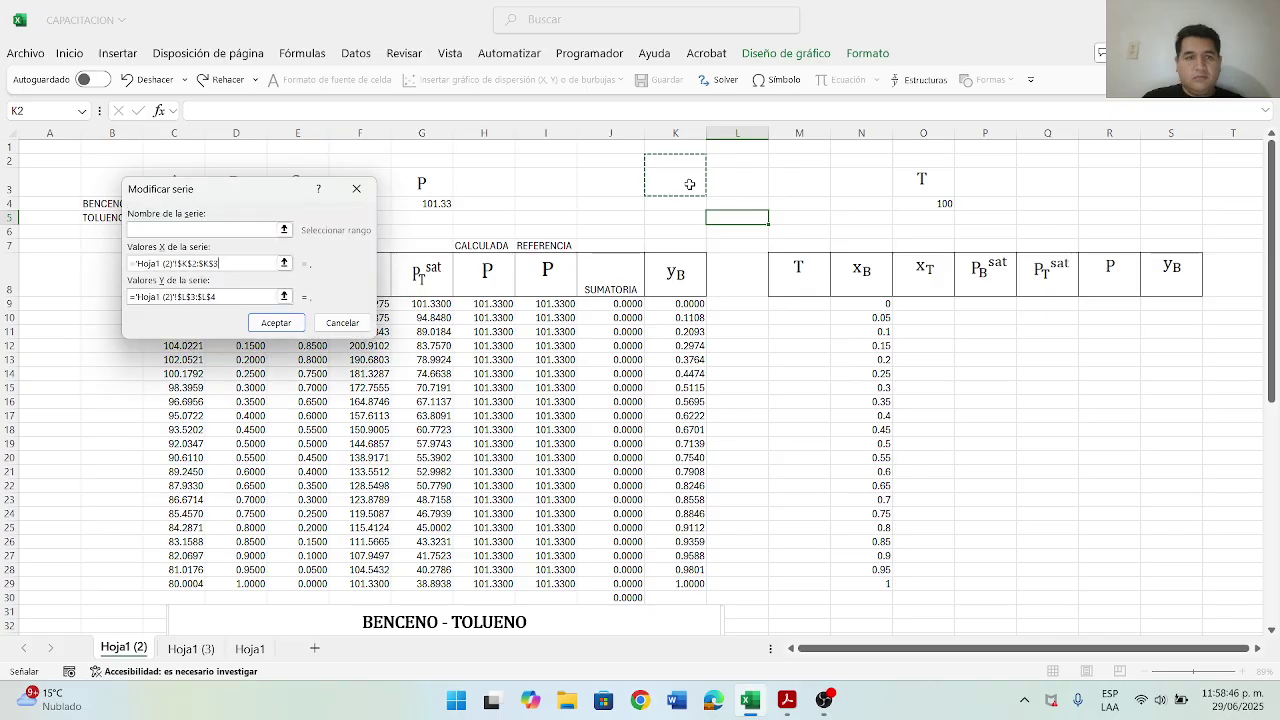
# Step: Set the second series' Y values to L2:L3 and apply the chart data
pyautogui.click(284, 296)
pyautogui.moveTo(736, 163); pyautogui.dragTo(733, 187)
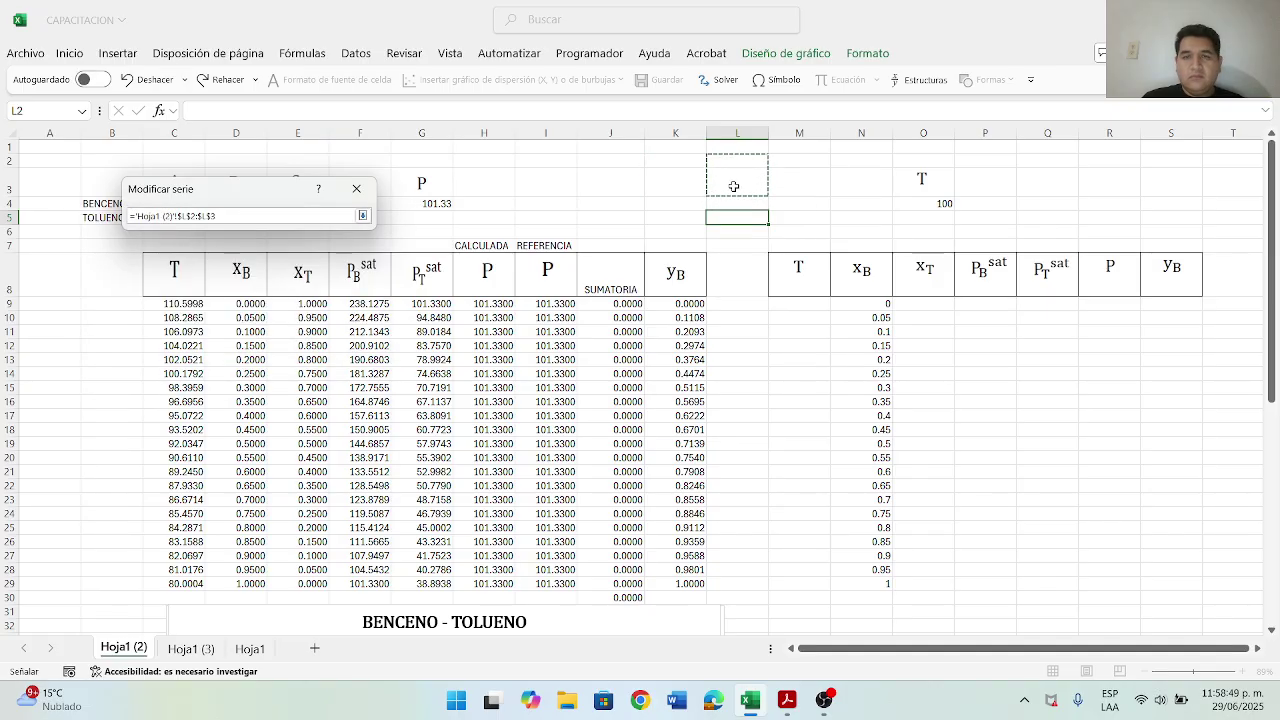
pyautogui.press('Return')
pyautogui.press('Return')
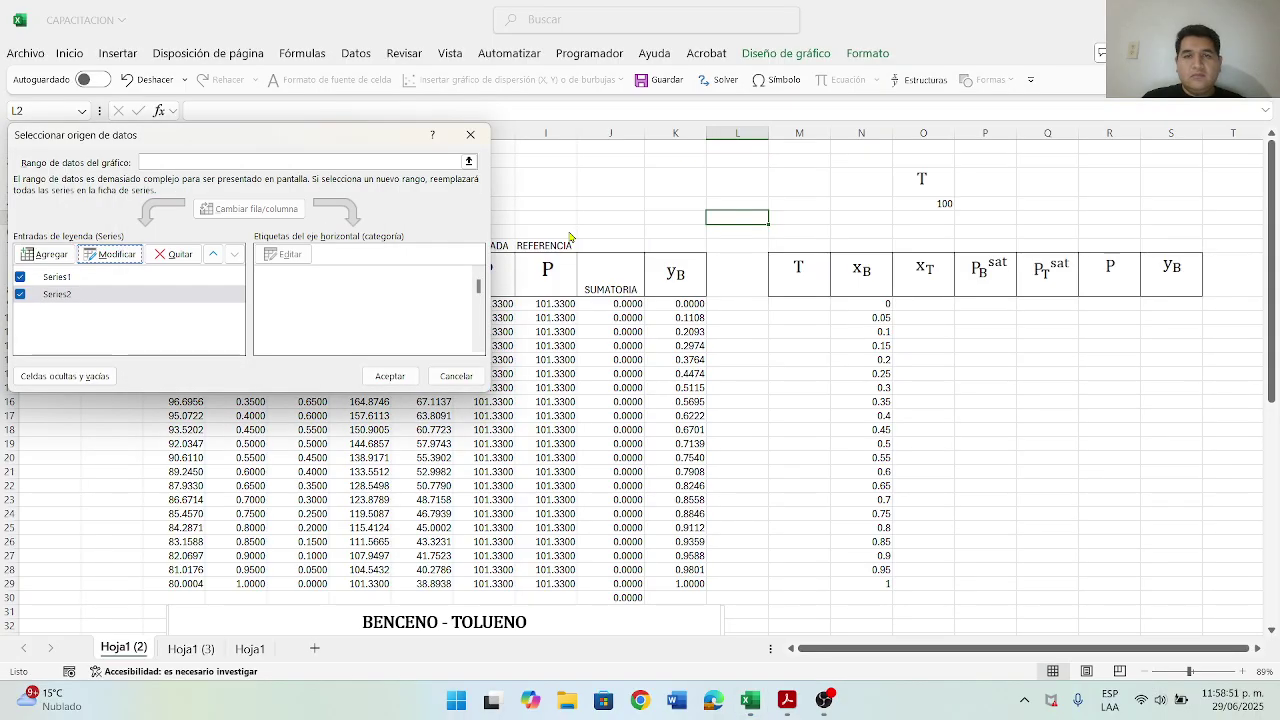
pyautogui.click(390, 376)
# Step: Enter 0 in K2 and L2 and 1 in K3 and L3, and check the diagonal in the y-x chart
pyautogui.click(673, 163)
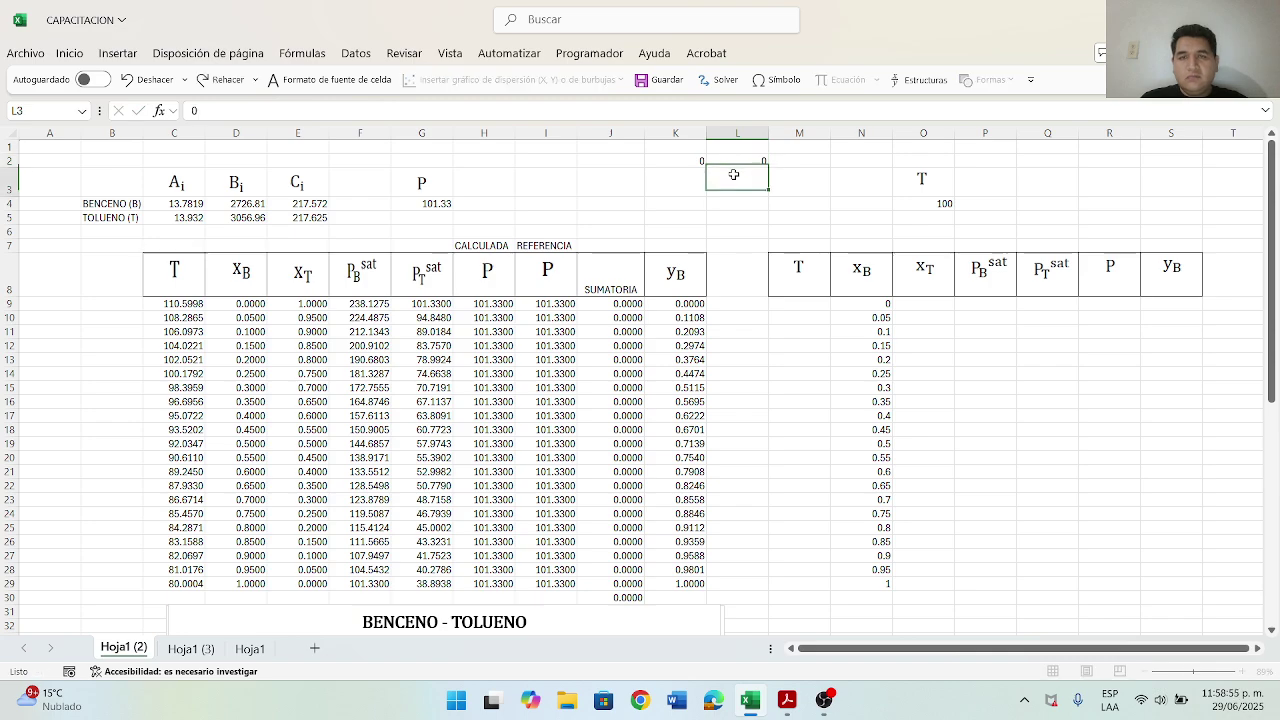
pyautogui.press('Return')
pyautogui.press('Right')
pyautogui.press('Right')
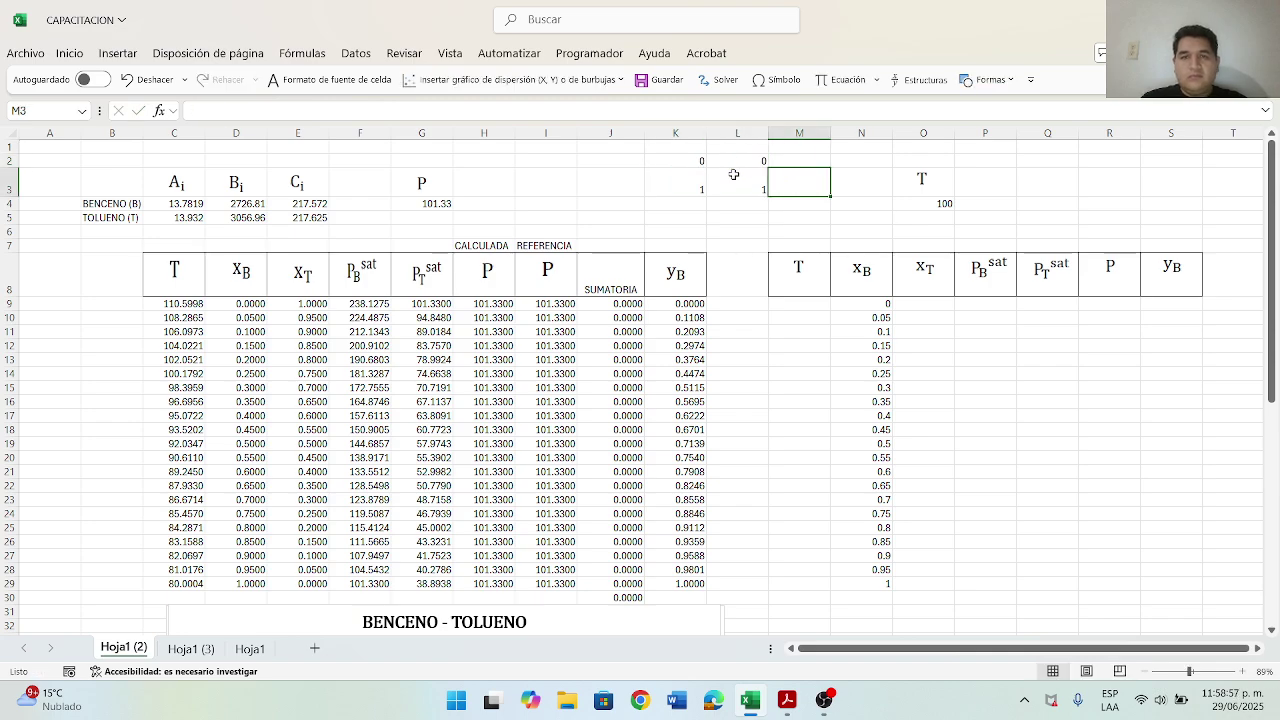
pyautogui.scroll(-4, 723, 297)
pyautogui.scroll(-5, 723, 297)
pyautogui.click(712, 220)
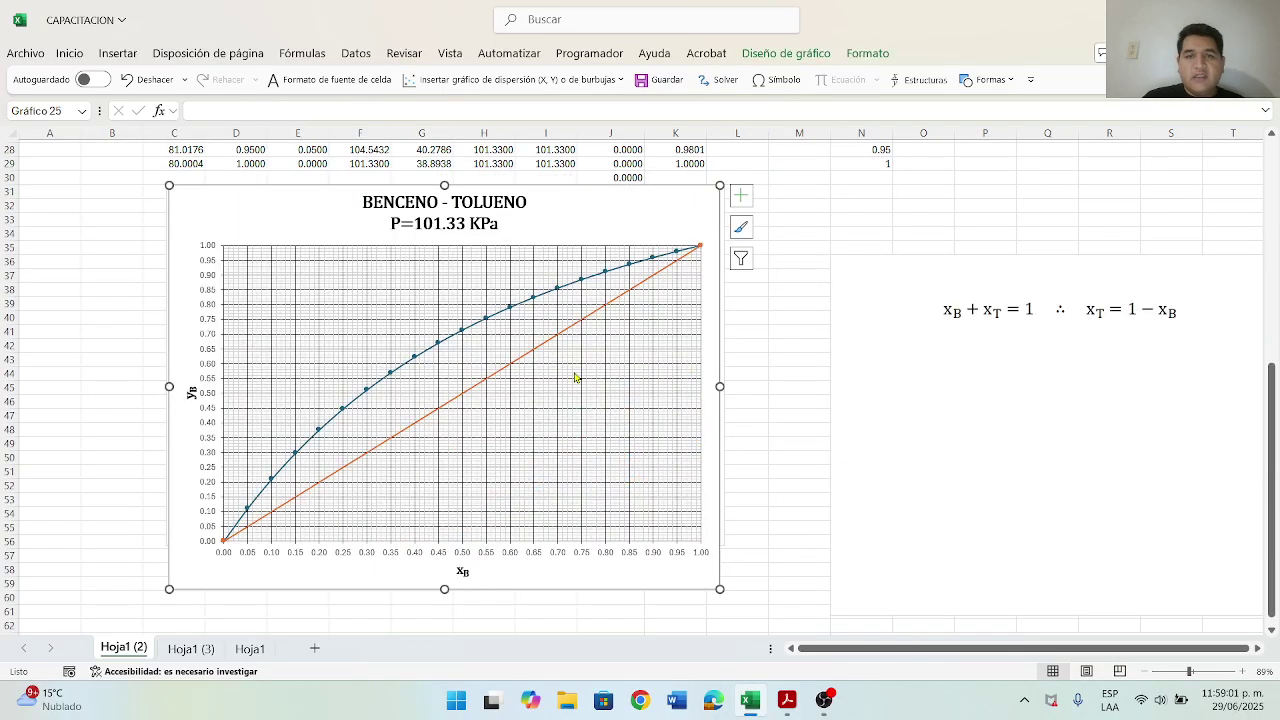
# Step: Move the y-x chart directly below the temperature-composition chart
pyautogui.moveTo(666, 206)
pyautogui.mouseDown()
pyautogui.moveTo(663, 217)
pyautogui.moveTo(670, 208)
pyautogui.mouseUp()
pyautogui.click(782, 328)
pyautogui.scroll(5, 797, 379)
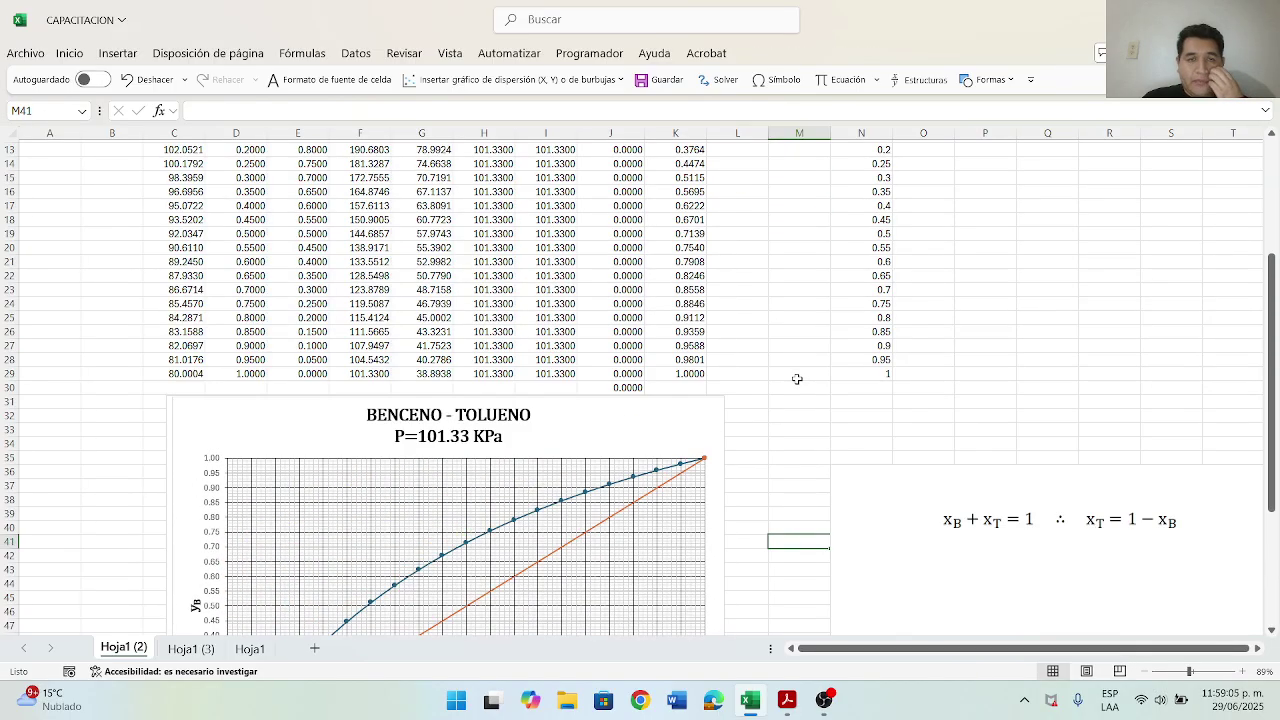
pyautogui.scroll(-7, 777, 408)
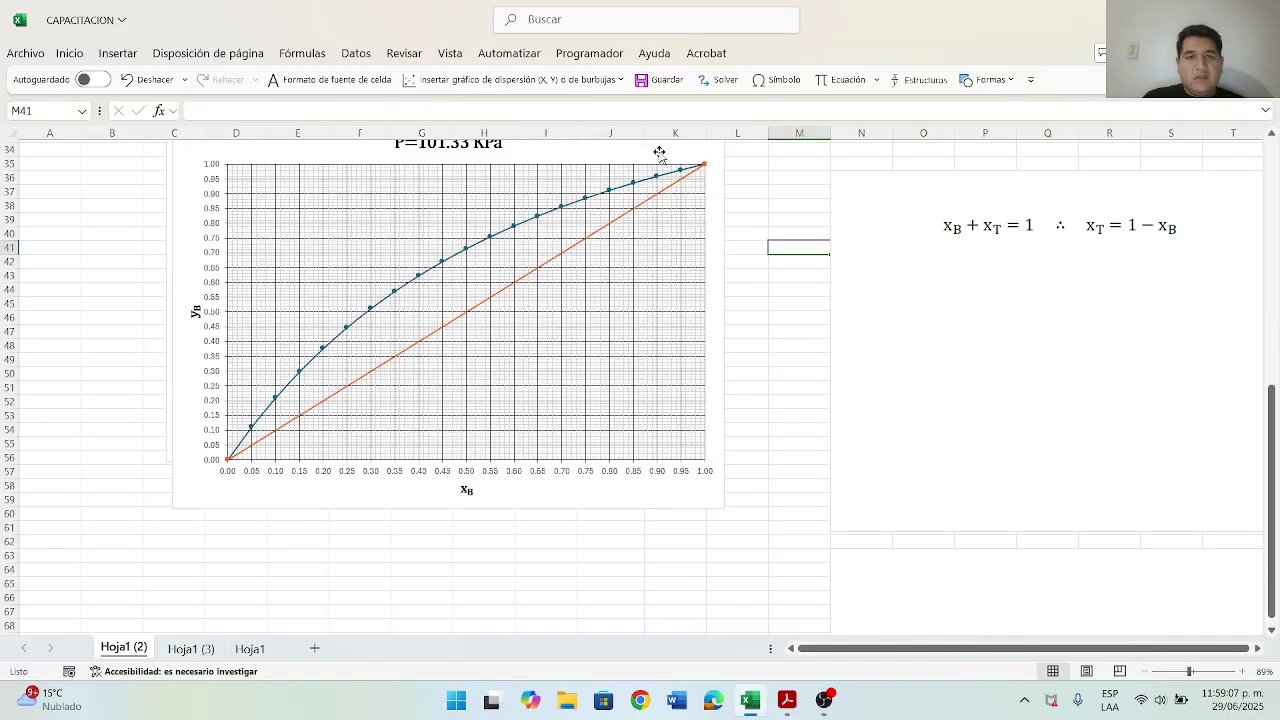
pyautogui.moveTo(659, 152); pyautogui.dragTo(659, 517)
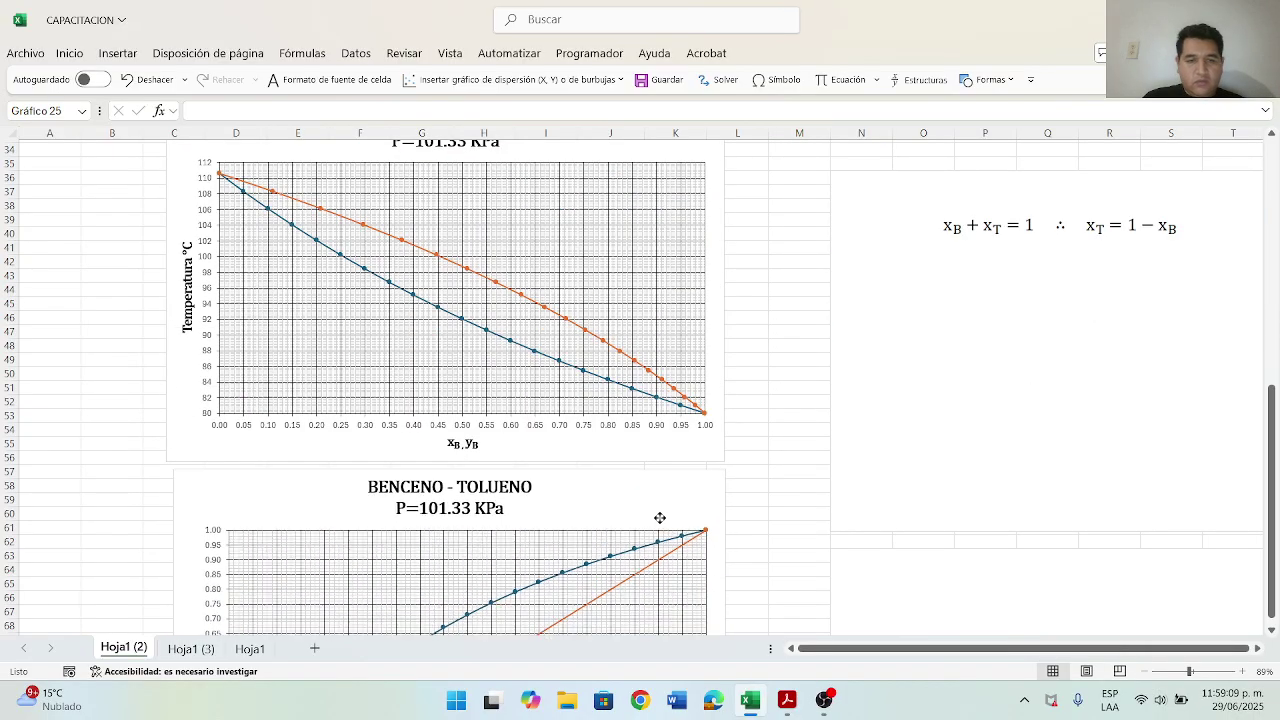
pyautogui.click(757, 372)
pyautogui.scroll(-4, 769, 378)
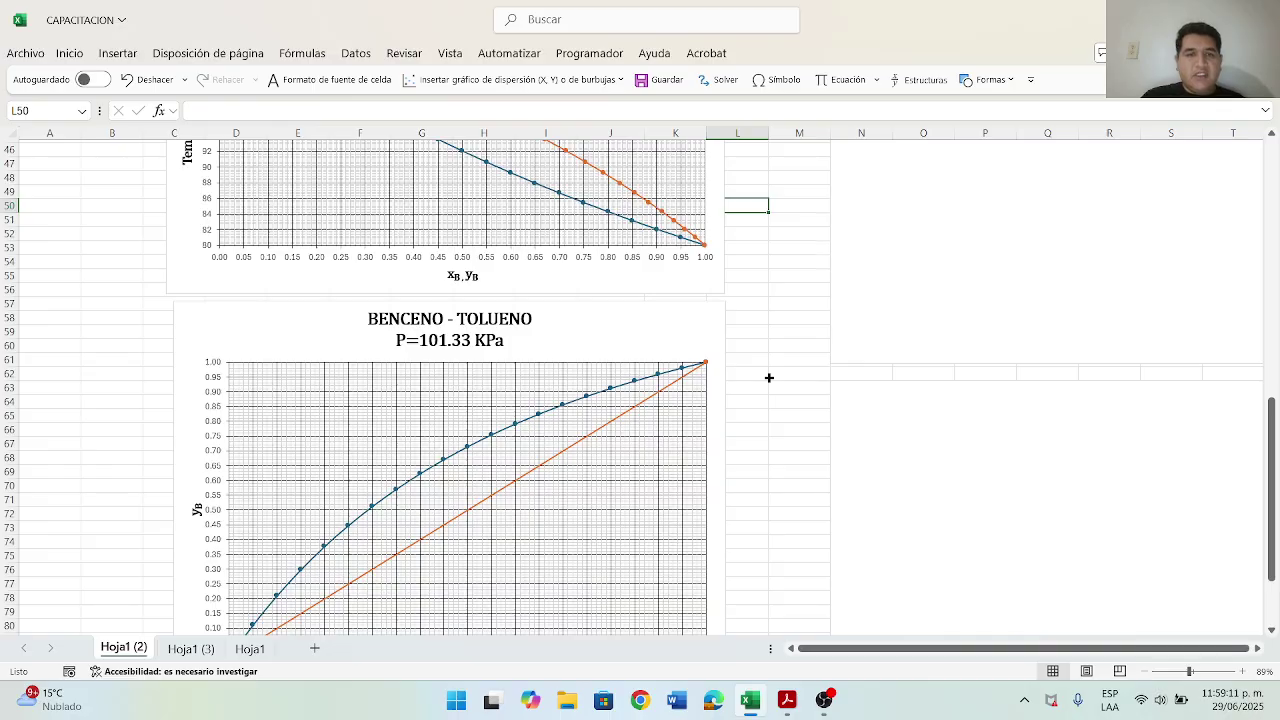
pyautogui.scroll(11, 767, 380)
pyautogui.scroll(-7, 767, 380)
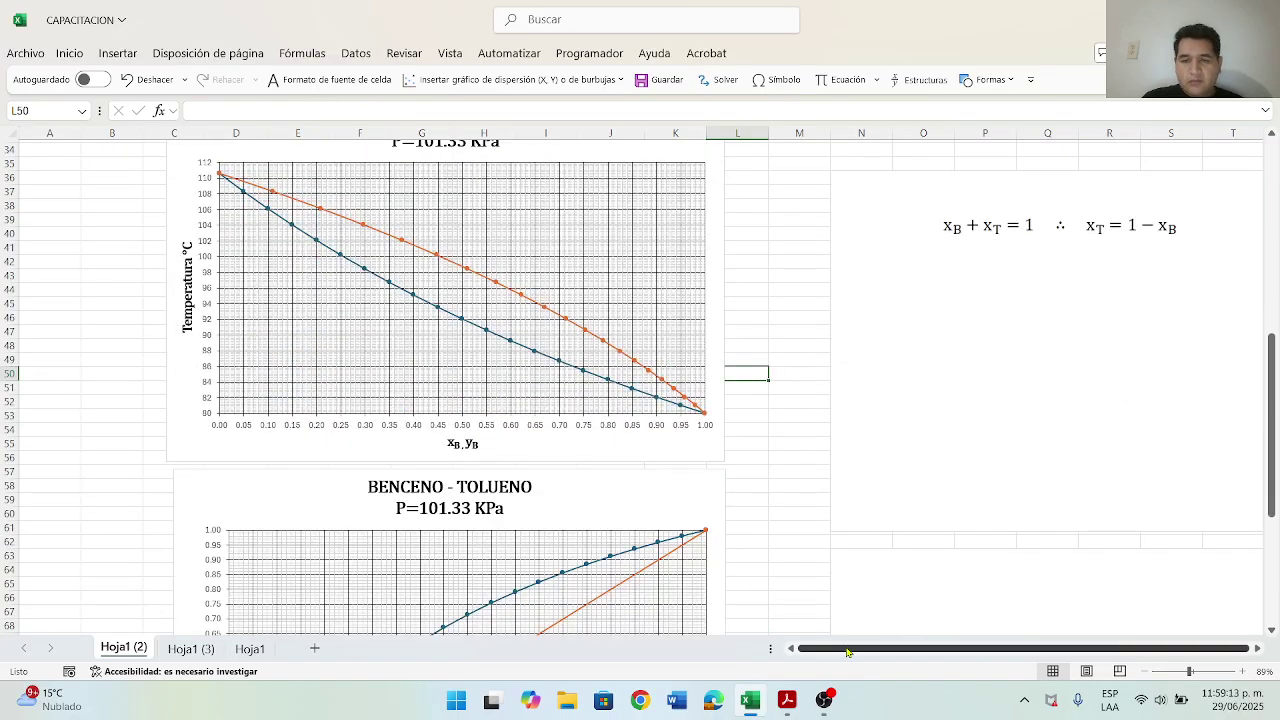
# Step: Move the xB + xT = 1 equation image to the first table's lower left corner and the blank chart up under the second table
pyautogui.moveTo(1185, 678); pyautogui.dragTo(1184, 678)
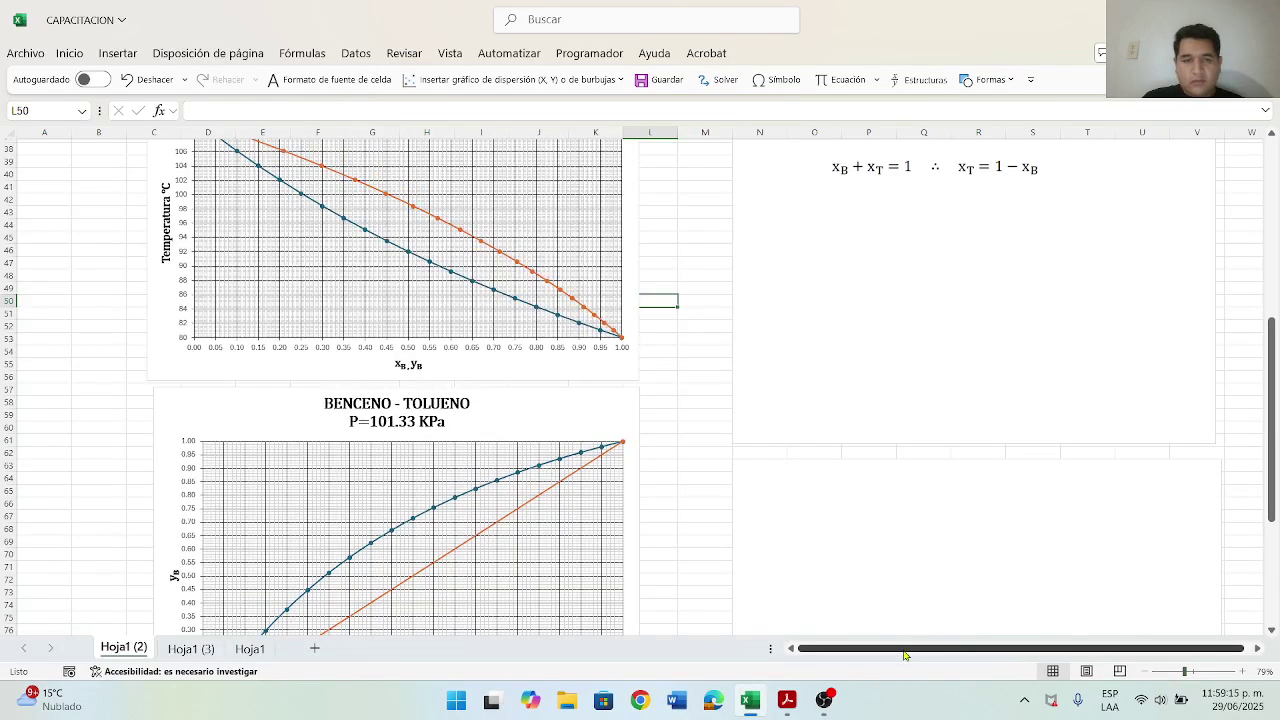
pyautogui.moveTo(907, 651); pyautogui.dragTo(1021, 657)
pyautogui.moveTo(938, 268); pyautogui.dragTo(594, 170)
pyautogui.scroll(3, 601, 258)
pyautogui.moveTo(601, 258); pyautogui.dragTo(168, 247)
pyautogui.scroll(1, 811, 397)
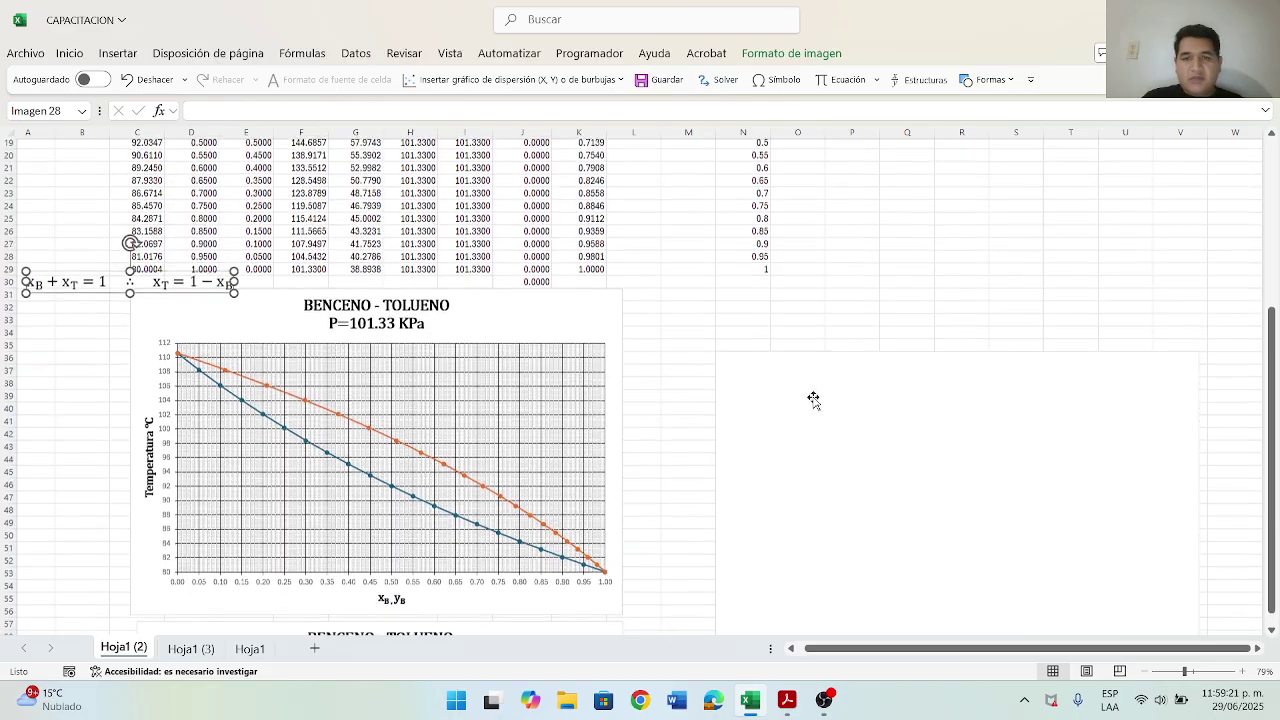
pyautogui.click(829, 360)
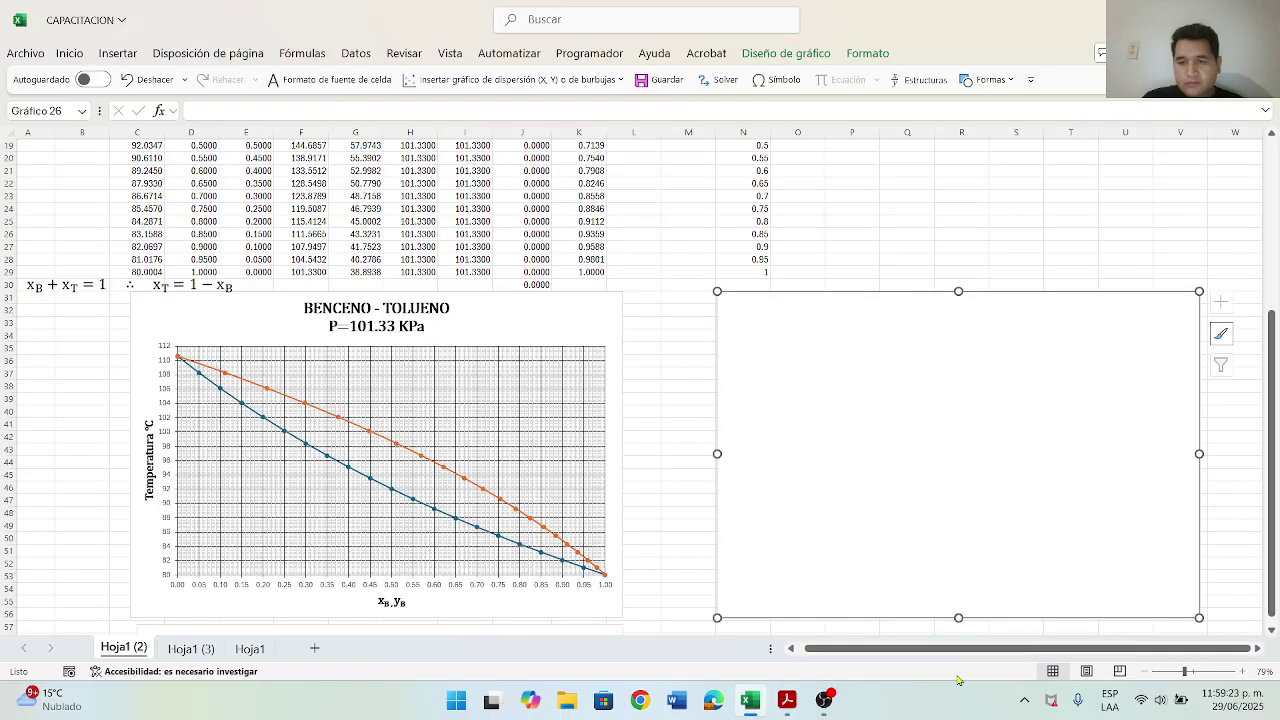
pyautogui.scroll(6, 1109, 478)
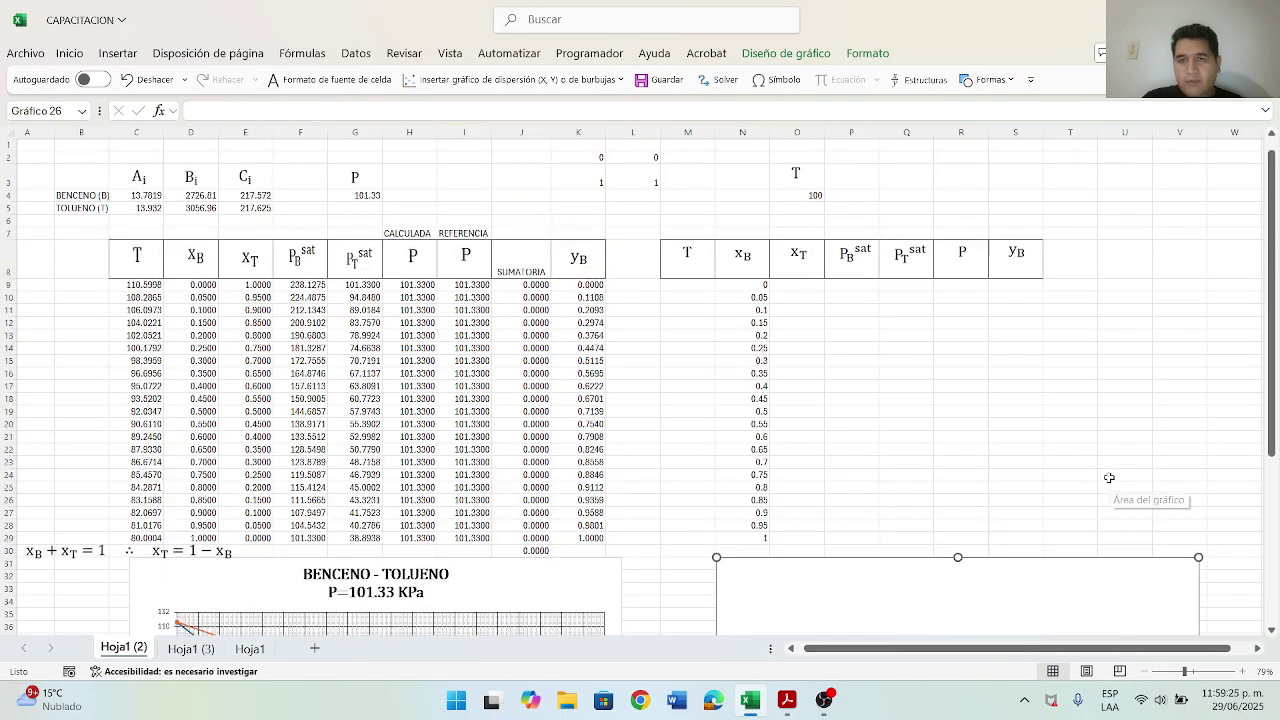
# Step: Link the second table's T column to the temperature in O4, filling M9 down to M29
pyautogui.click(820, 197)
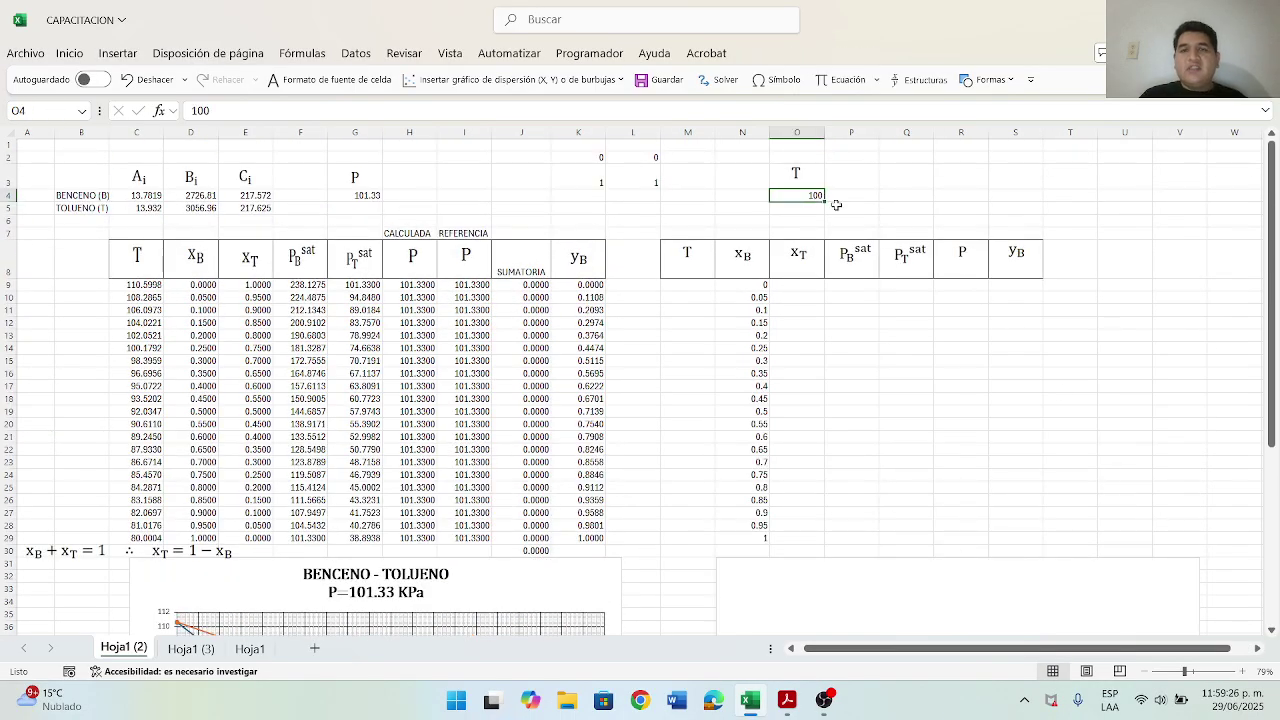
pyautogui.click(702, 283)
pyautogui.write('=')
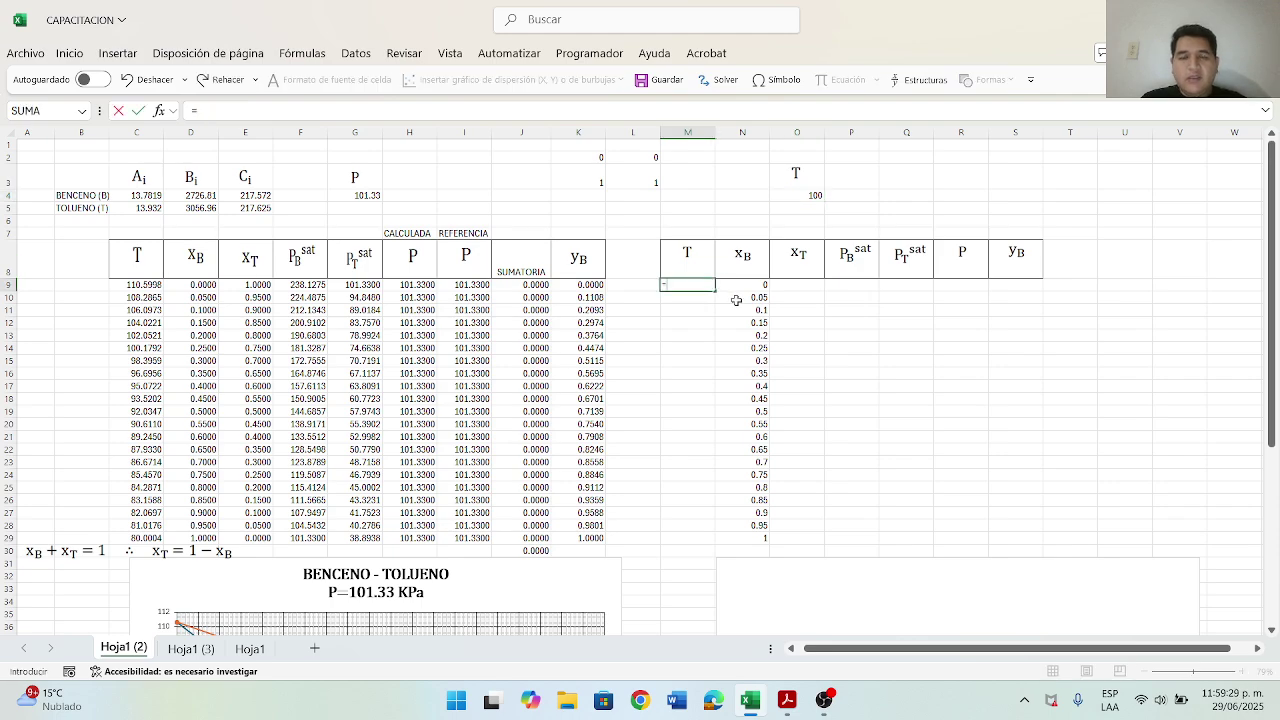
pyautogui.click(794, 198)
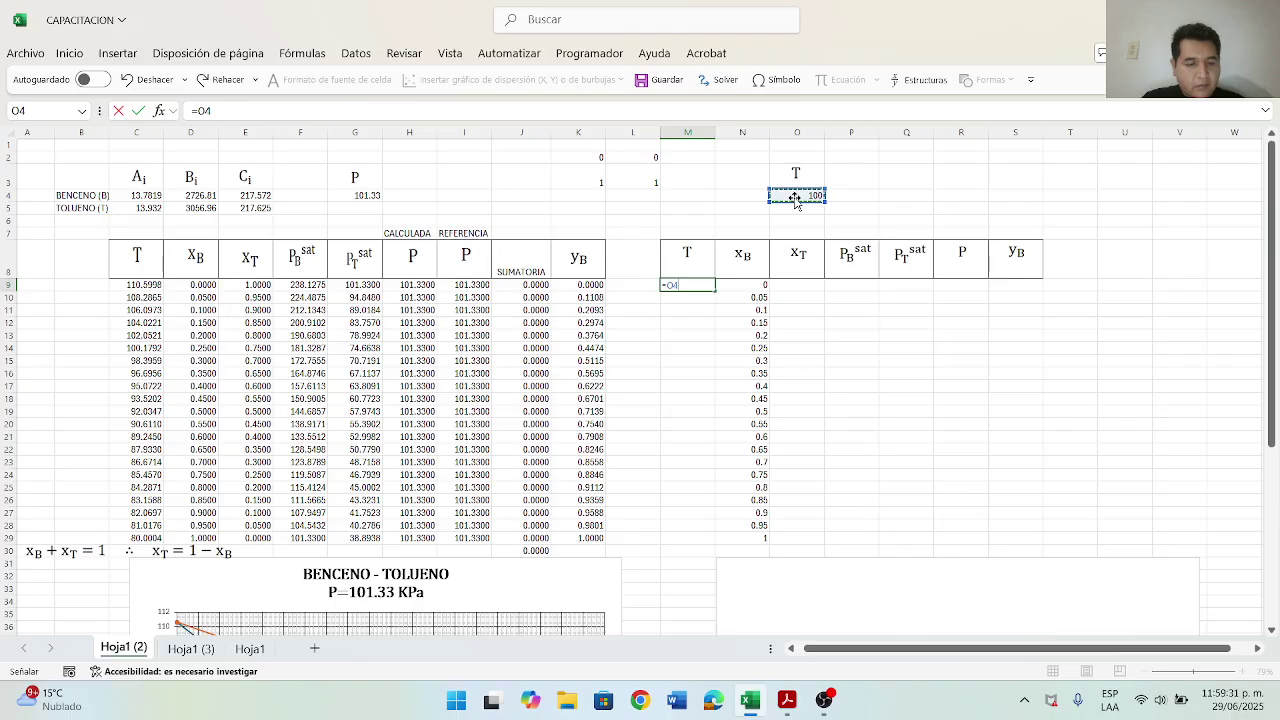
pyautogui.press('Return')
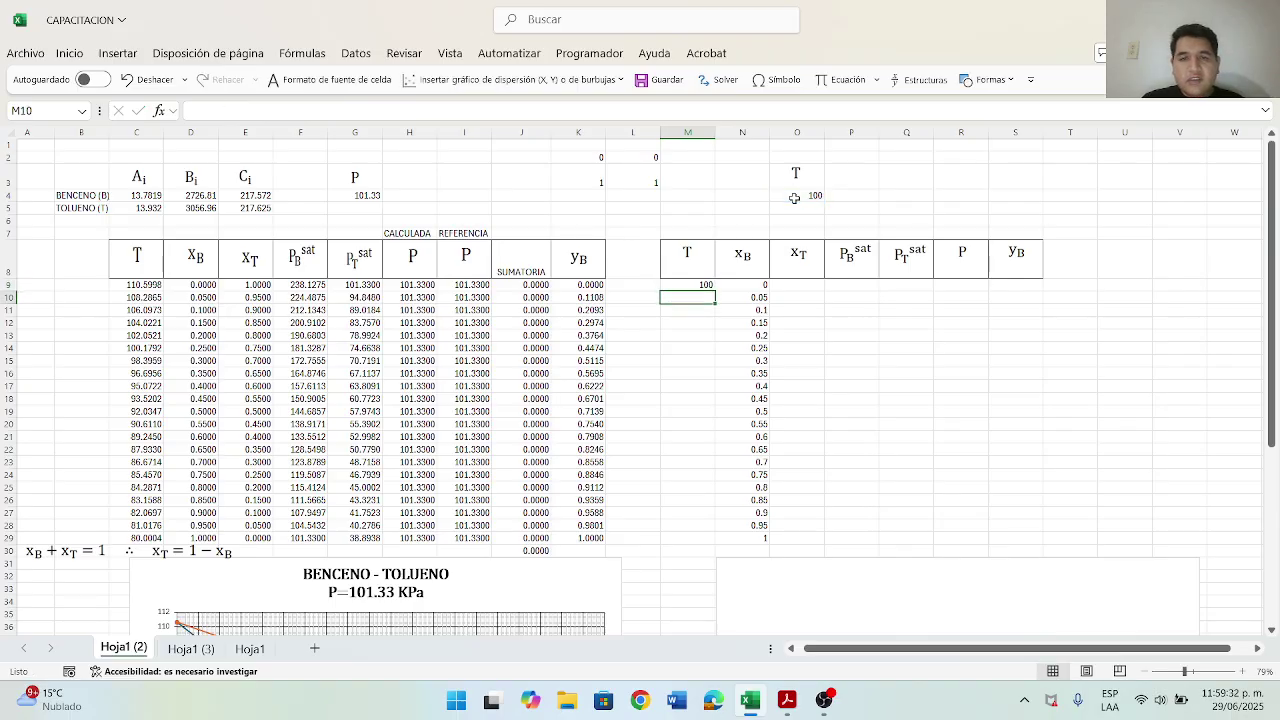
pyautogui.click(695, 284)
pyautogui.moveTo(715, 291); pyautogui.dragTo(711, 546)
pyautogui.moveTo(798, 286); pyautogui.dragTo(1016, 286)
pyautogui.click(894, 335)
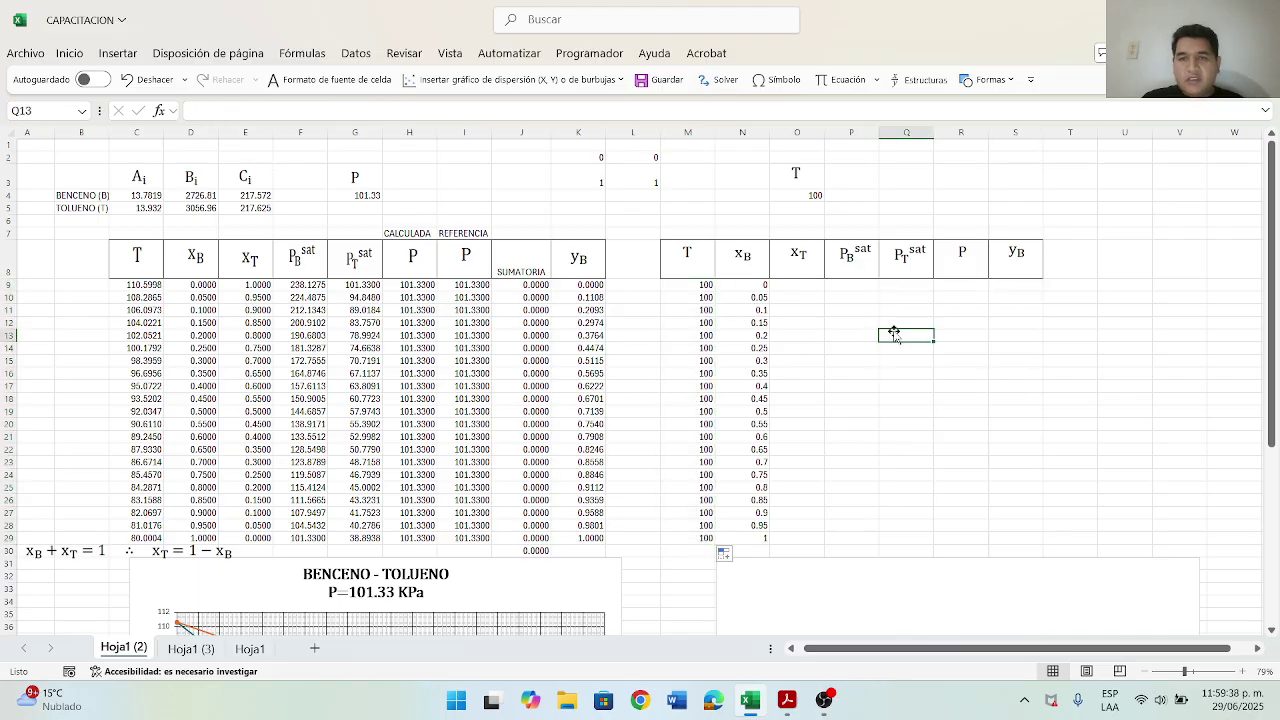
# Step: Calculate the second table's xT column with =1-N9 in O9 and fill it down to O29
pyautogui.click(789, 288)
pyautogui.write('=')
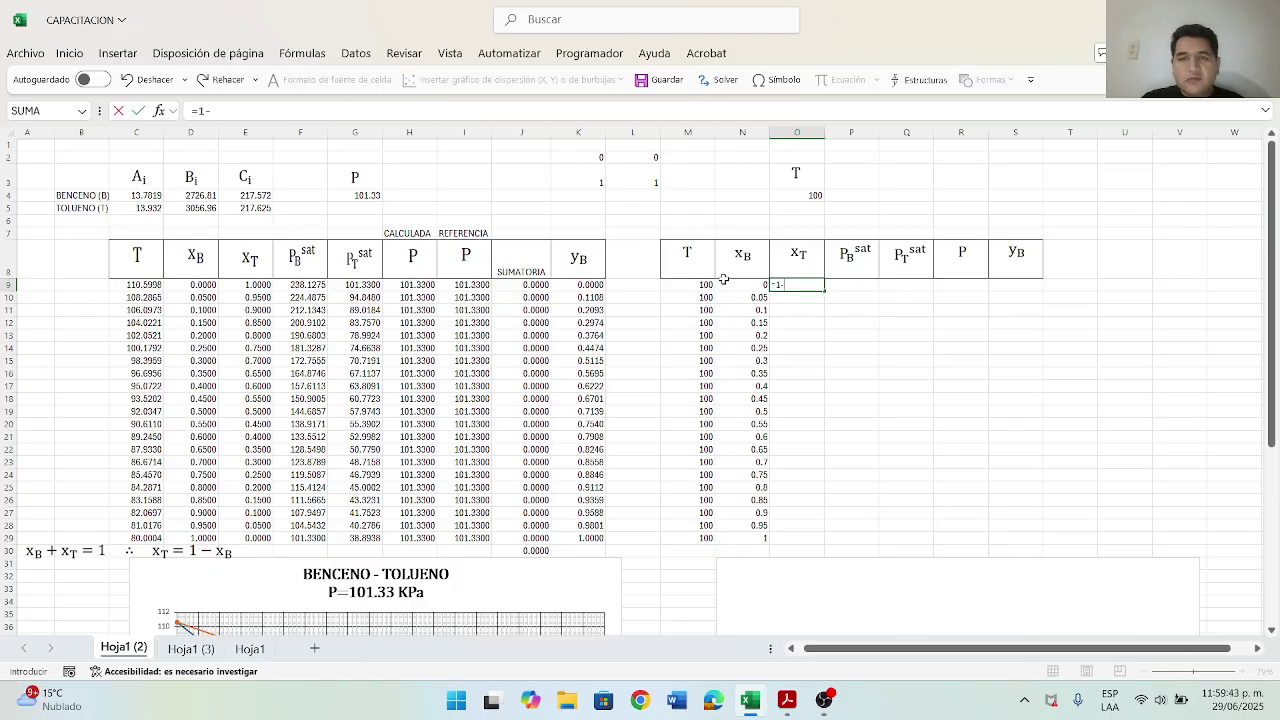
pyautogui.write('1-')
pyautogui.click(740, 286)
pyautogui.press('Return')
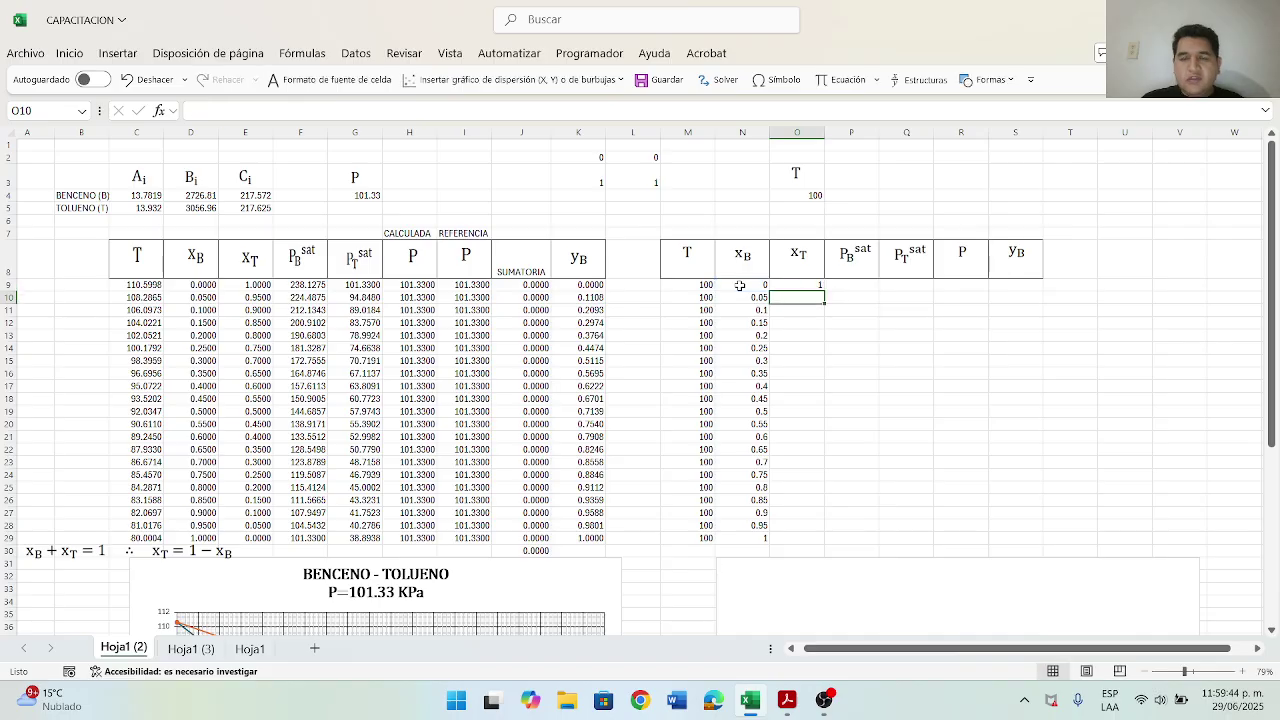
pyautogui.click(818, 286)
pyautogui.doubleClick(824, 291)
pyautogui.click(852, 285)
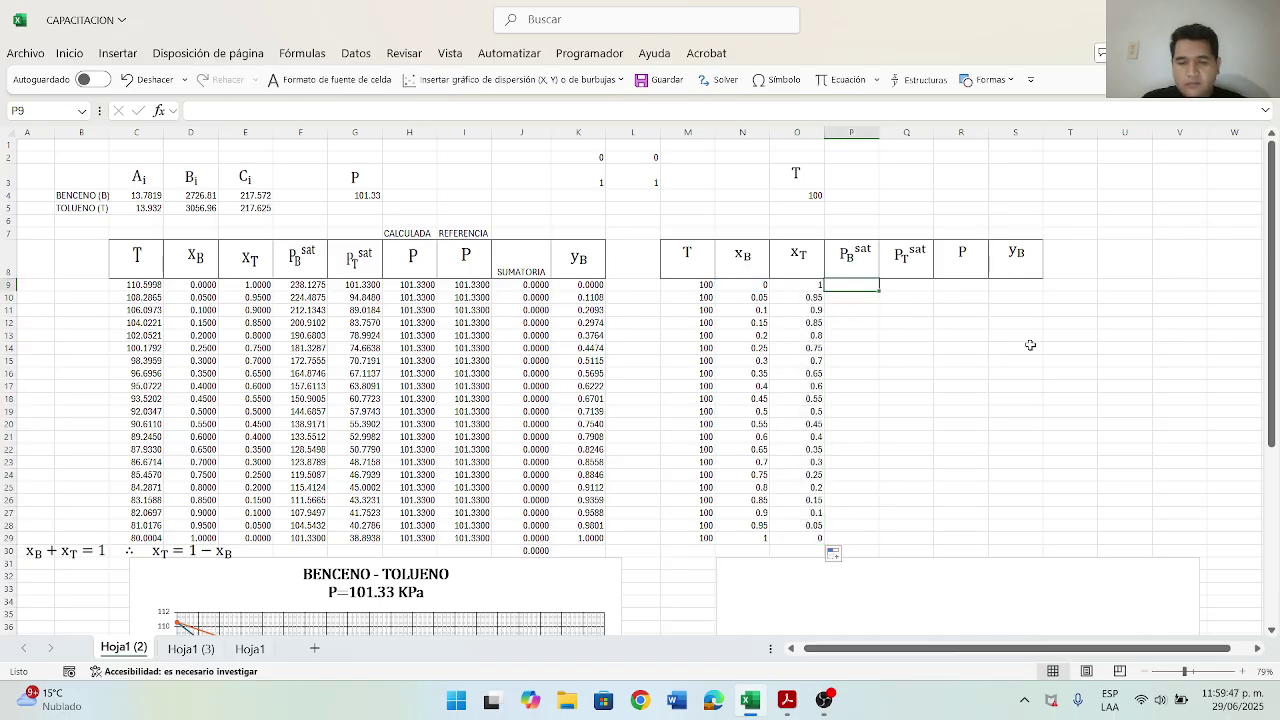
pyautogui.write('=EX')
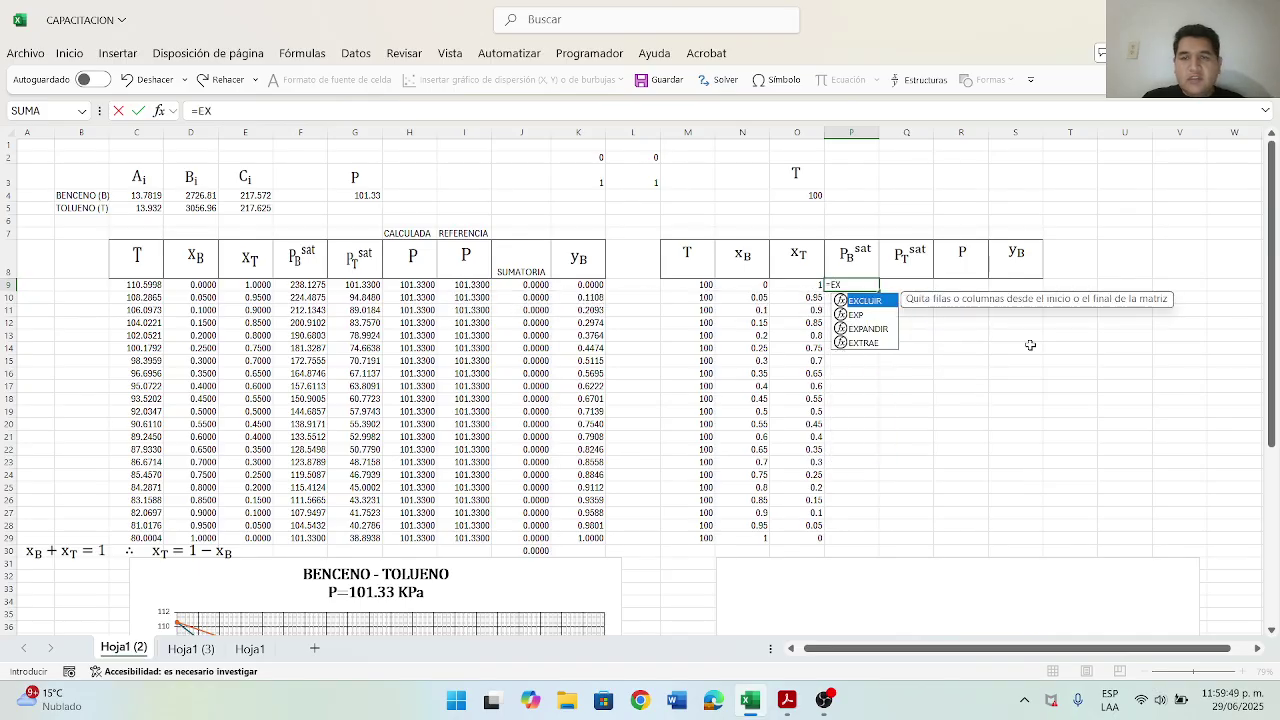
pyautogui.press('BackSpace')
pyautogui.press('BackSpace')
pyautogui.press('BackSpace')
pyautogui.press('Return')
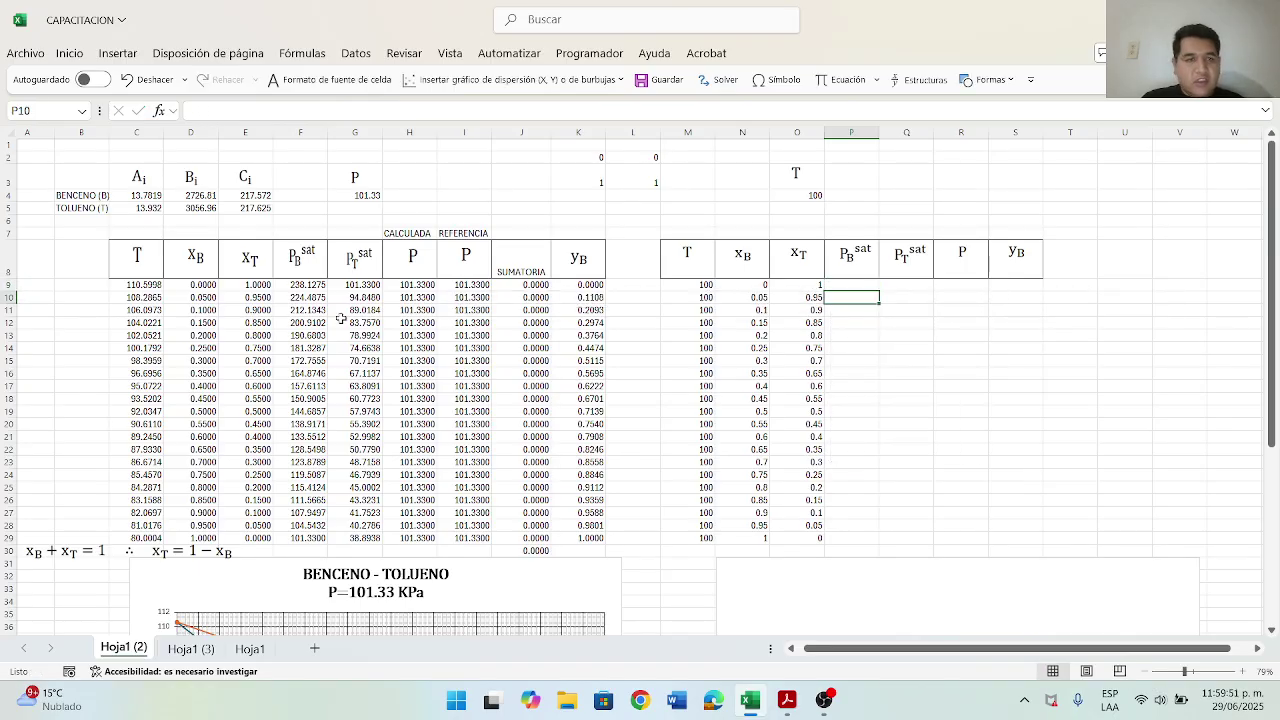
# Step: Calculate benzene's saturation pressure in P9 by reusing F9's formula with the temperature reference changed to M9: =EXP(($C$4)-(($D$4)/(M9+$E$4)))
pyautogui.click(303, 286)
pyautogui.press('F2')
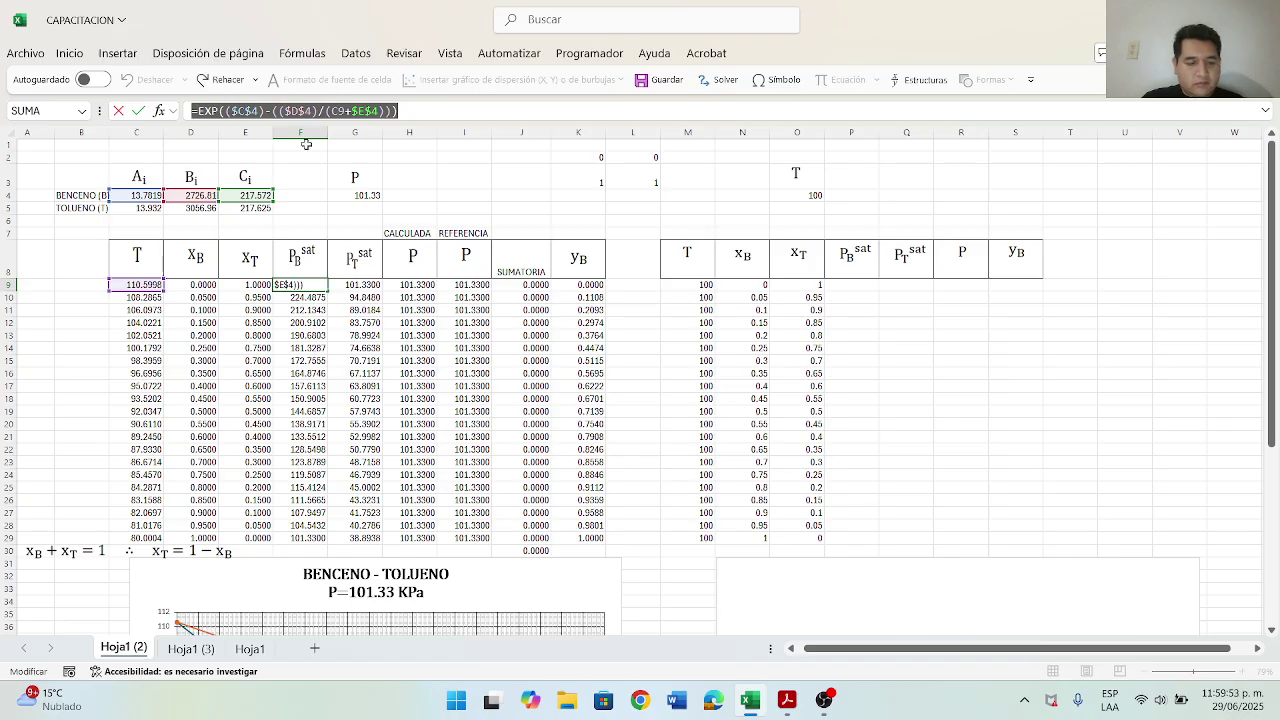
pyautogui.press('Return')
pyautogui.click(843, 284)
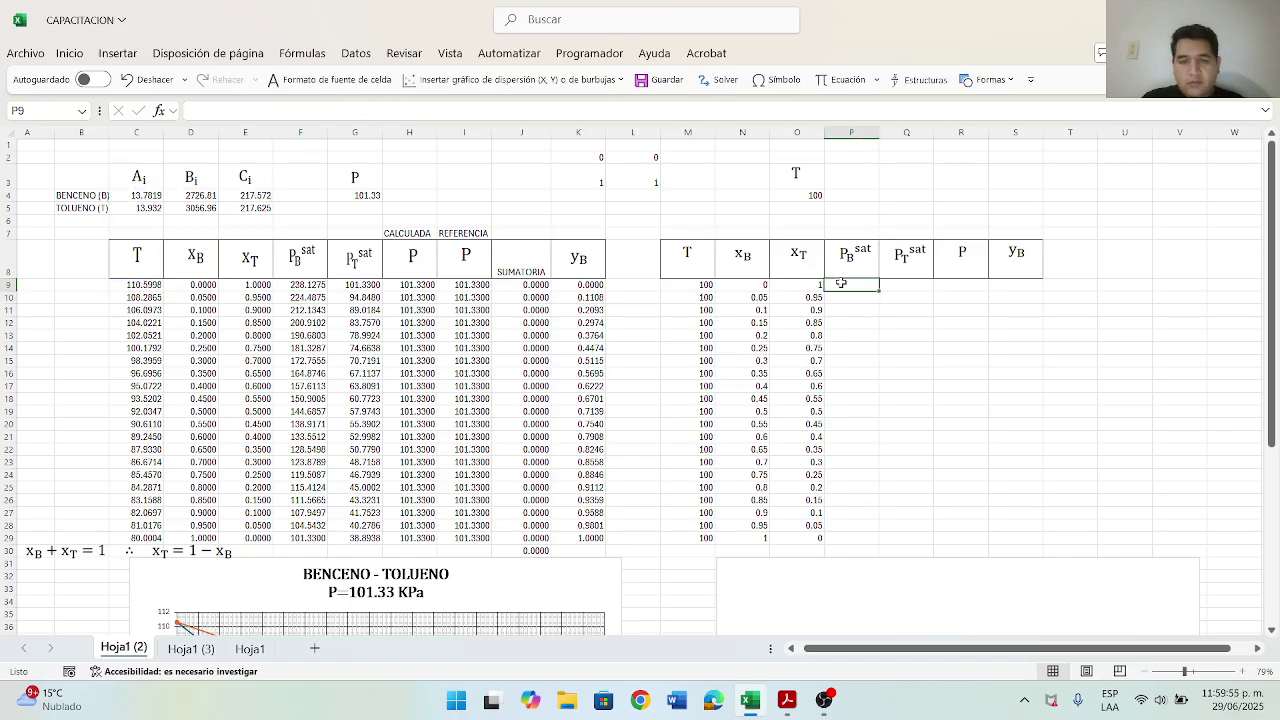
pyautogui.hotkey('ctrl', 'v')
pyautogui.click(344, 111)
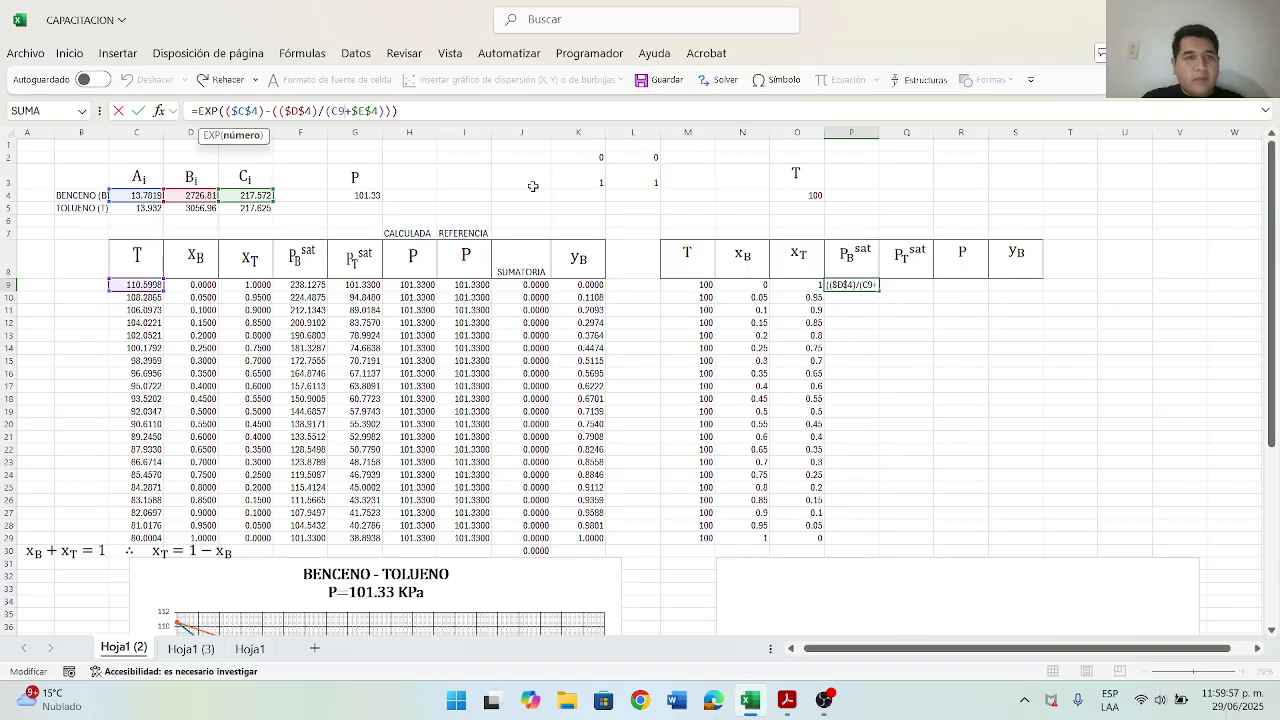
pyautogui.press('BackSpace')
pyautogui.press('BackSpace')
pyautogui.write('M9')
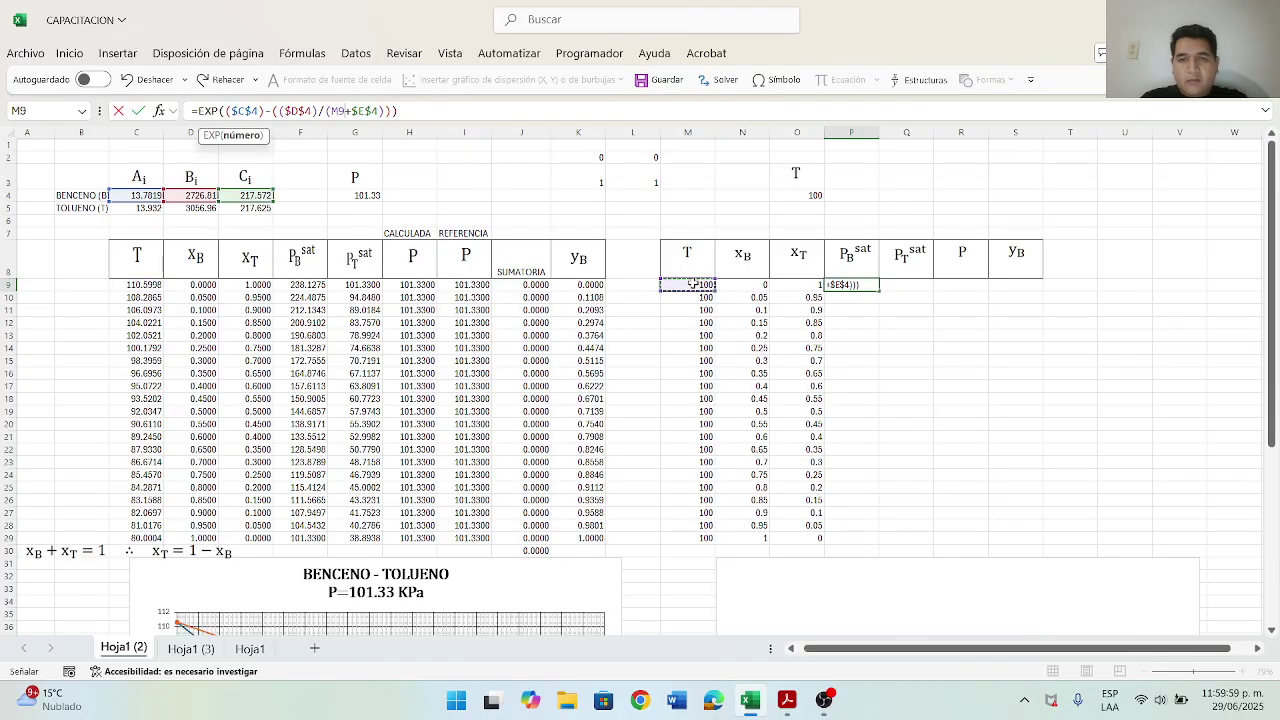
pyautogui.press('Return')
# Step: Calculate toluene's saturation pressure in Q9 by reusing G9's formula with its temperature reference changed to M9
pyautogui.click(367, 286)
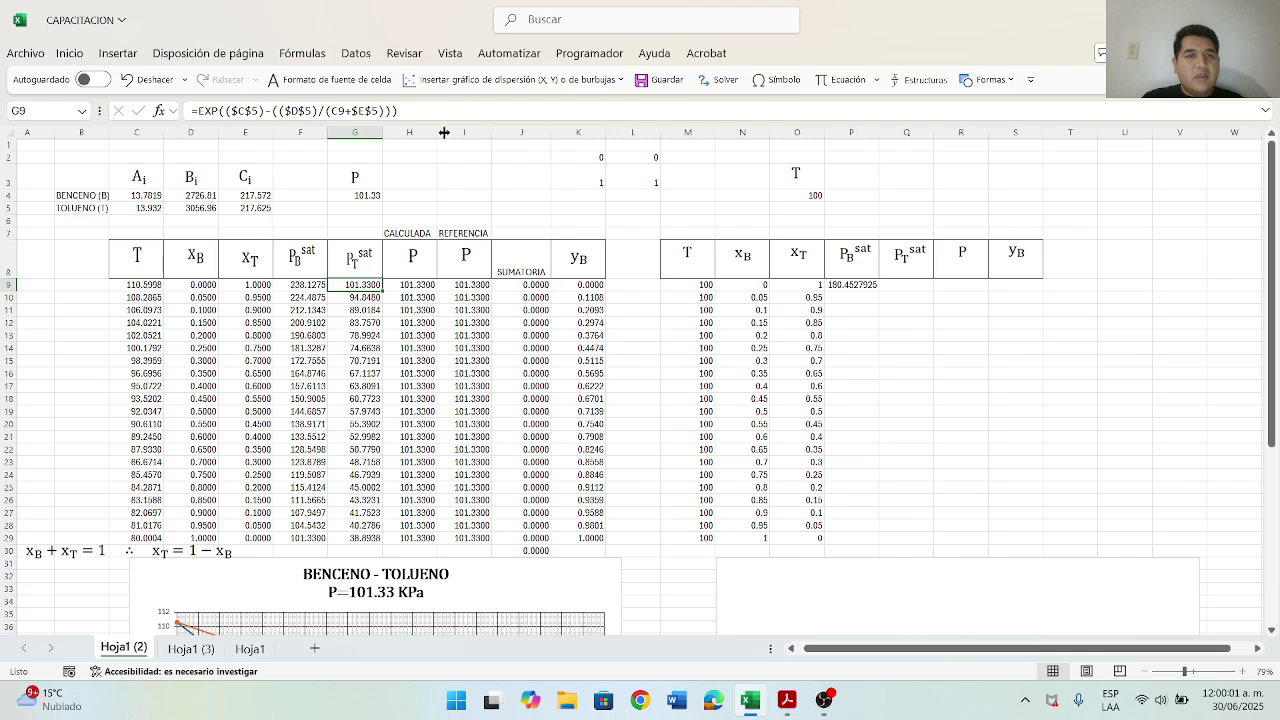
pyautogui.press('F2')
pyautogui.press('Return')
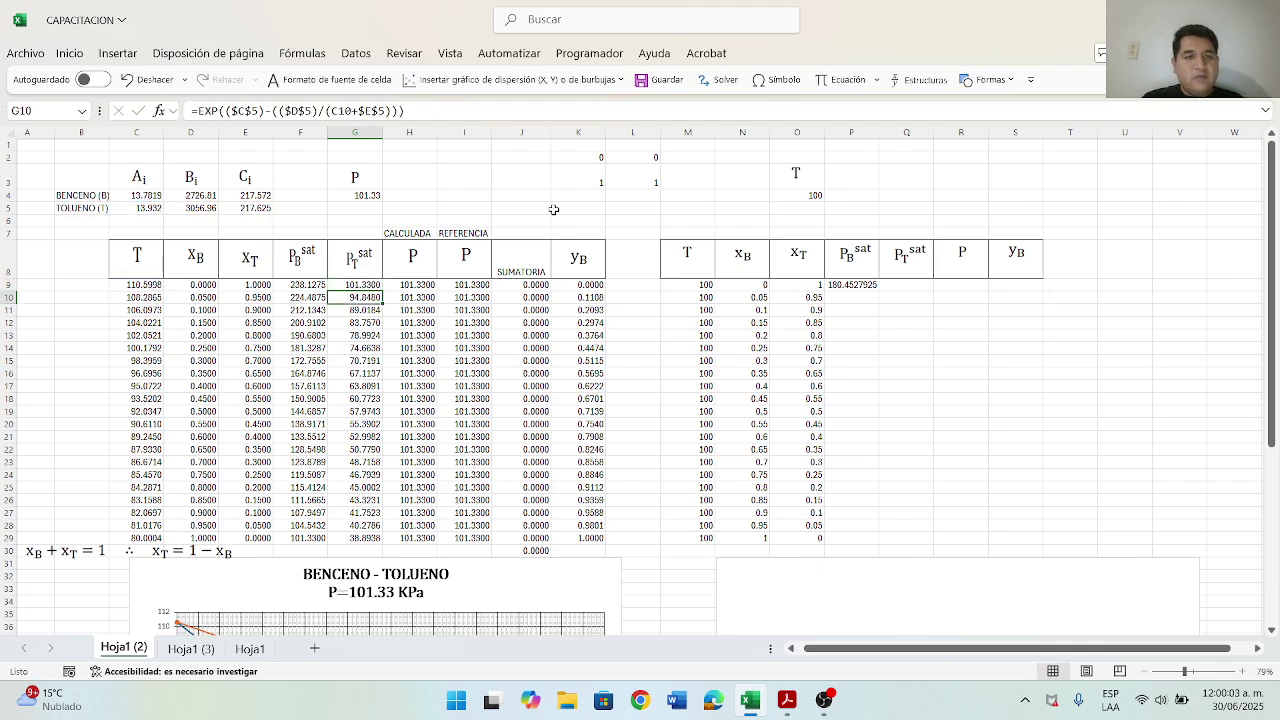
pyautogui.click(916, 288)
pyautogui.write('=EXP(($C$5)-(($D$5)/(C9+$E$5)))')
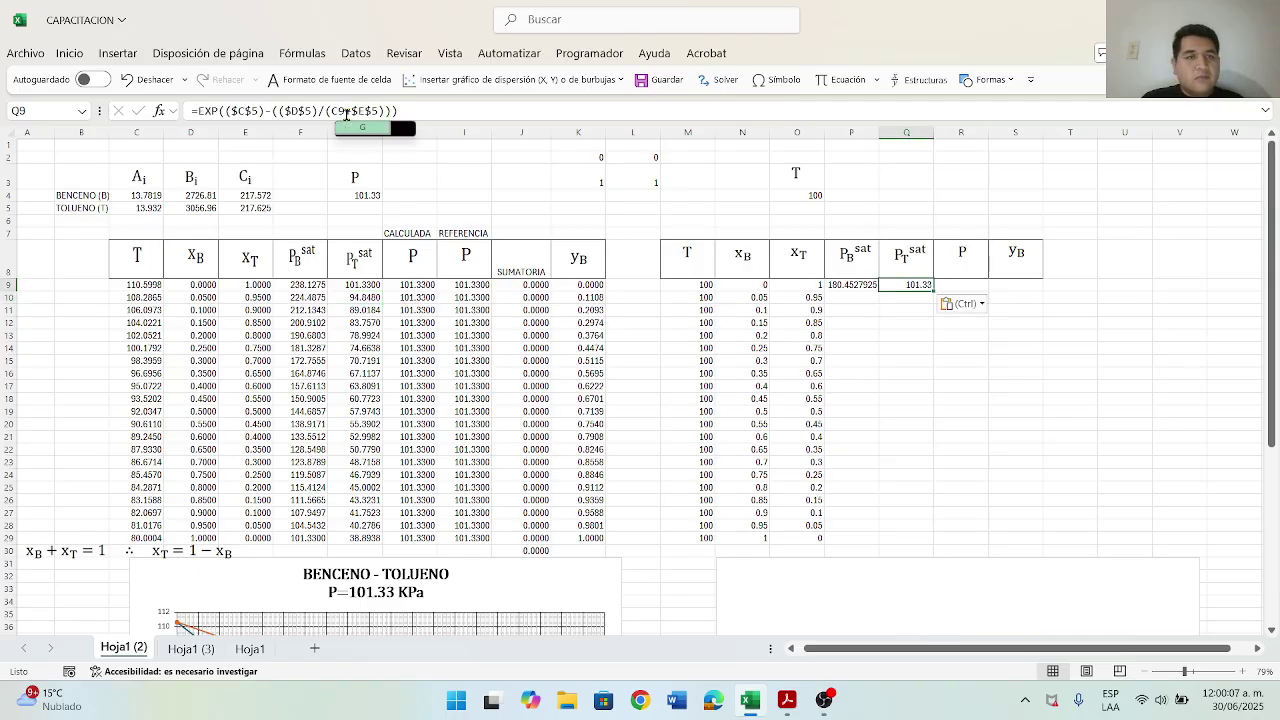
pyautogui.click(347, 113)
pyautogui.press('BackSpace')
pyautogui.press('BackSpace')
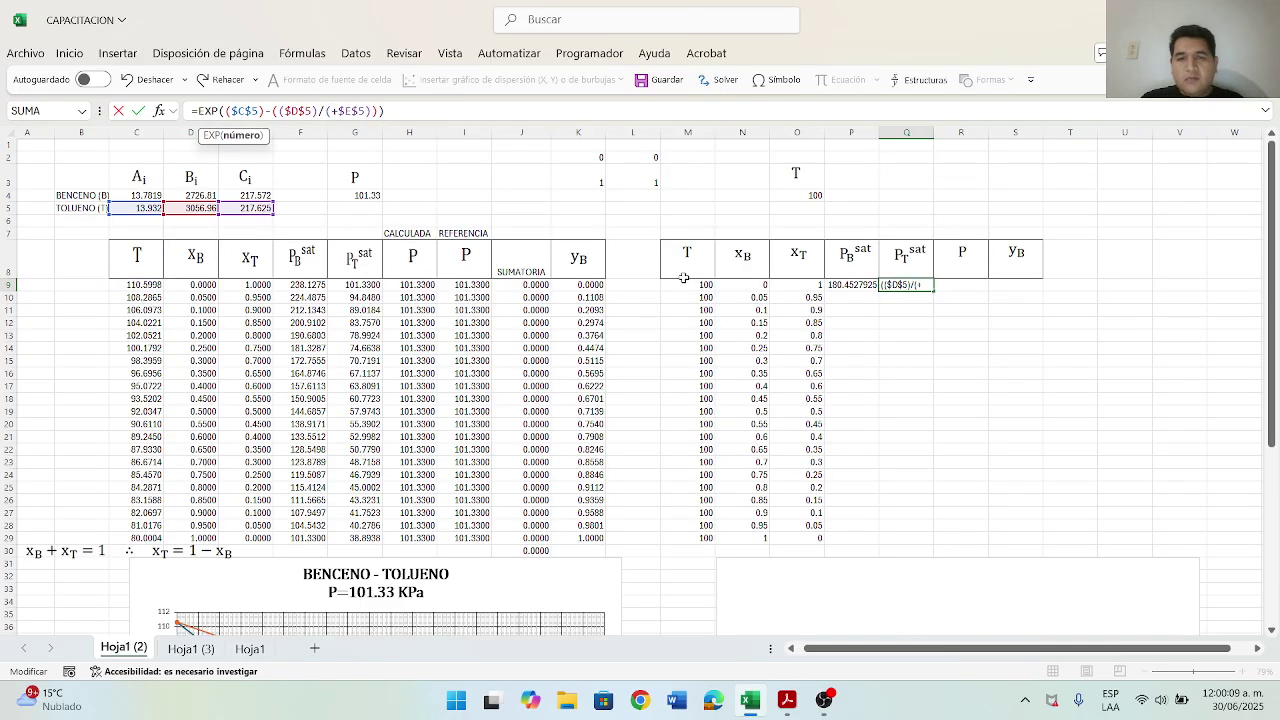
pyautogui.press('Return')
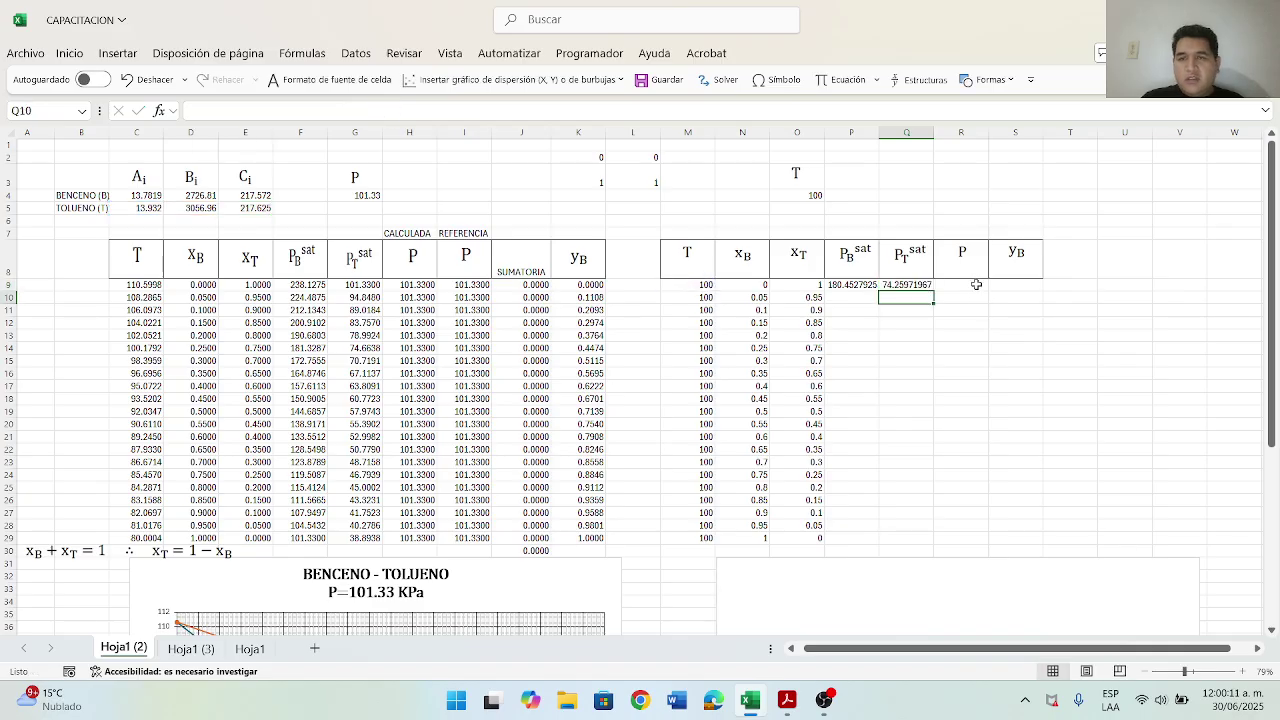
# Step: Calculate the second table's total pressure in R9 with =(N9*P9)+(O9*Q9)
pyautogui.click(976, 284)
pyautogui.write('=()+(')
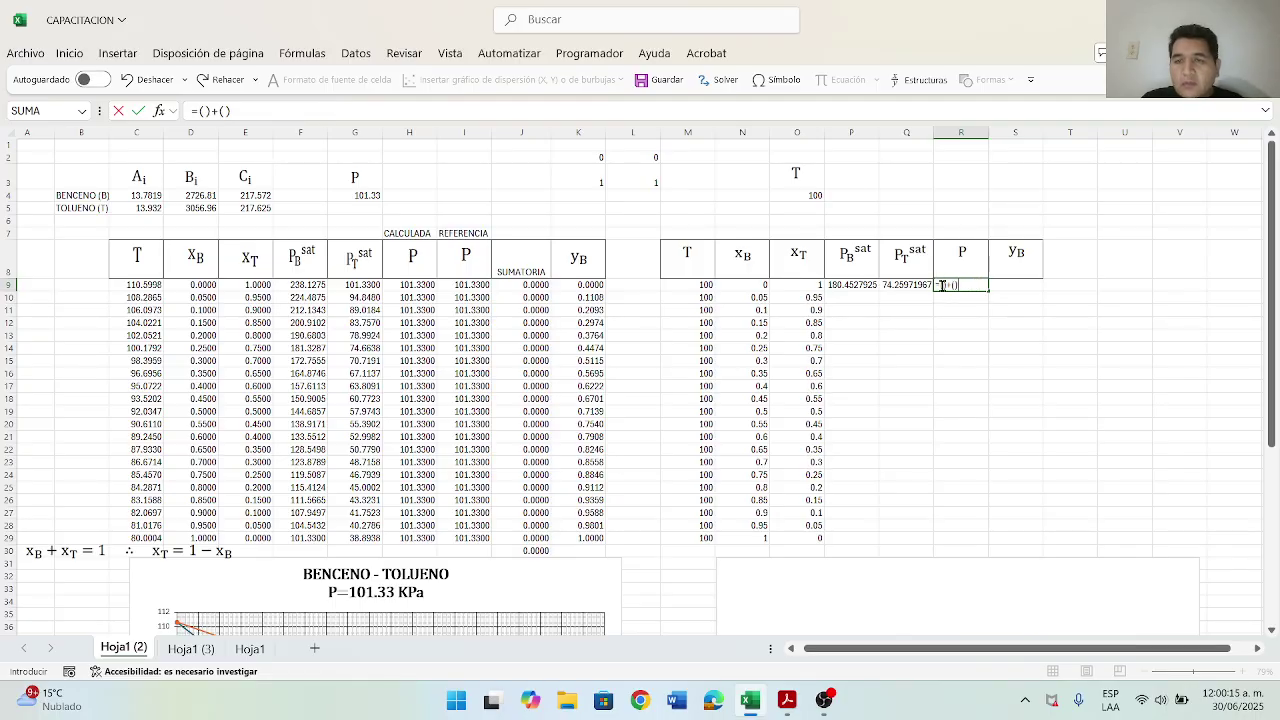
pyautogui.click(756, 284)
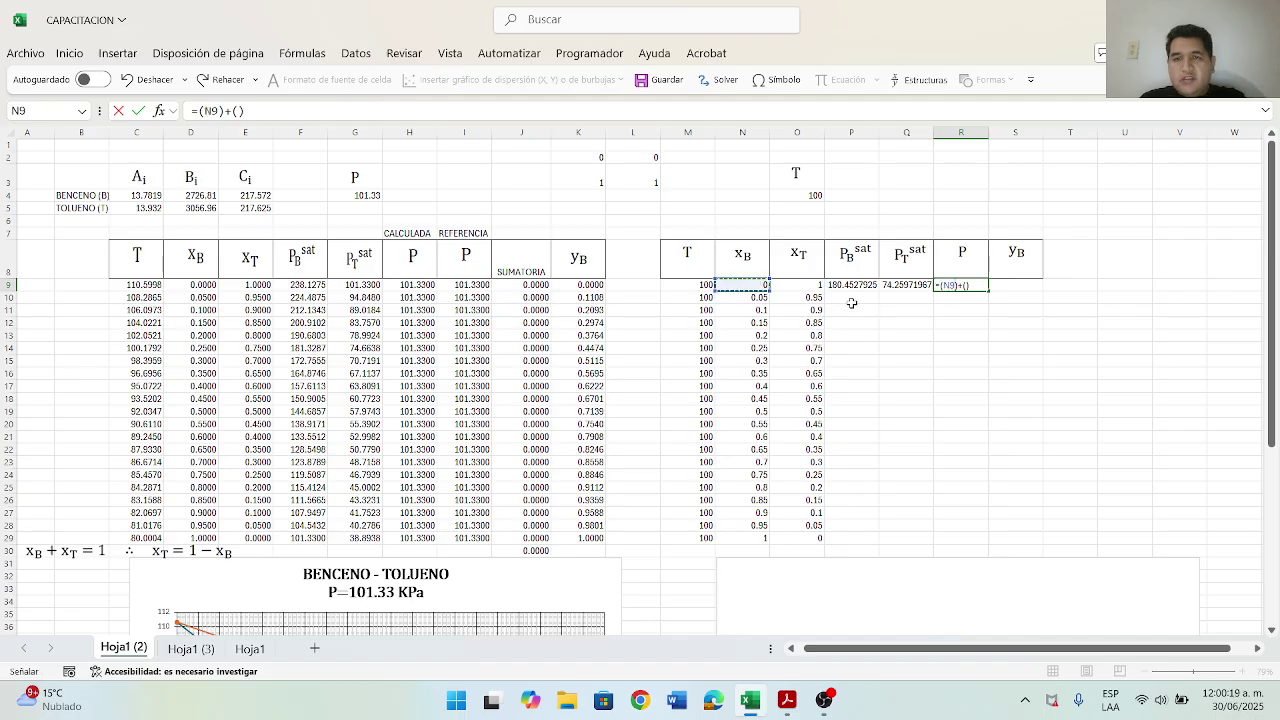
pyautogui.write('*')
pyautogui.click(860, 287)
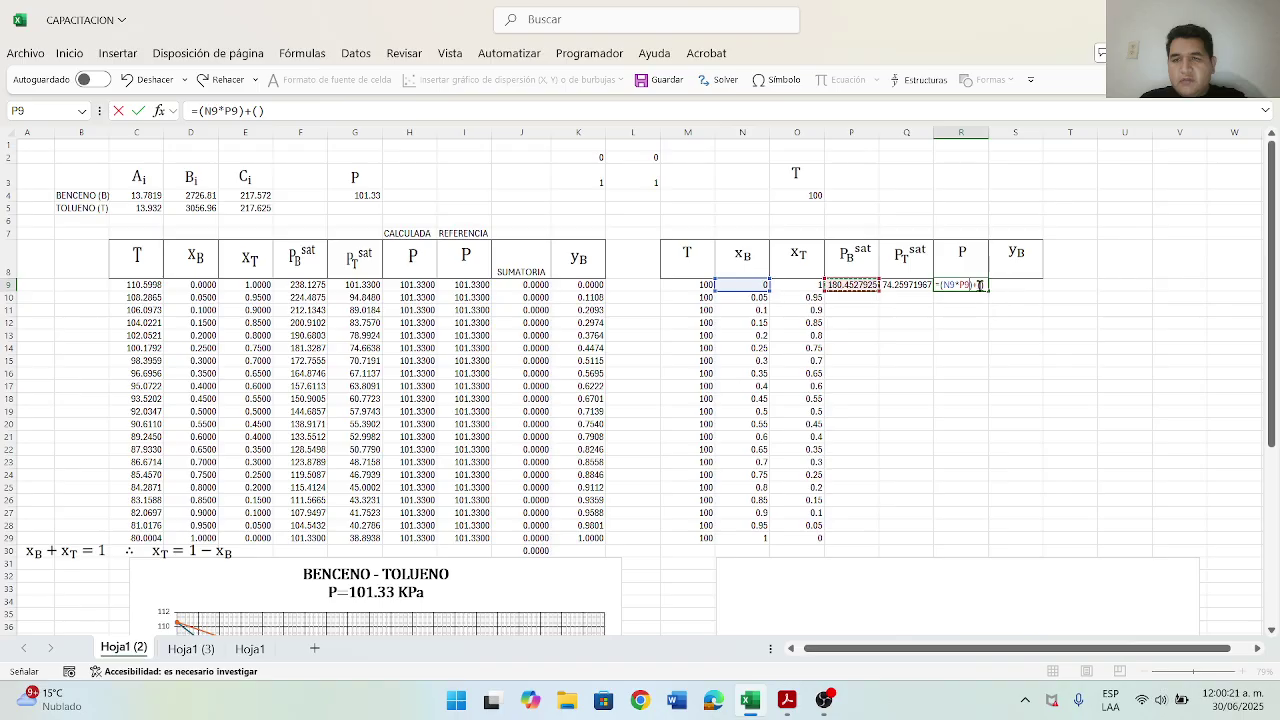
pyautogui.click(804, 288)
pyautogui.write('*')
pyautogui.click(906, 285)
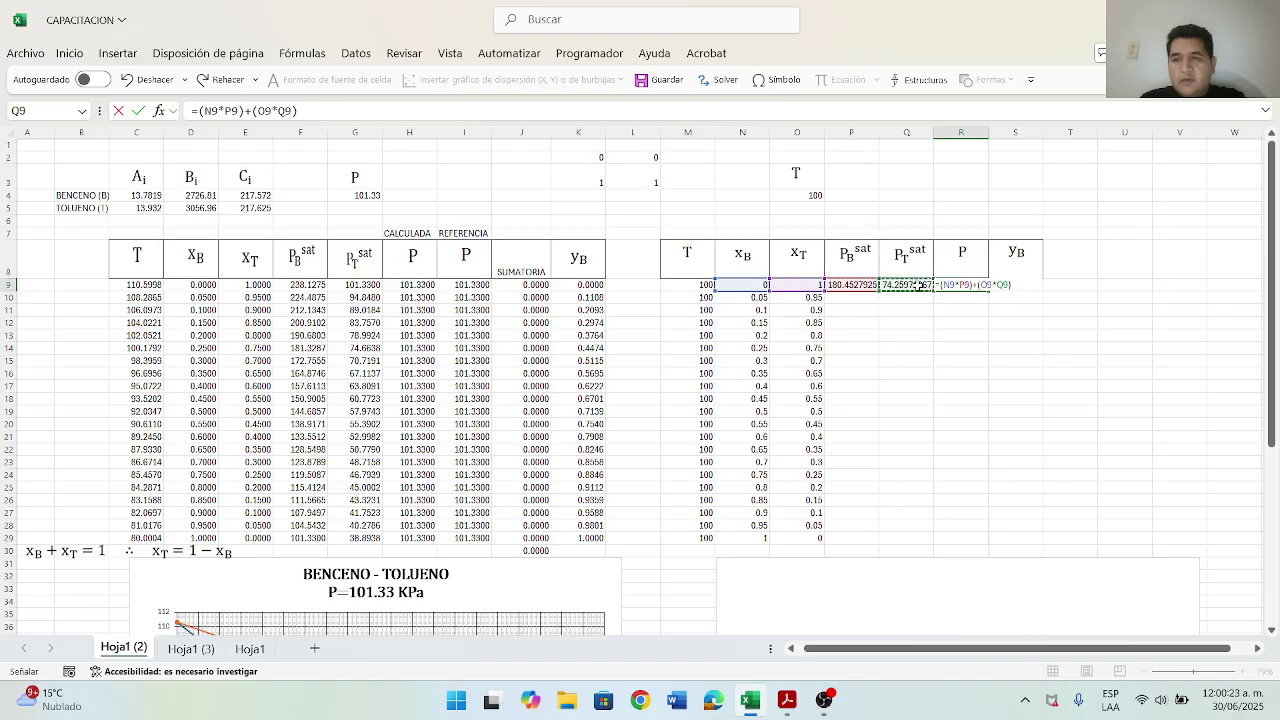
pyautogui.press('Return')
# Step: Calculate the second table's vapor fraction yB in S9 with =(N9*P9)/(R9)
pyautogui.click(1008, 285)
pyautogui.write('=()/(')
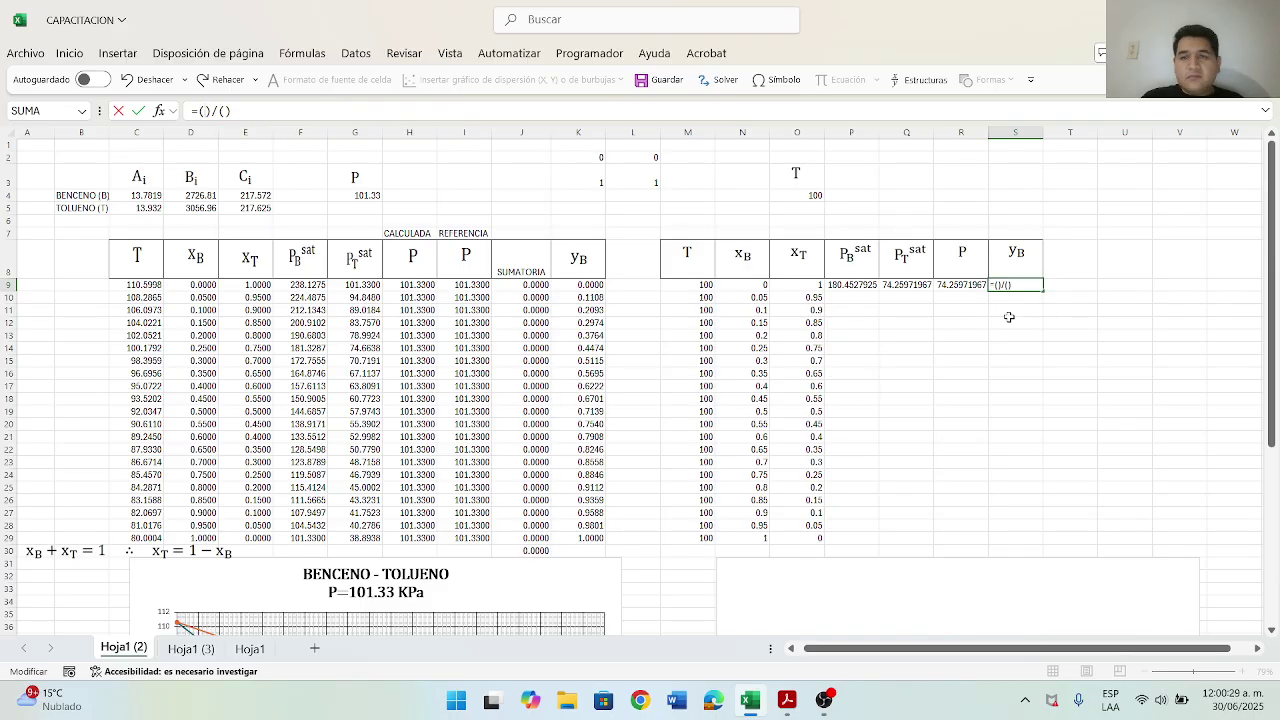
pyautogui.click(756, 285)
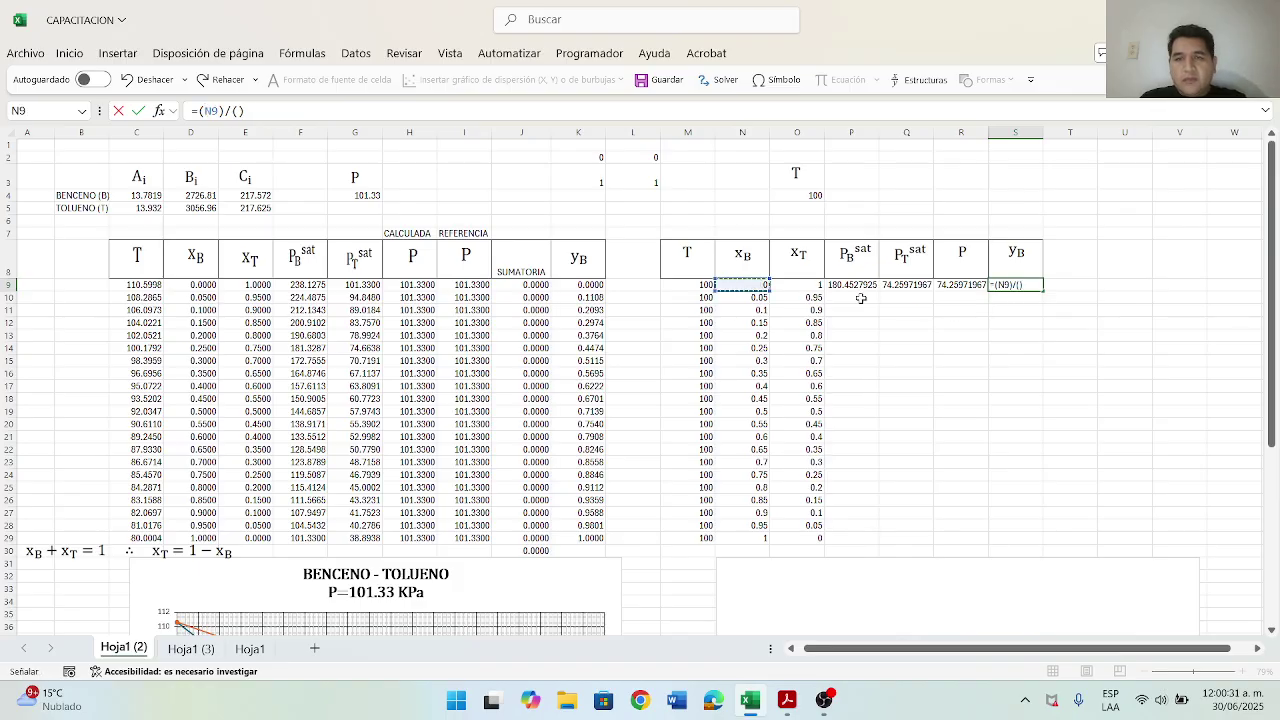
pyautogui.write('*')
pyautogui.click(851, 285)
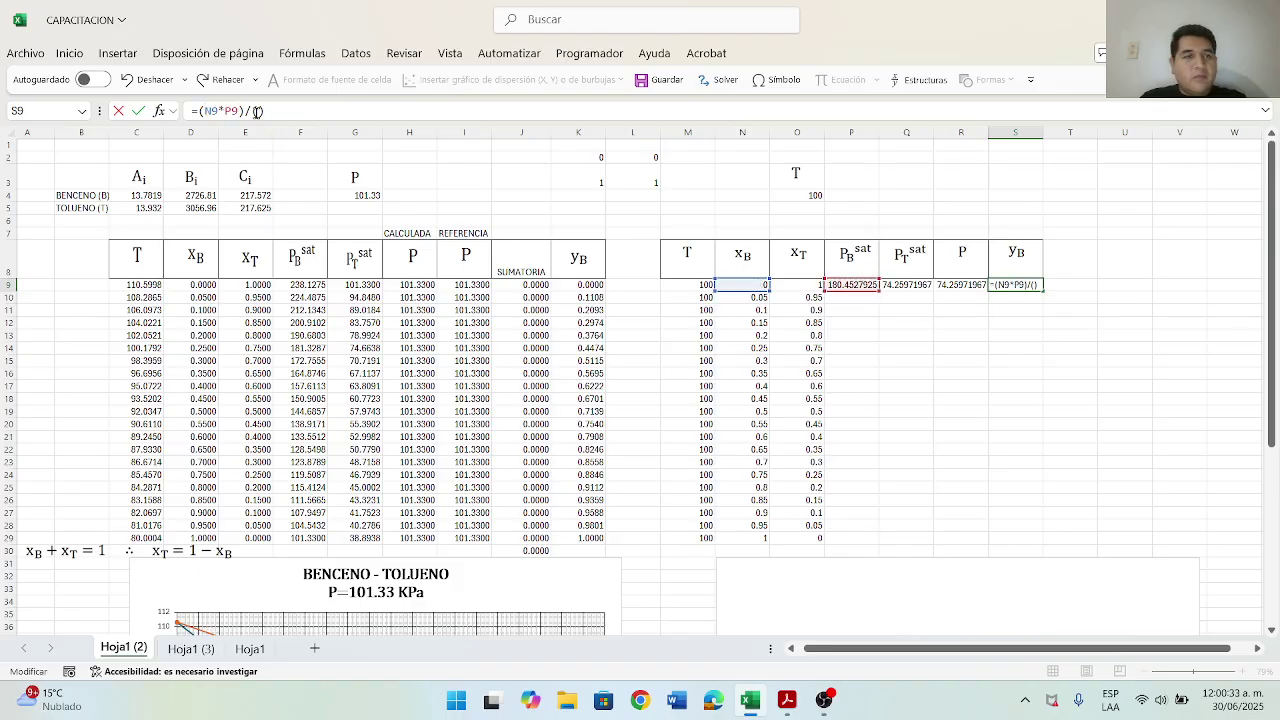
pyautogui.click(960, 287)
pyautogui.press('Return')
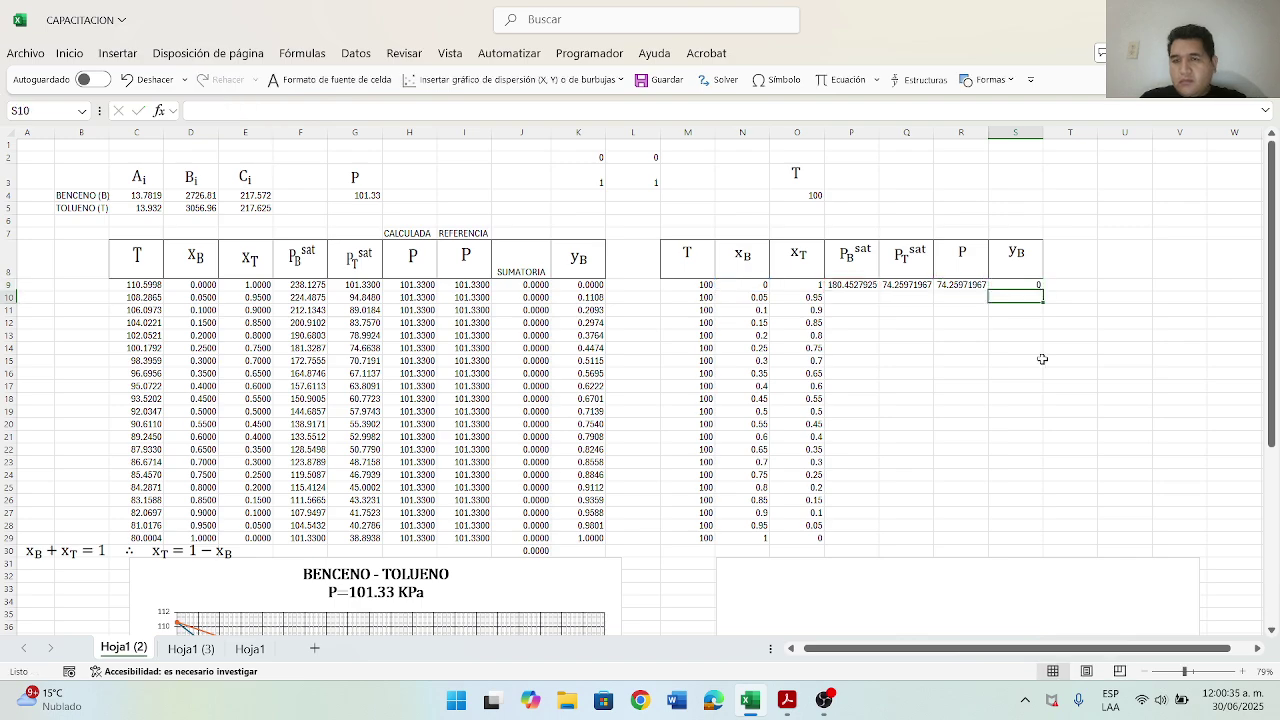
# Step: Fill the formulas in P9:S9 down to row 29
pyautogui.click(1068, 411)
pyautogui.click(870, 288)
pyautogui.moveTo(926, 287); pyautogui.dragTo(1040, 288)
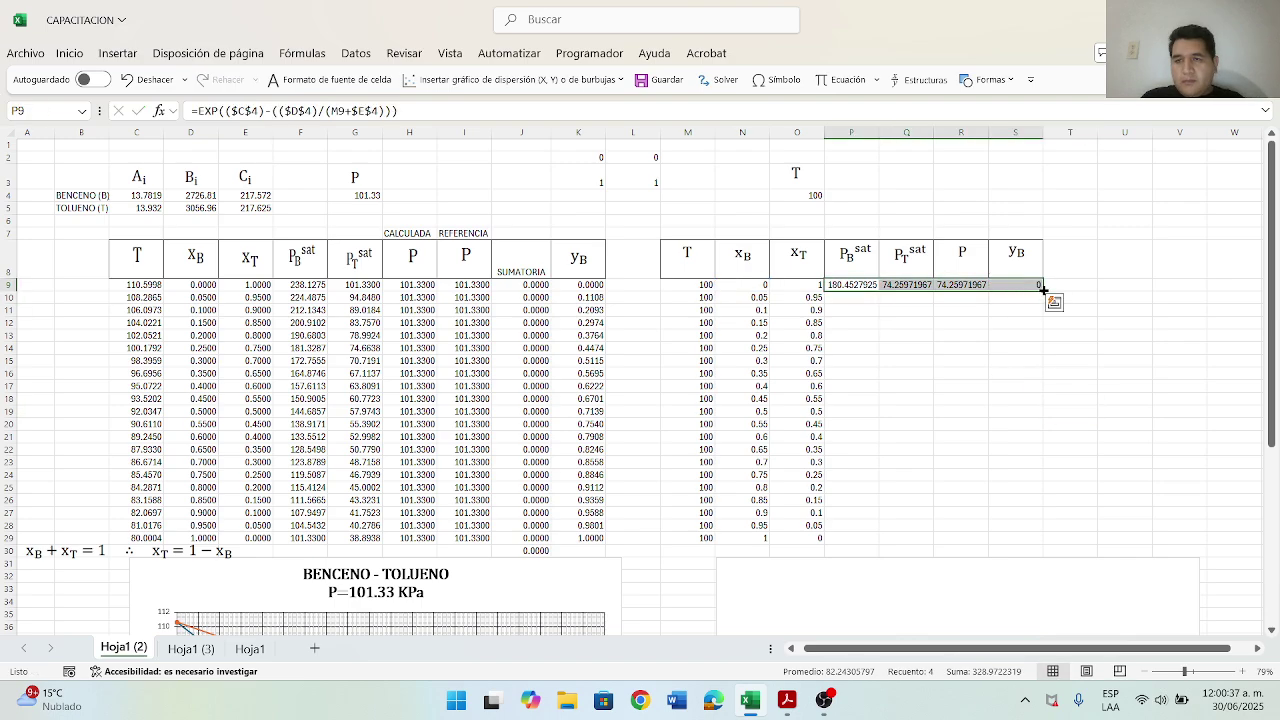
pyautogui.doubleClick(1043, 290)
pyautogui.click(1185, 373)
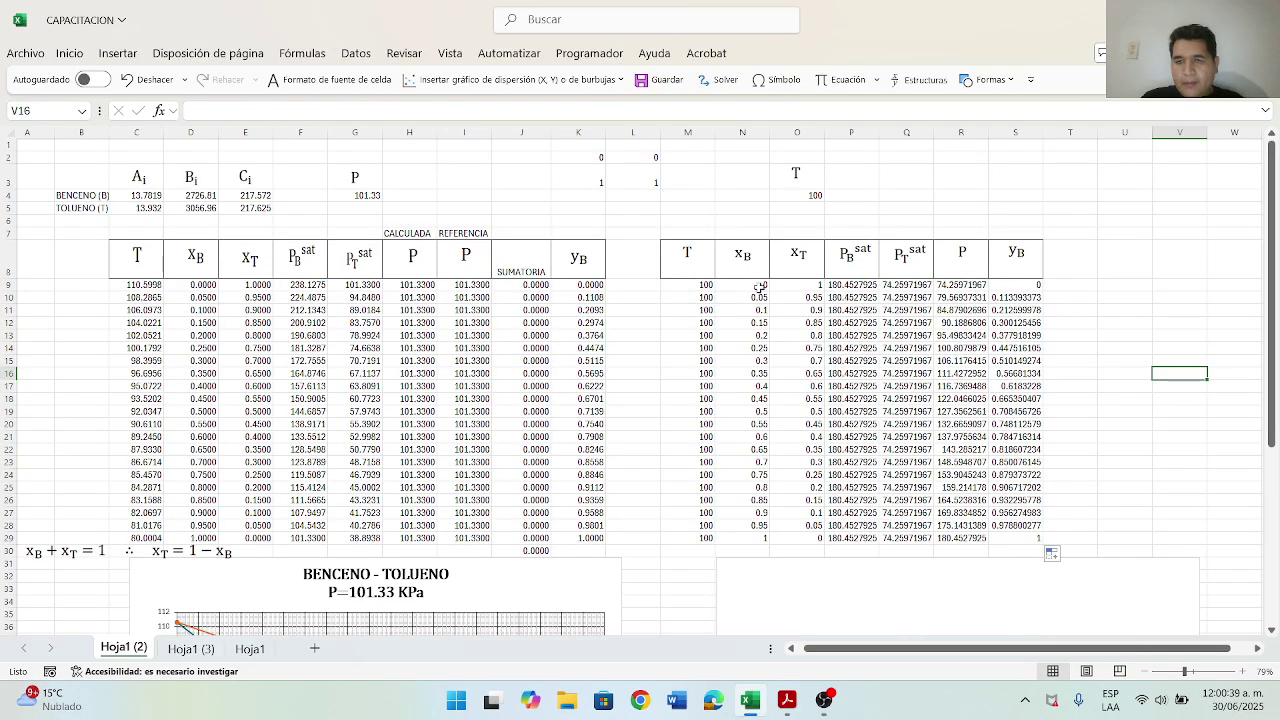
# Step: Format the second table's values in M9:S29 with four decimal places
pyautogui.moveTo(692, 287); pyautogui.dragTo(998, 538)
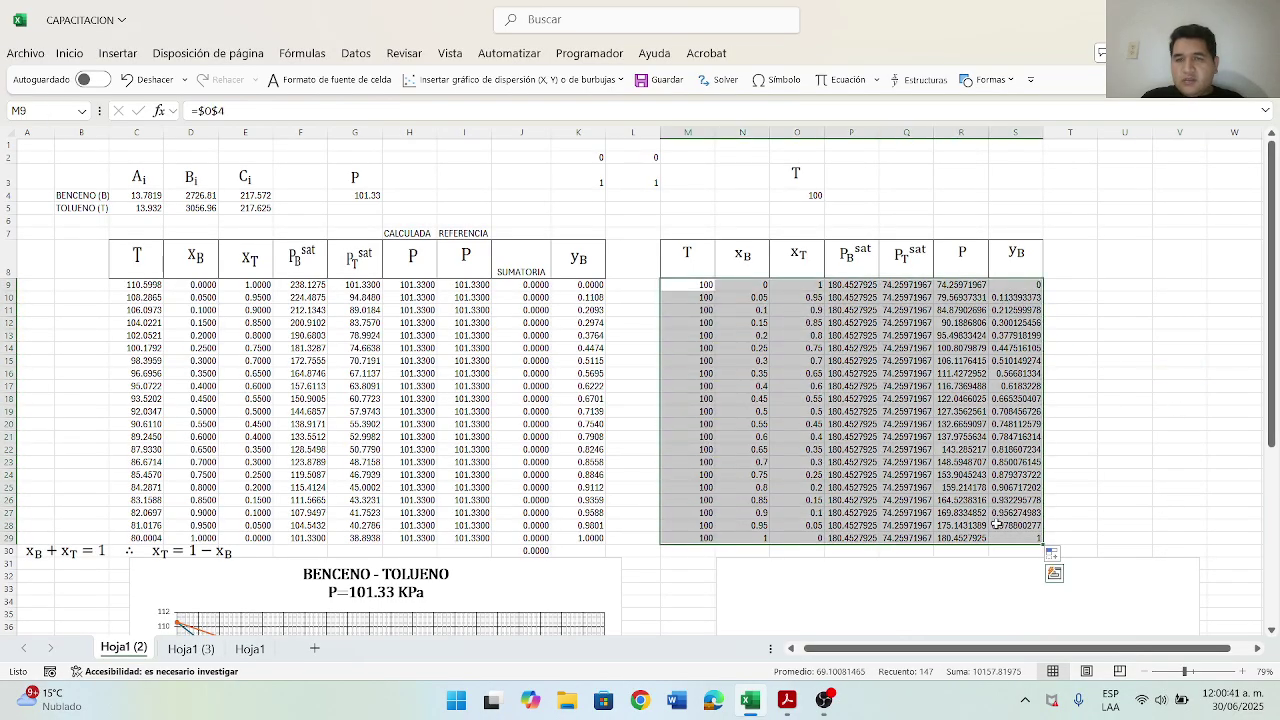
pyautogui.rightClick(852, 300)
pyautogui.click(1059, 121)
pyautogui.click(1059, 121)
pyautogui.click(1059, 121)
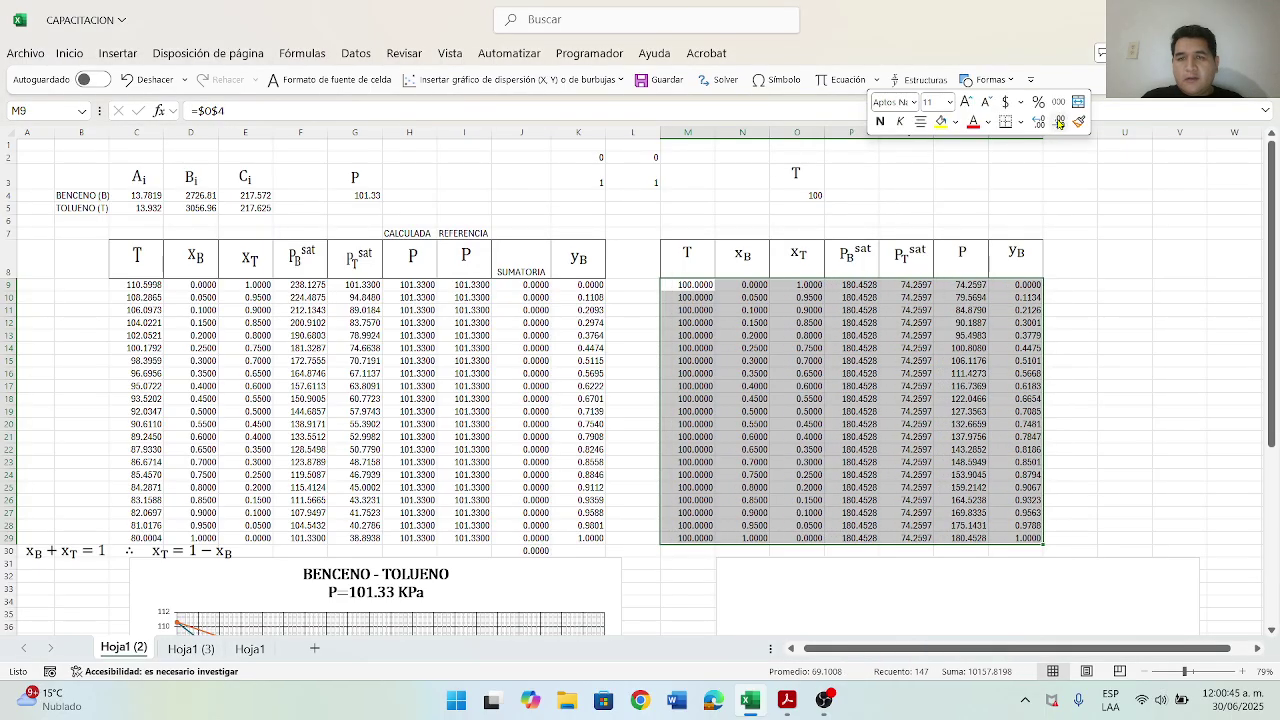
pyautogui.click(1113, 309)
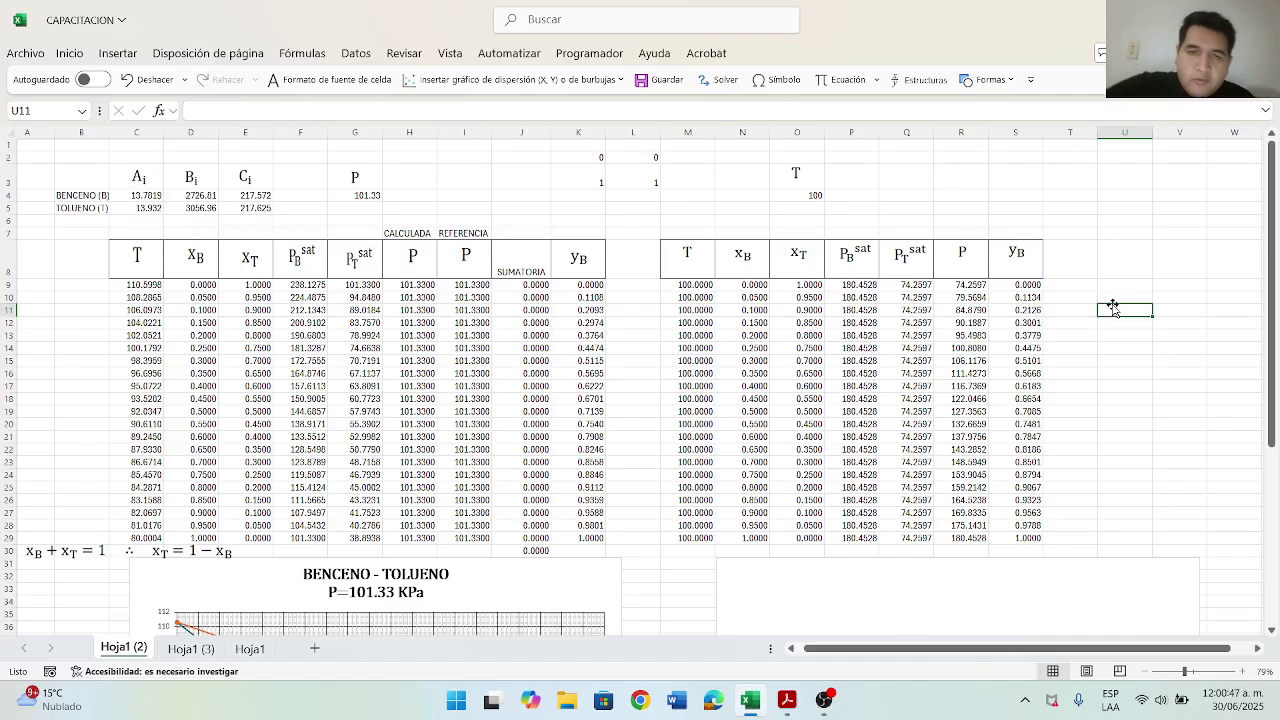
# Step: Shift the blank chart under the second table slightly to the left
pyautogui.scroll(-2, 1113, 309)
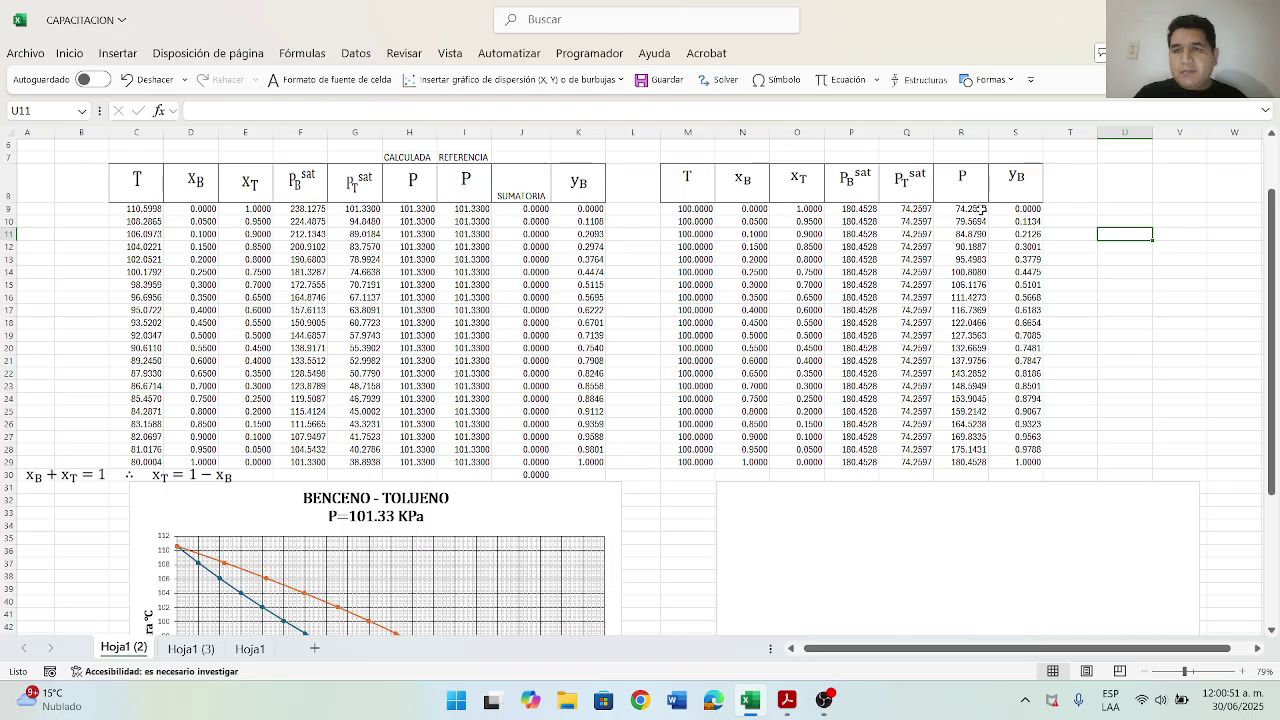
pyautogui.scroll(-4, 1104, 409)
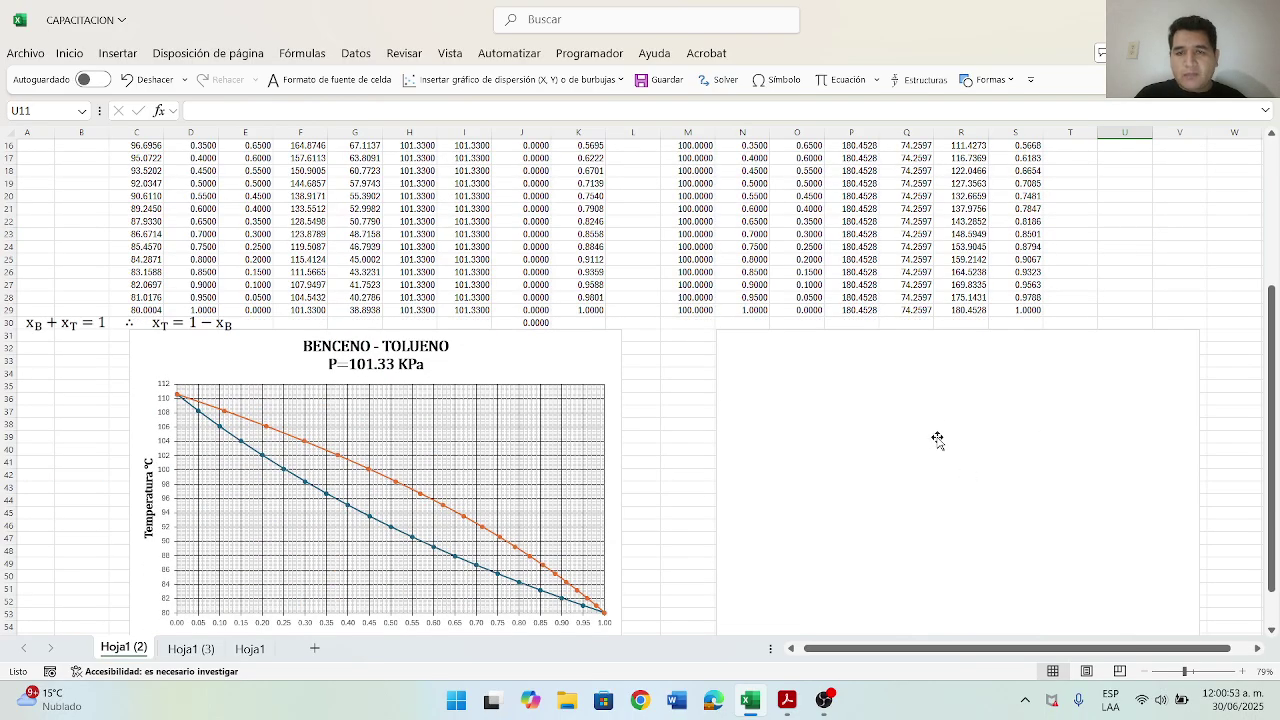
pyautogui.moveTo(935, 435); pyautogui.dragTo(894, 423)
# Step: Add a data series to the blank chart with the xB values N9:N29 as its X values
pyautogui.rightClick(898, 401)
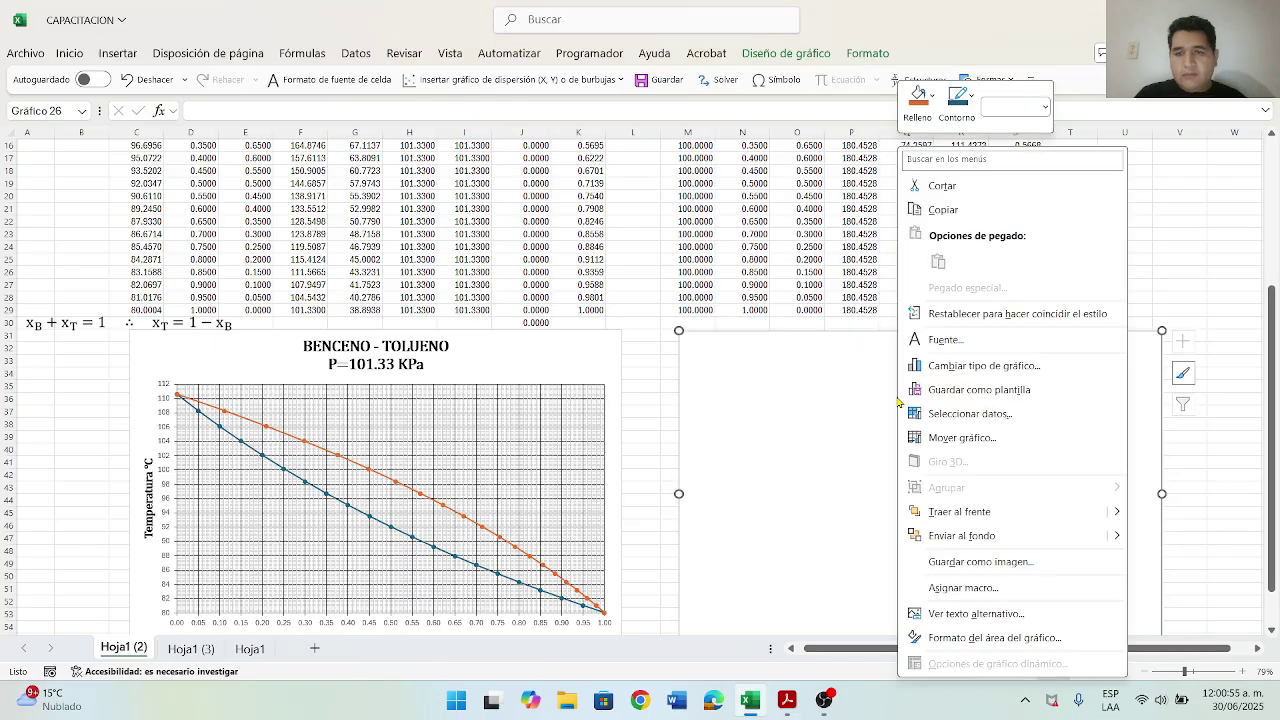
pyautogui.click(985, 414)
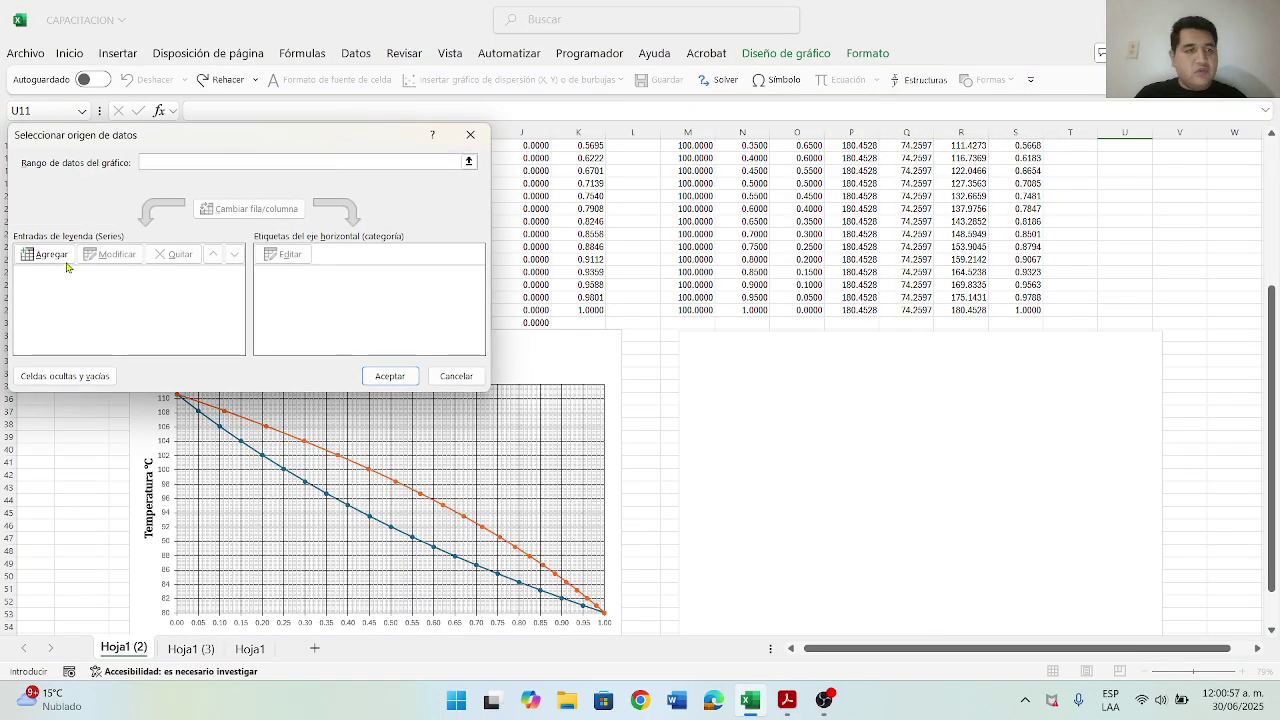
pyautogui.click(55, 256)
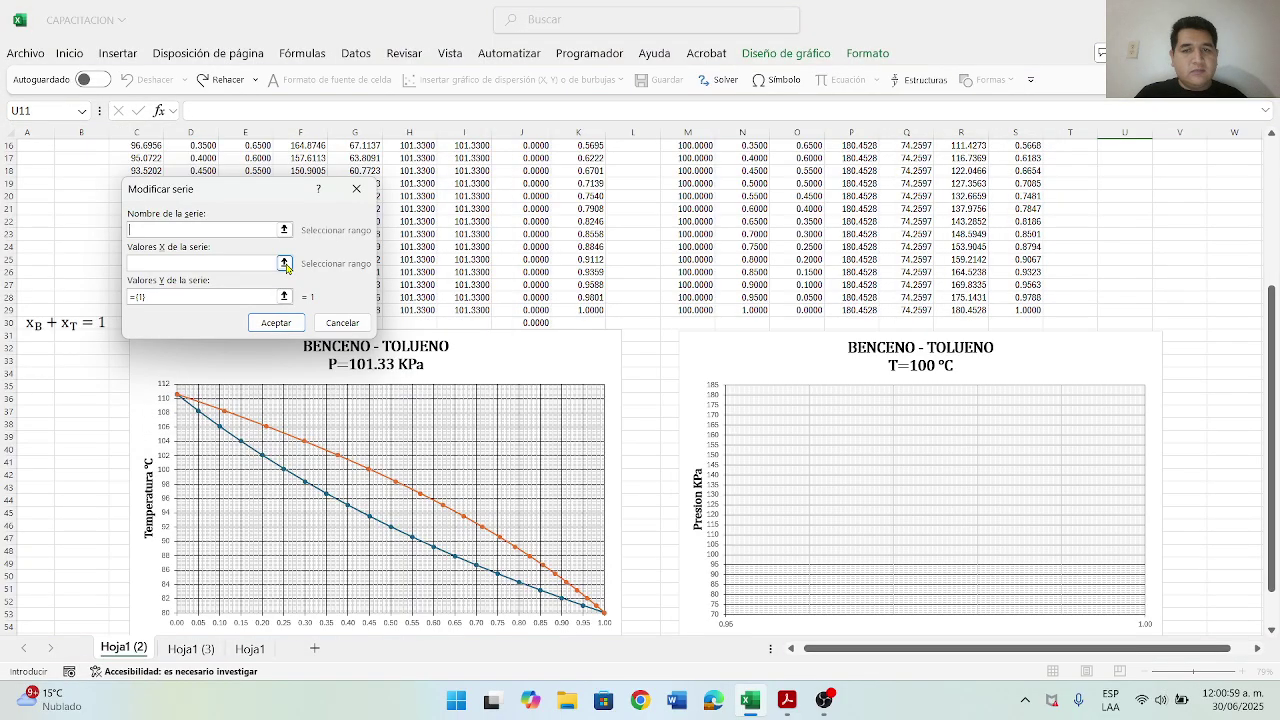
pyautogui.click(285, 263)
pyautogui.scroll(3, 765, 238)
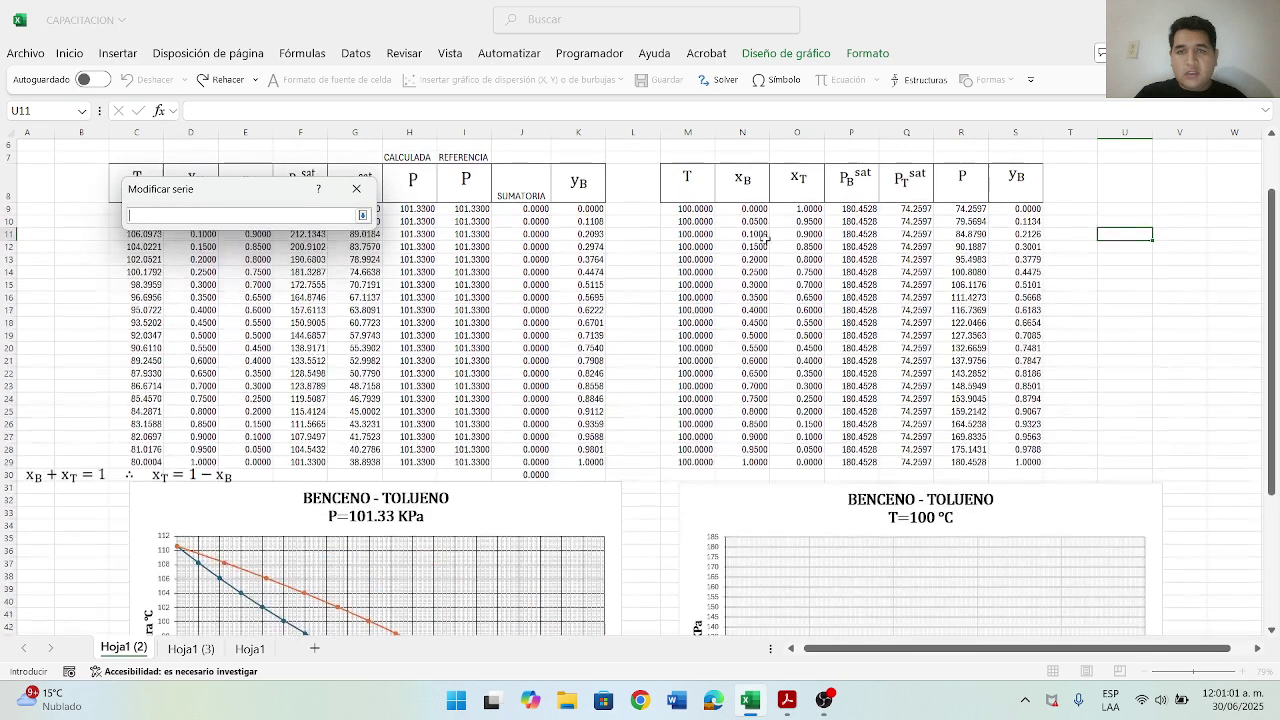
pyautogui.moveTo(757, 210); pyautogui.dragTo(760, 462)
pyautogui.click(362, 215)
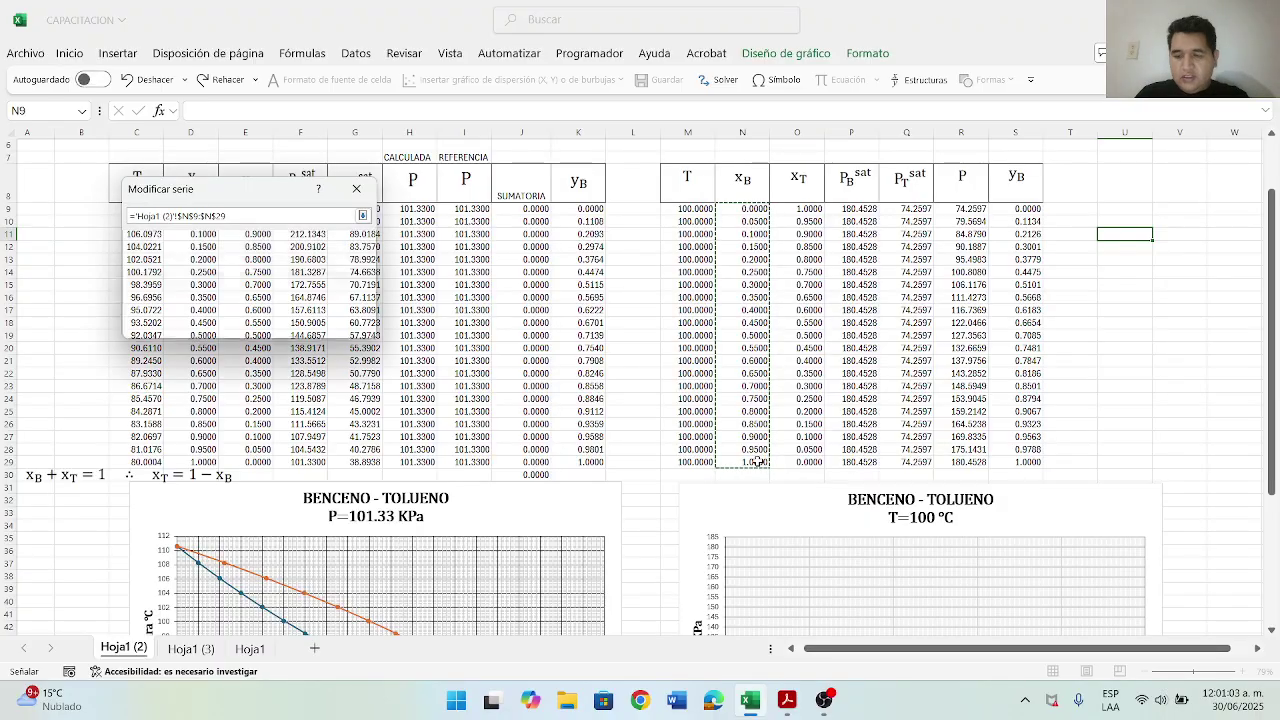
pyautogui.click(284, 297)
pyautogui.moveTo(700, 208); pyautogui.dragTo(703, 464)
pyautogui.click(362, 215)
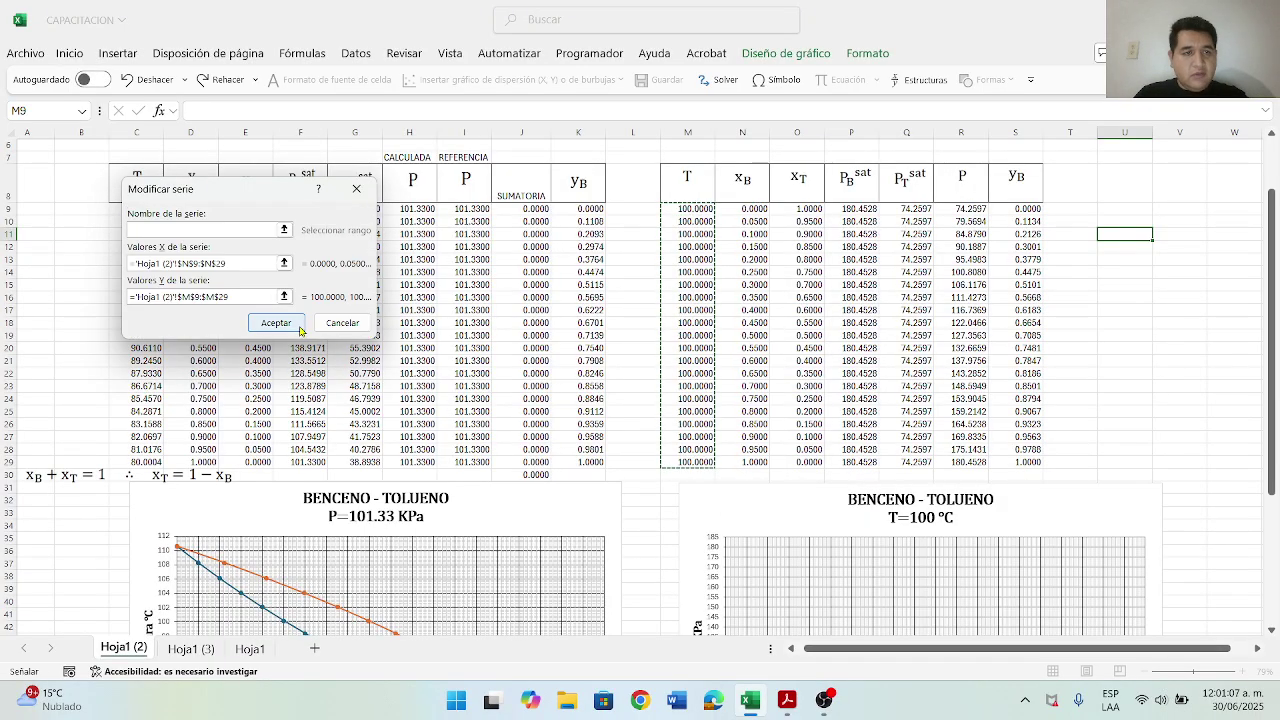
# Step: Set the new series' Y values to the P column R9:R29 and accept the series
pyautogui.click(284, 297)
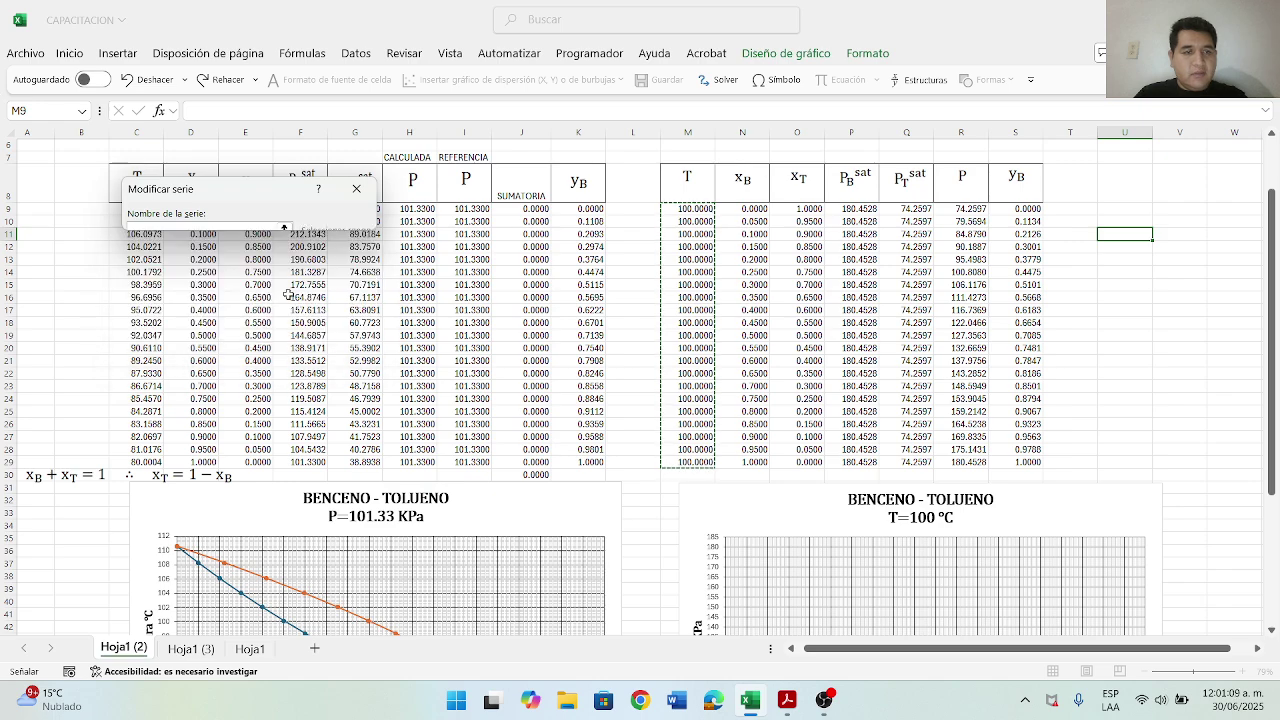
pyautogui.moveTo(960, 209); pyautogui.dragTo(962, 462)
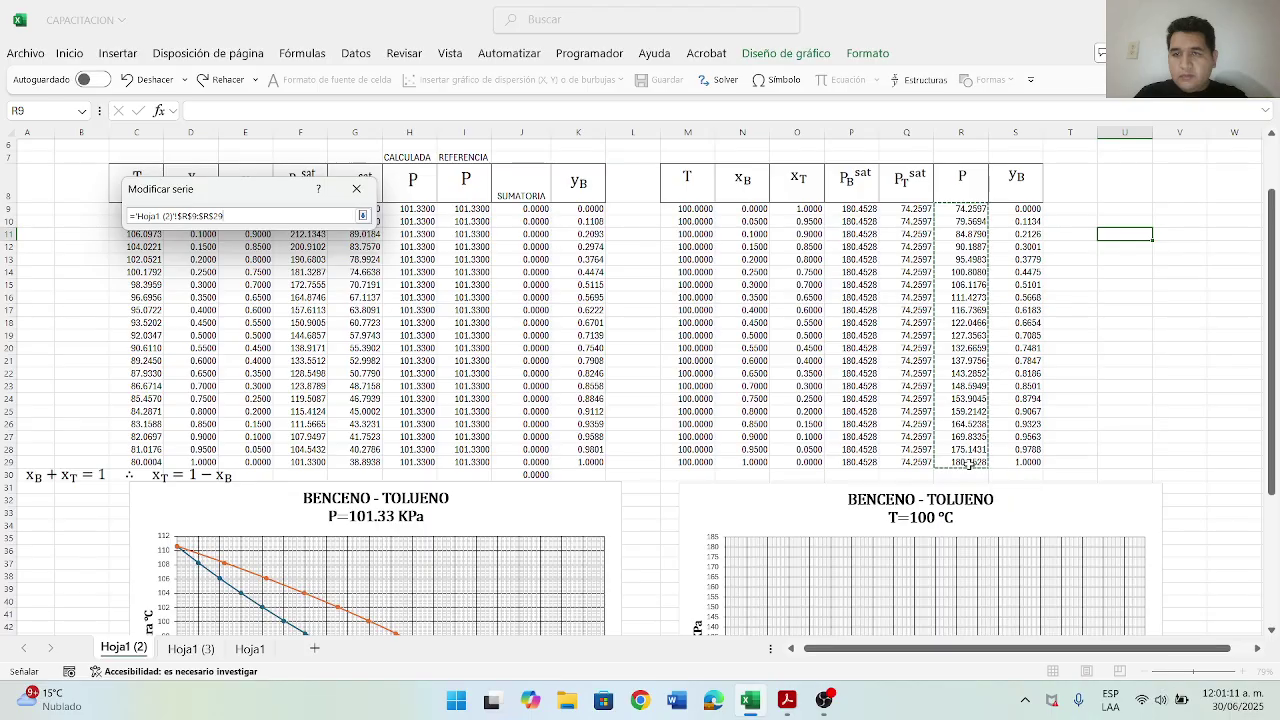
pyautogui.click(362, 215)
pyautogui.click(290, 322)
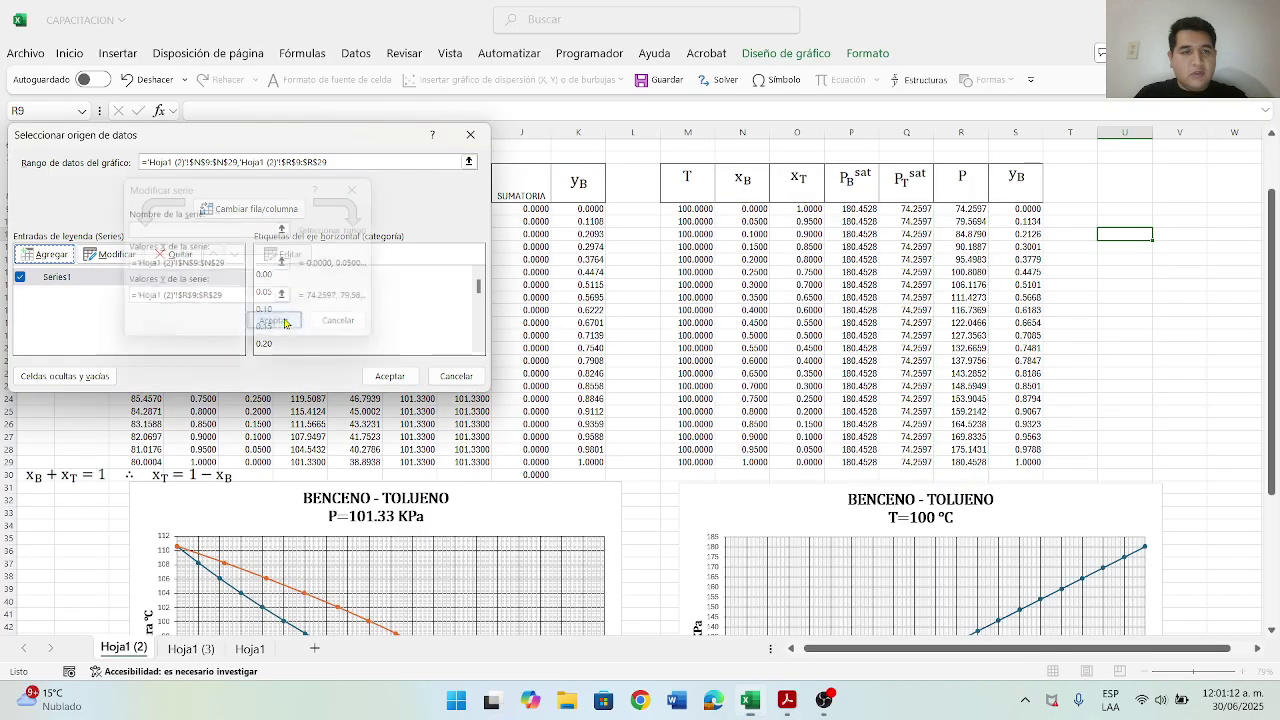
# Step: Add a second series to the T=100 °C chart with the yB values S9:S29 as its X values
pyautogui.click(45, 256)
pyautogui.click(284, 263)
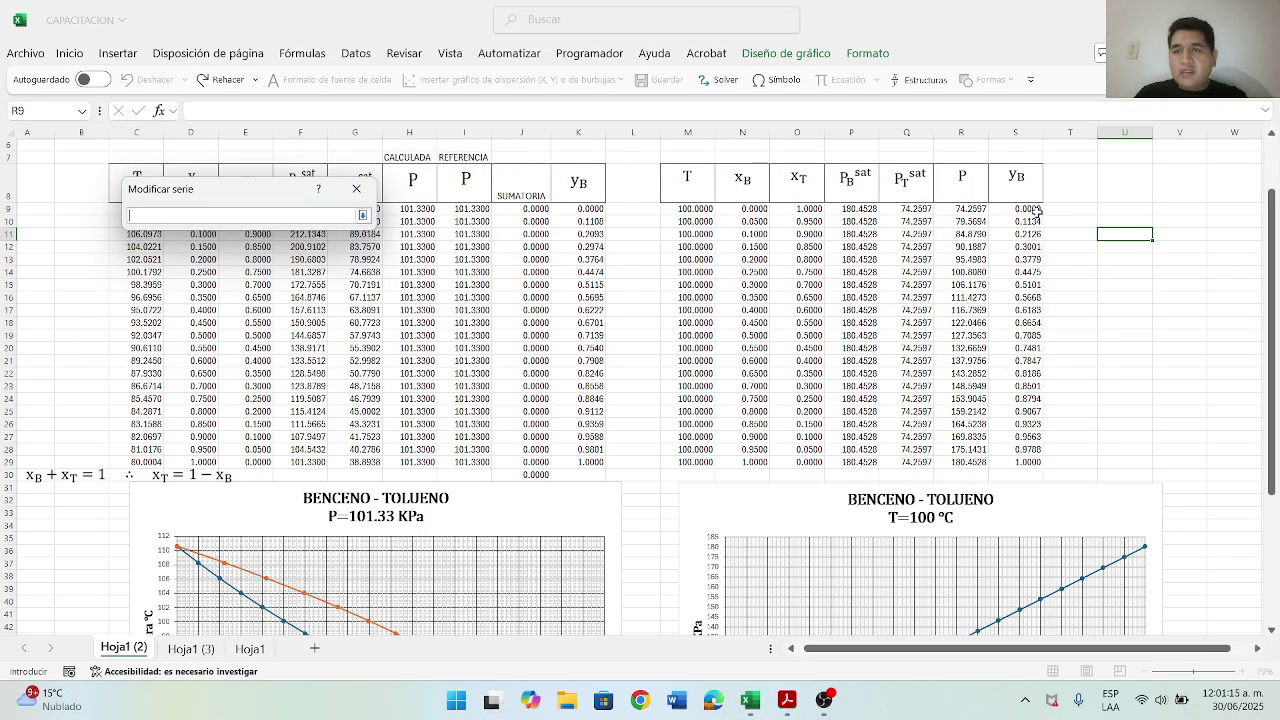
pyautogui.moveTo(1036, 209); pyautogui.dragTo(1040, 462)
pyautogui.click(362, 215)
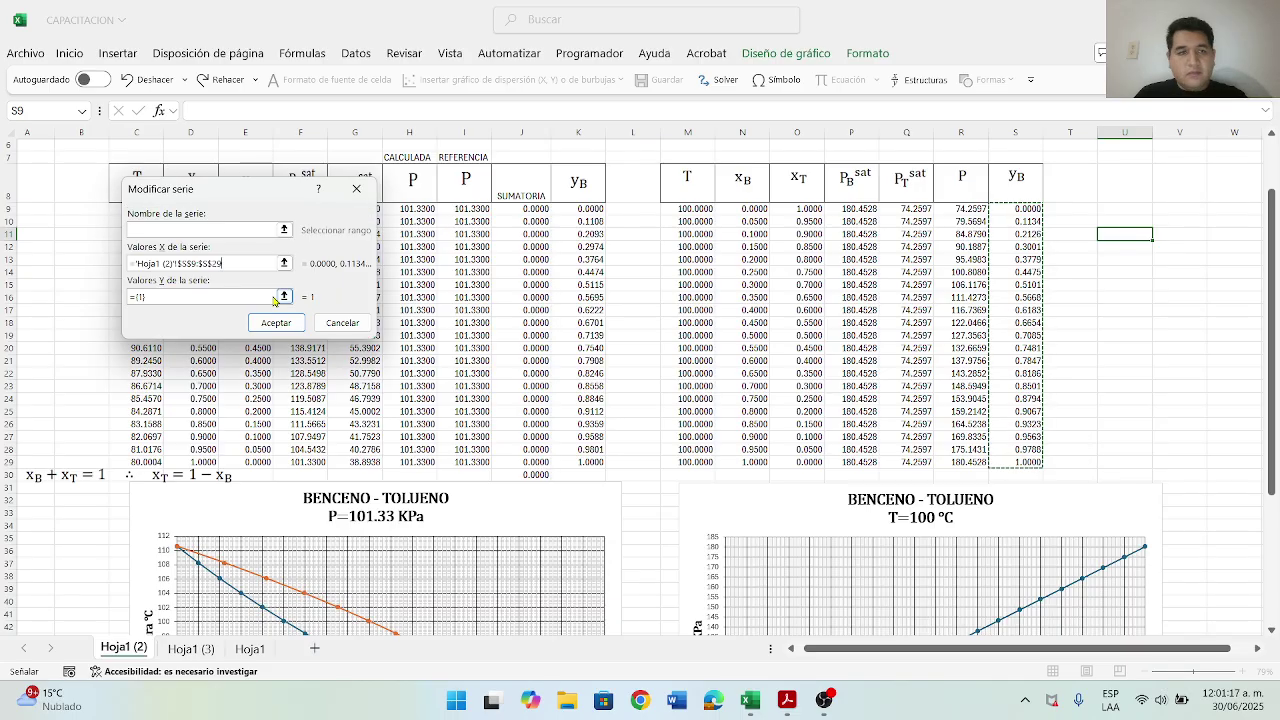
# Step: Set the second series' Y values to the P column R9:R29 and accept the series and data source
pyautogui.click(284, 296)
pyautogui.moveTo(980, 211); pyautogui.dragTo(984, 462)
pyautogui.press('Return')
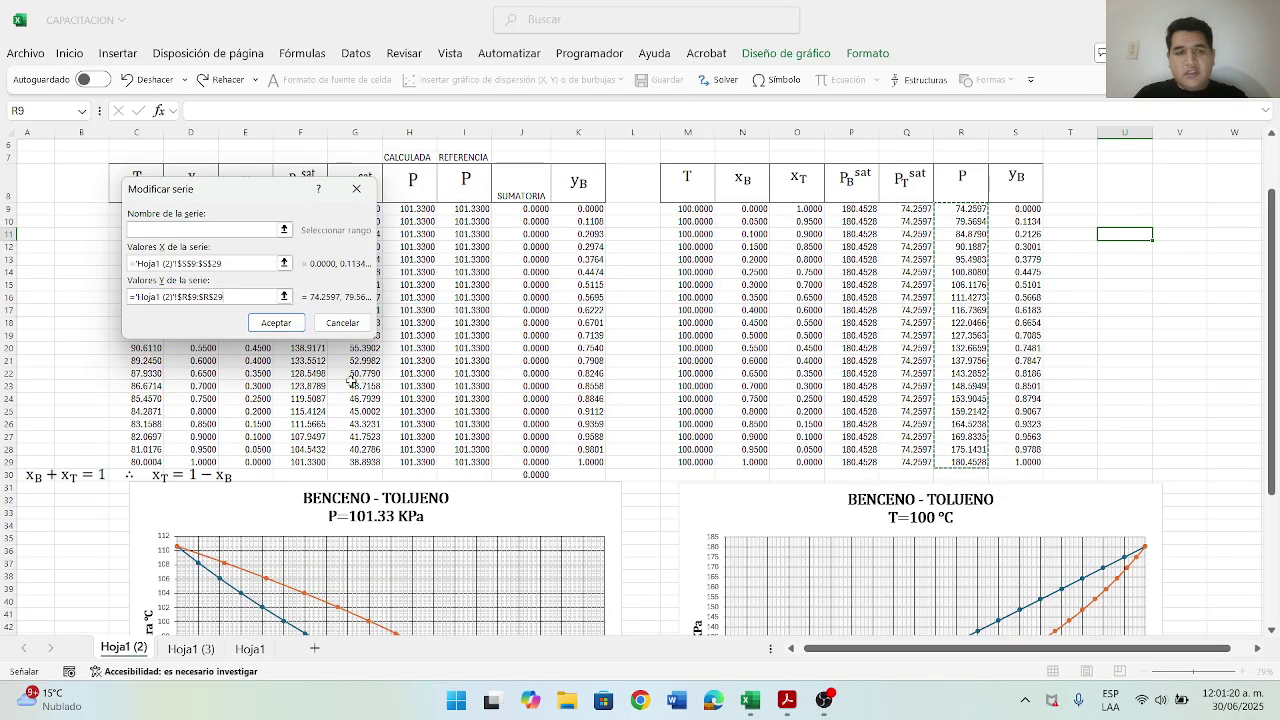
pyautogui.click(276, 323)
pyautogui.click(389, 376)
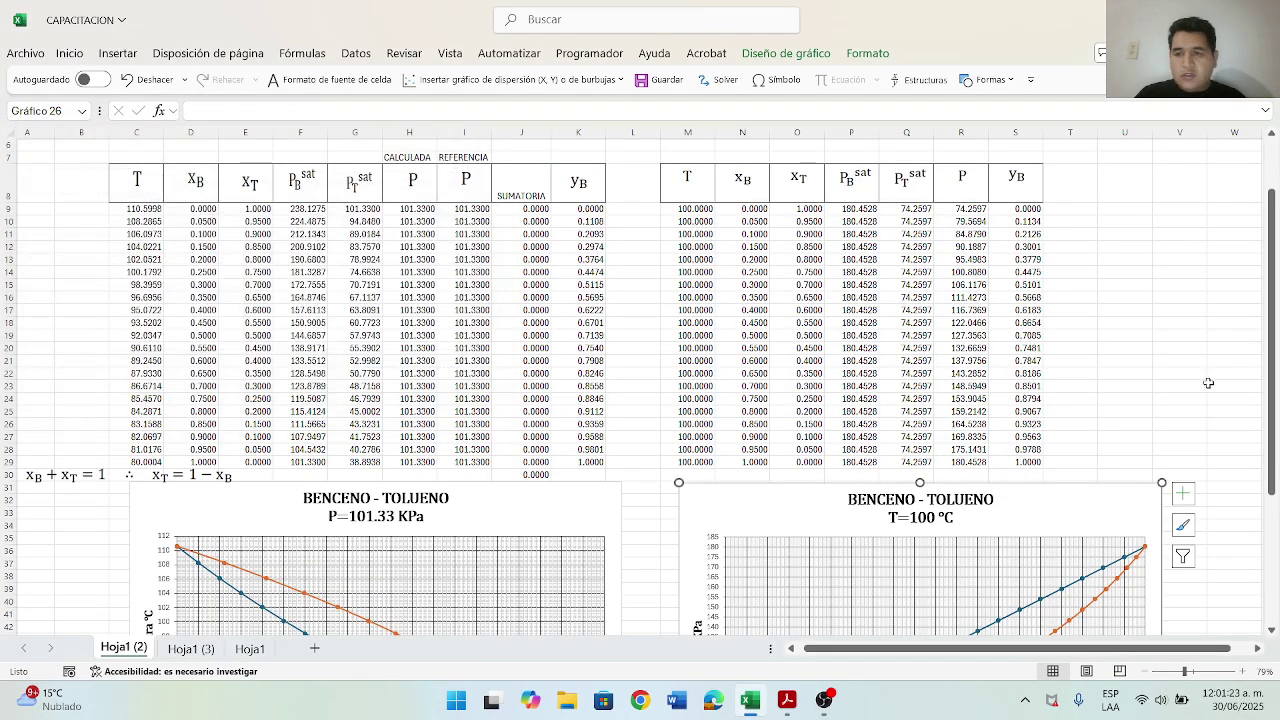
# Step: Examine the P-xy chart at 100 °C alongside the T-xy chart at 101.33 kPa and the tables above them
pyautogui.click(1124, 360)
pyautogui.scroll(-4, 1140, 355)
pyautogui.scroll(-1, 1144, 351)
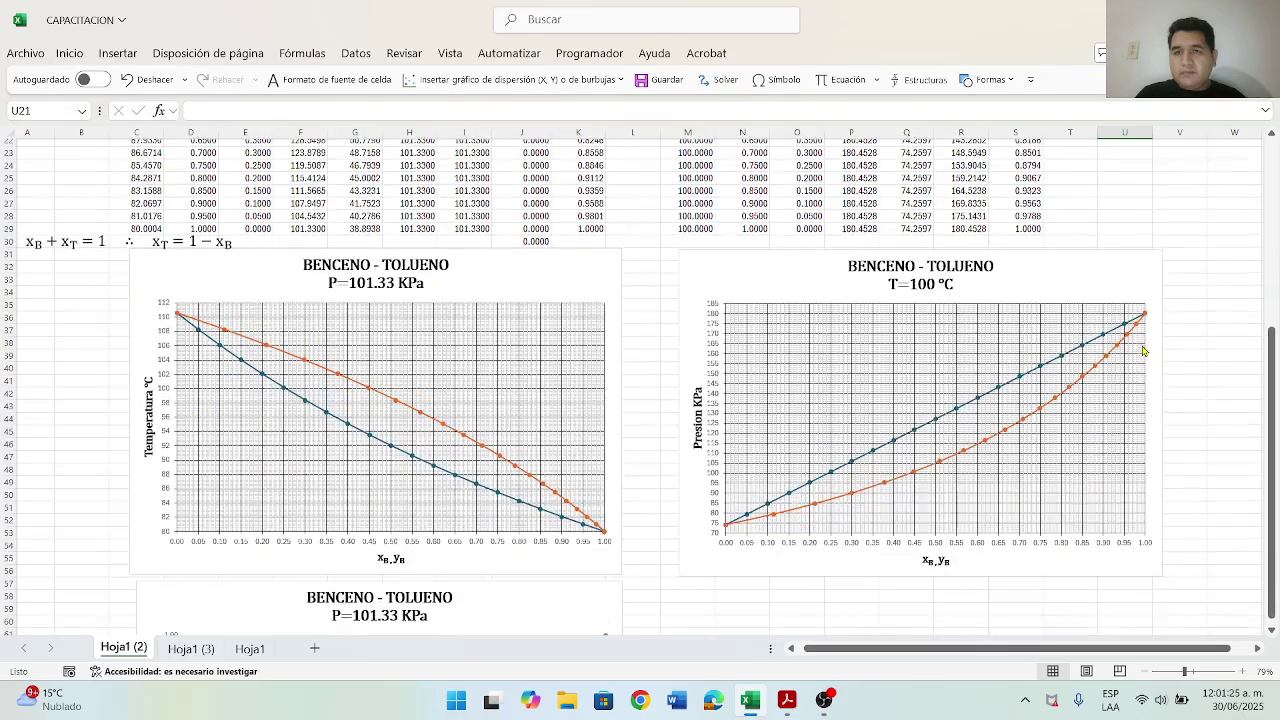
pyautogui.scroll(6, 1141, 347)
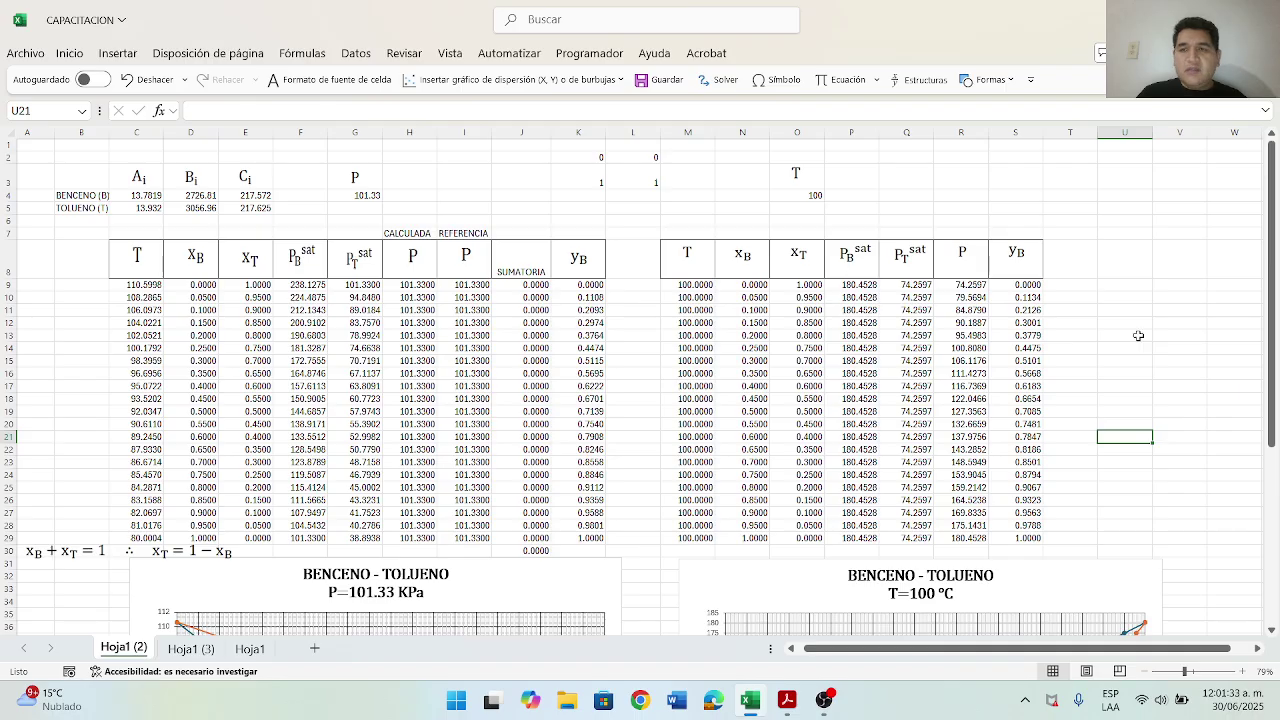
pyautogui.scroll(-3, 1127, 332)
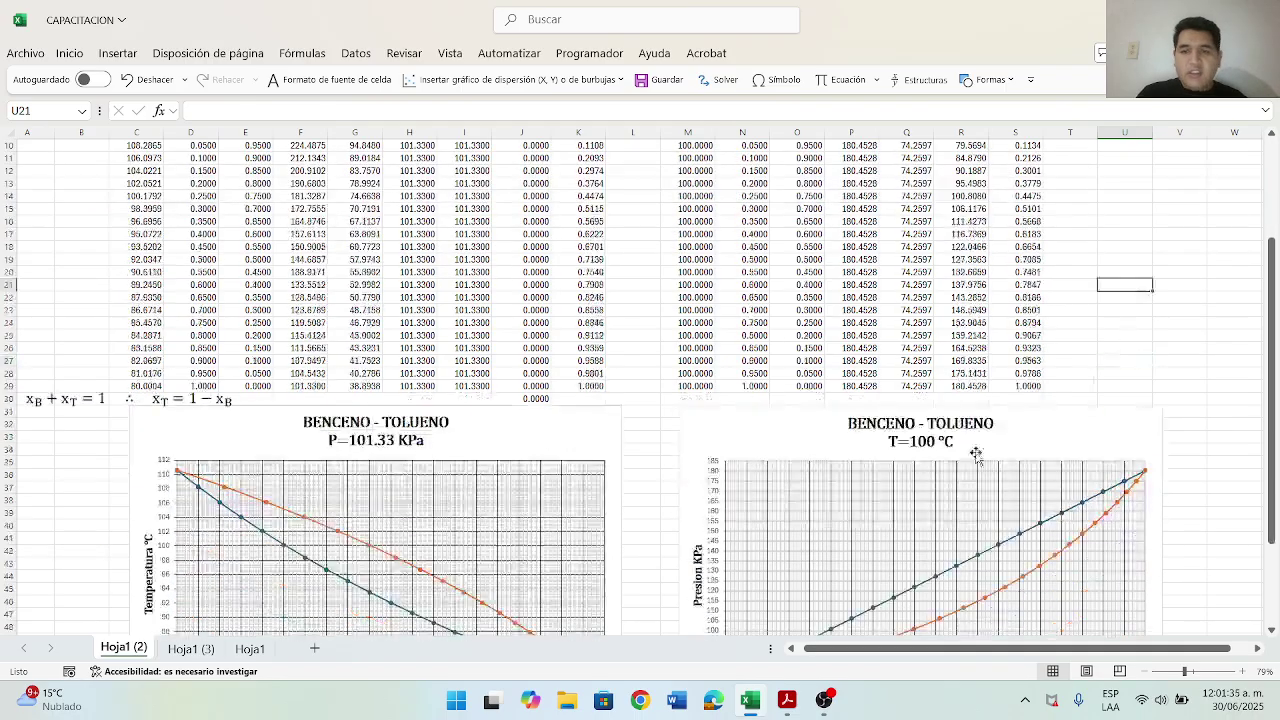
pyautogui.click(388, 445)
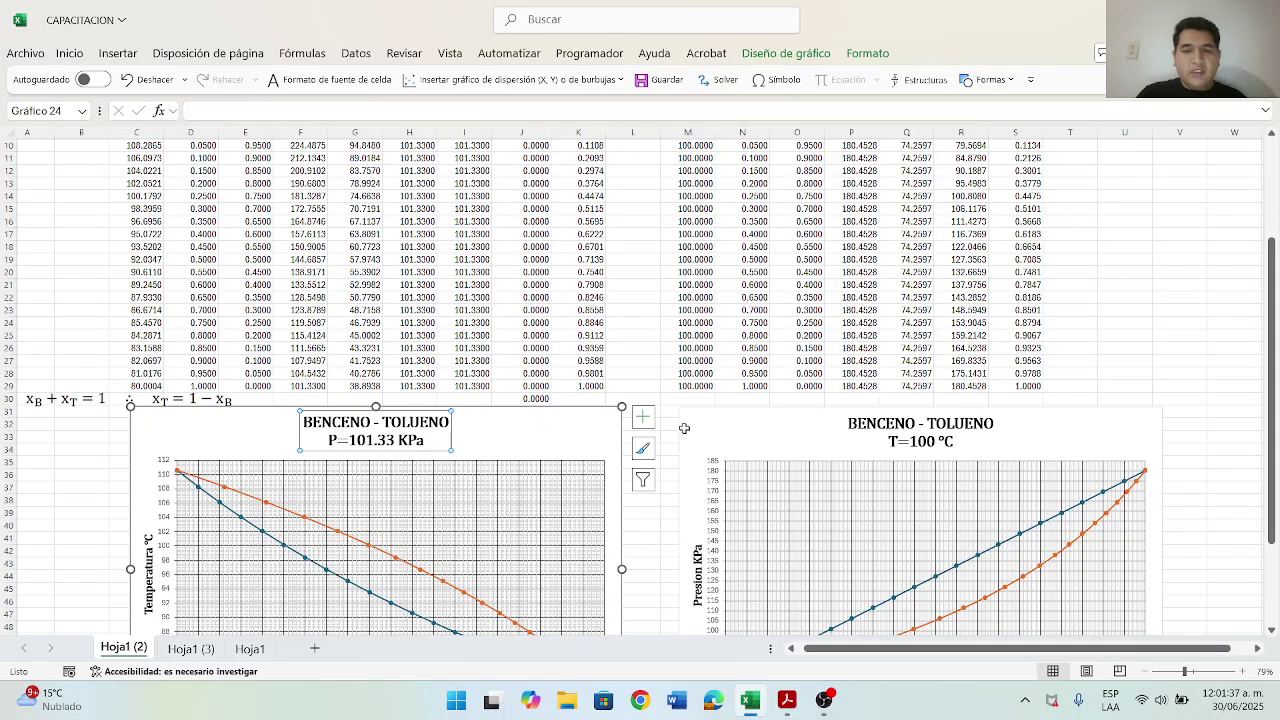
pyautogui.click(905, 437)
pyautogui.click(385, 449)
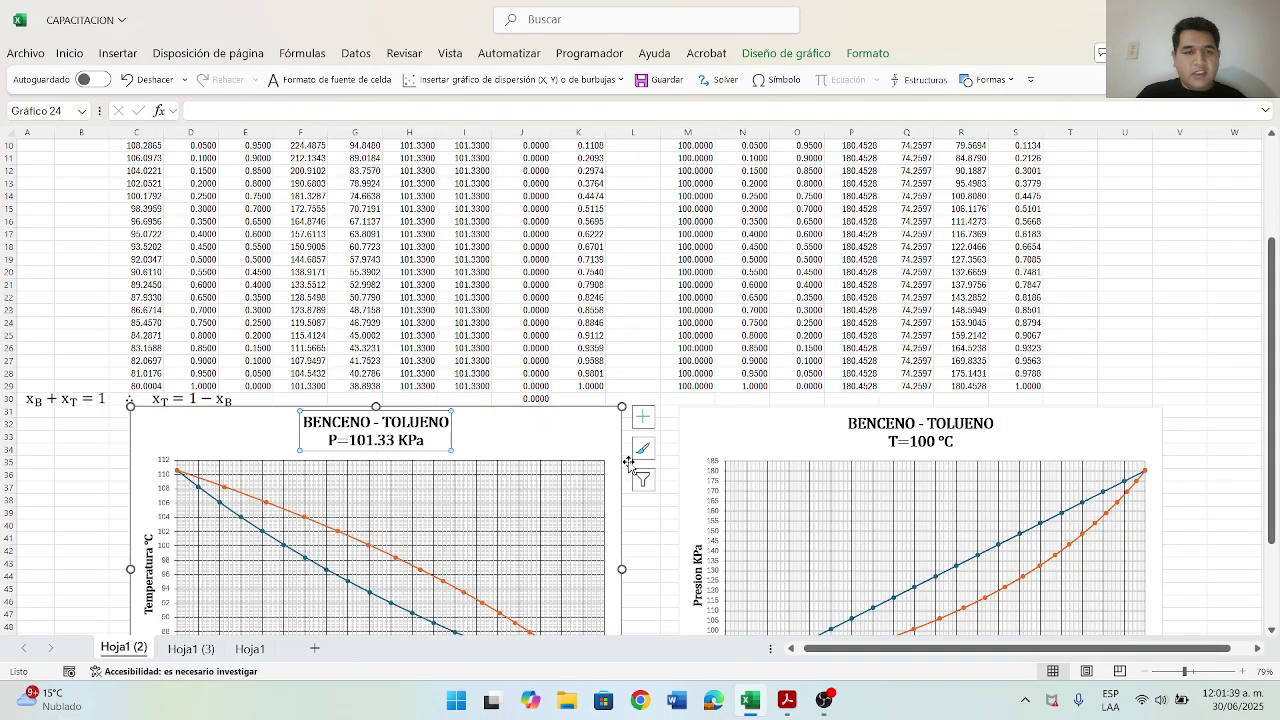
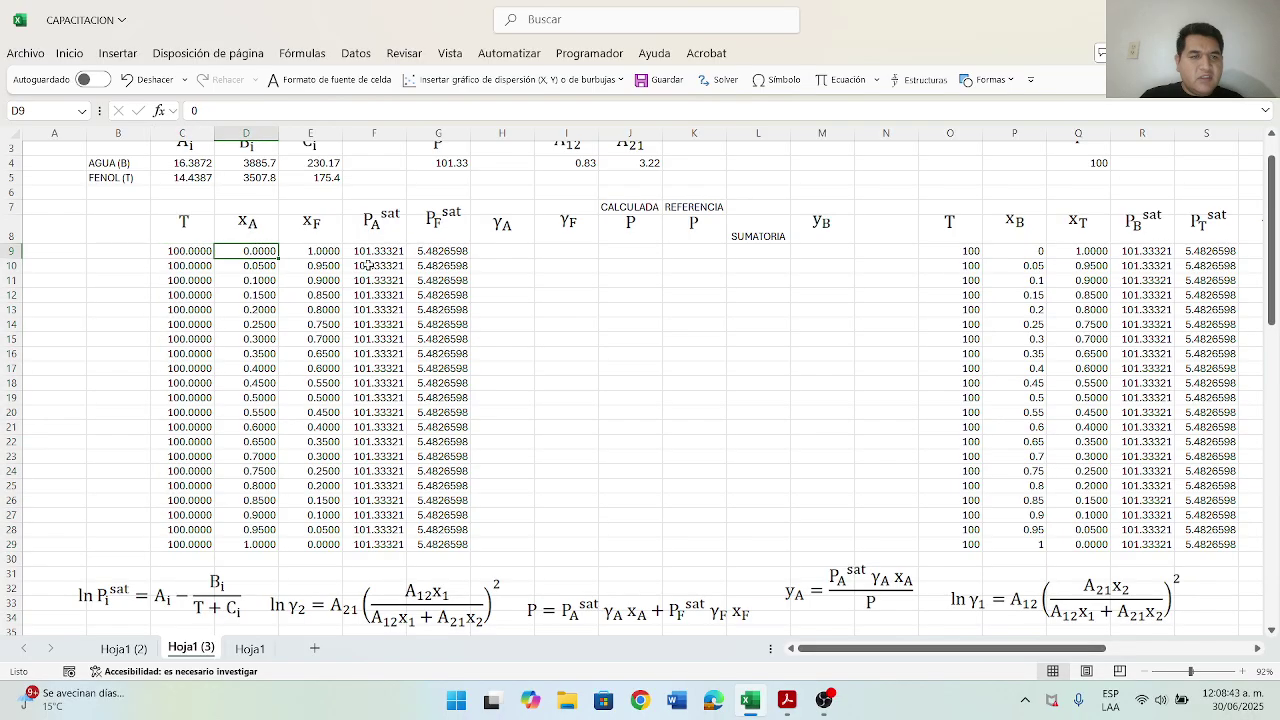
pyautogui.click(455, 252)
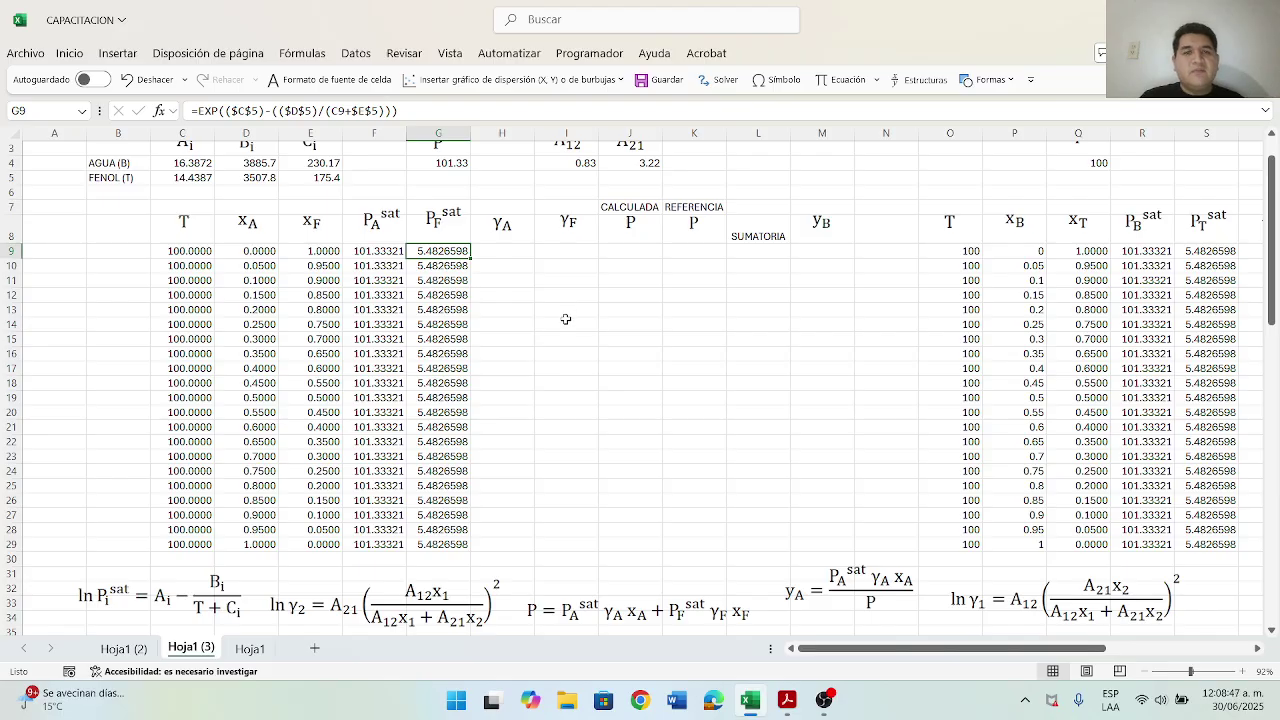
pyautogui.click(567, 227)
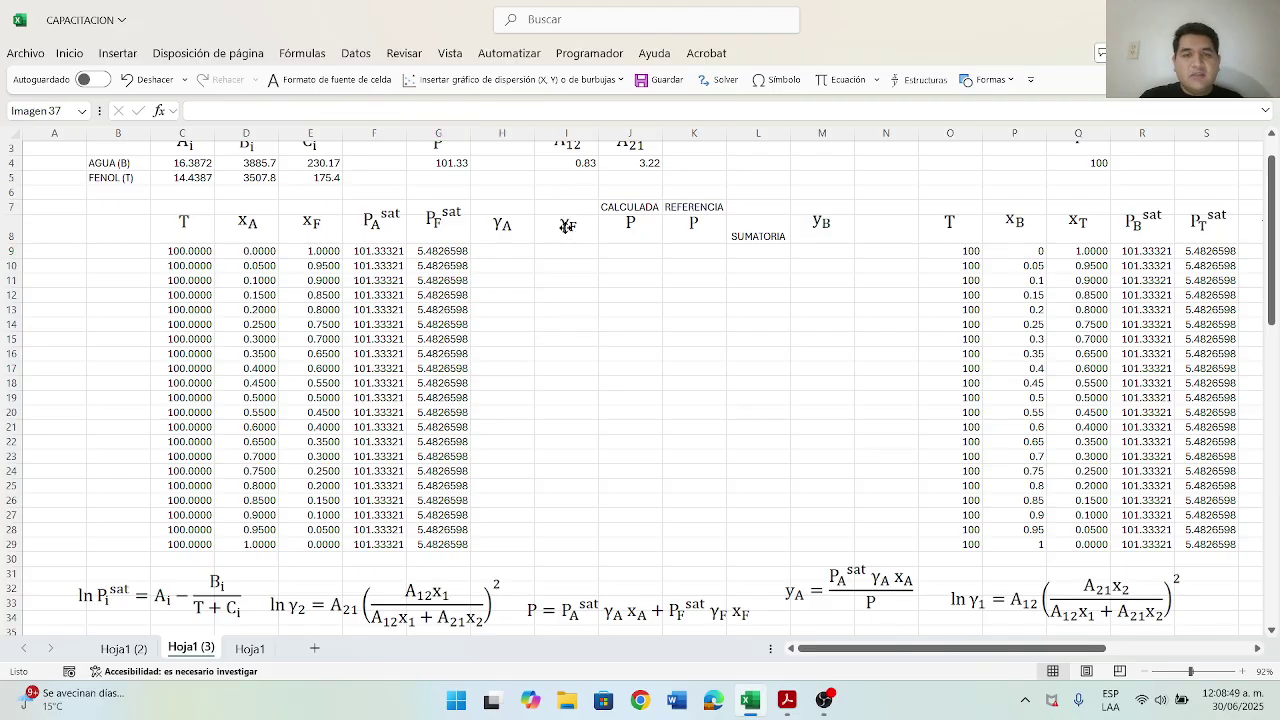
pyautogui.click(690, 280)
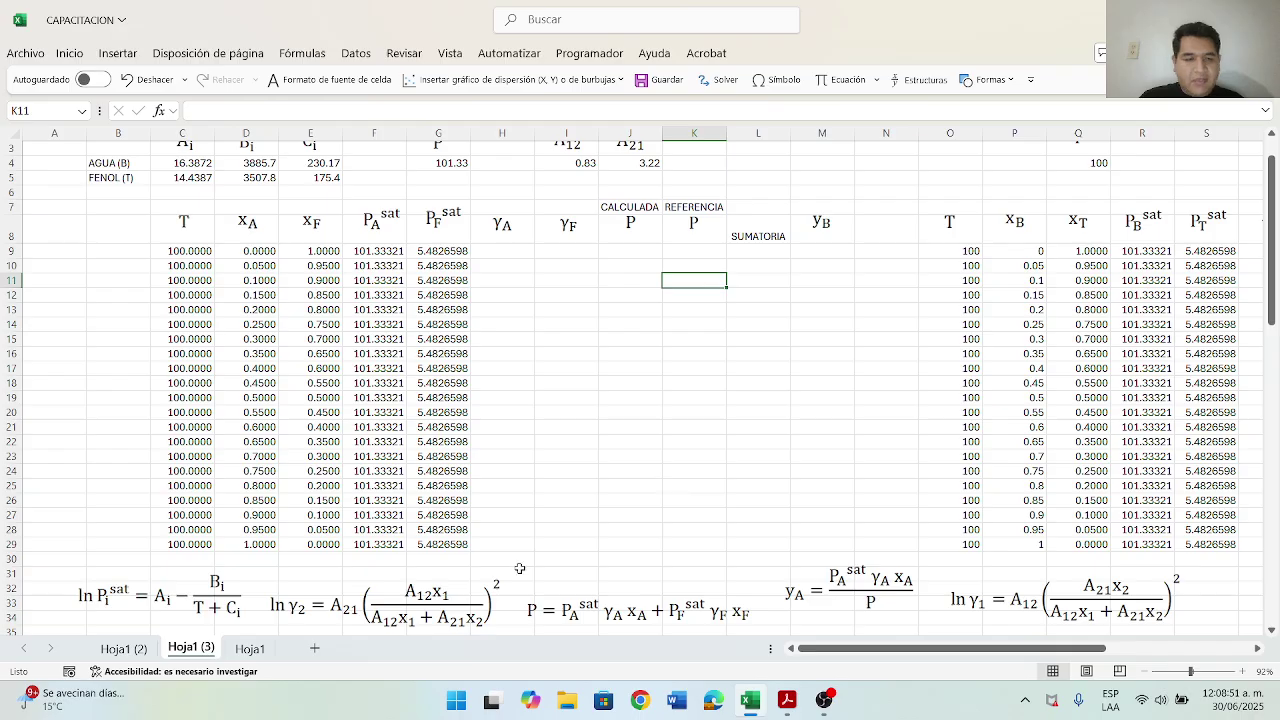
pyautogui.scroll(-1, 572, 536)
pyautogui.scroll(1, 570, 530)
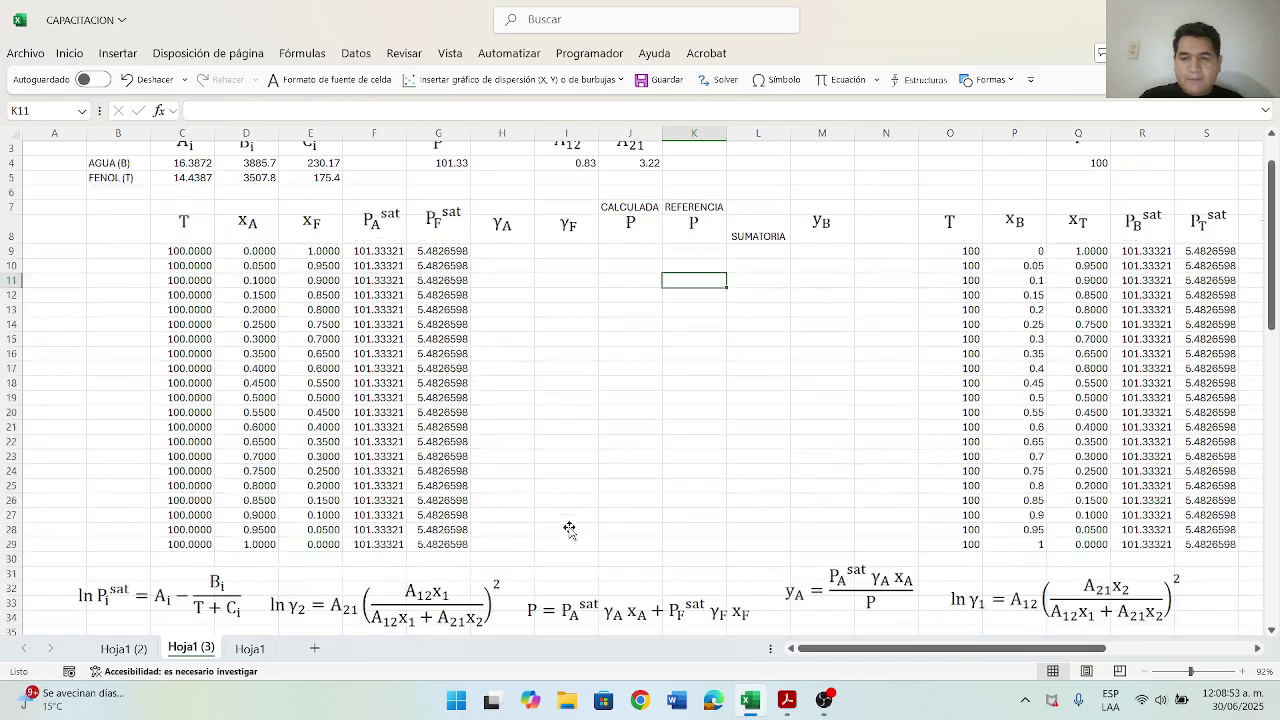
# Step: Place the ln γ1 equation image below the γ headers and begin the γA formula in H9 as =EXP(()*()^2)
pyautogui.moveTo(1108, 615); pyautogui.dragTo(664, 393)
pyautogui.click(506, 255)
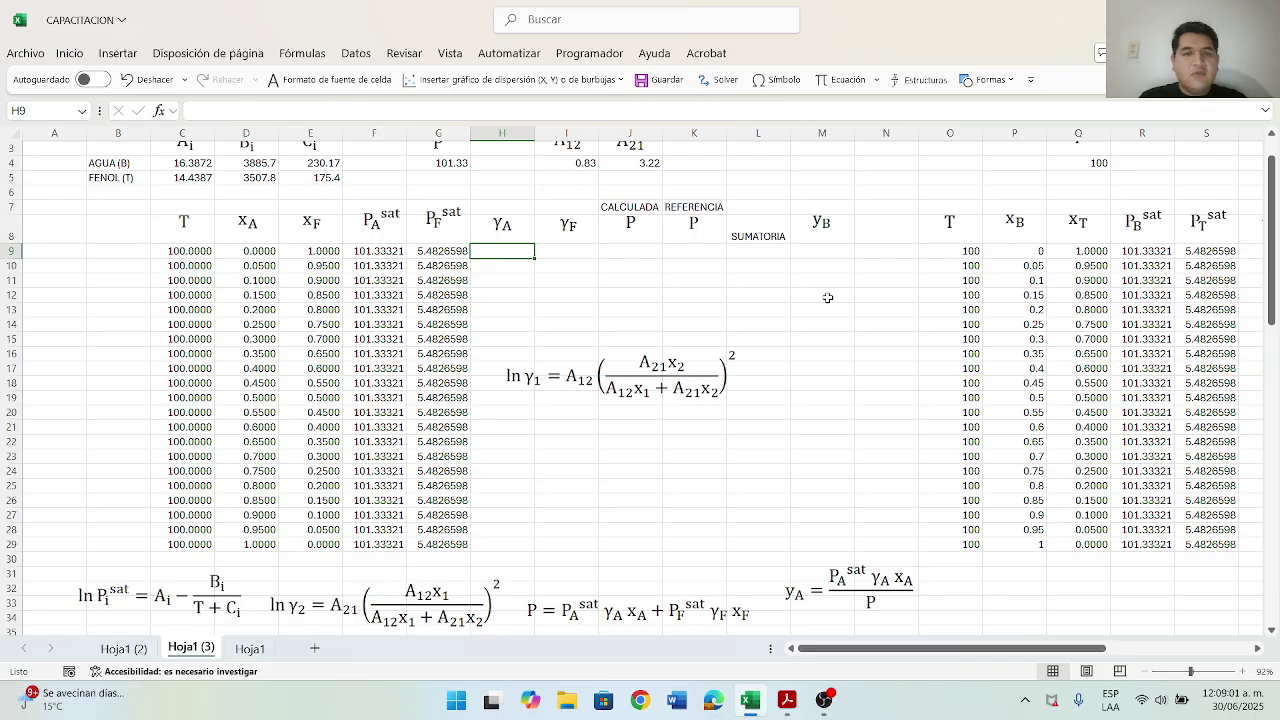
pyautogui.write('=')
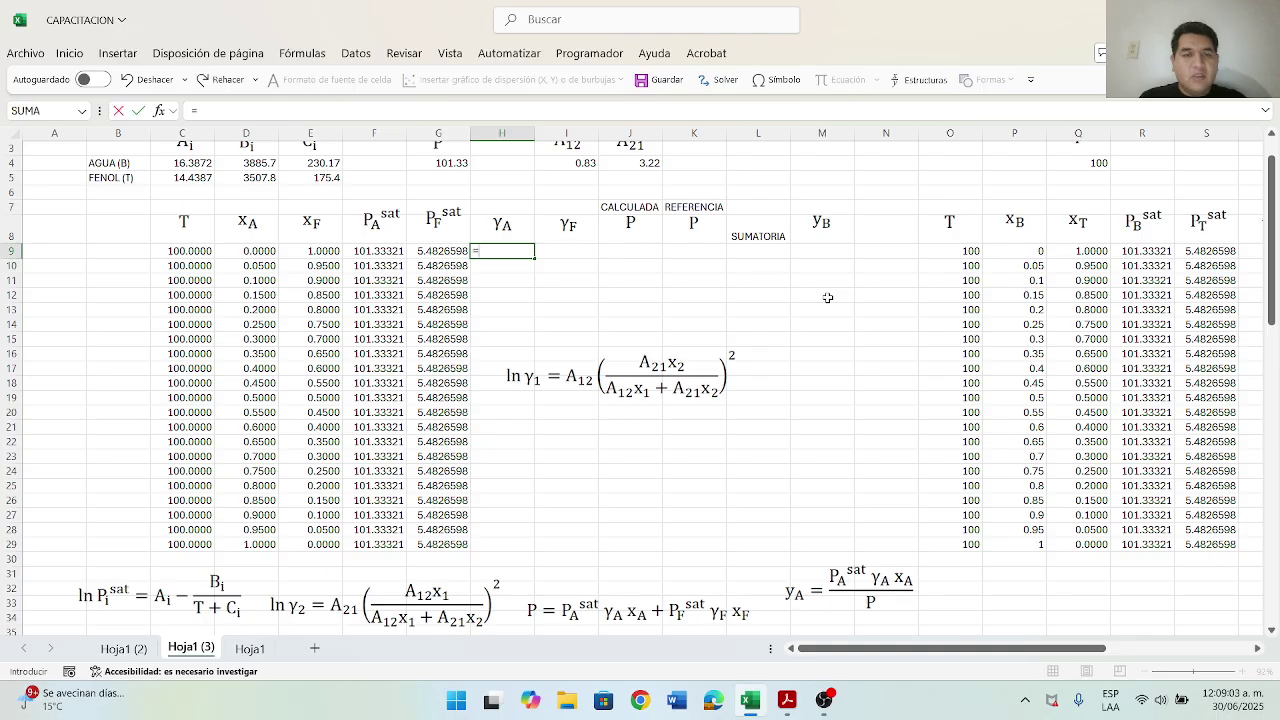
pyautogui.write('EXP(')
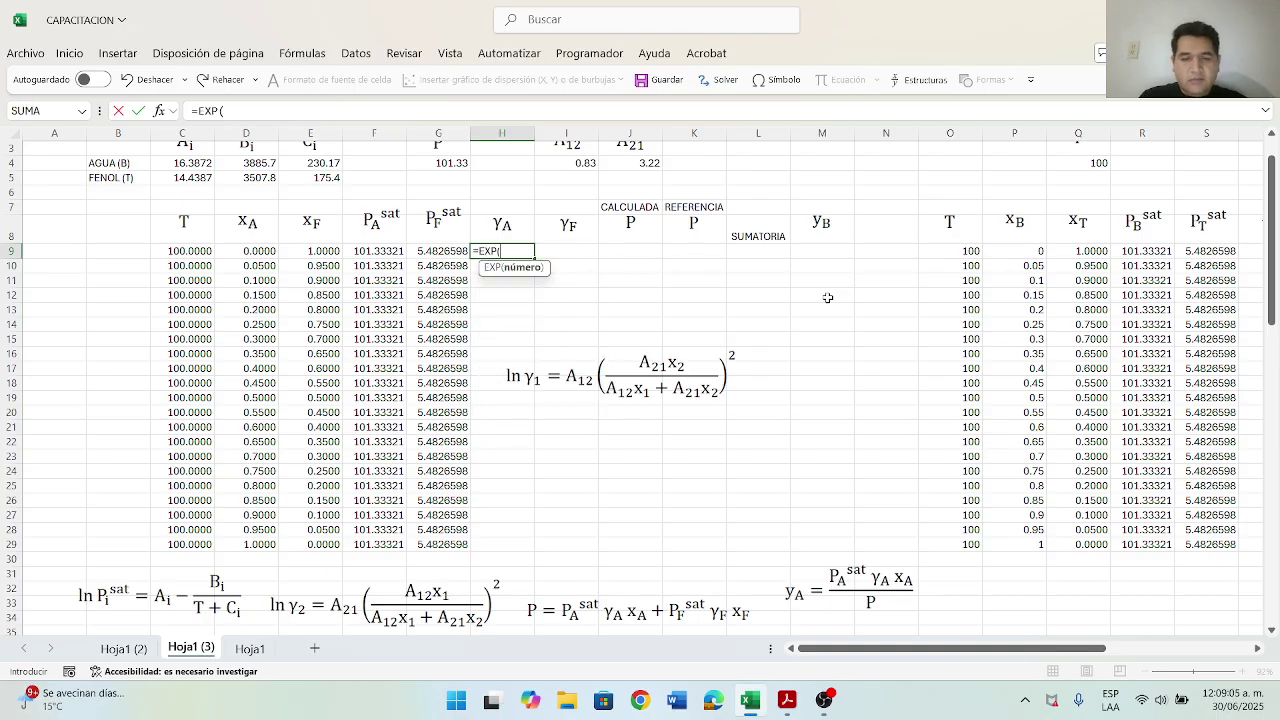
pyautogui.write(')')
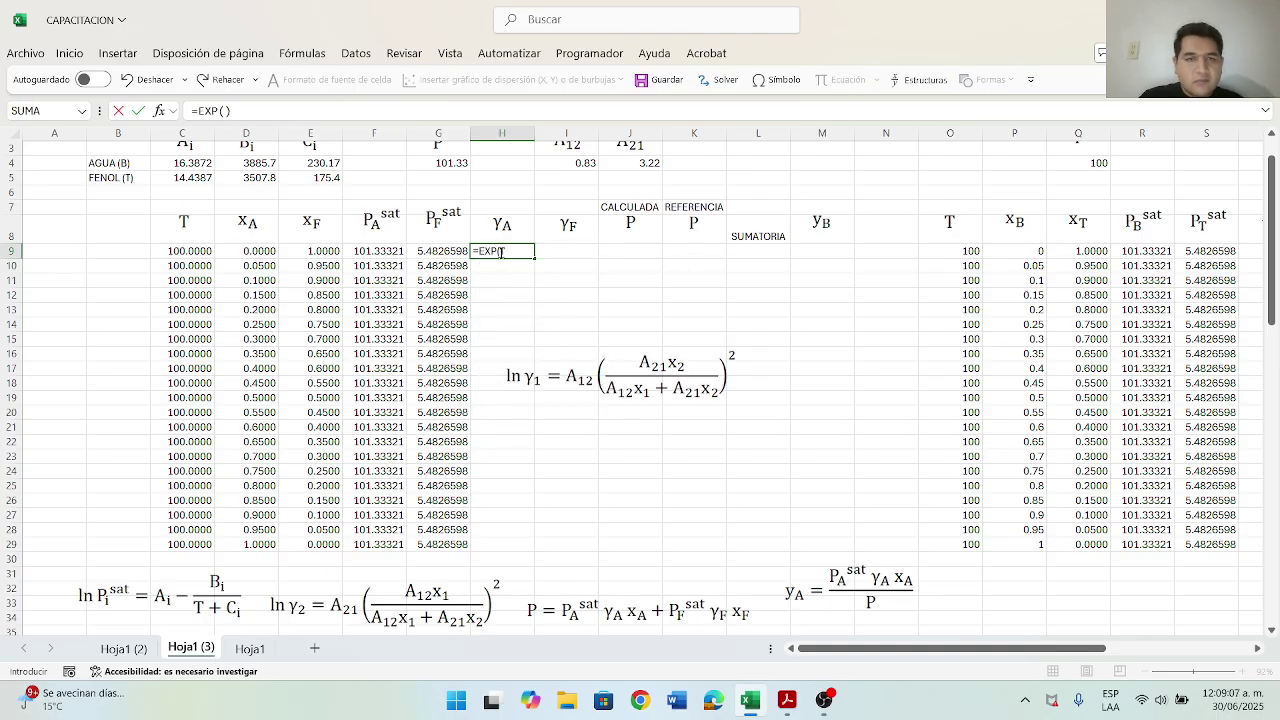
pyautogui.click(501, 252)
pyautogui.click(224, 113)
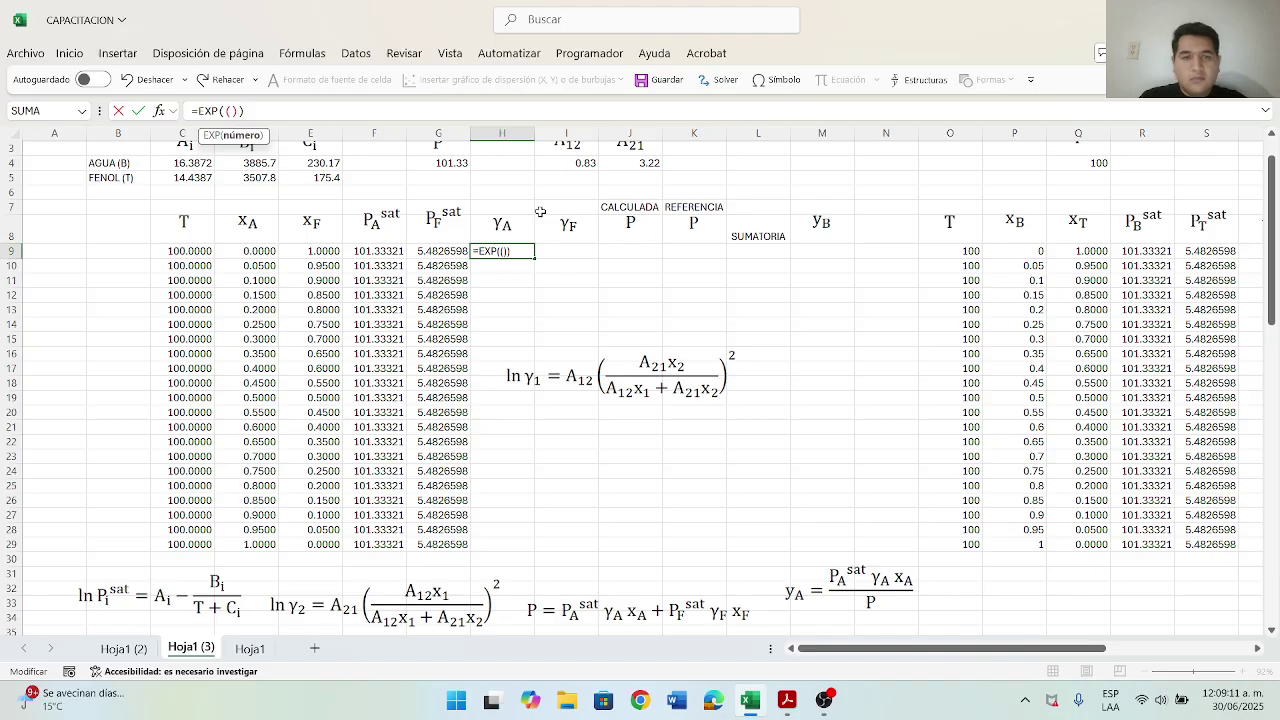
pyautogui.write('()+()')
pyautogui.press('BackSpace')
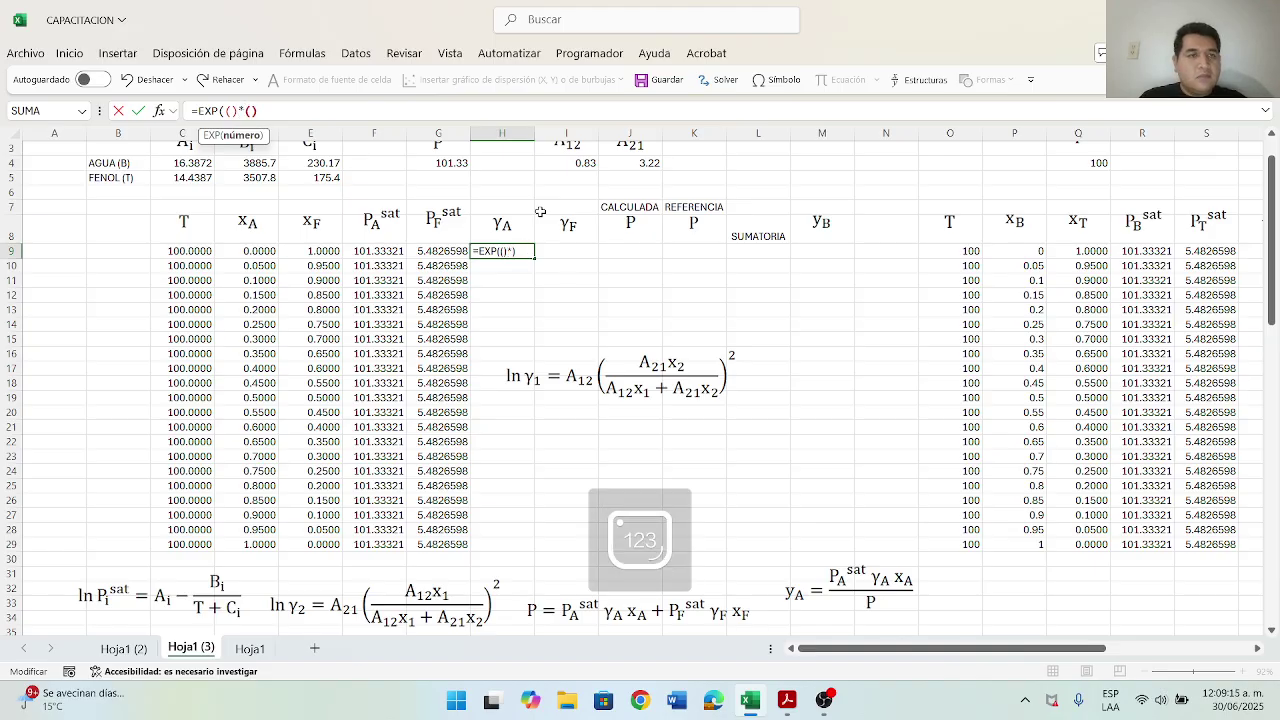
pyautogui.write('^2')
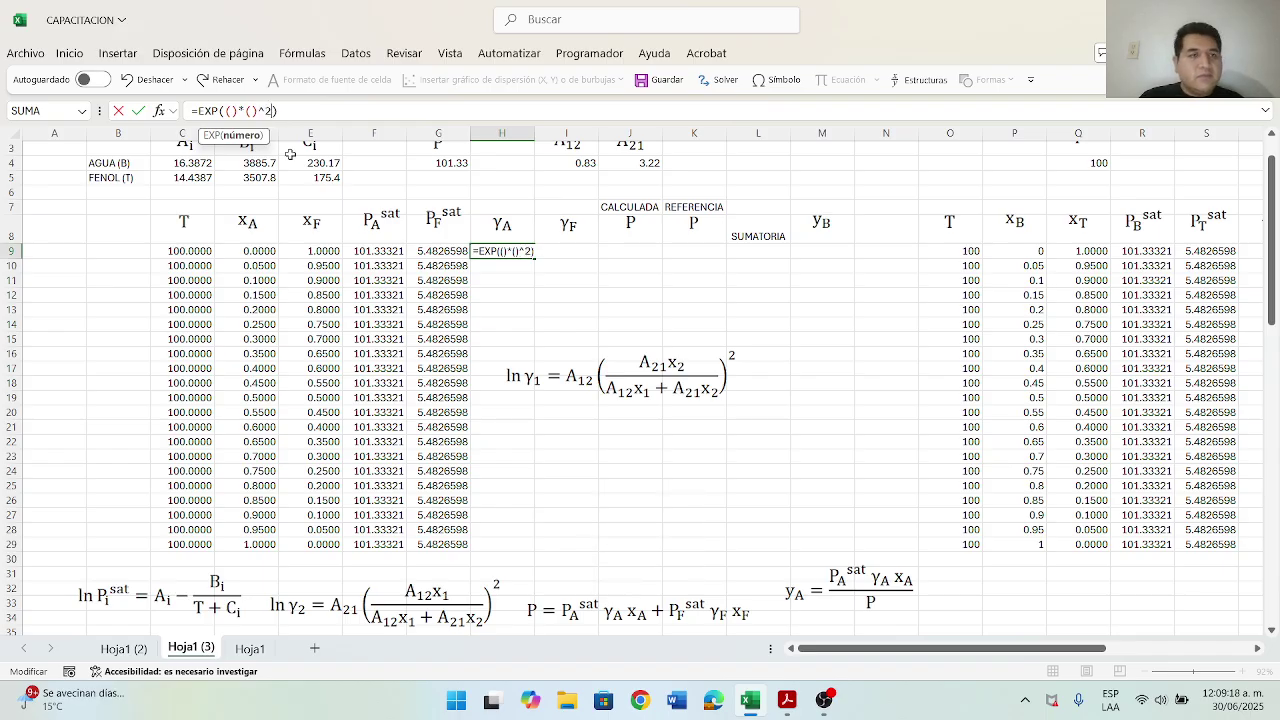
# Step: Fill the H9 formula's first factor with the absolute A12 reference $I$4 and insert a ()/() fraction inside the squared factor
pyautogui.click(230, 111)
pyautogui.scroll(1, 612, 388)
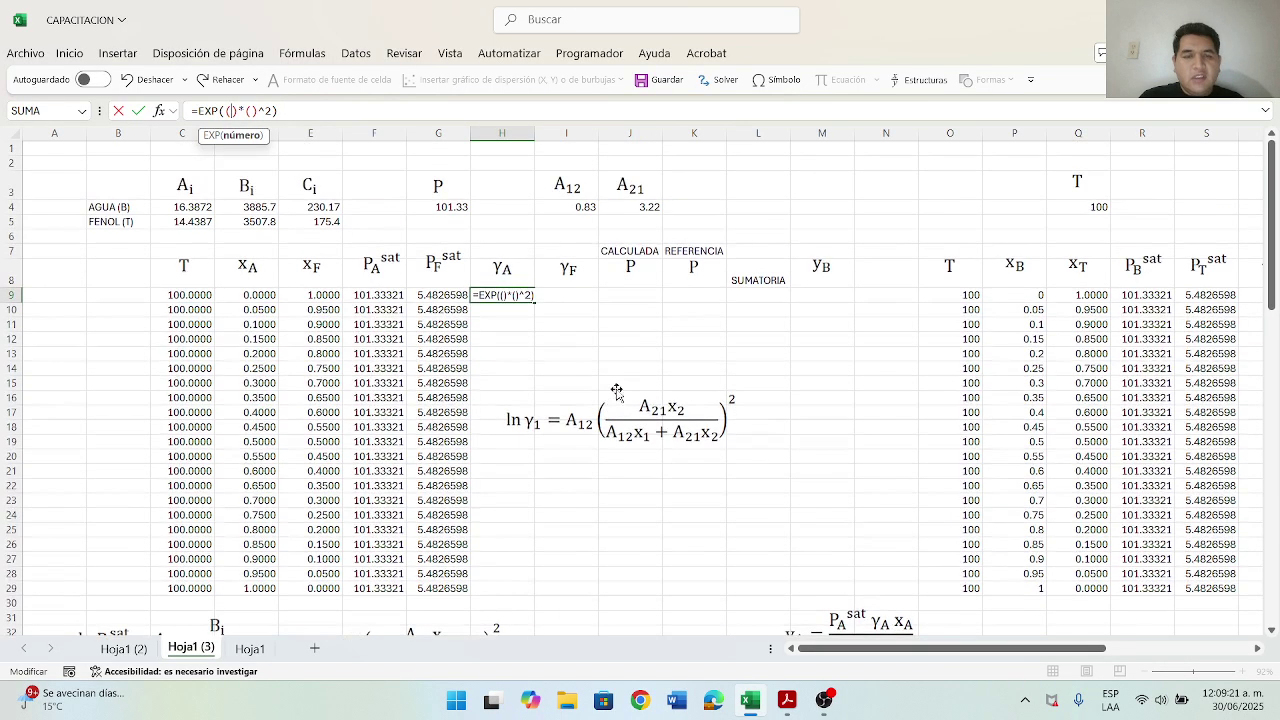
pyautogui.click(582, 207)
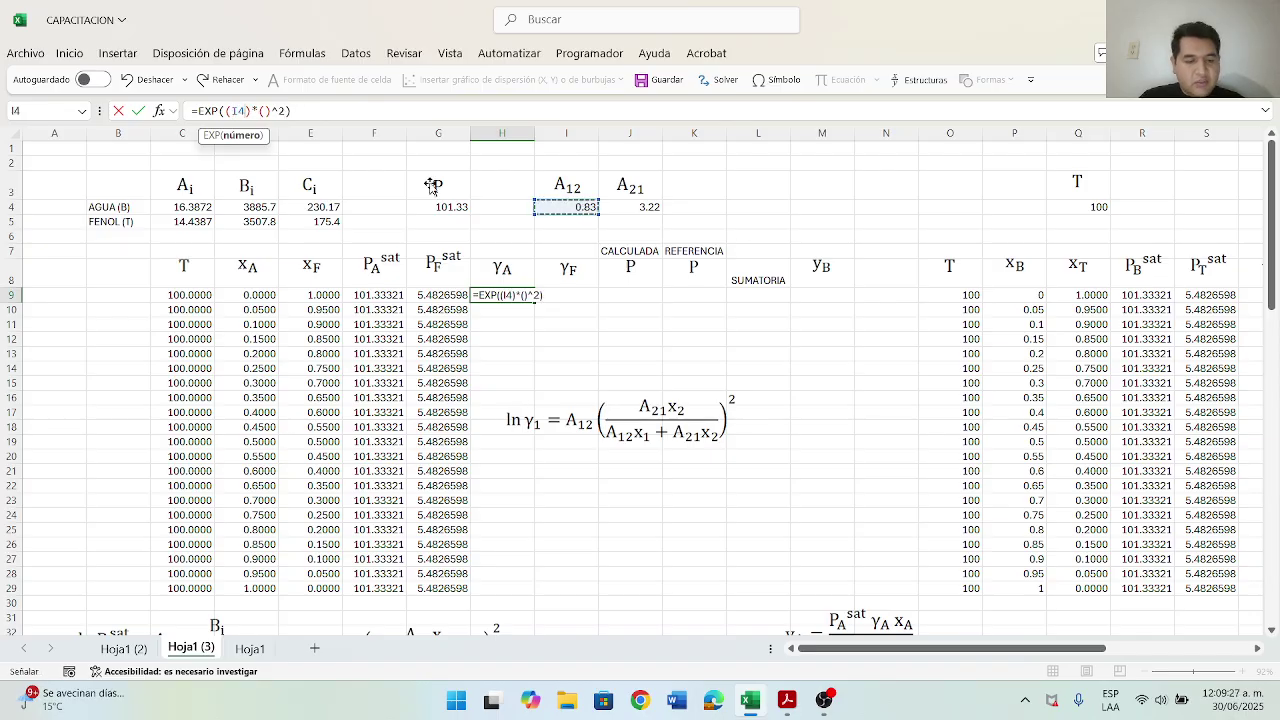
pyautogui.press('F4')
pyautogui.press('F2')
pyautogui.press('Right')
pyautogui.press('Right')
pyautogui.press('Right')
pyautogui.write('()/()')
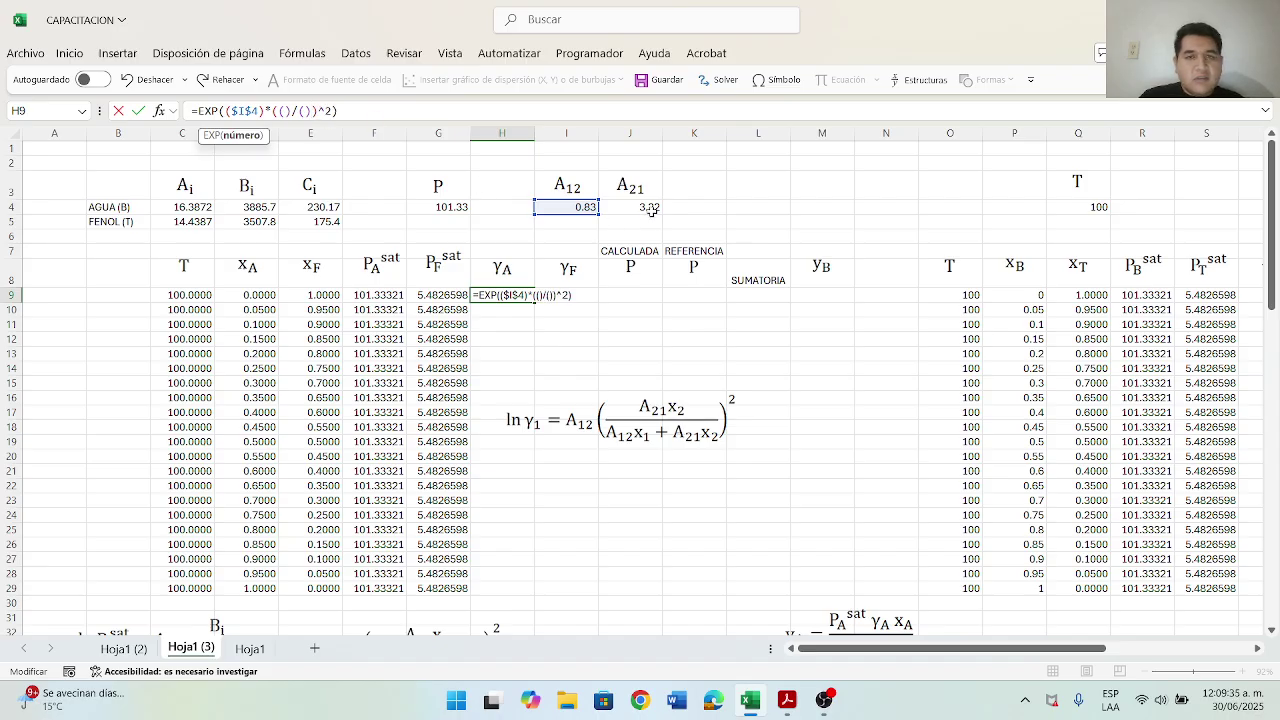
# Step: Enter $J$4*E9 as the numerator of the fraction in the H9 formula
pyautogui.click(650, 208)
pyautogui.press('F4')
pyautogui.write('*')
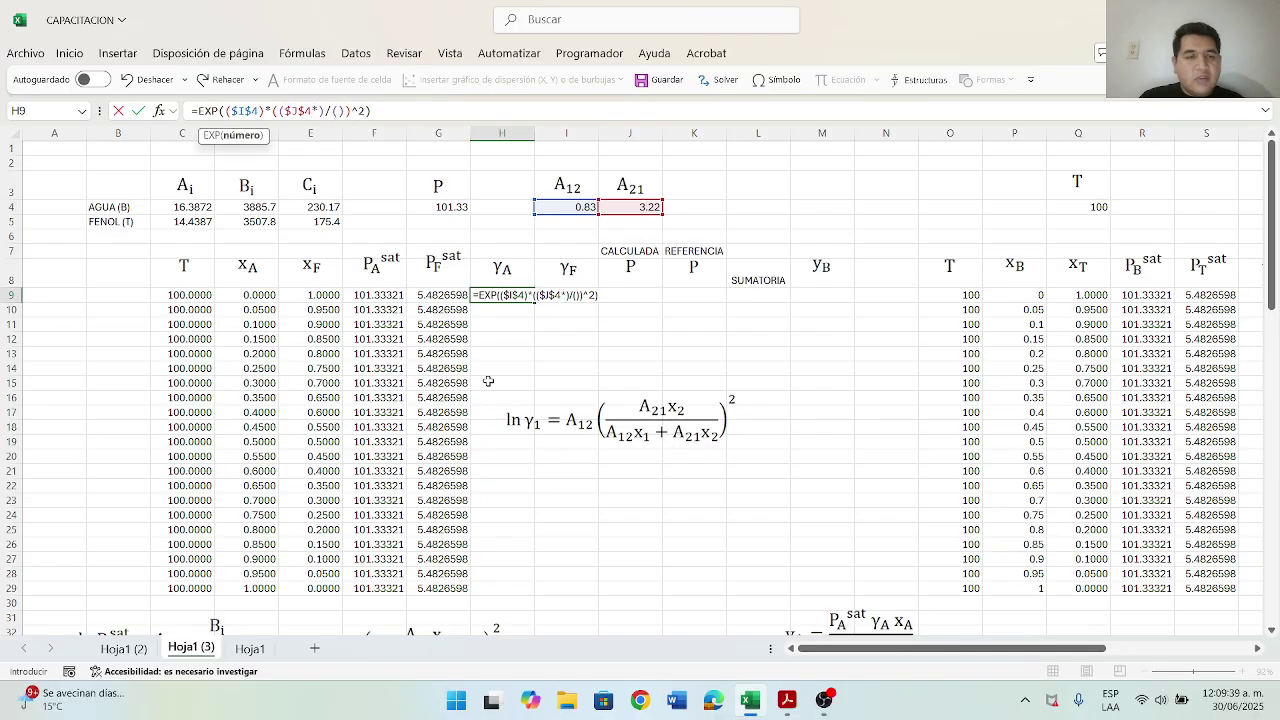
pyautogui.click(322, 296)
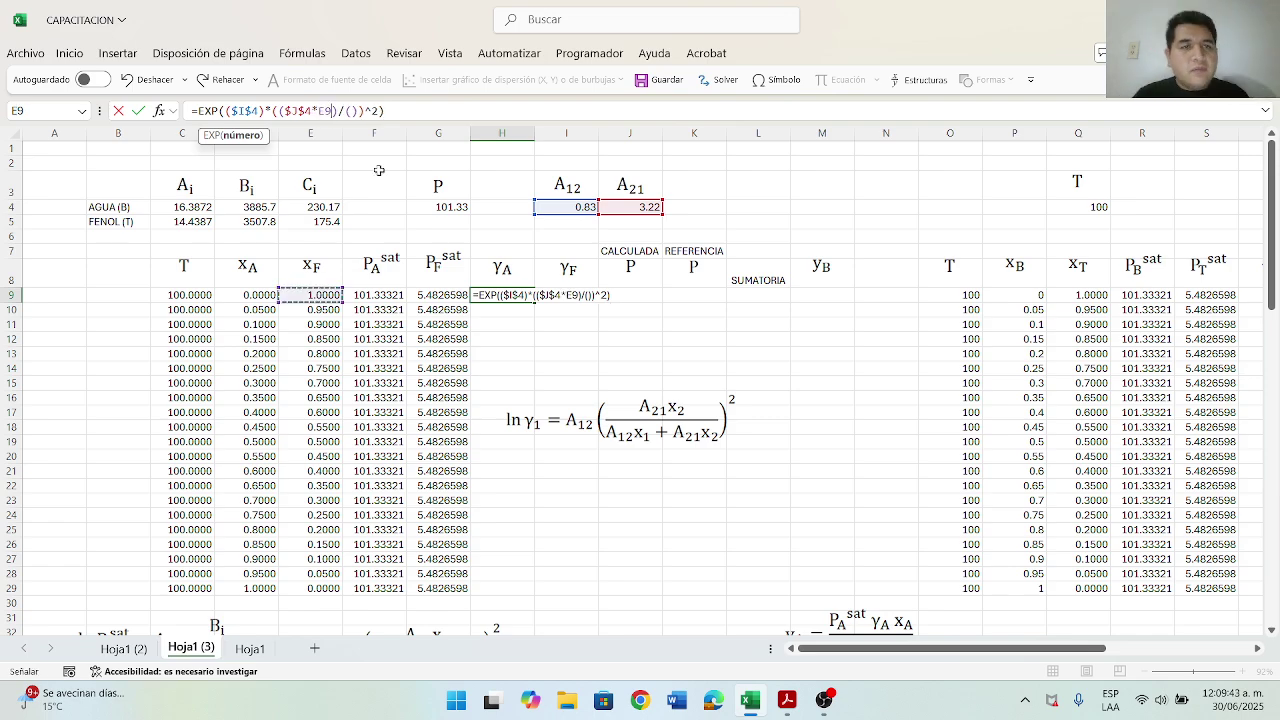
# Step: Structure the fraction's denominator in H9 as ()+() and enter $I$4*D9 as its first term
pyautogui.click(349, 110)
pyautogui.write('()+()')
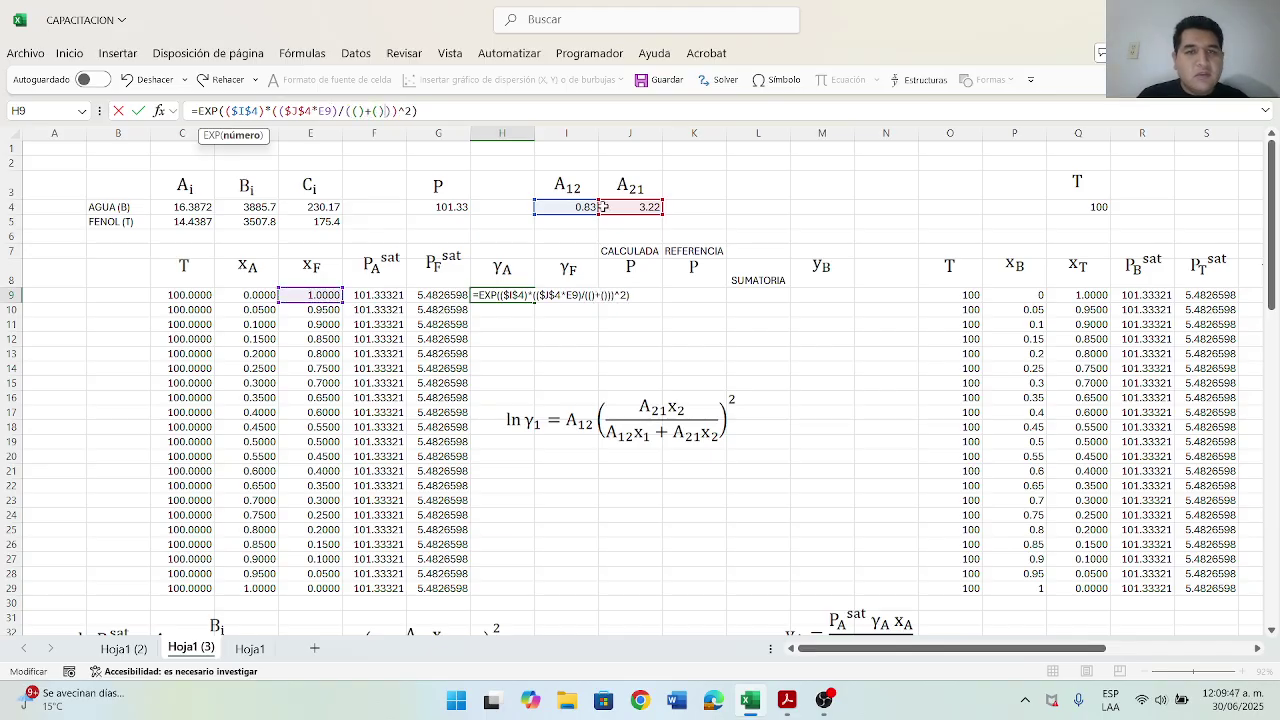
pyautogui.click(357, 111)
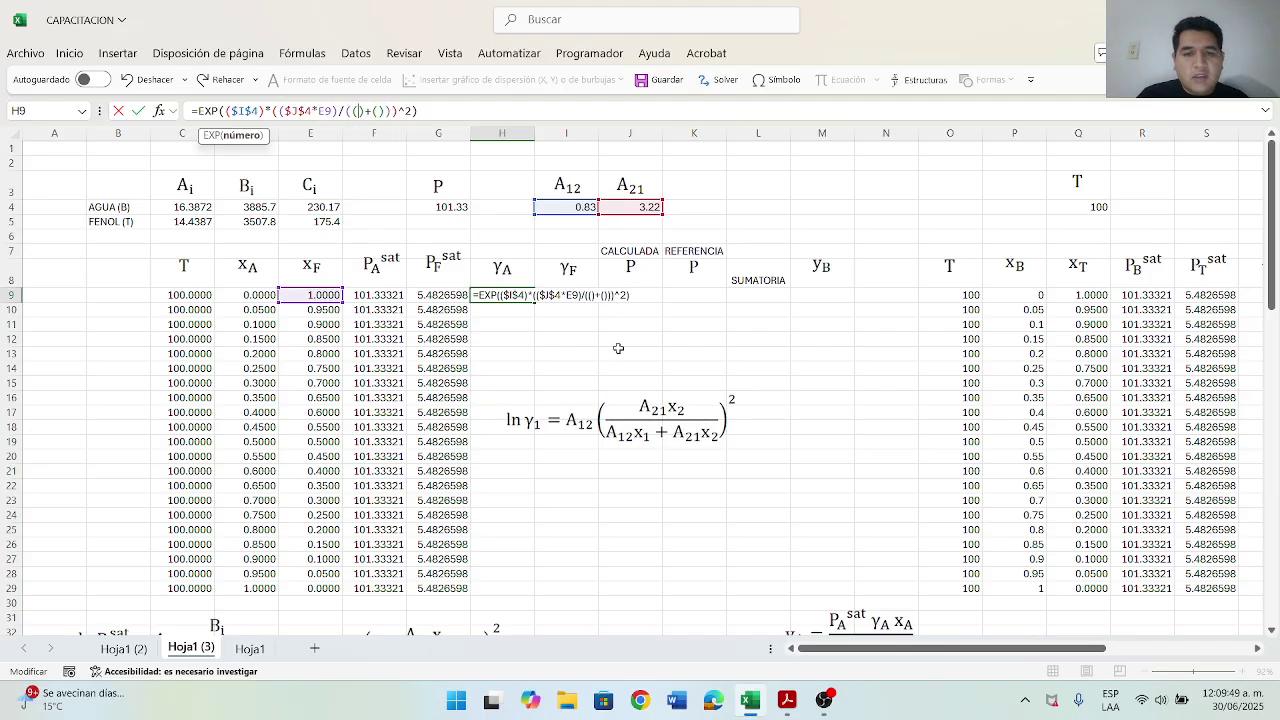
pyautogui.click(579, 208)
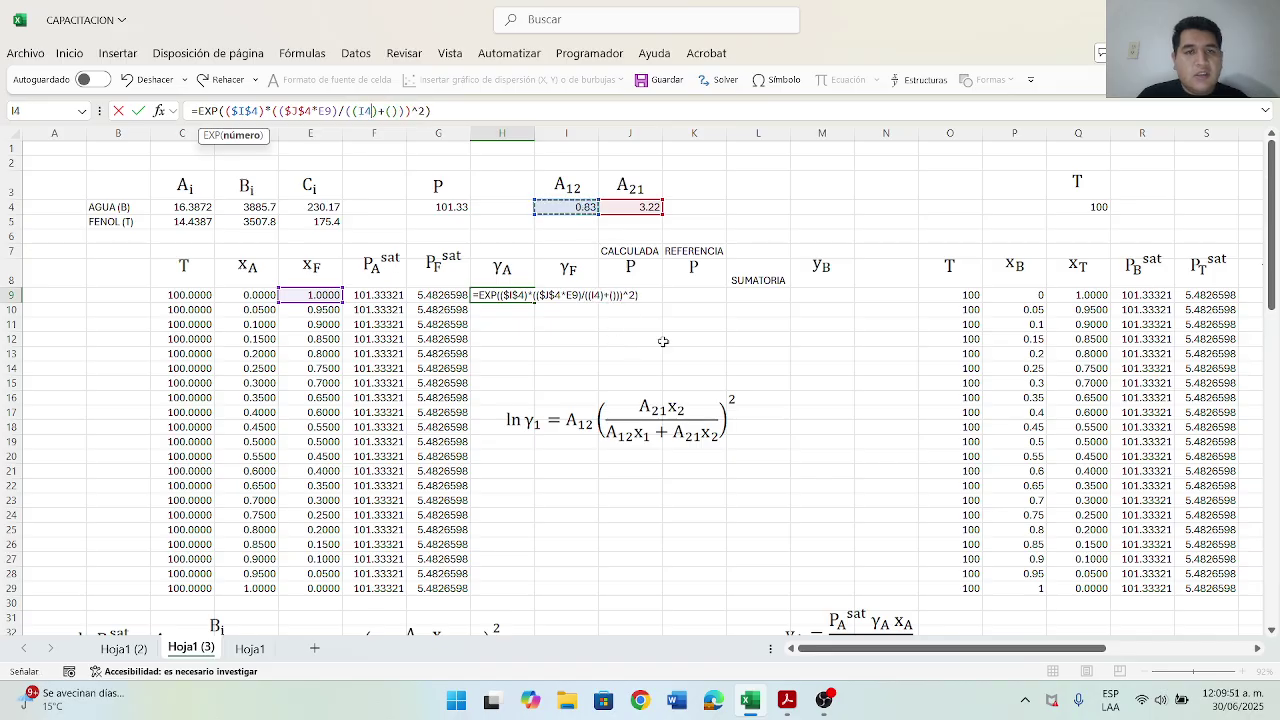
pyautogui.press('F4')
pyautogui.write('*')
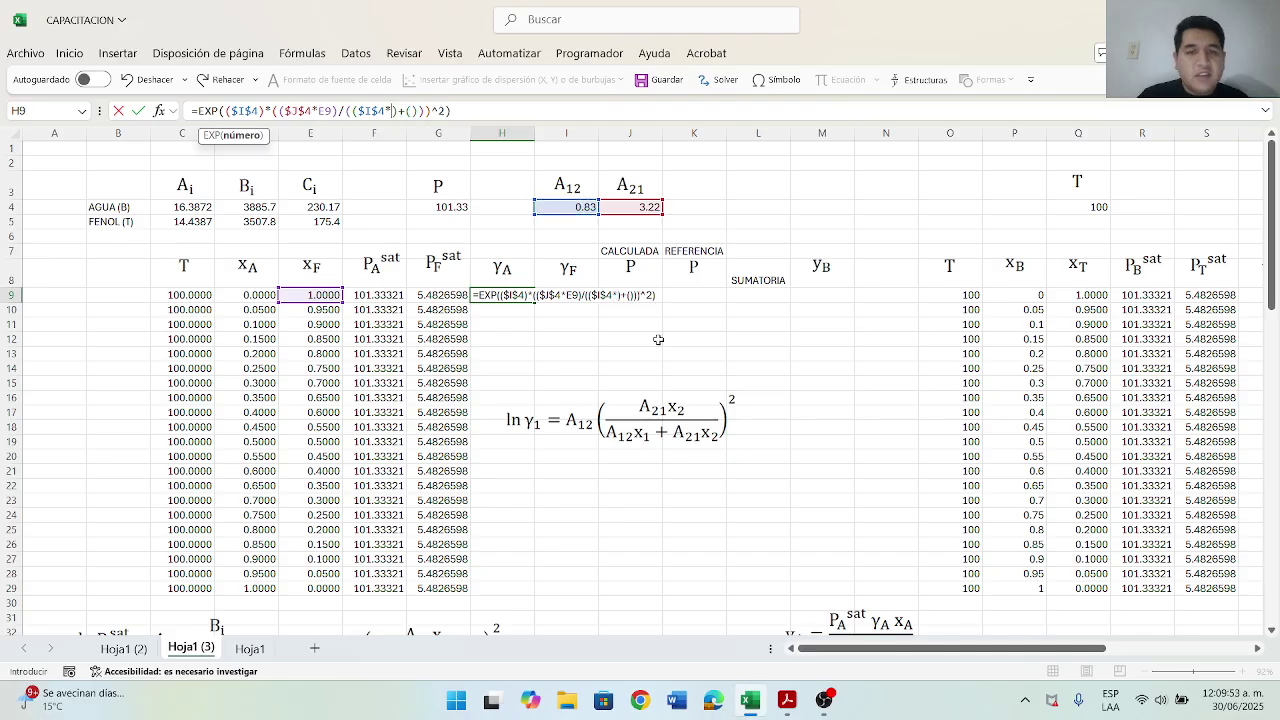
pyautogui.click(258, 295)
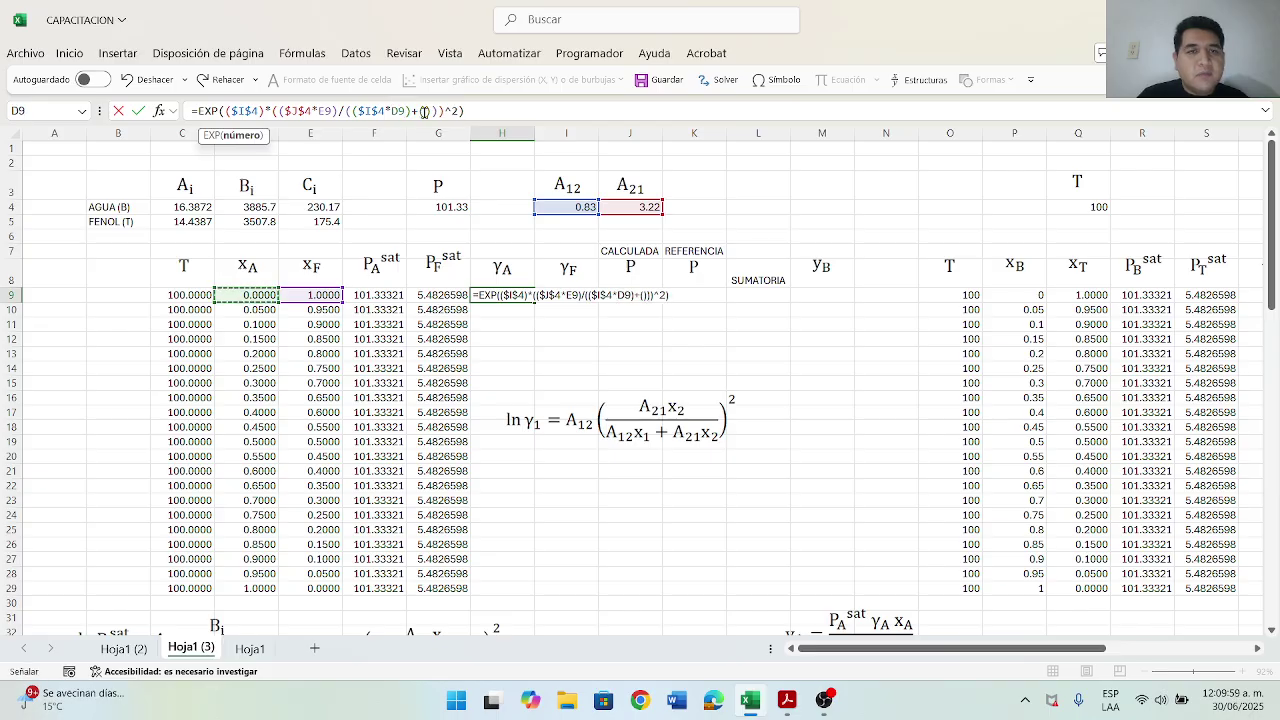
# Step: Enter $J$4*E9 as the denominator's second term, with A21 as an absolute reference, and commit the γA formula
pyautogui.click(640, 207)
pyautogui.write('*')
pyautogui.click(310, 295)
pyautogui.click(432, 111)
pyautogui.press('F4')
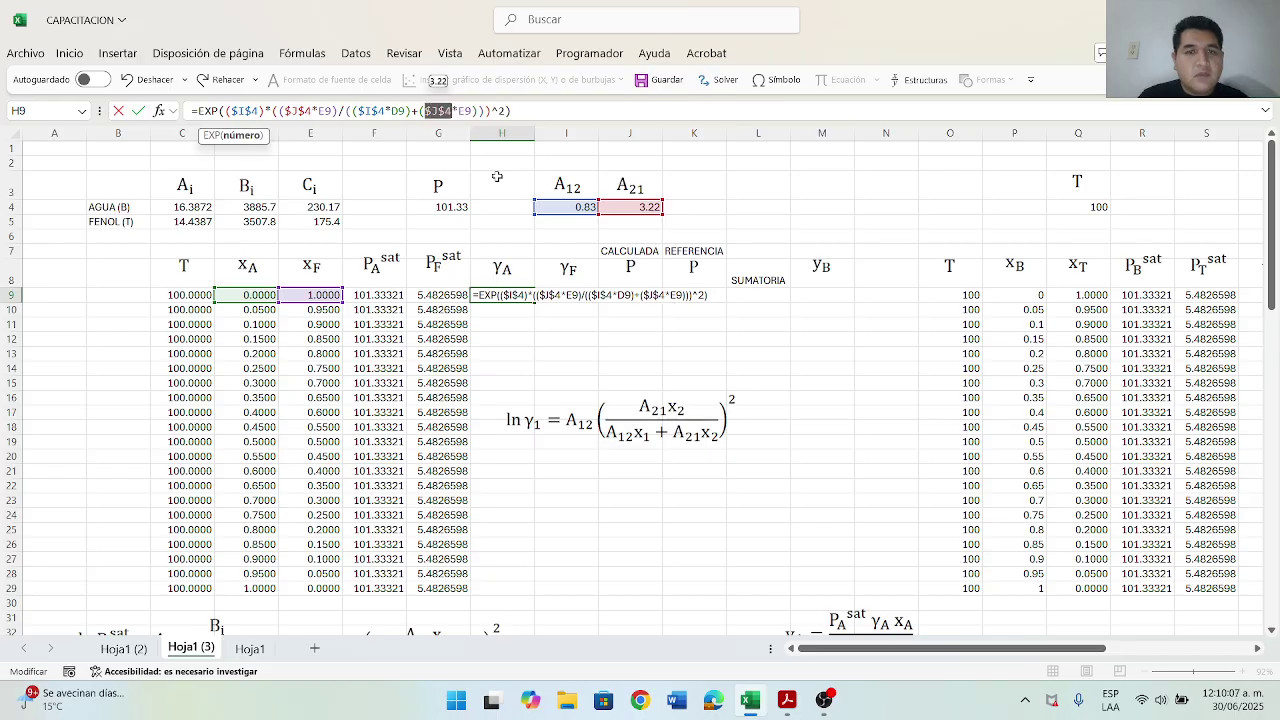
pyautogui.press('Return')
# Step: Move the ln γ1 equation image below the yA equation and bring the ln γ2 equation image under the γ columns
pyautogui.moveTo(656, 395); pyautogui.dragTo(660, 553)
pyautogui.scroll(-5, 660, 552)
pyautogui.moveTo(680, 373); pyautogui.dragTo(955, 476)
pyautogui.moveTo(501, 461); pyautogui.dragTo(656, 355)
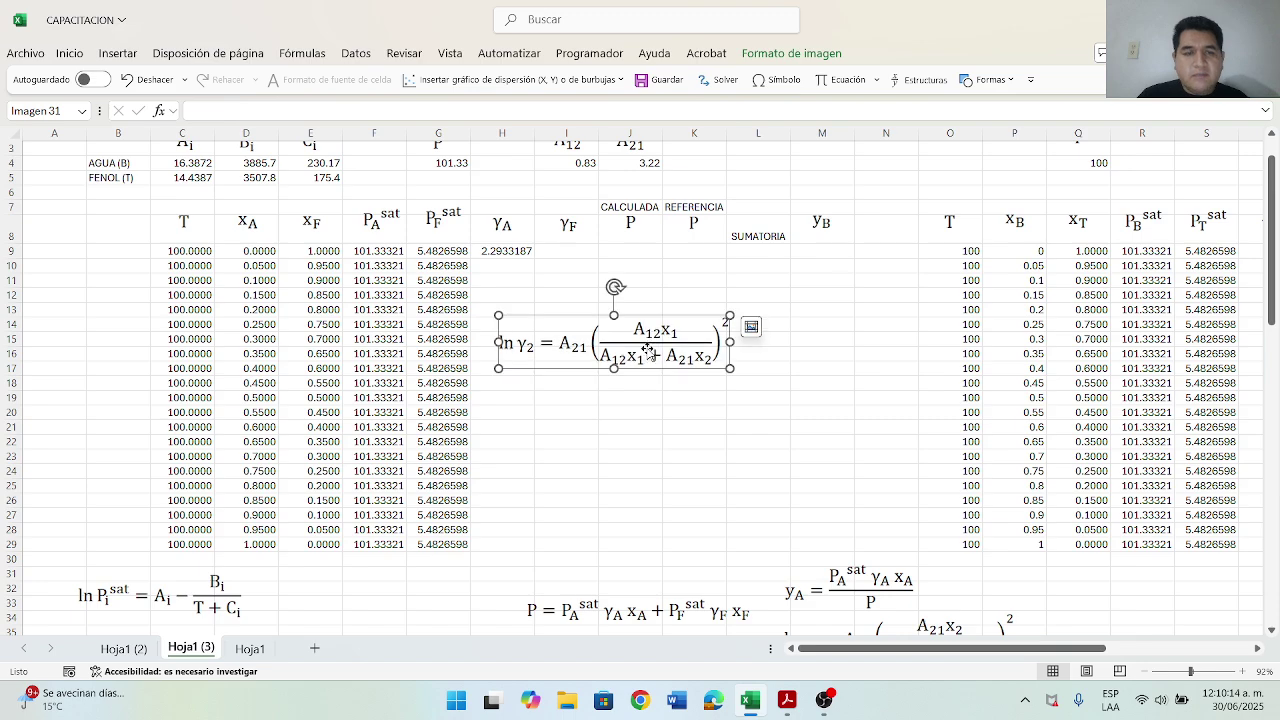
# Step: Copy the γA formula text from H9 and paste it unchanged into I9 under γF
pyautogui.click(521, 250)
pyautogui.tripleClick(541, 107)
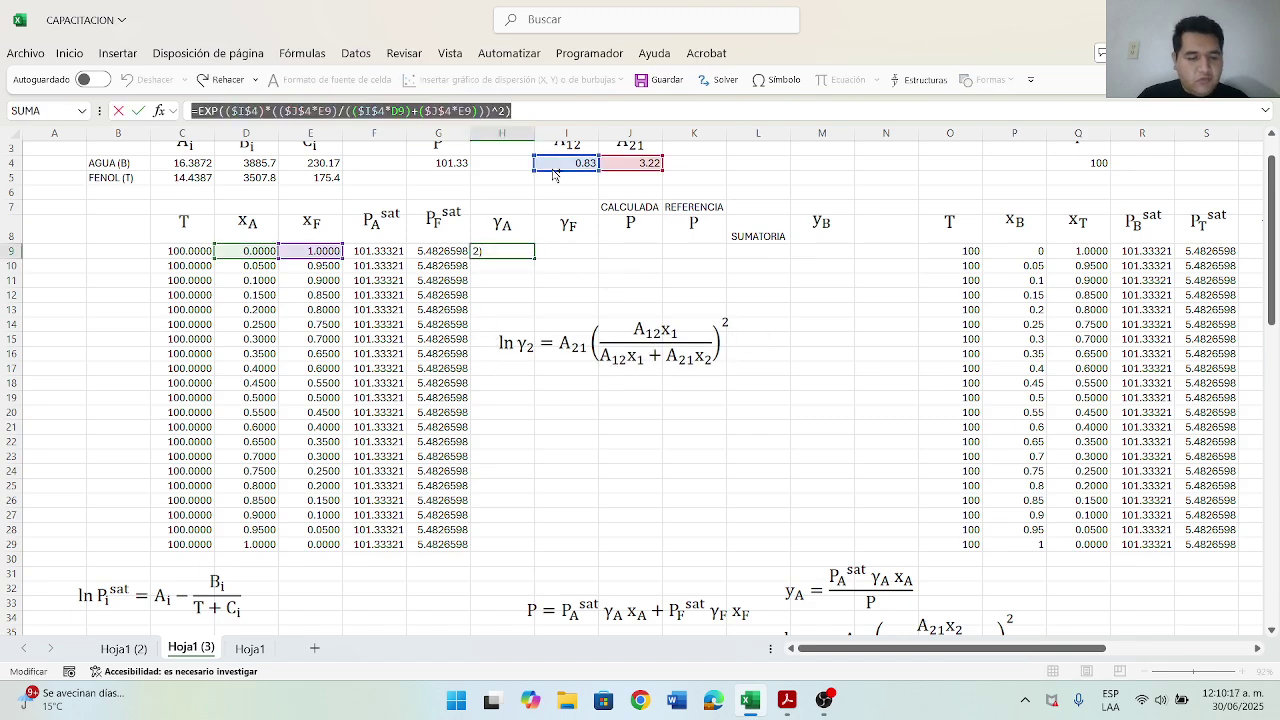
pyautogui.hotkey('ctrl', 'c')
pyautogui.press('Escape')
pyautogui.click(566, 249)
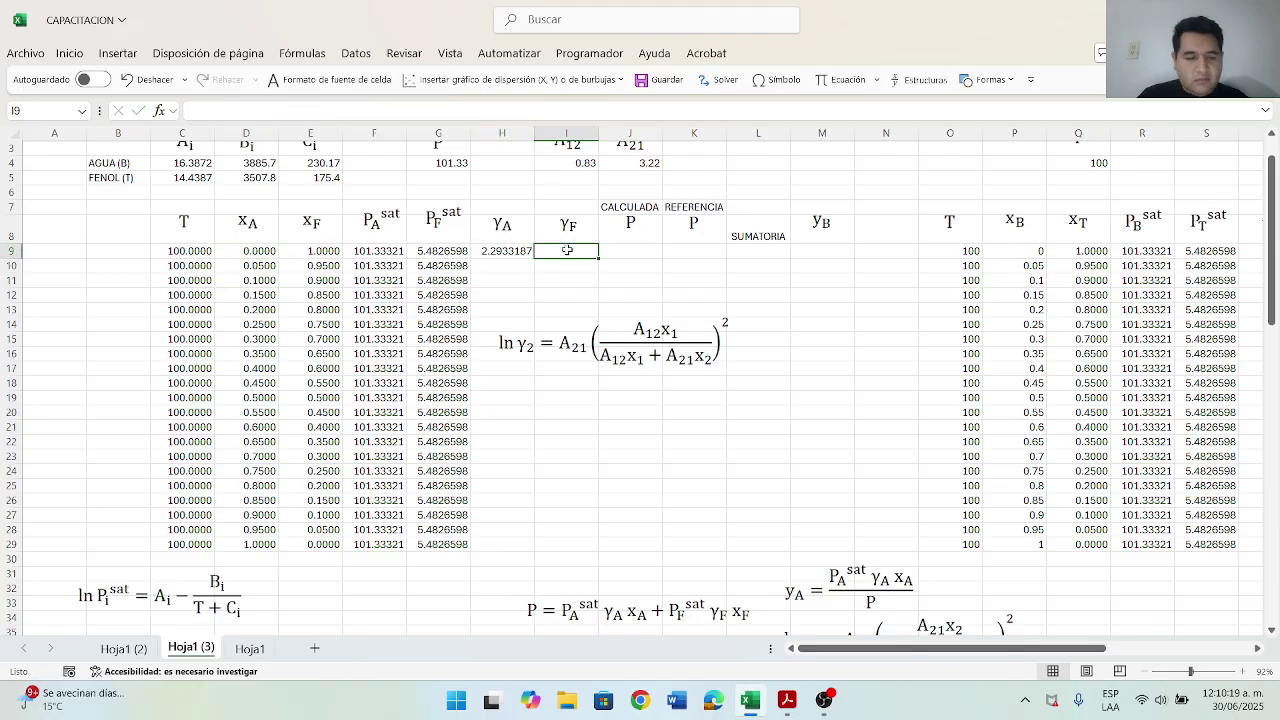
pyautogui.hotkey('ctrl', 'v')
pyautogui.click(547, 106)
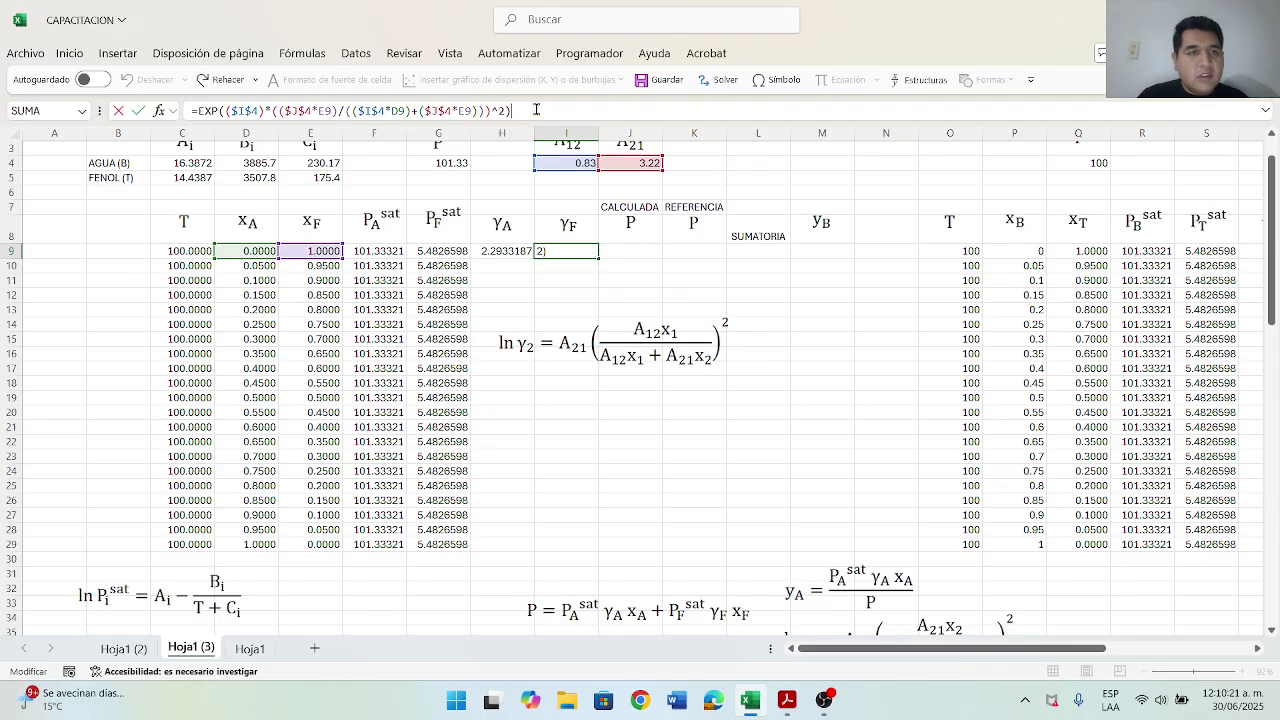
# Step: Replace the leading coefficient in the I9 formula with A21 as the absolute reference $J$4
pyautogui.click(257, 112)
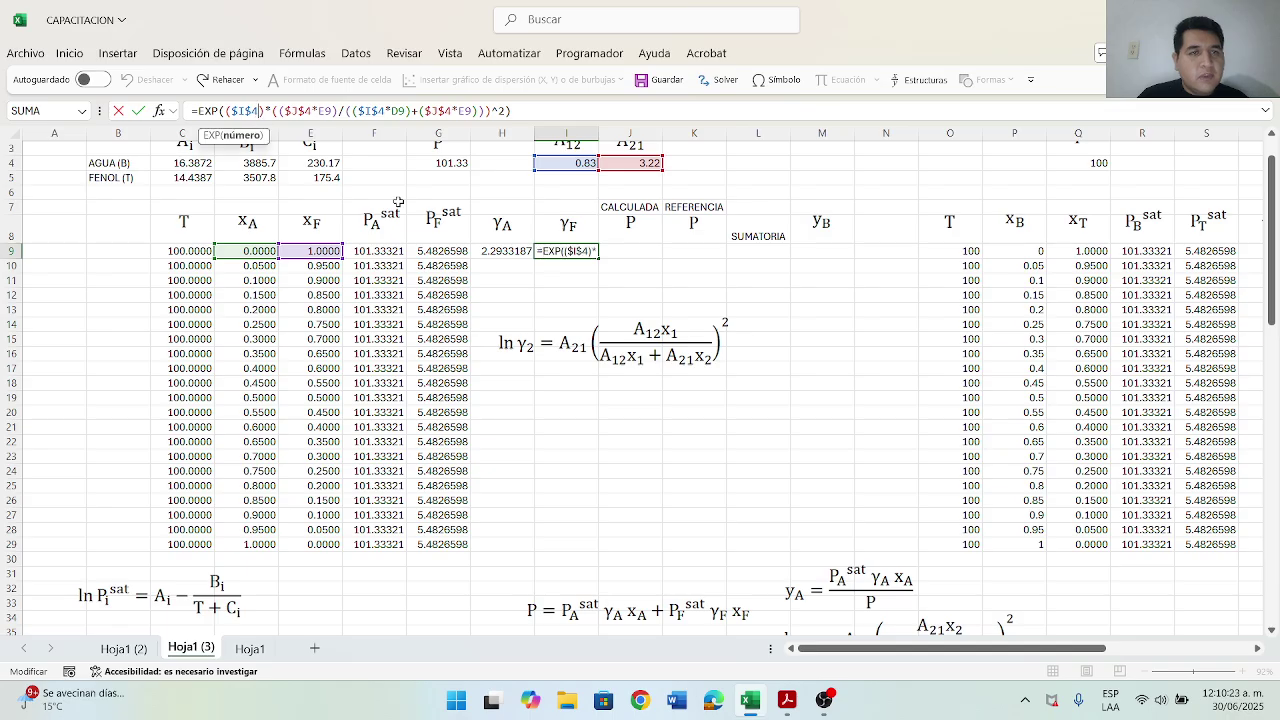
pyautogui.press('BackSpace')
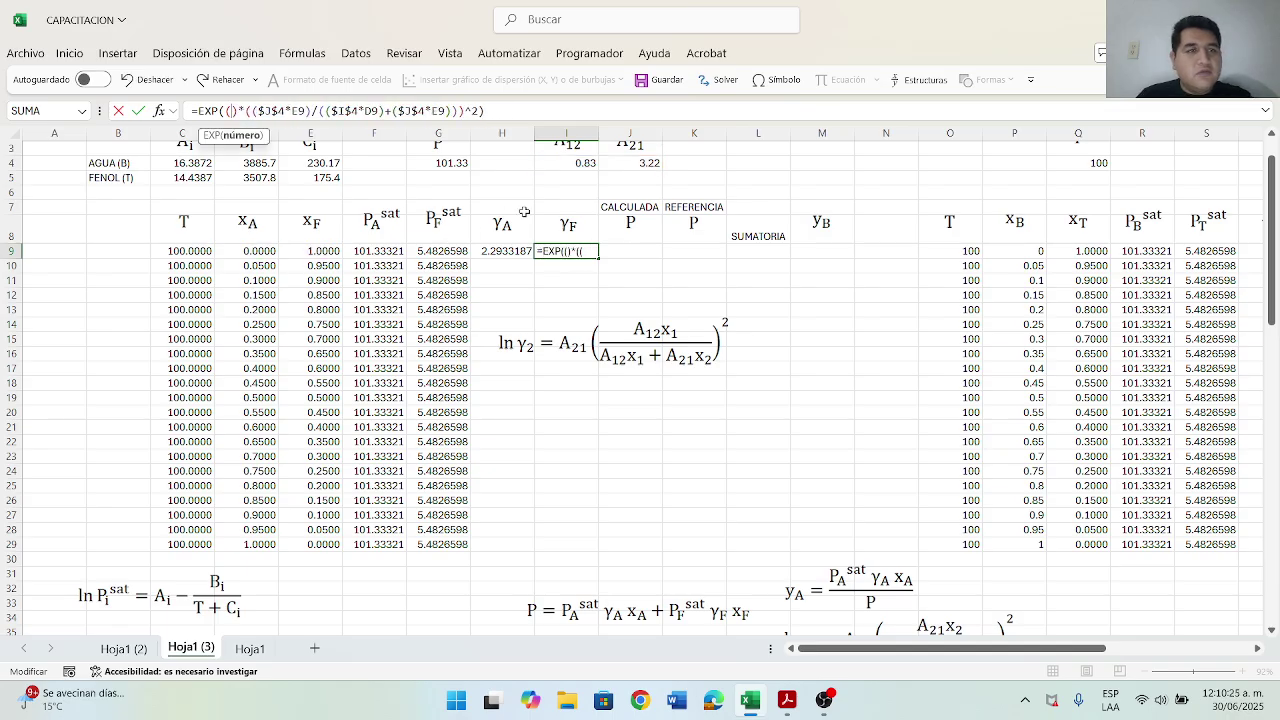
pyautogui.click(650, 163)
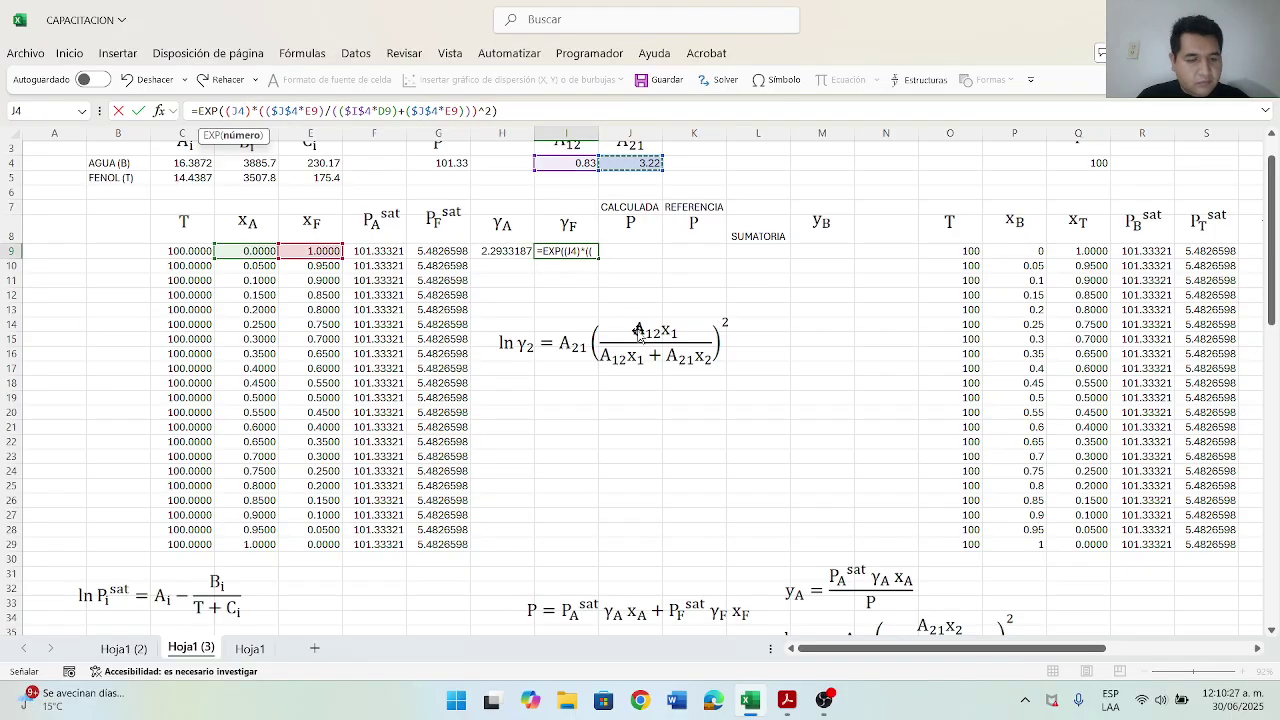
pyautogui.press('F4')
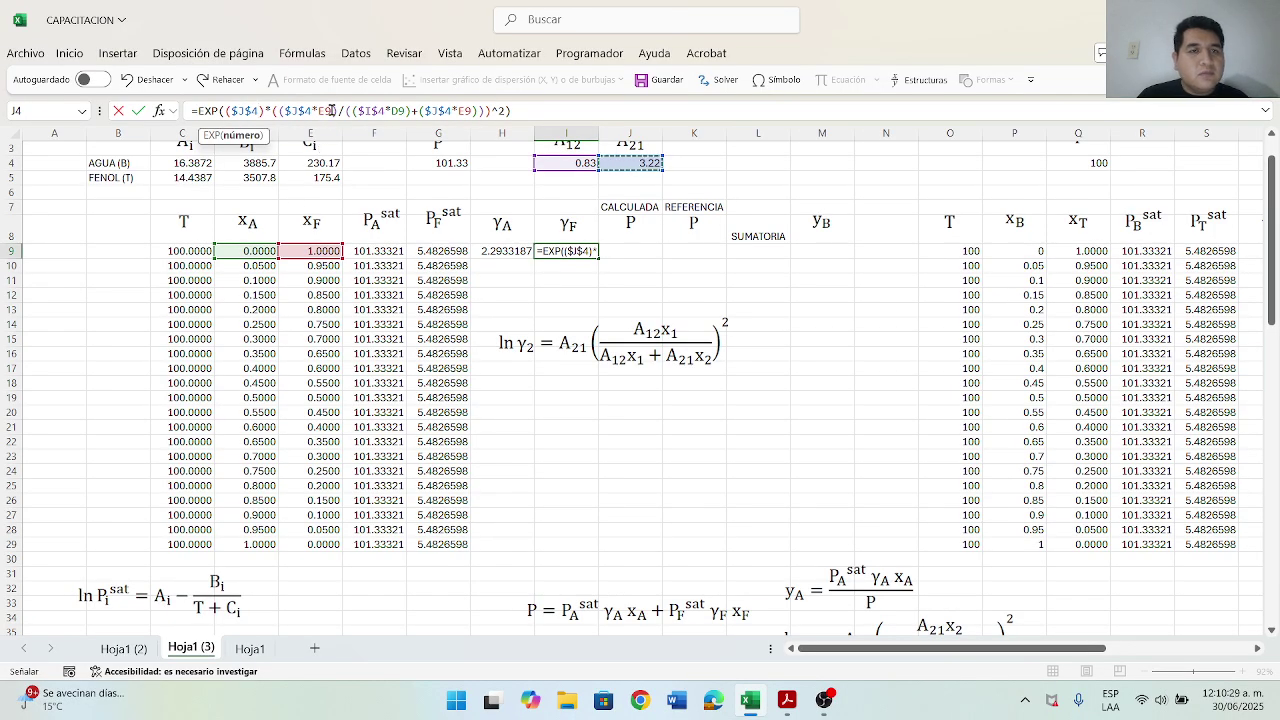
# Step: Replace the numerator of the fraction in I9 with $I$4*D9 and commit the γF formula
pyautogui.press('F2')
pyautogui.press('Right')
pyautogui.press('Right')
pyautogui.press('Right')
pyautogui.press('Right')
pyautogui.press('Right')
pyautogui.press('Right')
pyautogui.press('Right')
pyautogui.press('Right')
pyautogui.press('Right')
pyautogui.press('Right')
pyautogui.press('Right')
pyautogui.press('Right')
pyautogui.press('Right')
pyautogui.press('BackSpace')
pyautogui.press('BackSpace')
pyautogui.press('BackSpace')
pyautogui.press('BackSpace')
pyautogui.press('BackSpace')
pyautogui.press('BackSpace')
pyautogui.press('BackSpace')
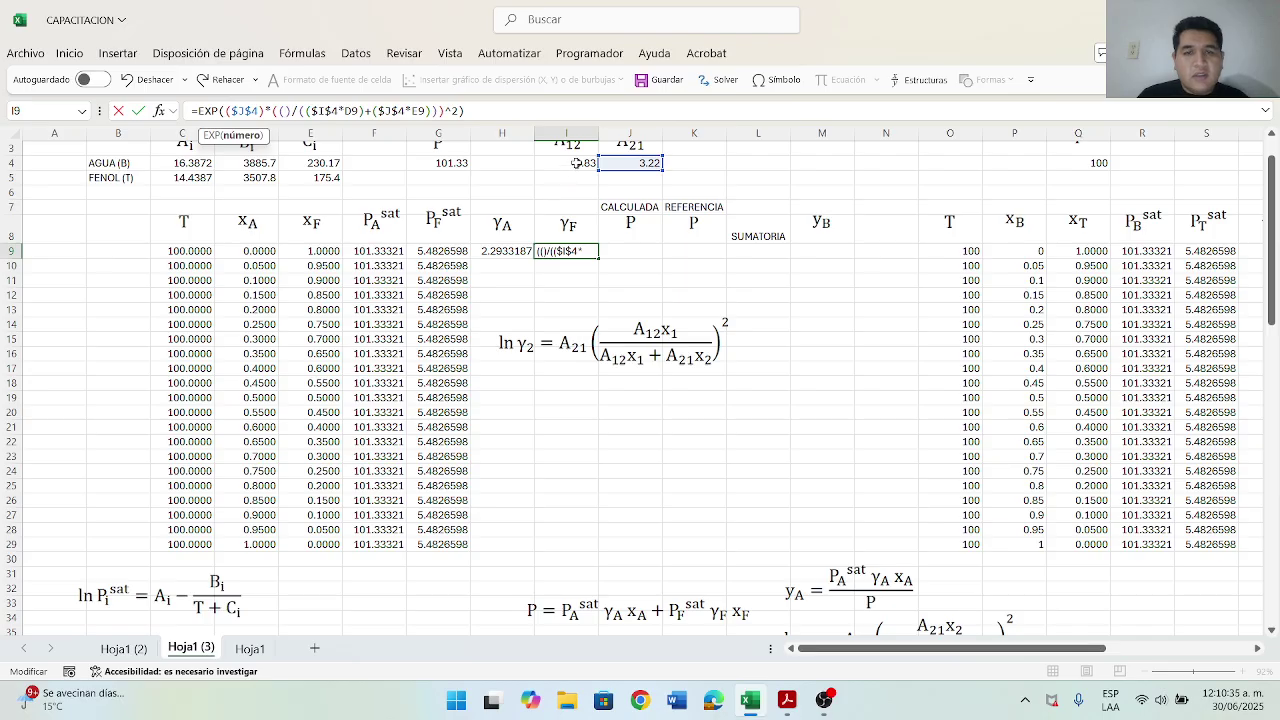
pyautogui.scroll(1, 620, 284)
pyautogui.click(585, 207)
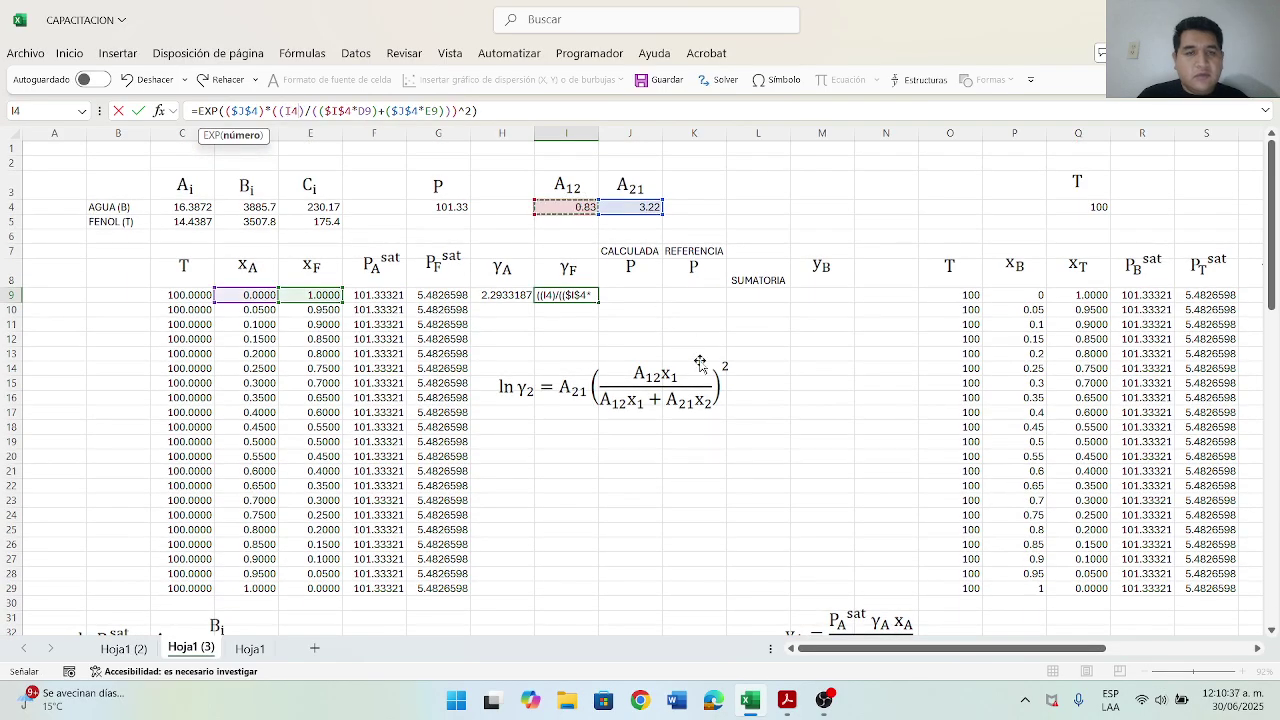
pyautogui.press('F4')
pyautogui.write('*')
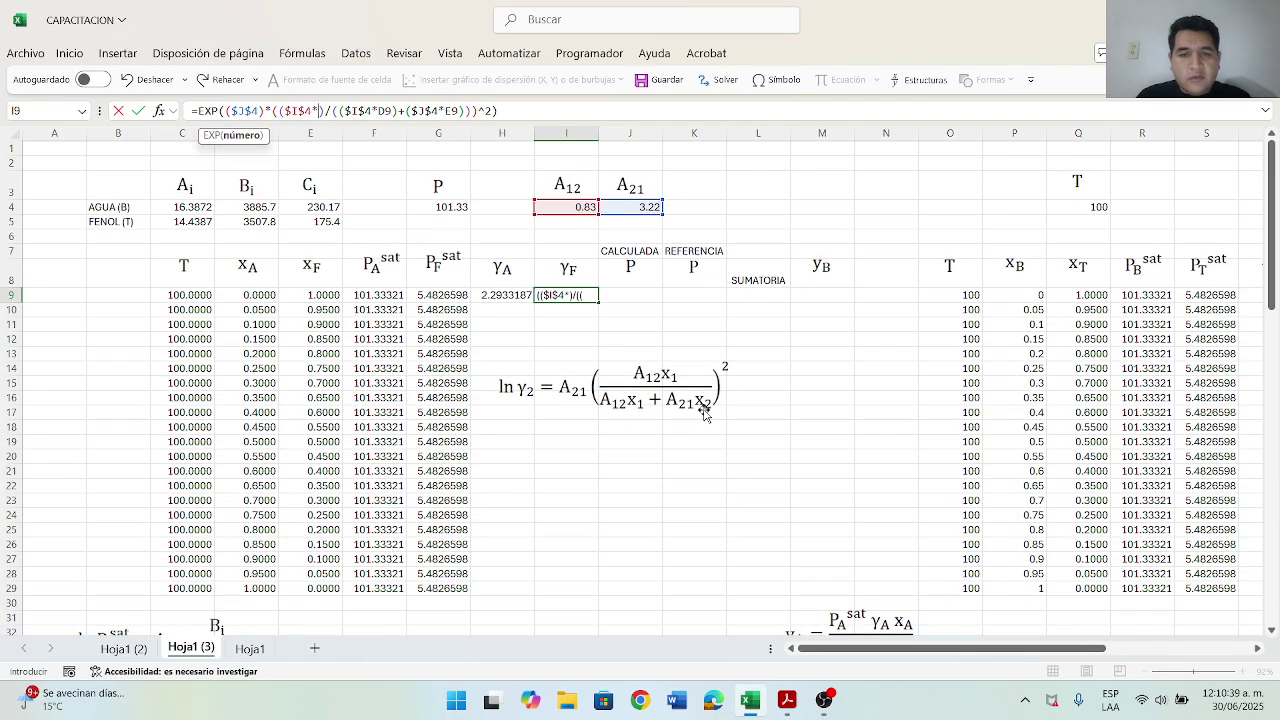
pyautogui.click(259, 296)
pyautogui.click(547, 112)
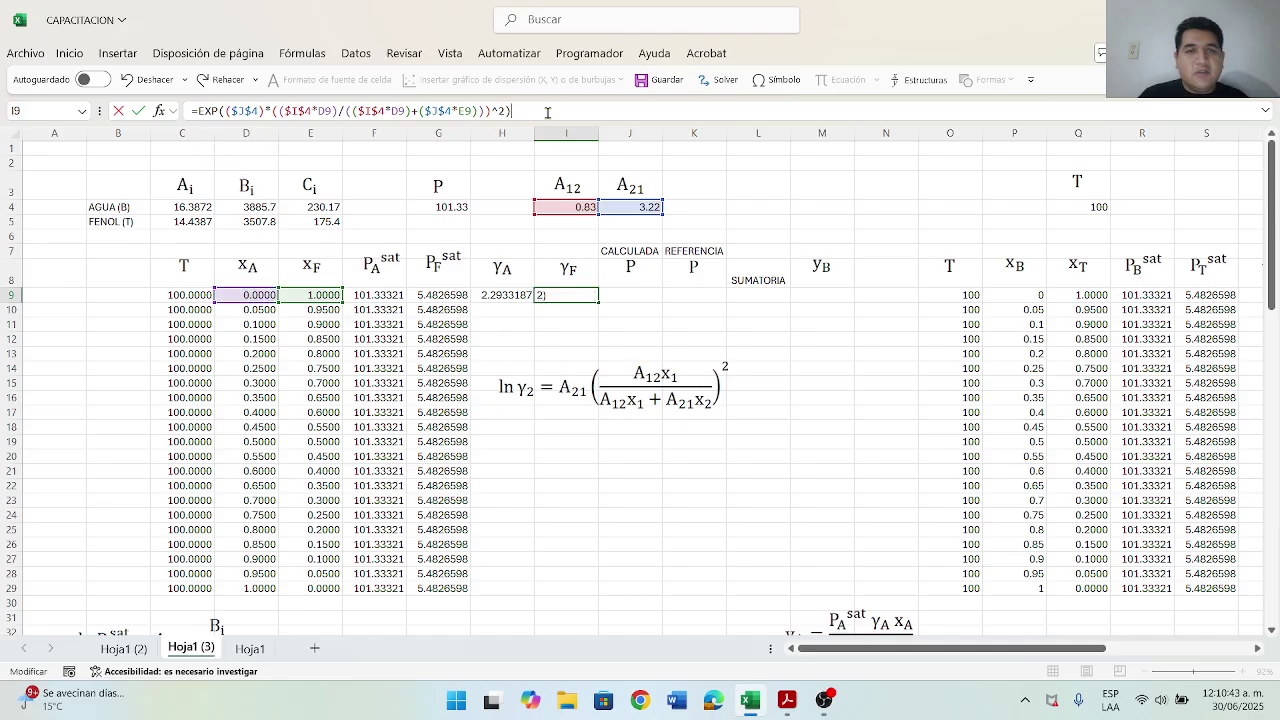
pyautogui.press('Return')
# Step: Move the ln γ2 equation image beside the saturation pressure equation and fill the γA and γF formulas through row 29
pyautogui.scroll(-2, 436, 545)
pyautogui.click(436, 545)
pyautogui.moveTo(436, 545); pyautogui.dragTo(443, 561)
pyautogui.moveTo(513, 210); pyautogui.dragTo(598, 210)
pyautogui.doubleClick(598, 211)
# Step: Move the P equation image beside the calculated P column and structure the J9 formula as ()+()
pyautogui.click(630, 207)
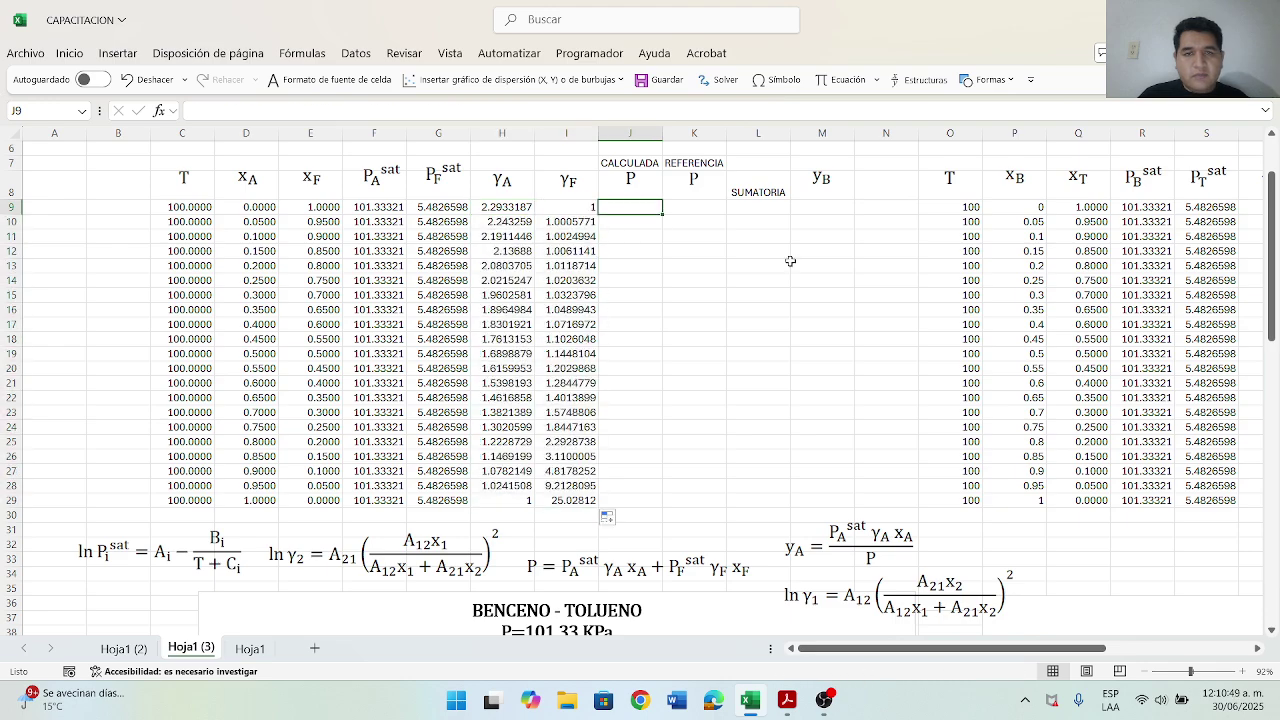
pyautogui.moveTo(672, 577); pyautogui.dragTo(791, 356)
pyautogui.press('Escape')
pyautogui.write('=()+(')
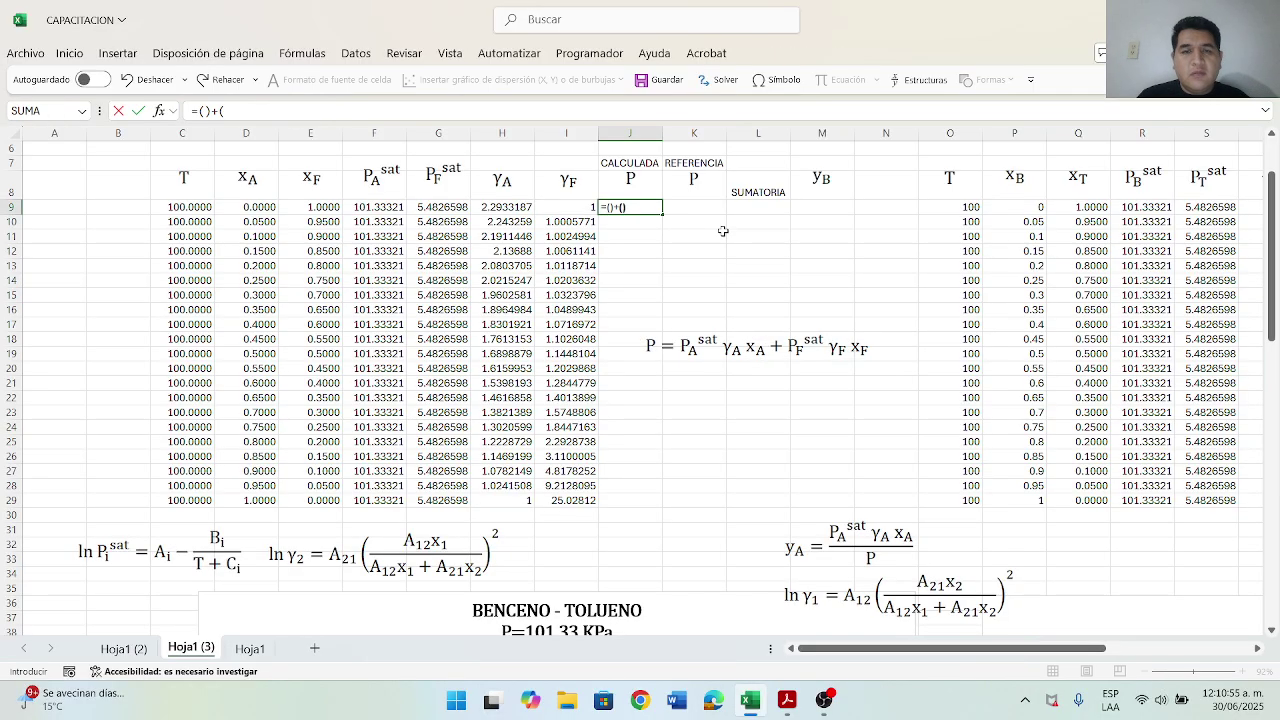
# Step: Enter D9*F9*H9 as the first term of the calculated P formula in J9
pyautogui.click(610, 207)
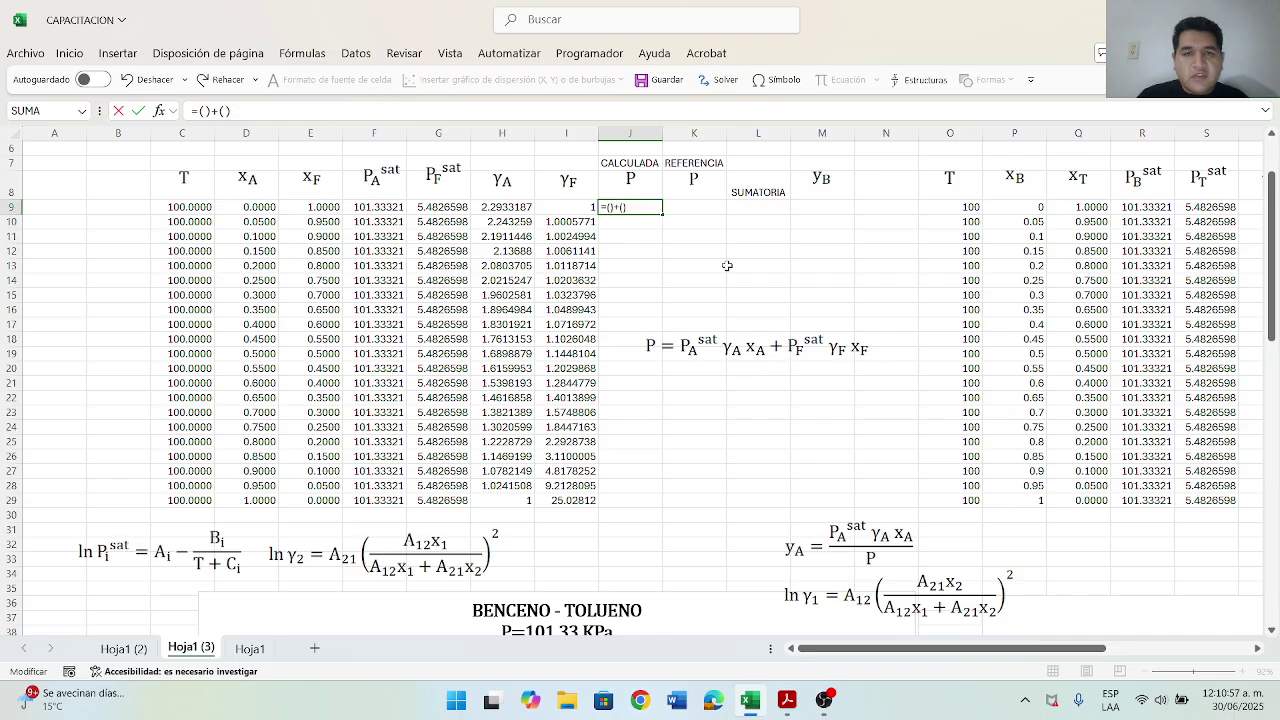
pyautogui.click(224, 205)
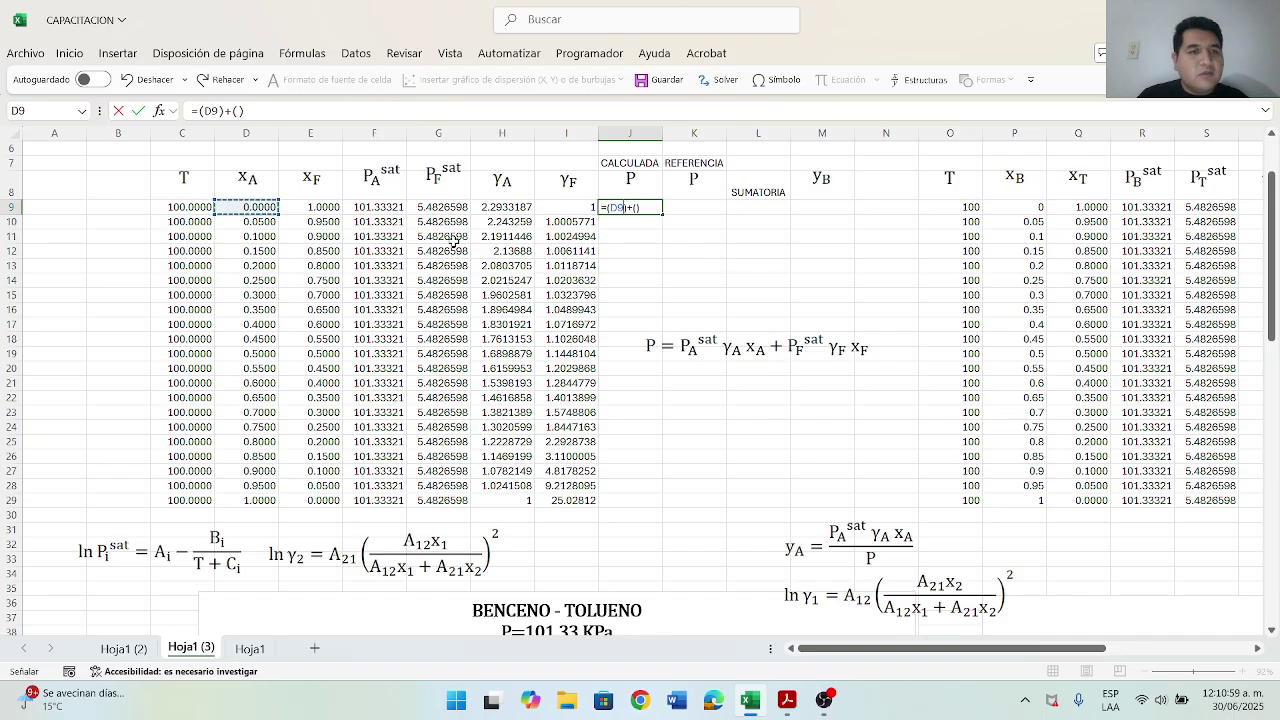
pyautogui.write('*')
pyautogui.click(393, 206)
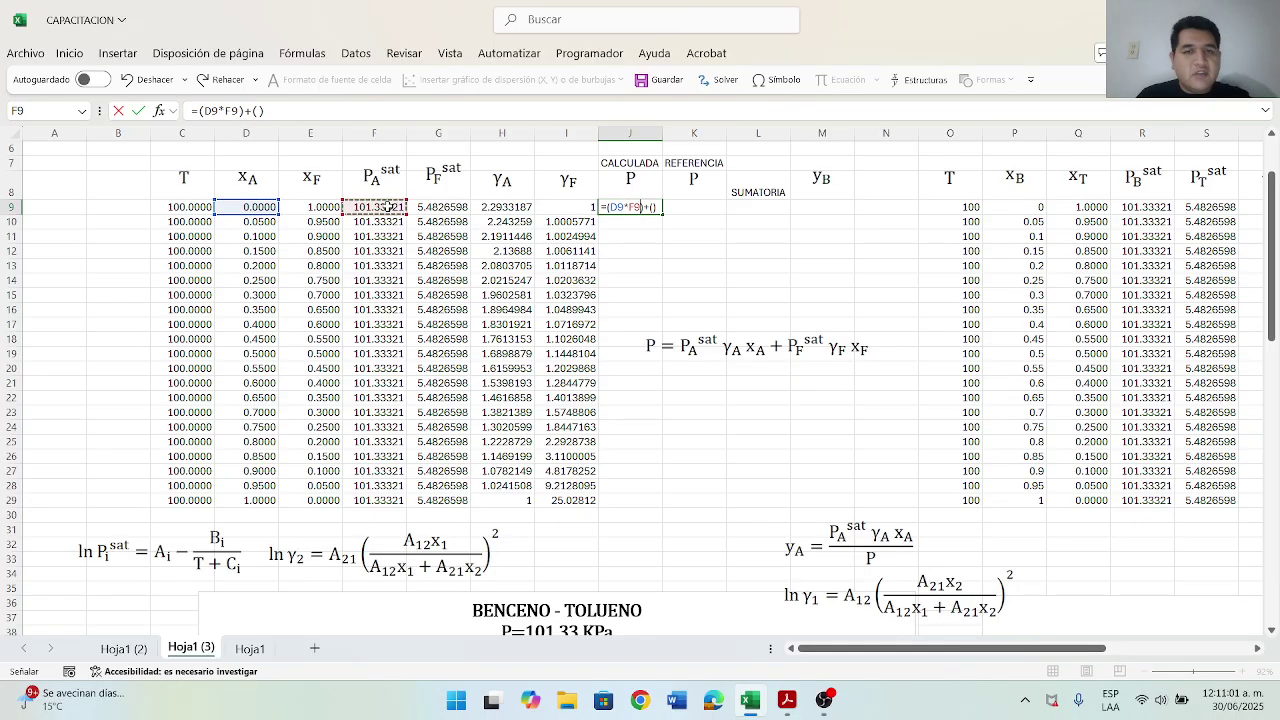
pyautogui.write('*')
pyautogui.click(517, 206)
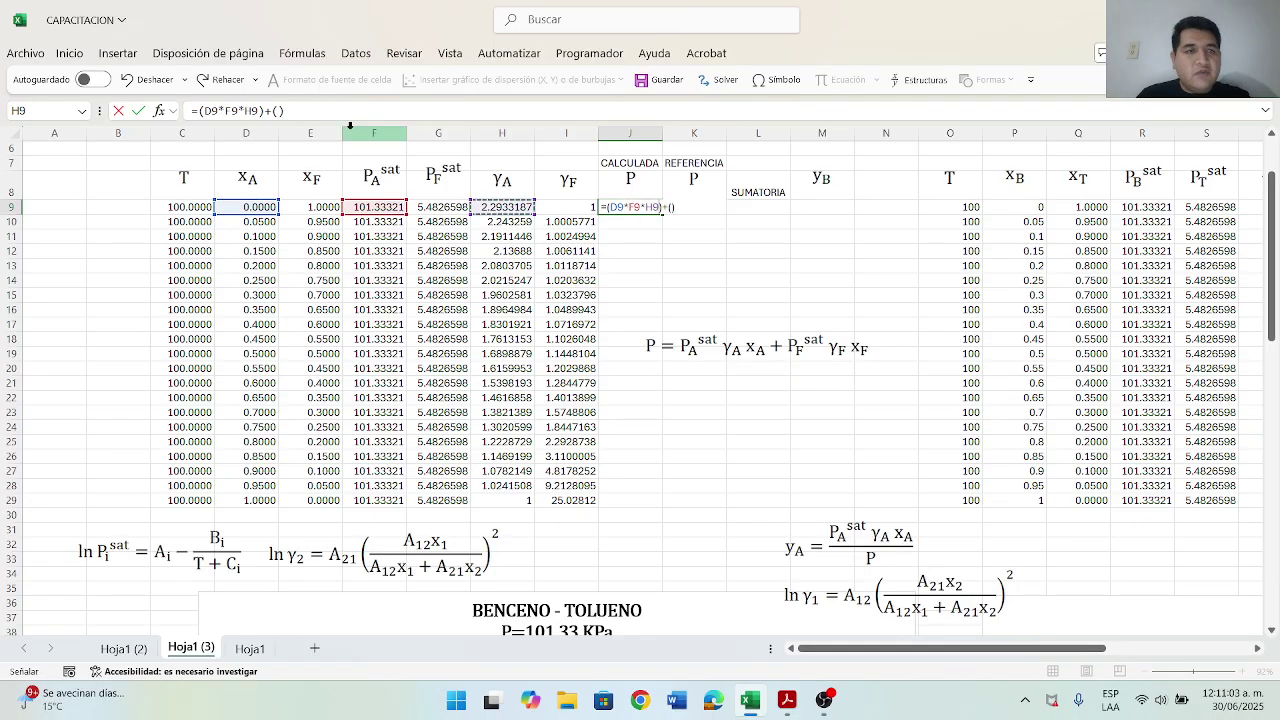
# Step: Enter E9*G9*I9 as the second term of the J9 formula and commit it
pyautogui.click(279, 112)
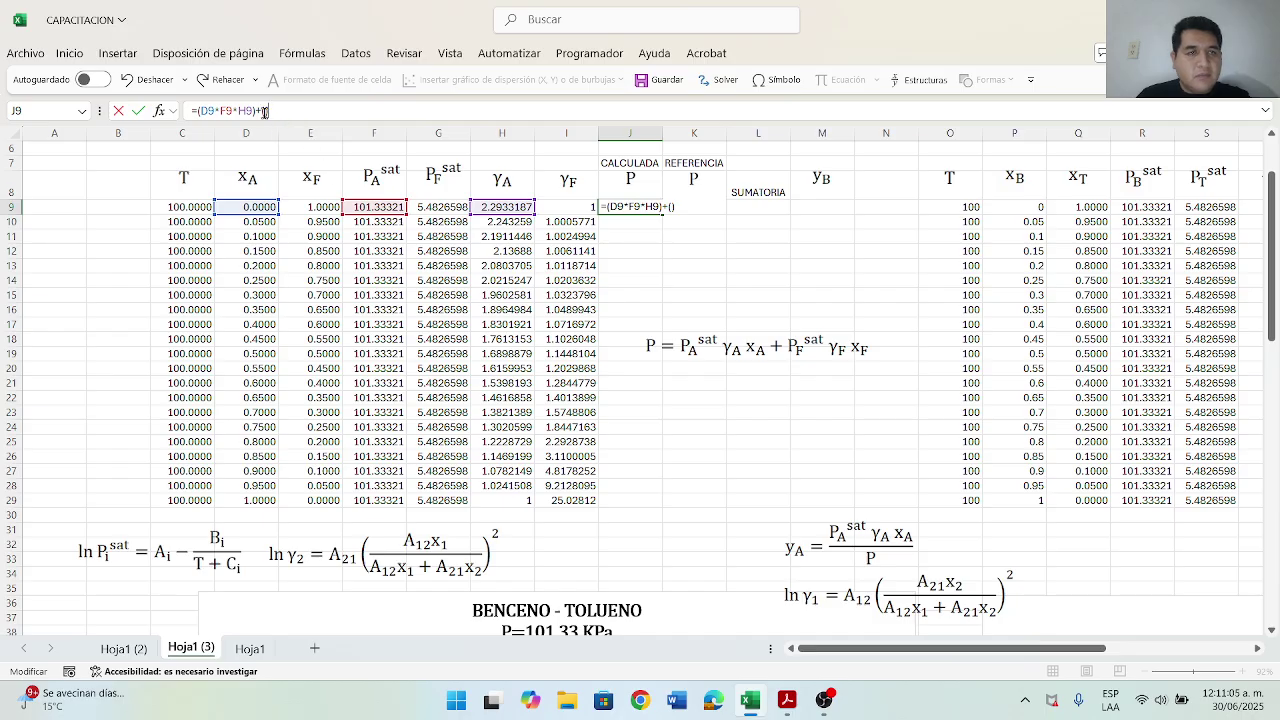
pyautogui.click(334, 207)
pyautogui.write('*')
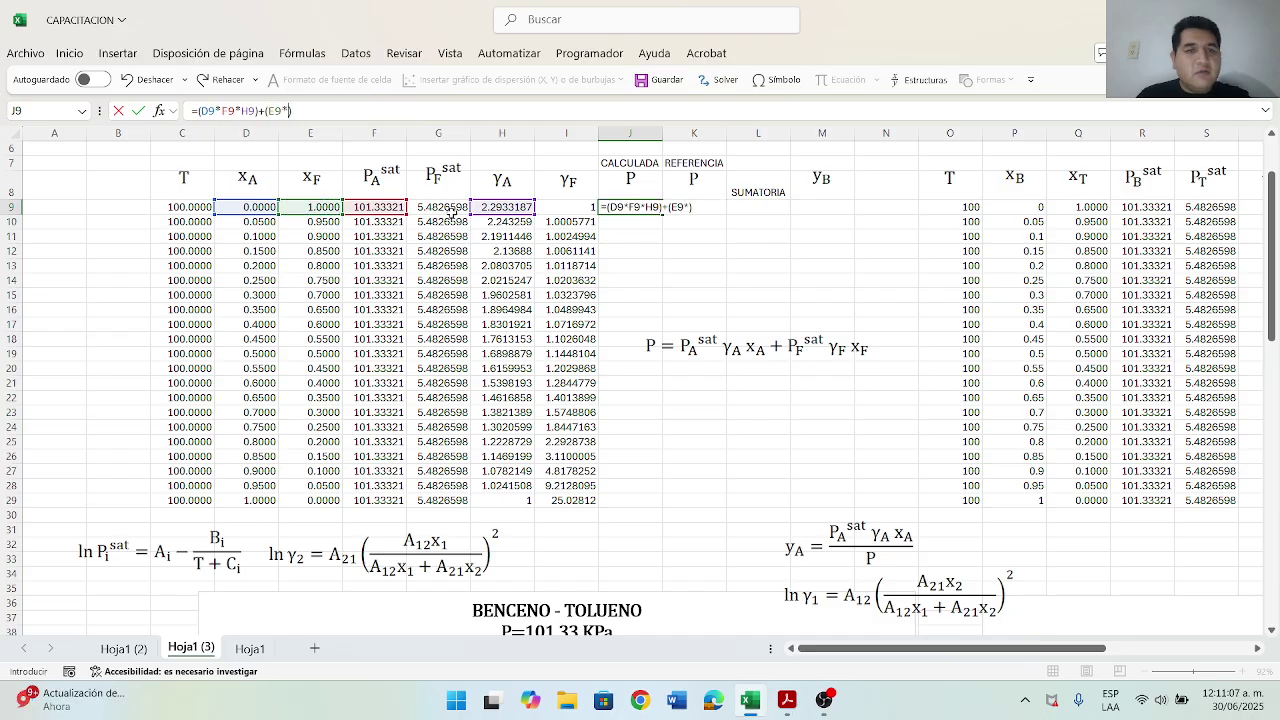
pyautogui.click(455, 207)
pyautogui.write('*')
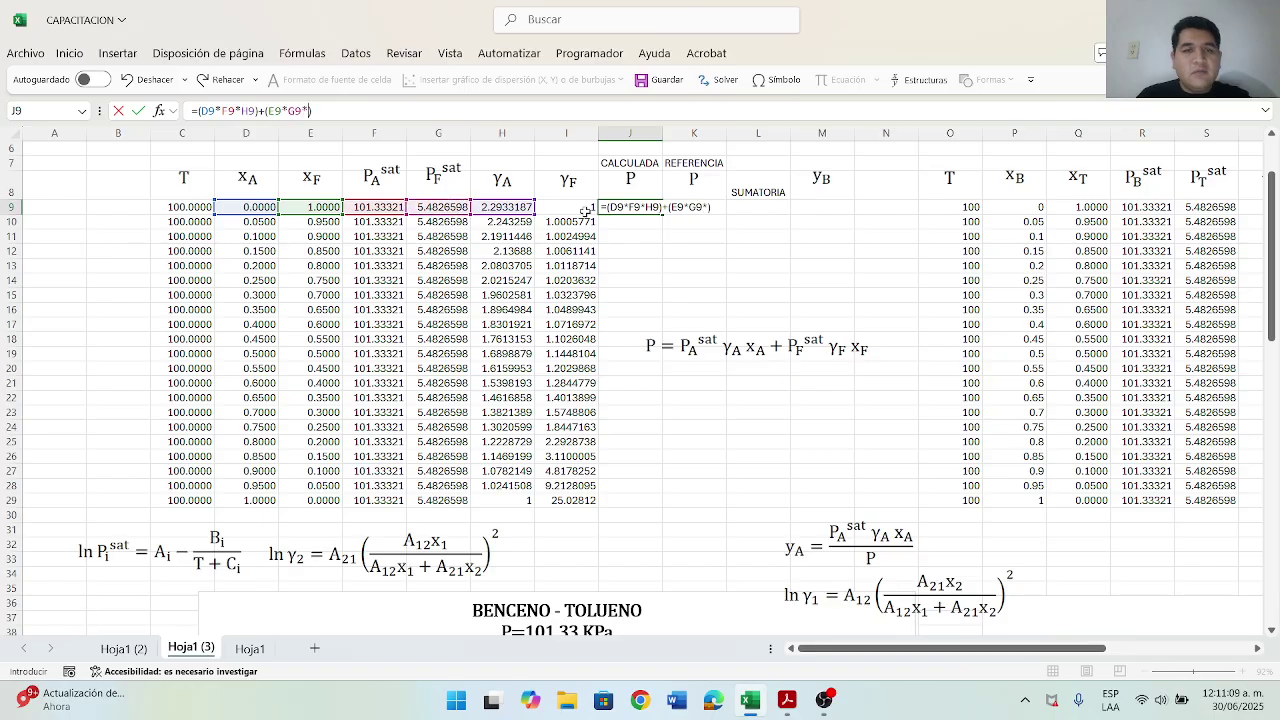
pyautogui.click(578, 207)
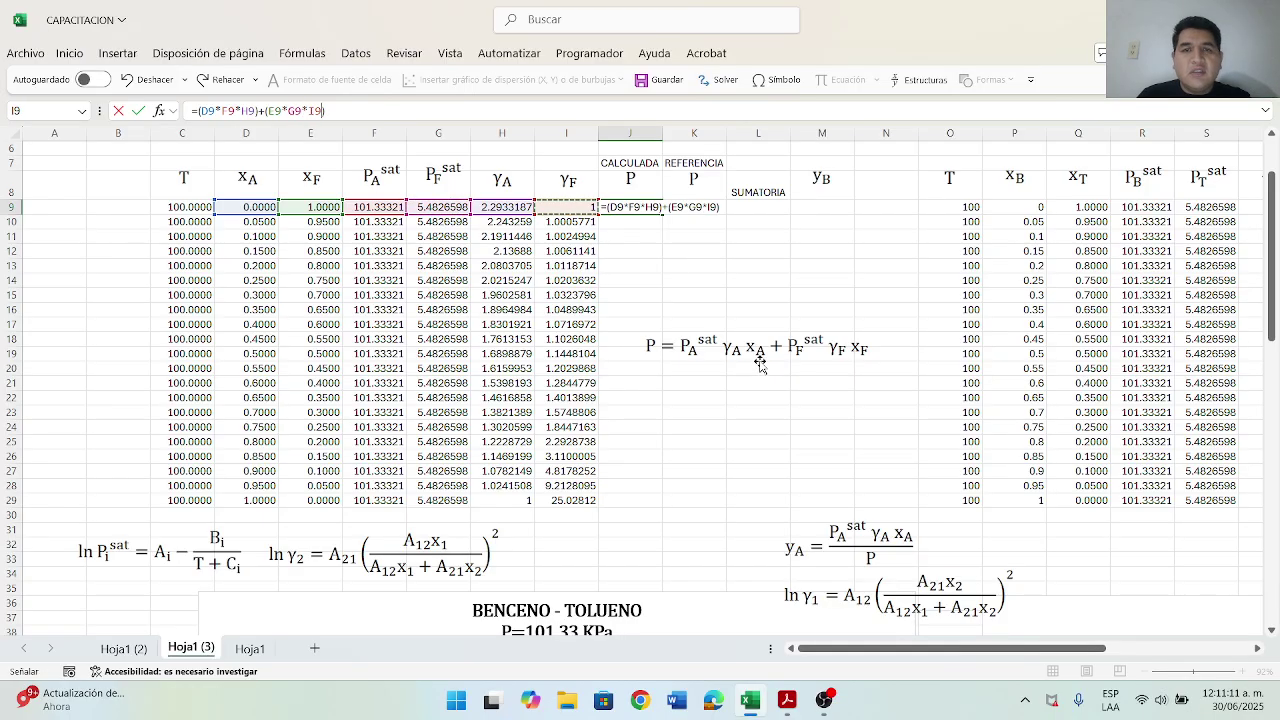
pyautogui.press('Return')
# Step: Fill the calculated P formula through row 29 and return the P equation image below the table
pyautogui.moveTo(725, 345); pyautogui.dragTo(800, 338)
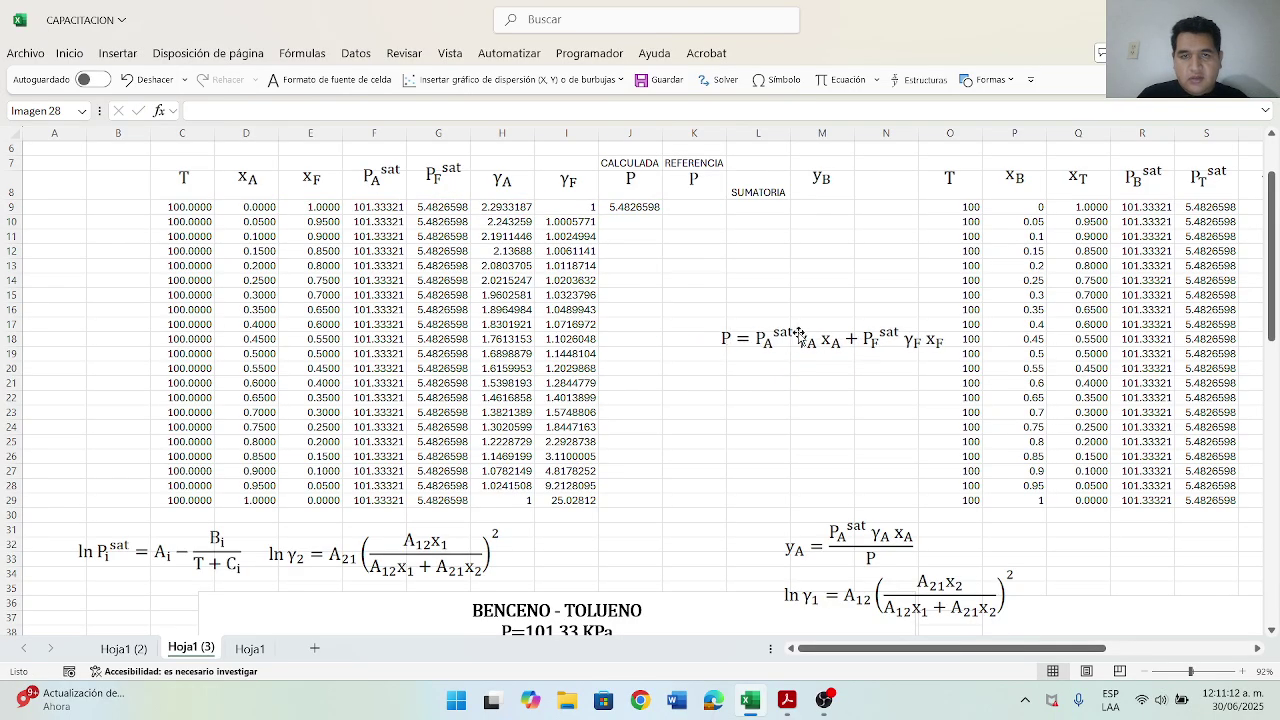
pyautogui.click(625, 210)
pyautogui.moveTo(662, 215); pyautogui.dragTo(654, 503)
pyautogui.moveTo(830, 343); pyautogui.dragTo(622, 579)
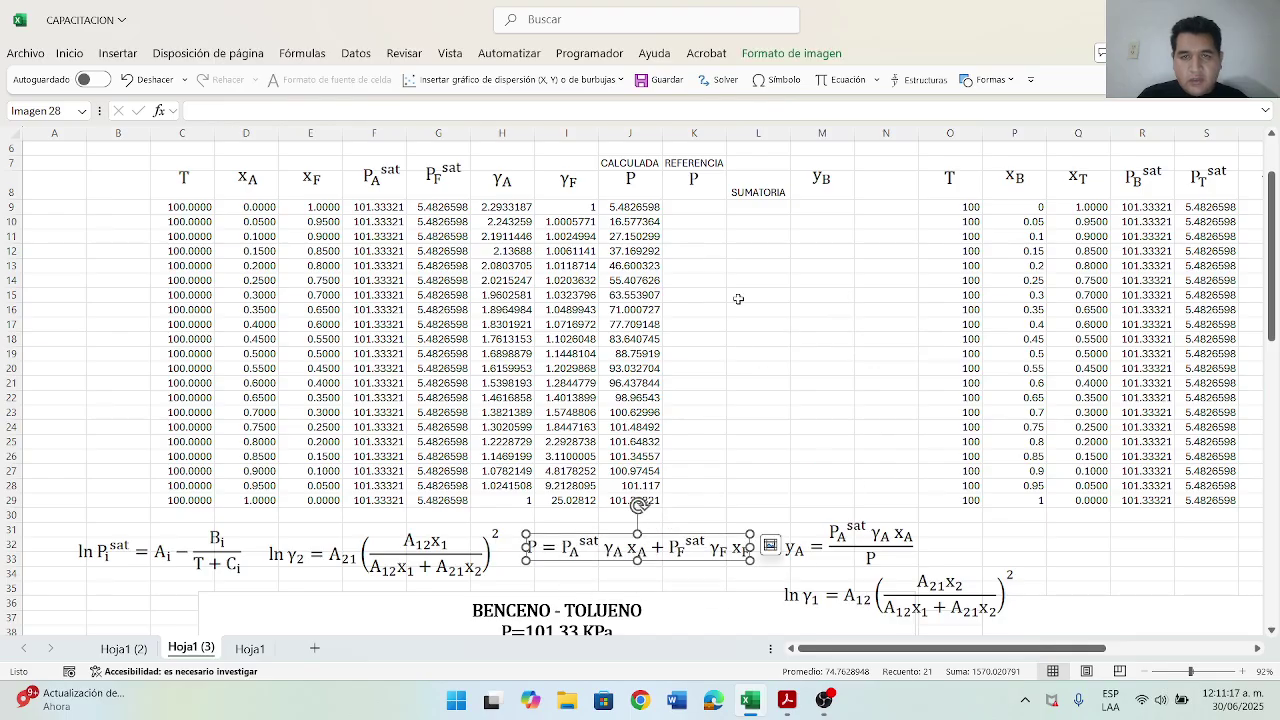
# Step: Set the reference P in K9 to =$G$4 and fill it through row 29
pyautogui.click(690, 214)
pyautogui.scroll(2, 720, 314)
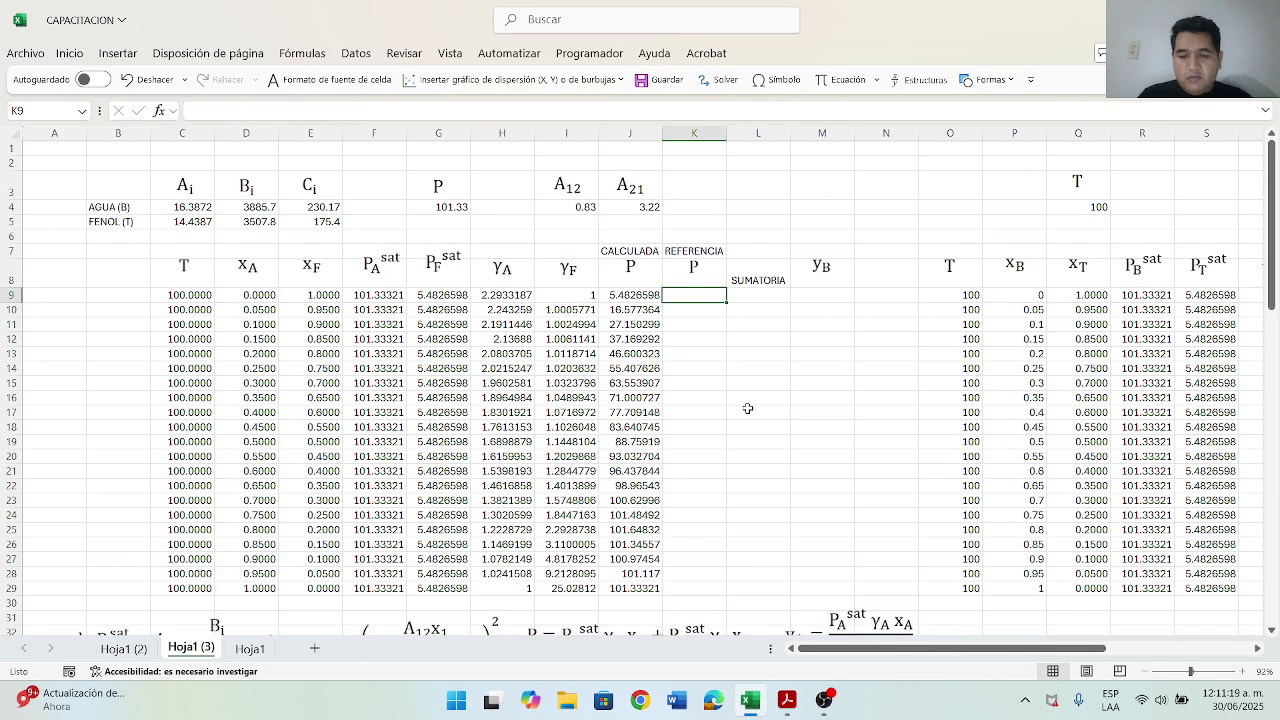
pyautogui.write('=')
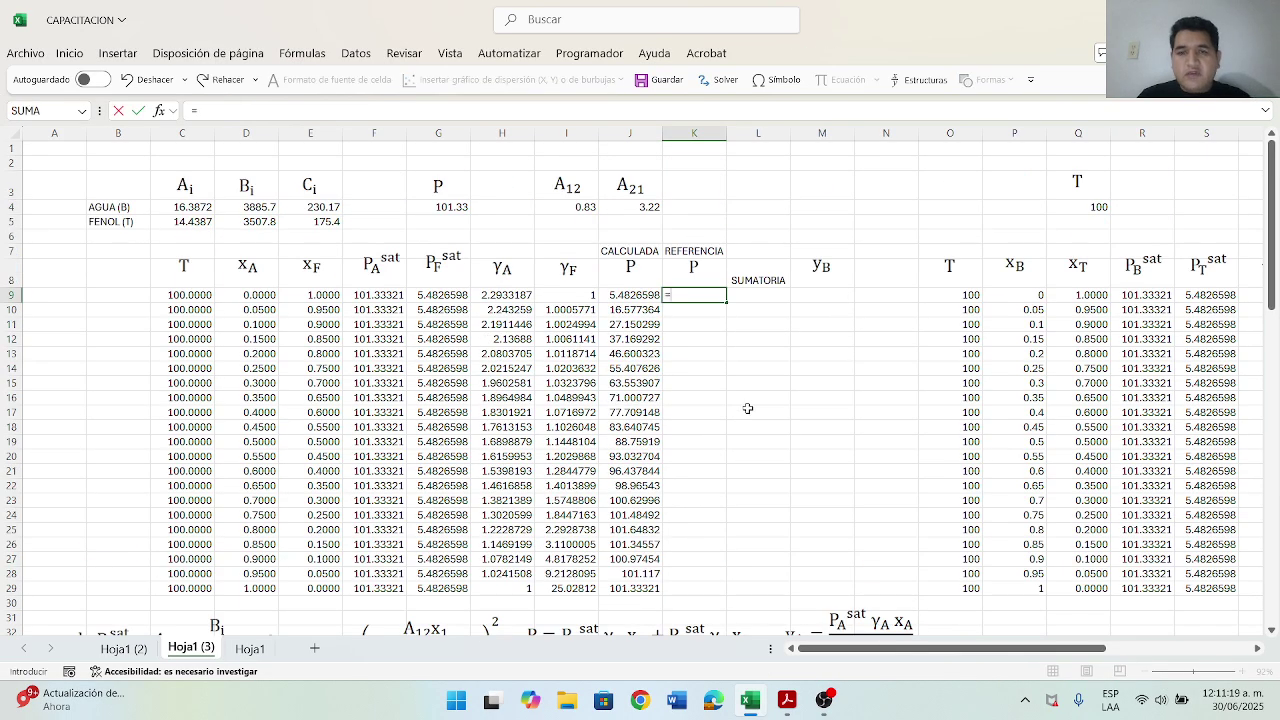
pyautogui.click(455, 207)
pyautogui.press('F4')
pyautogui.press('Return')
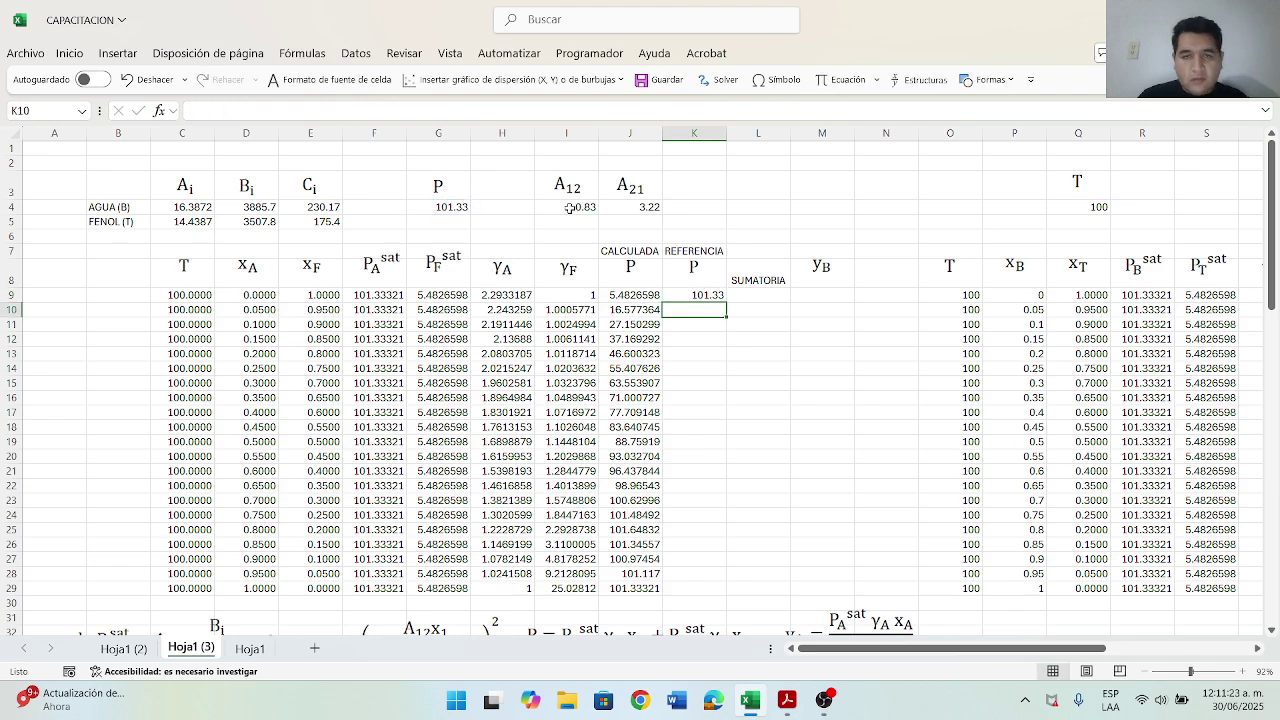
pyautogui.click(690, 294)
pyautogui.doubleClick(726, 302)
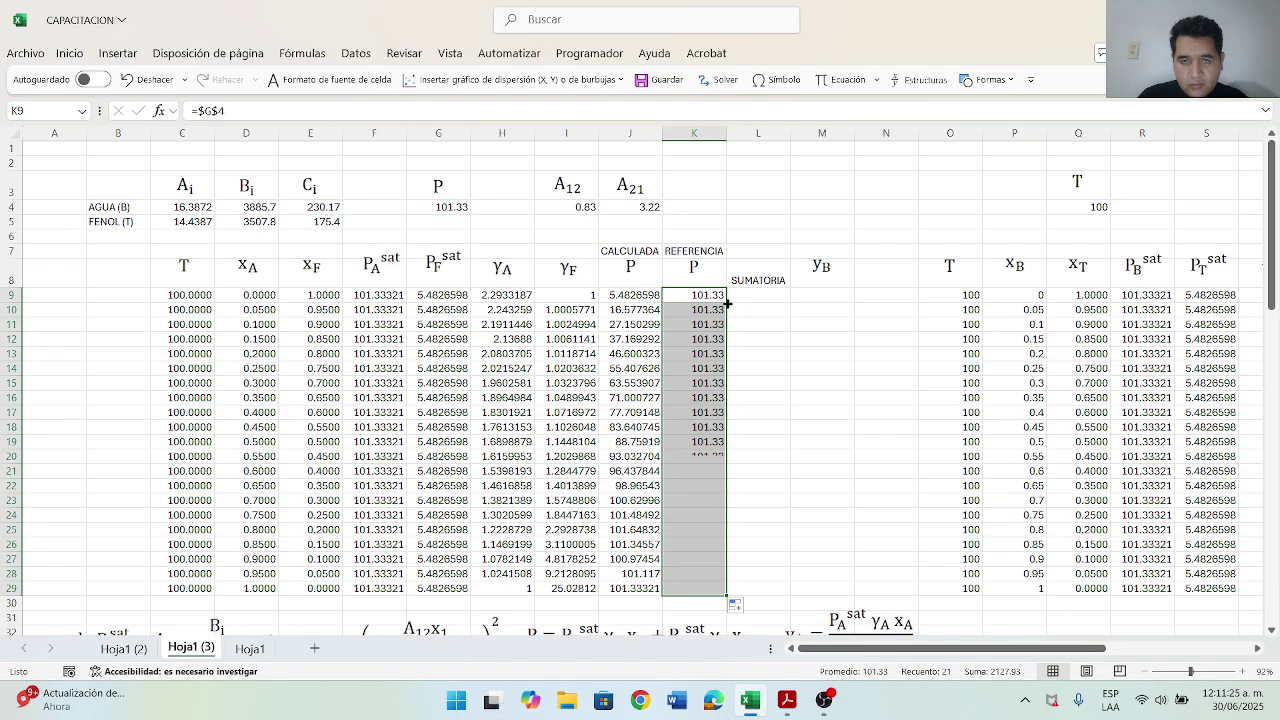
# Step: Enter =K9-J9 in L9 under SUMATORIA and fill it through row 29
pyautogui.click(766, 296)
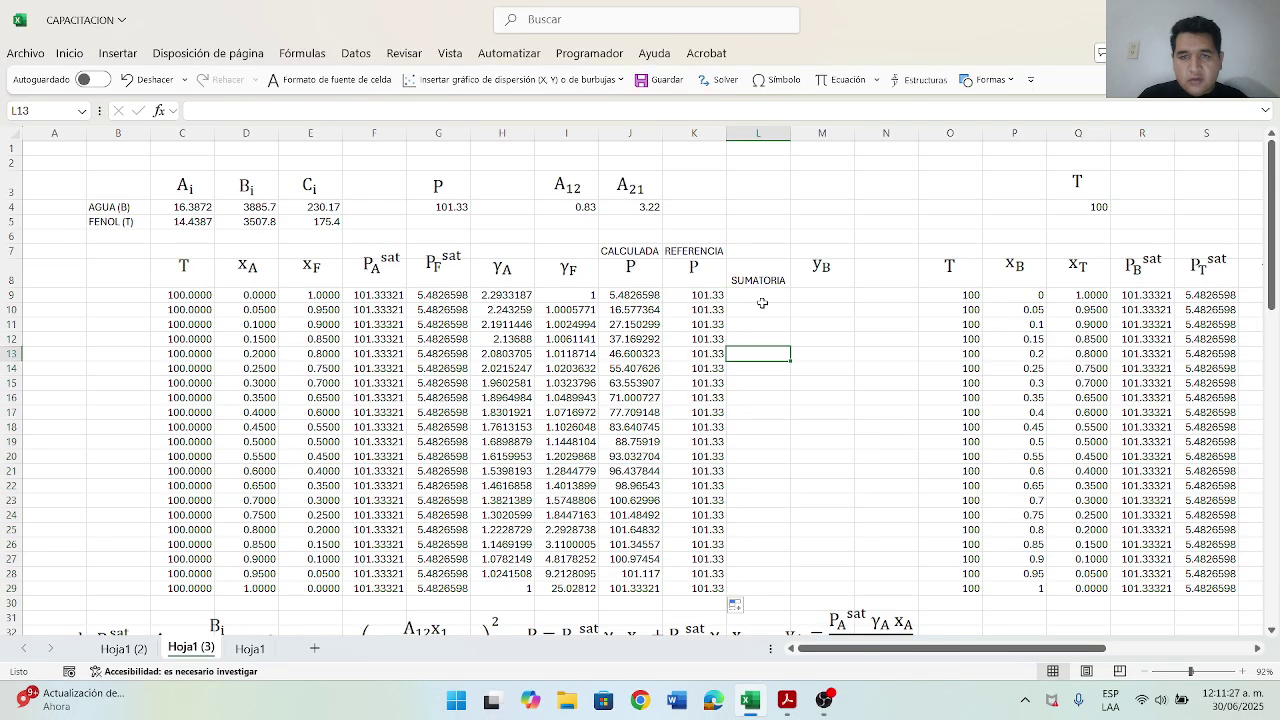
pyautogui.write('=')
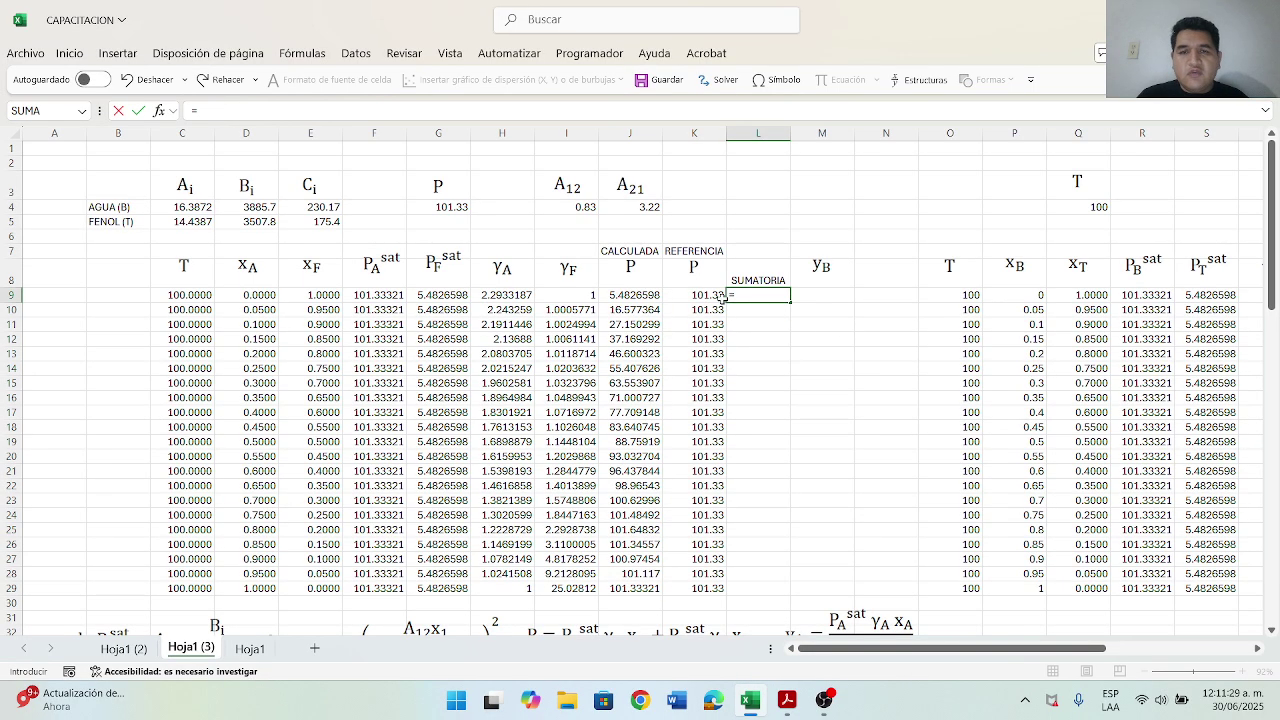
pyautogui.click(702, 294)
pyautogui.write('-')
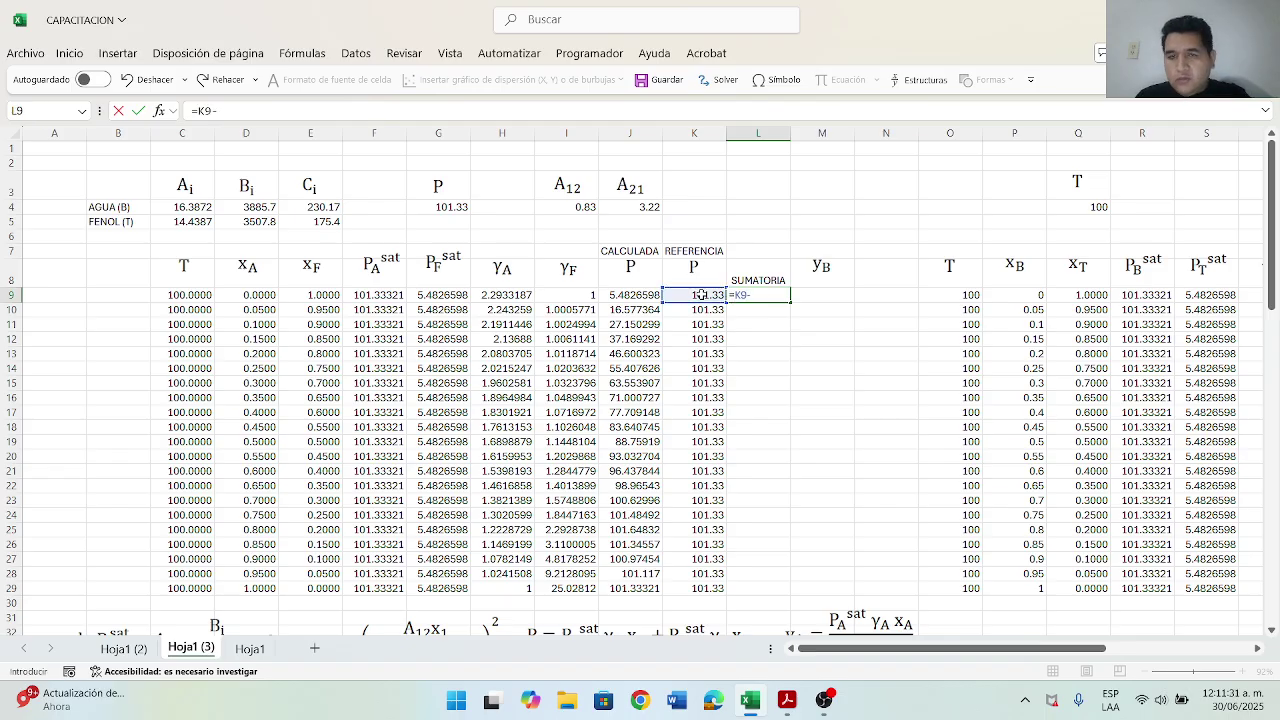
pyautogui.click(641, 296)
pyautogui.hotkey('ctrl', 'Return')
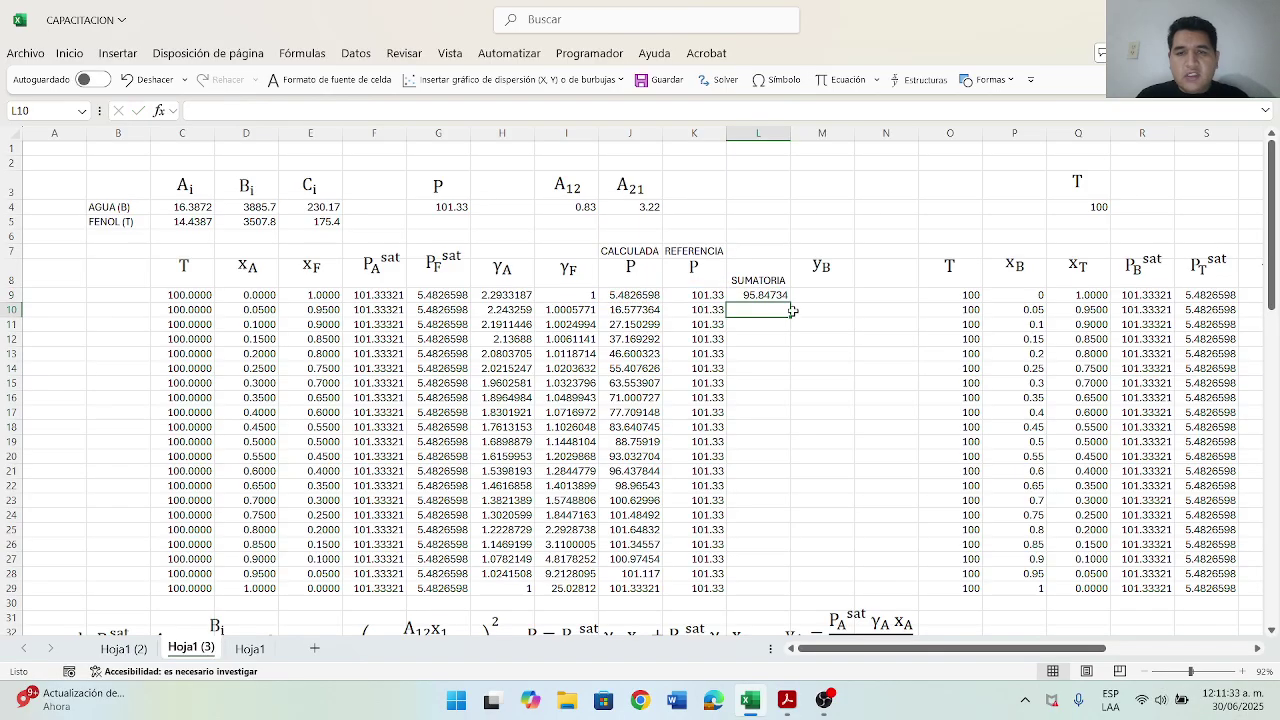
pyautogui.doubleClick(790, 300)
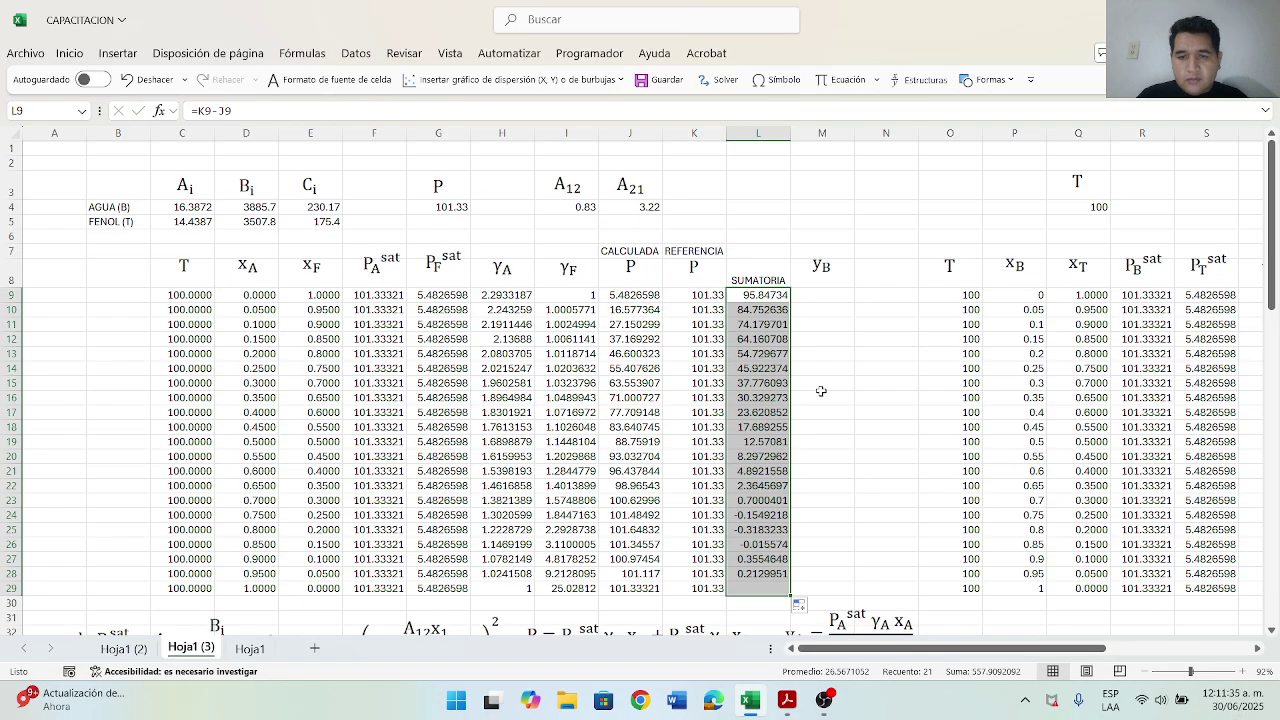
# Step: Place the yA equation image beside the yB column and enter the numerator (D9*F9*H9) of a quotient formula in M9
pyautogui.moveTo(870, 625); pyautogui.dragTo(870, 432)
pyautogui.click(839, 297)
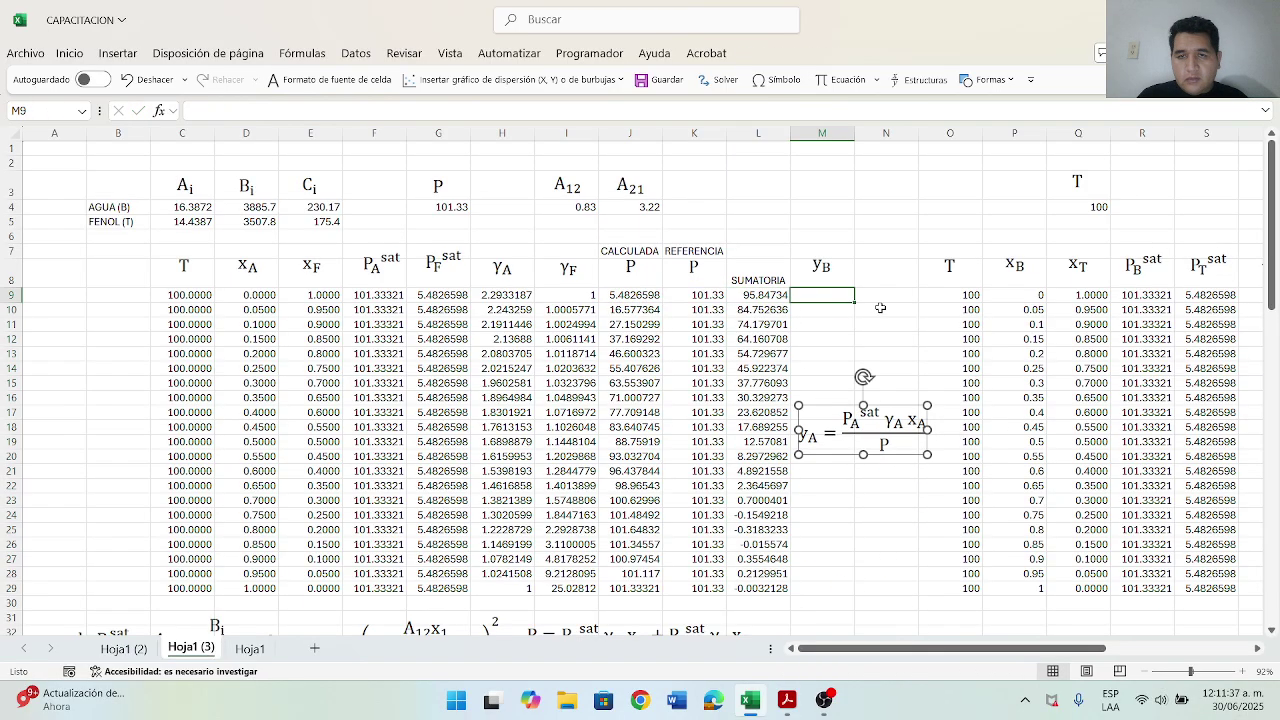
pyautogui.write('=')
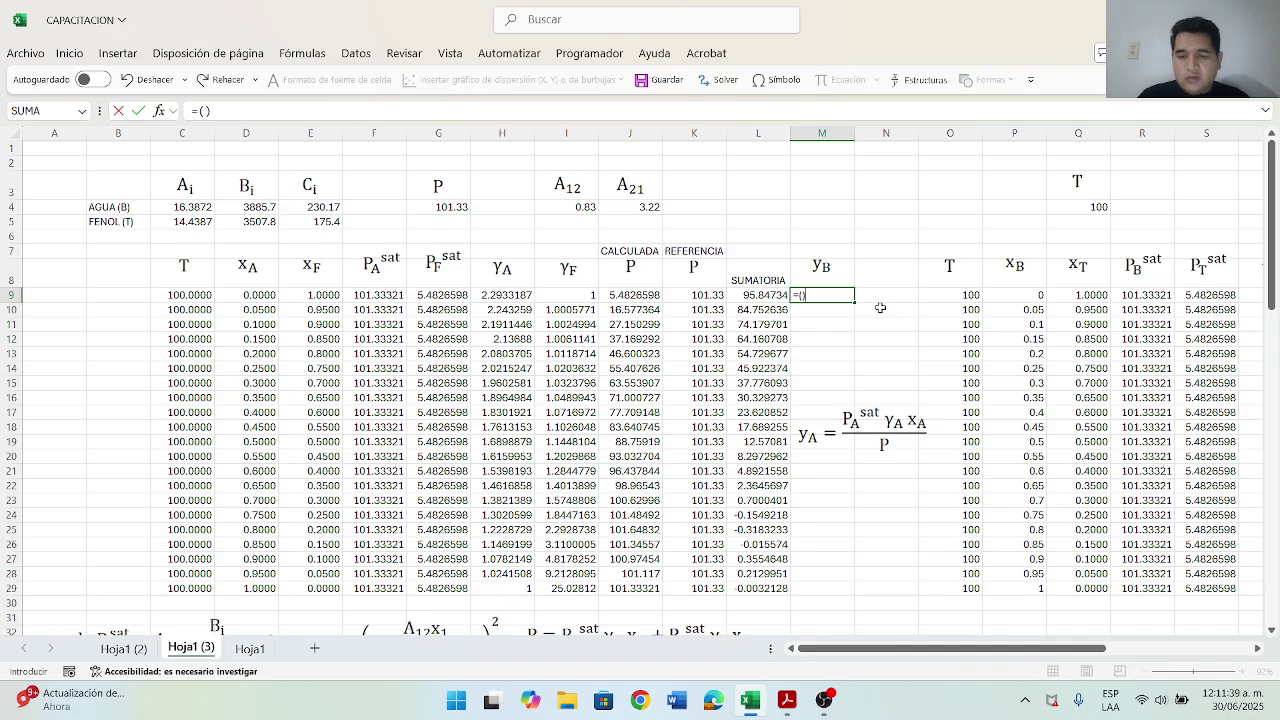
pyautogui.write('()/()')
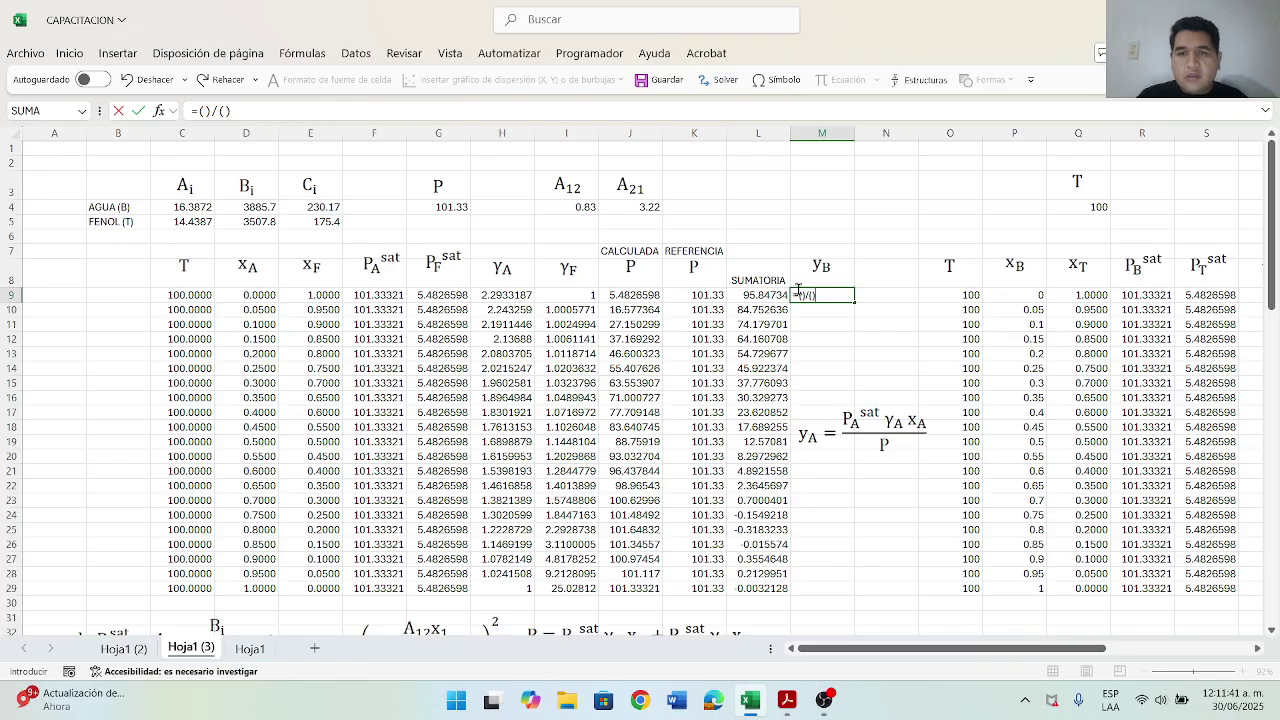
pyautogui.click(800, 294)
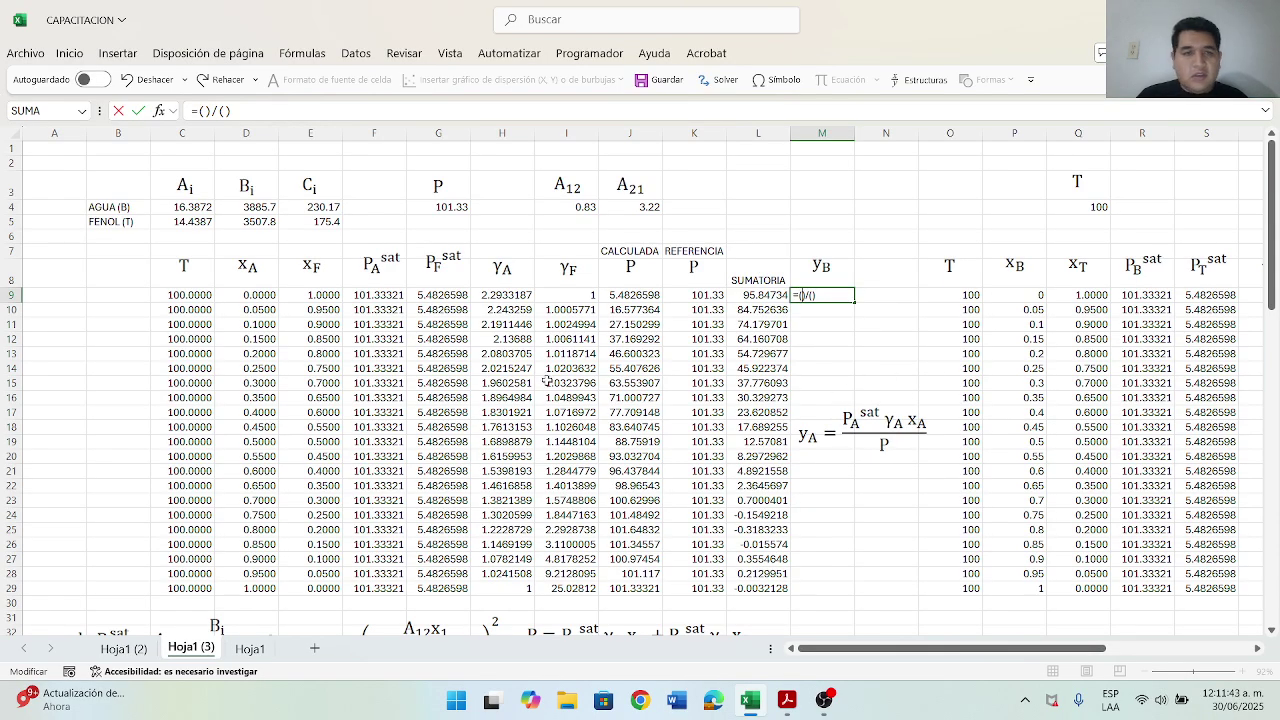
pyautogui.click(264, 293)
pyautogui.write('*')
pyautogui.click(390, 296)
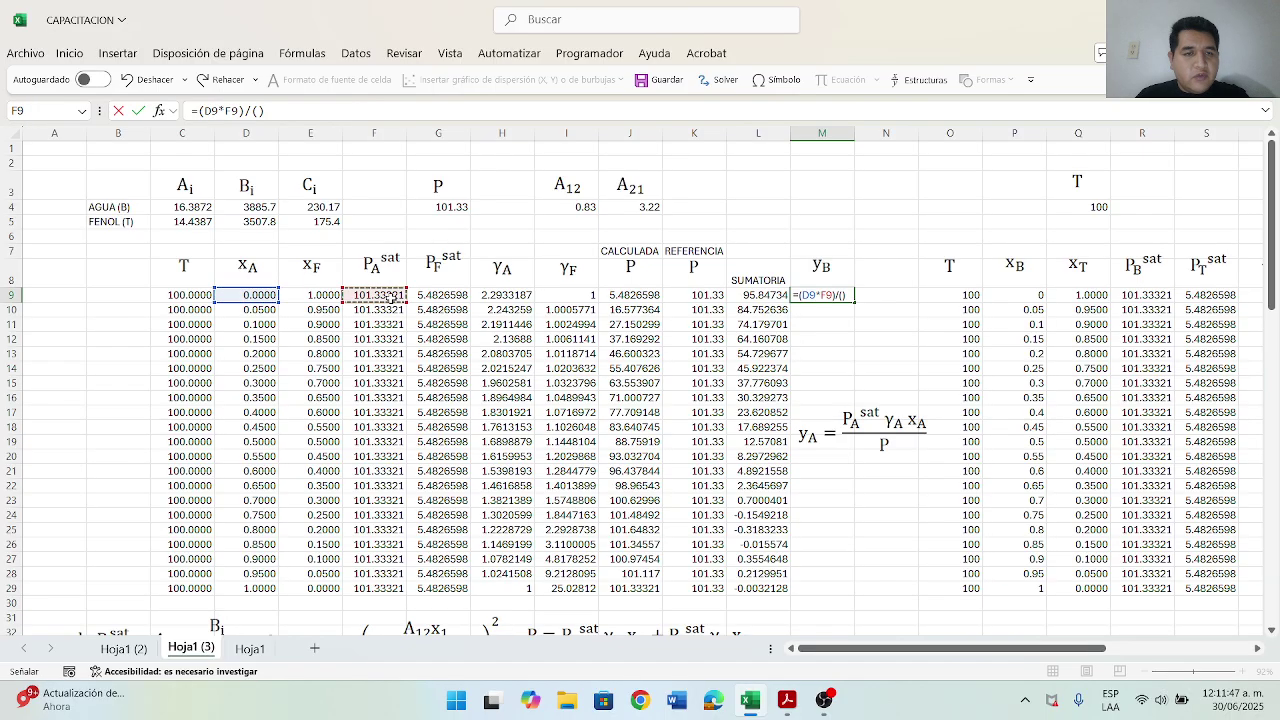
pyautogui.write('*')
pyautogui.click(506, 296)
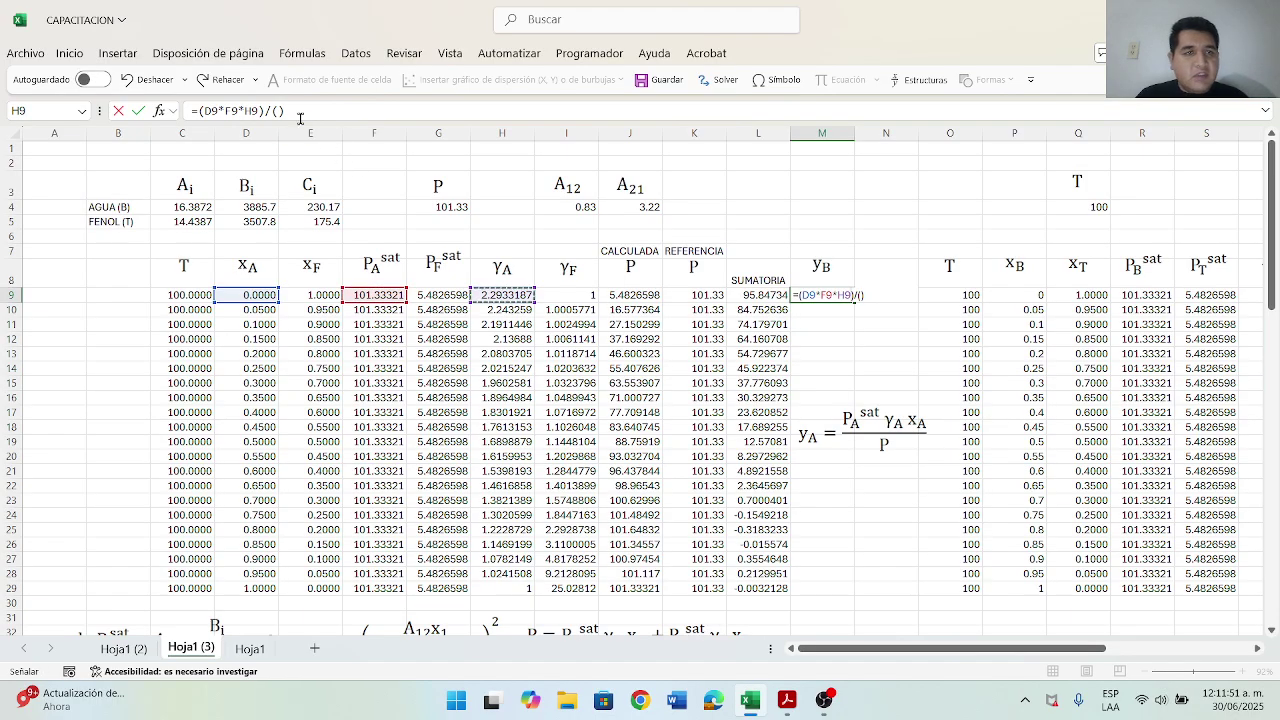
# Step: Complete the M9 formula with J9 as the denominator and commit it
pyautogui.click(277, 111)
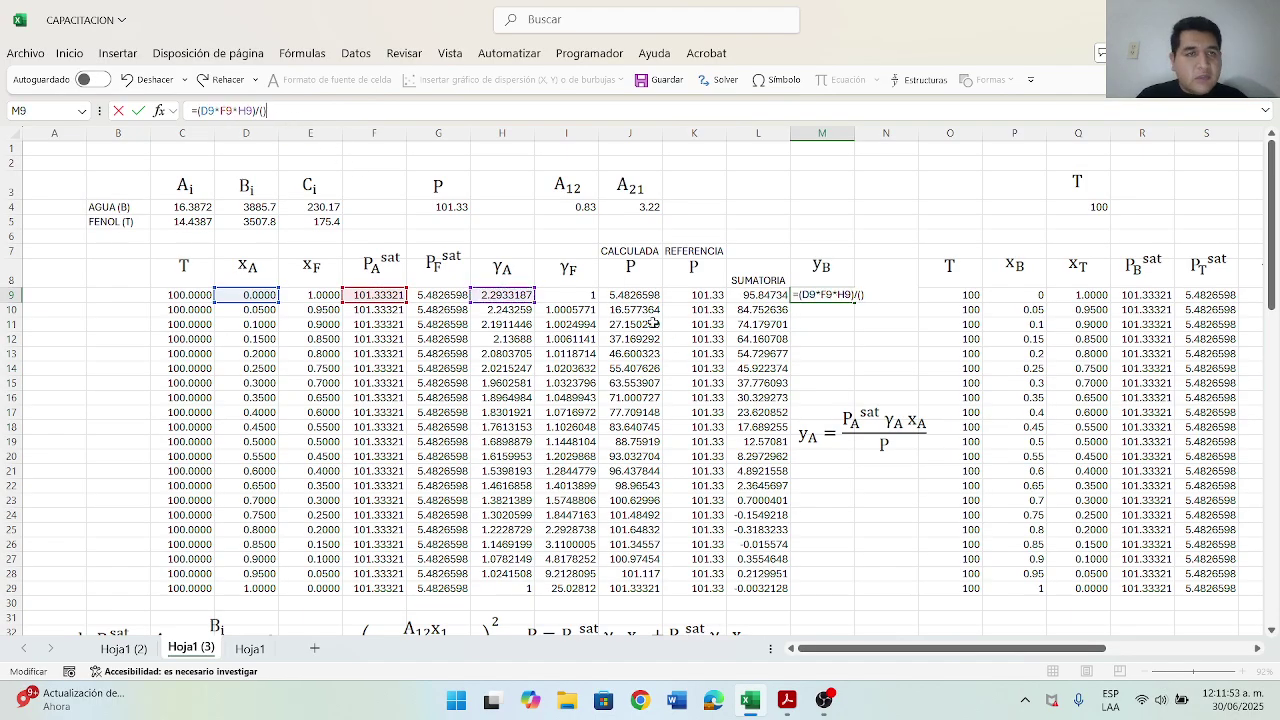
pyautogui.click(263, 111)
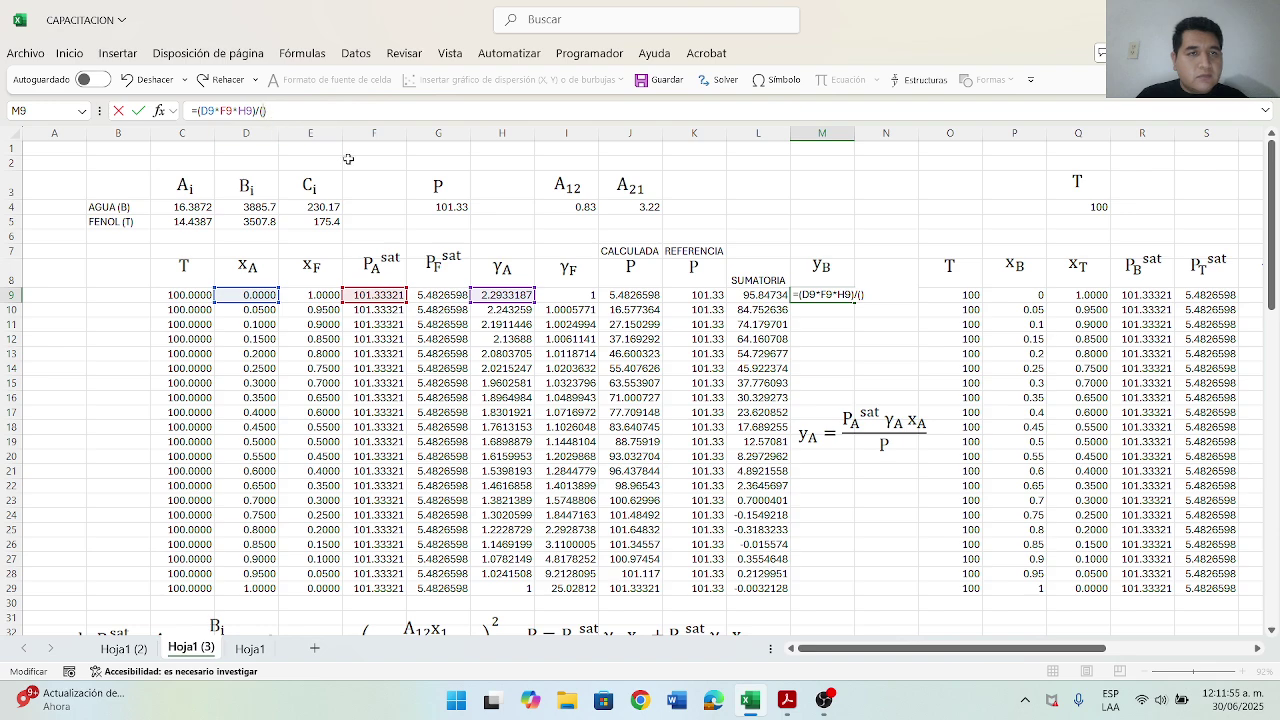
pyautogui.click(642, 296)
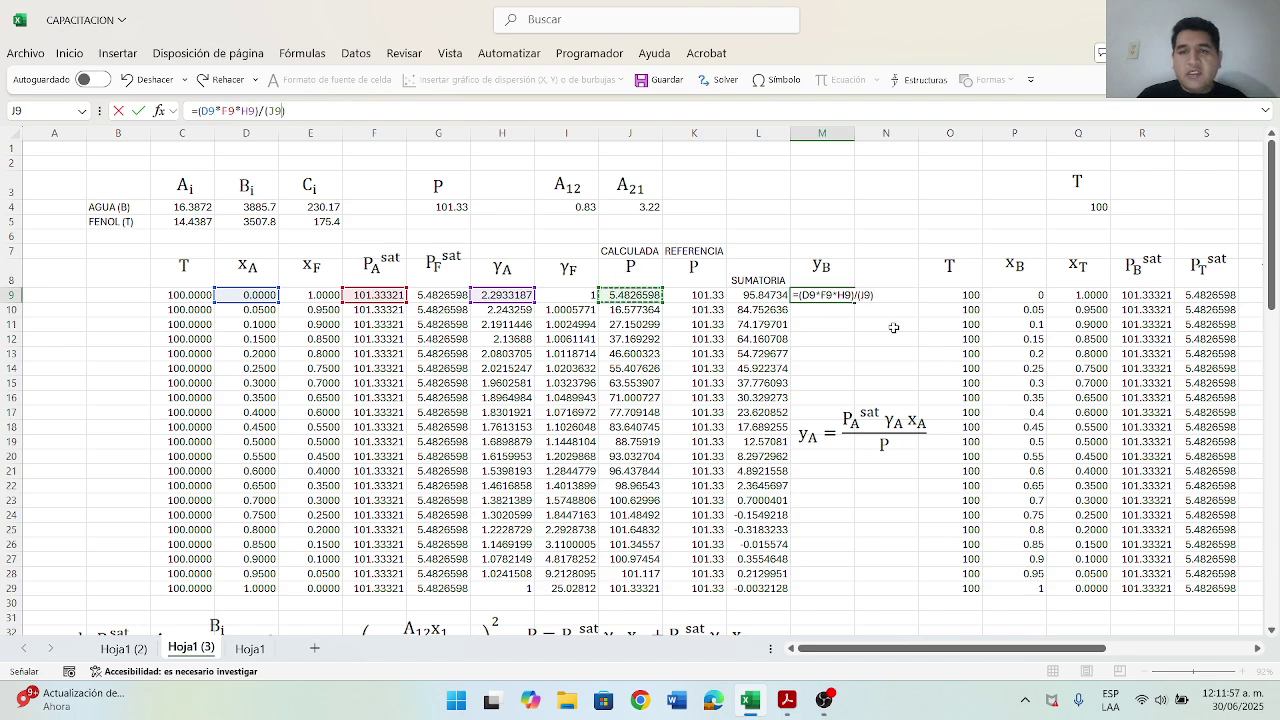
pyautogui.press('Return')
# Step: Return the yA equation image below the table and fill the M9 formula down through row 29
pyautogui.scroll(-1, 886, 343)
pyautogui.scroll(-3, 886, 343)
pyautogui.moveTo(885, 310); pyautogui.dragTo(870, 500)
pyautogui.scroll(2, 870, 500)
pyautogui.click(843, 207)
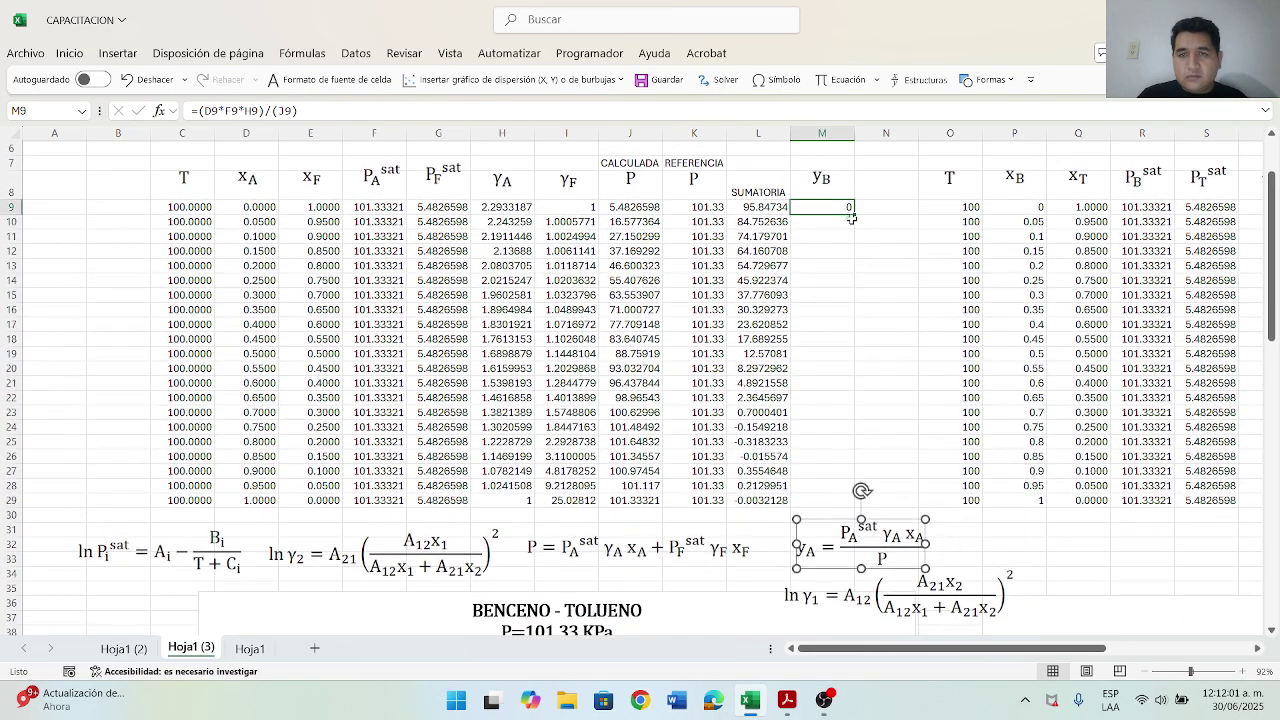
pyautogui.doubleClick(855, 213)
# Step: Rearrange the equation images lower beneath the table, with the yA equation to the right of the ln γ1 equation
pyautogui.scroll(-3, 890, 534)
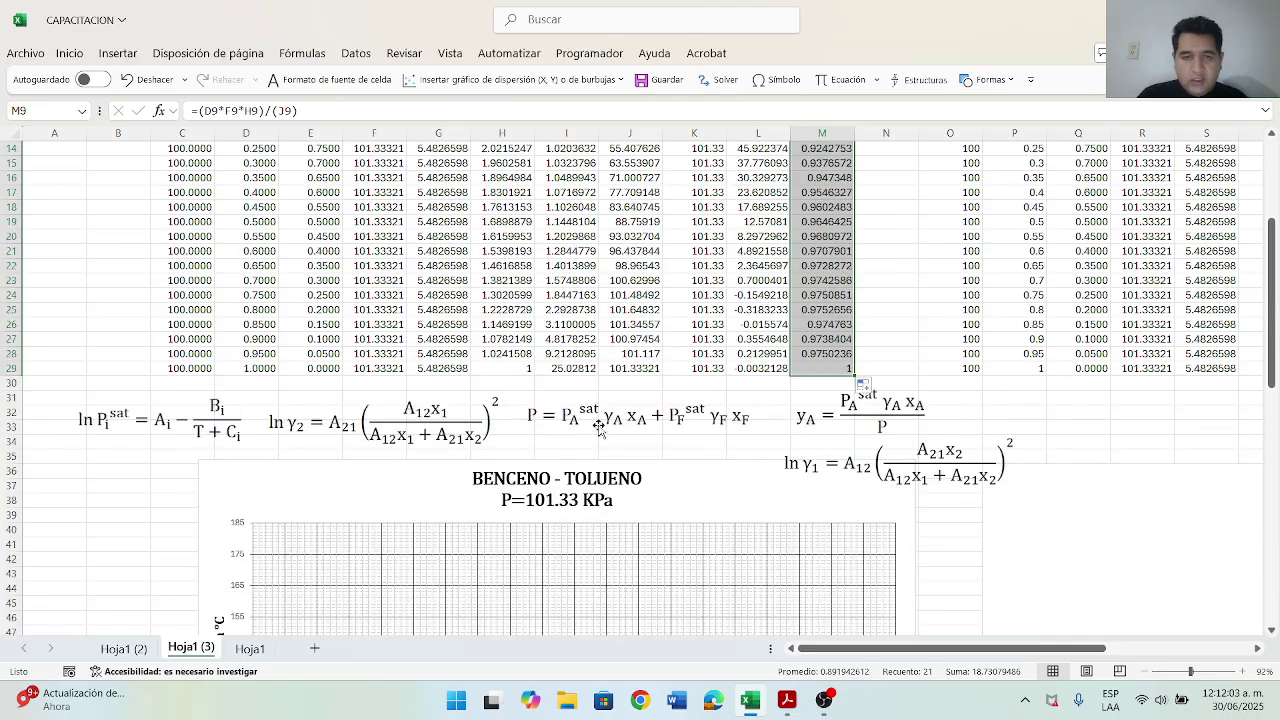
pyautogui.moveTo(895, 415); pyautogui.dragTo(1163, 485)
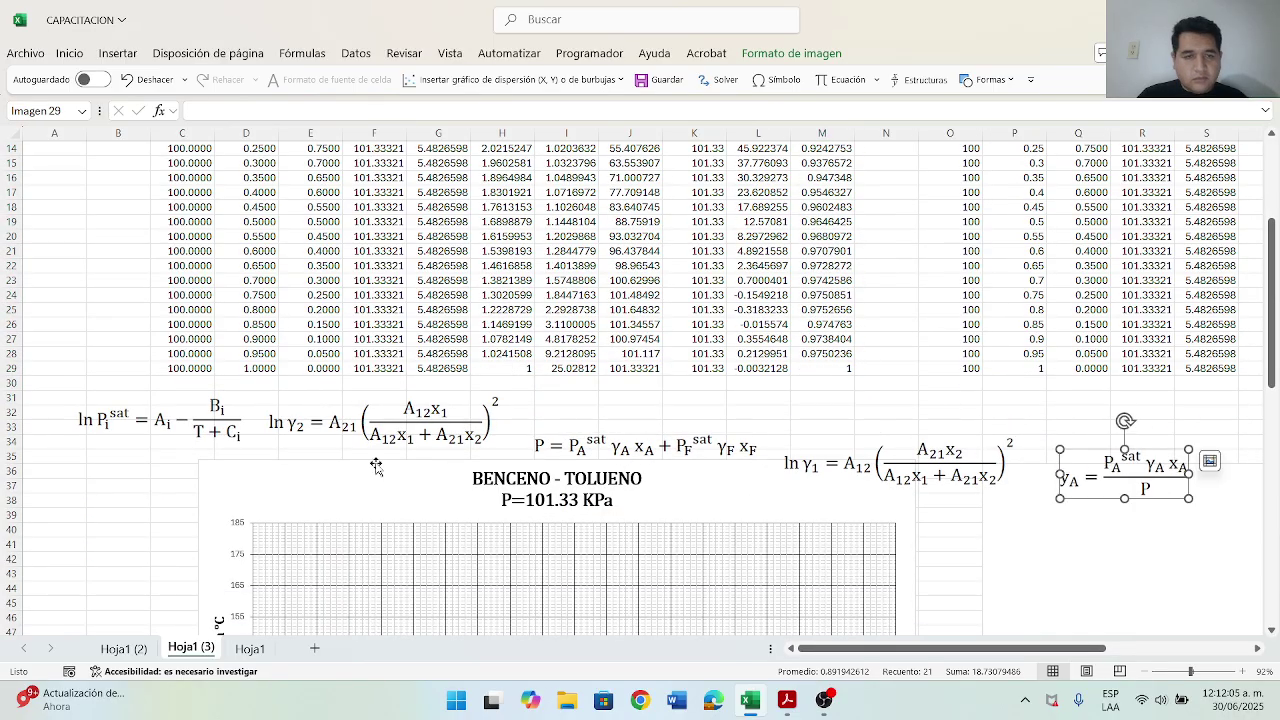
pyautogui.moveTo(380, 420); pyautogui.dragTo(376, 460)
pyautogui.moveTo(160, 420); pyautogui.dragTo(158, 462)
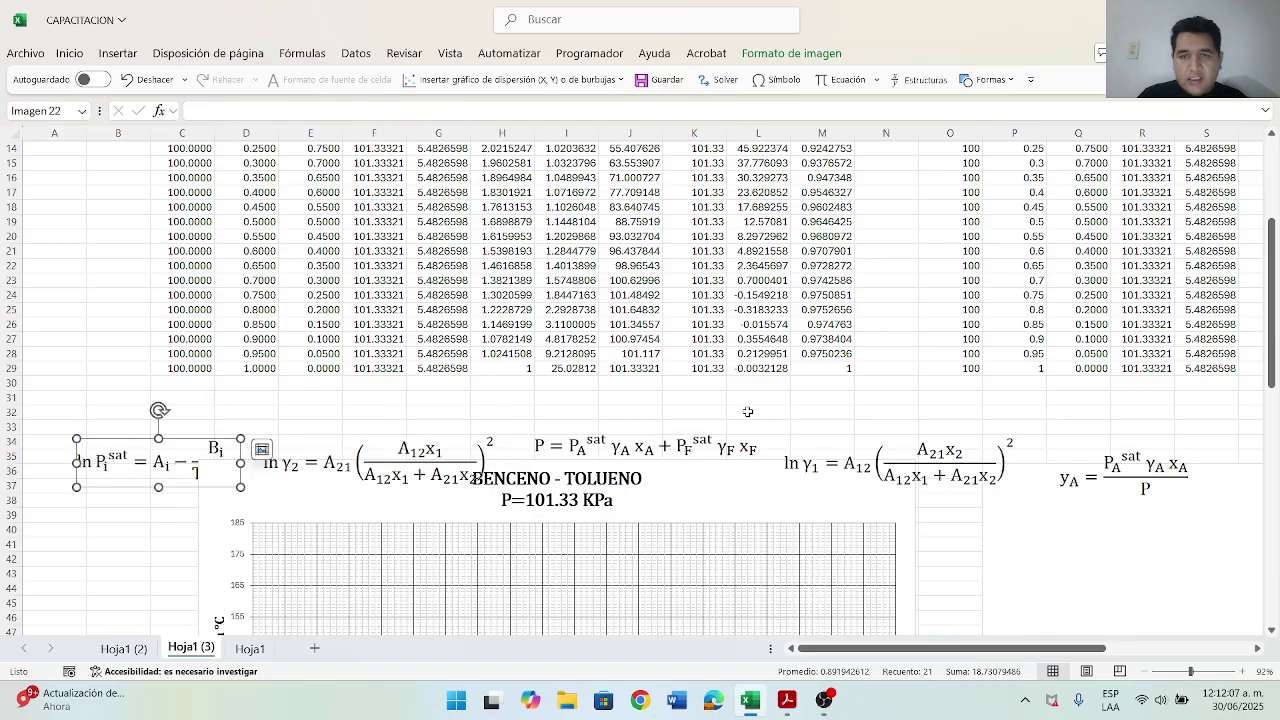
# Step: Enter =SUMA(L9:L29) in L30 below the SUMATORIA column
pyautogui.scroll(3, 747, 411)
pyautogui.scroll(-1, 747, 411)
pyautogui.click(770, 472)
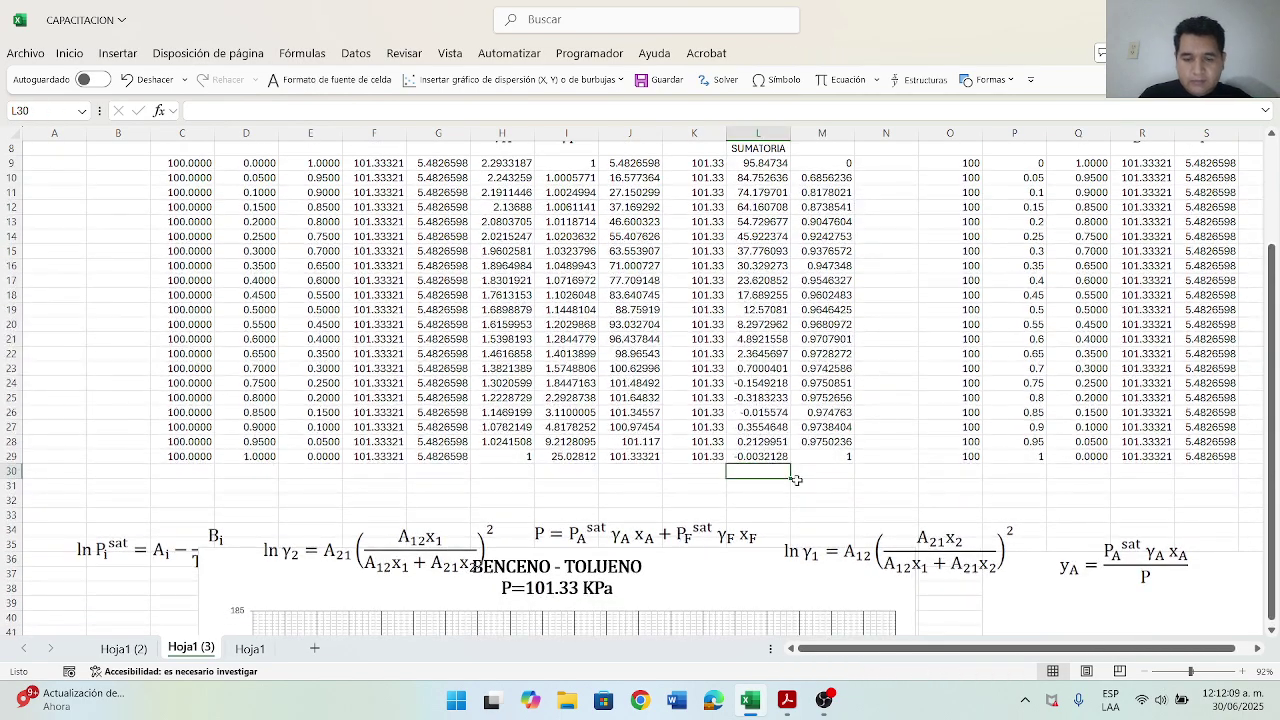
pyautogui.write('=SUMA')
pyautogui.doubleClick(798, 487)
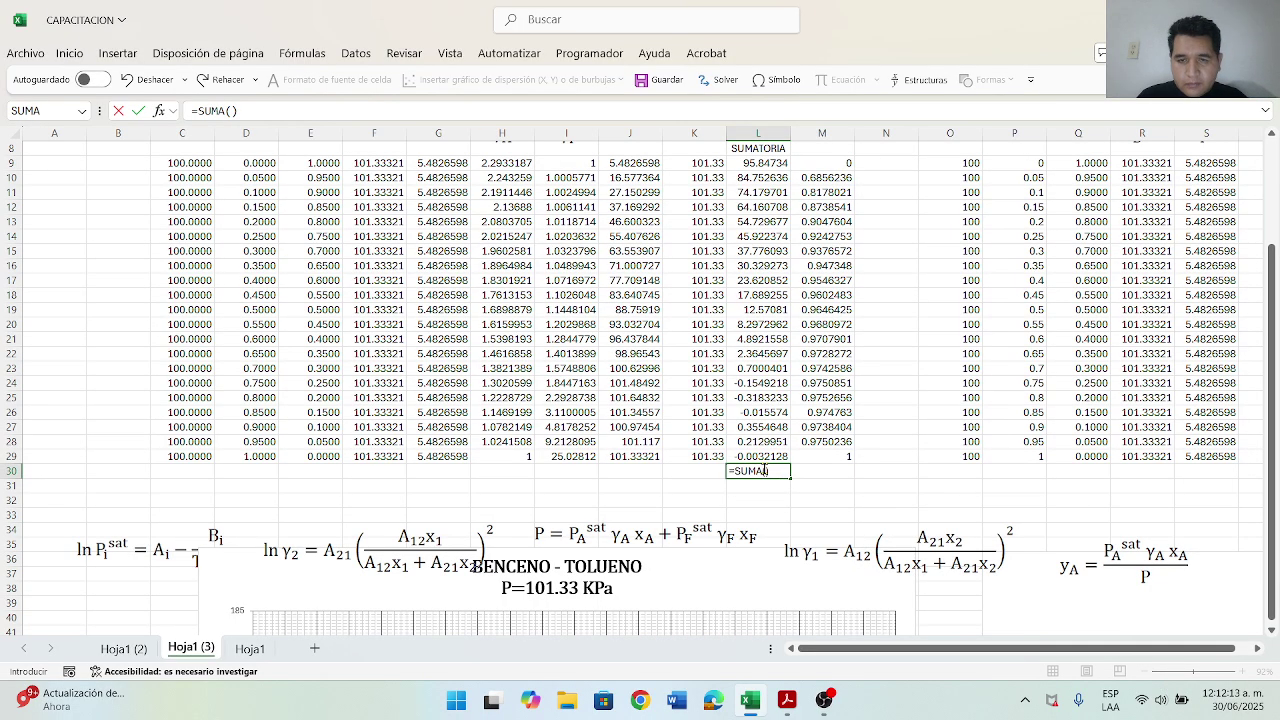
pyautogui.scroll(1, 764, 470)
pyautogui.moveTo(765, 207); pyautogui.dragTo(776, 497)
pyautogui.press('Return')
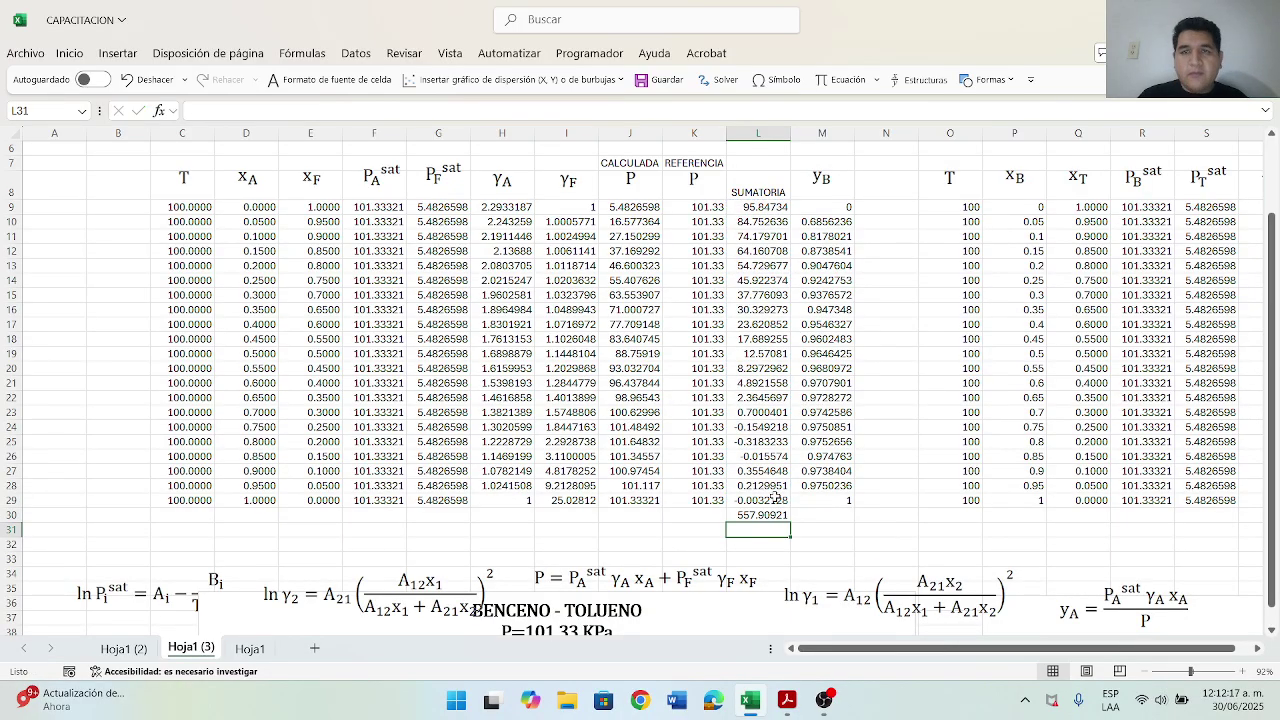
# Step: Open Solver and set the objective to $L$30 and the variable cells to $C$9:$C$29
pyautogui.click(720, 79)
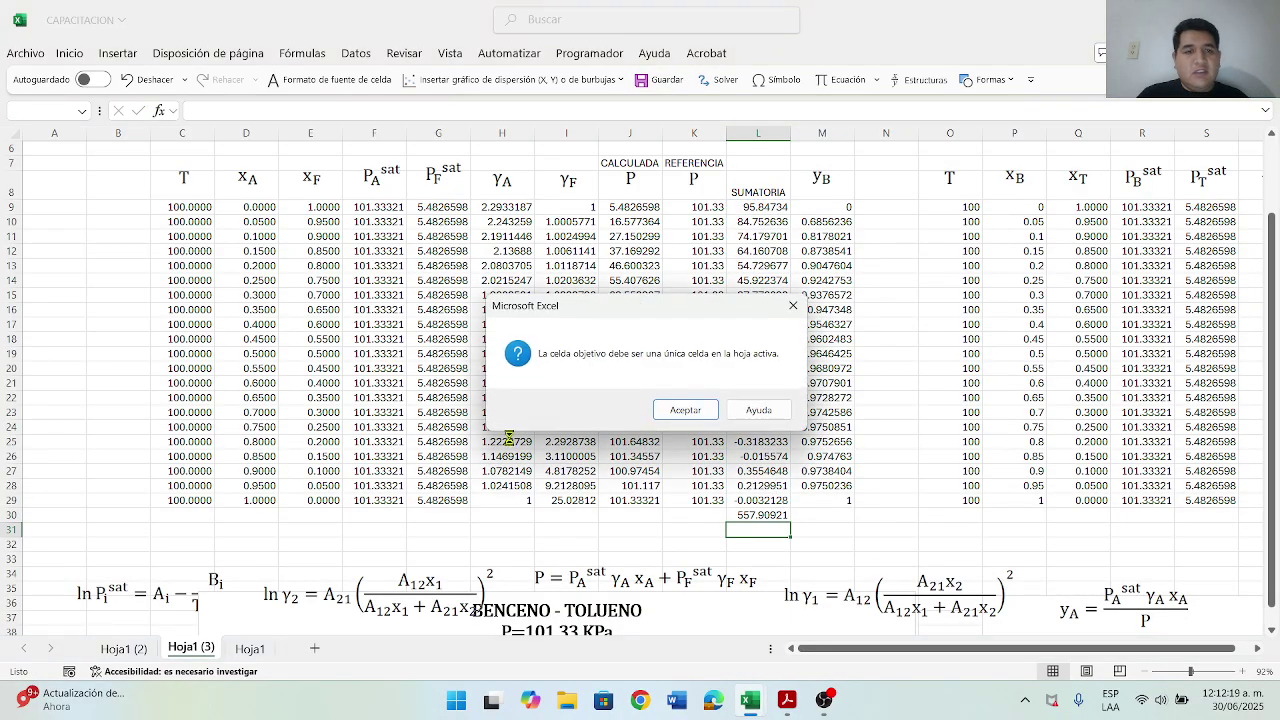
pyautogui.click(698, 420)
pyautogui.click(459, 53)
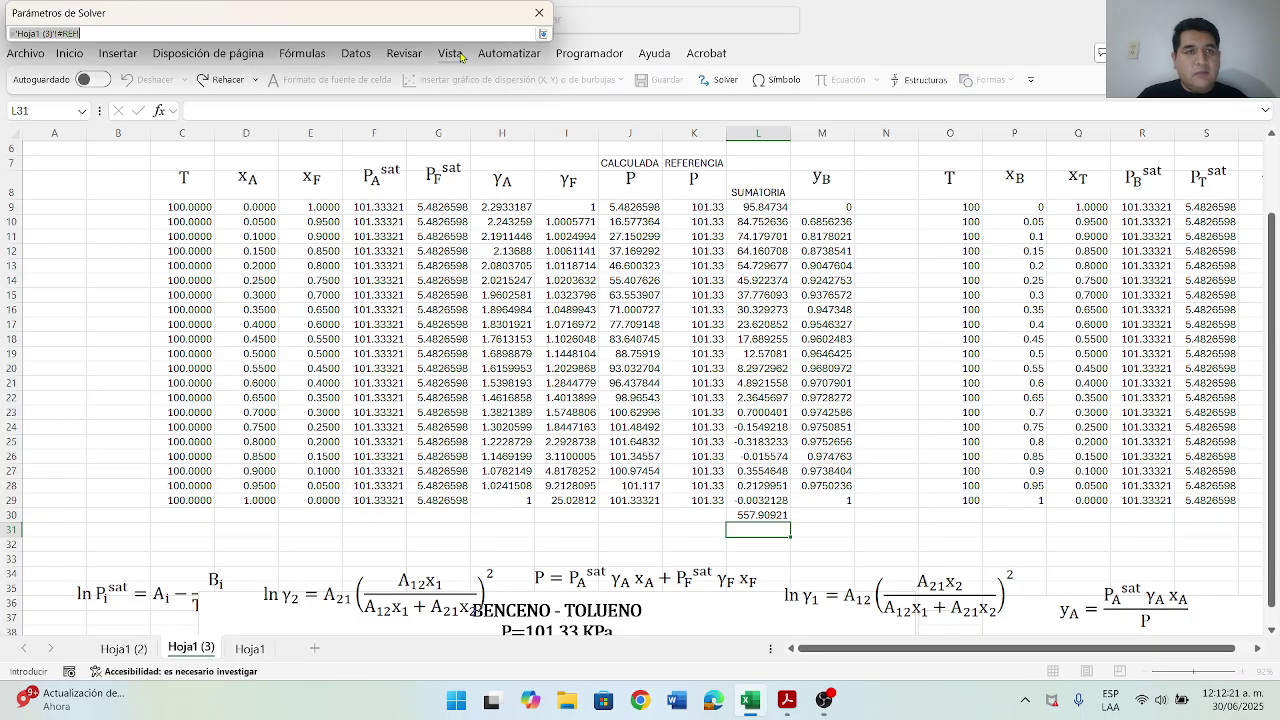
pyautogui.click(760, 515)
pyautogui.press('Return')
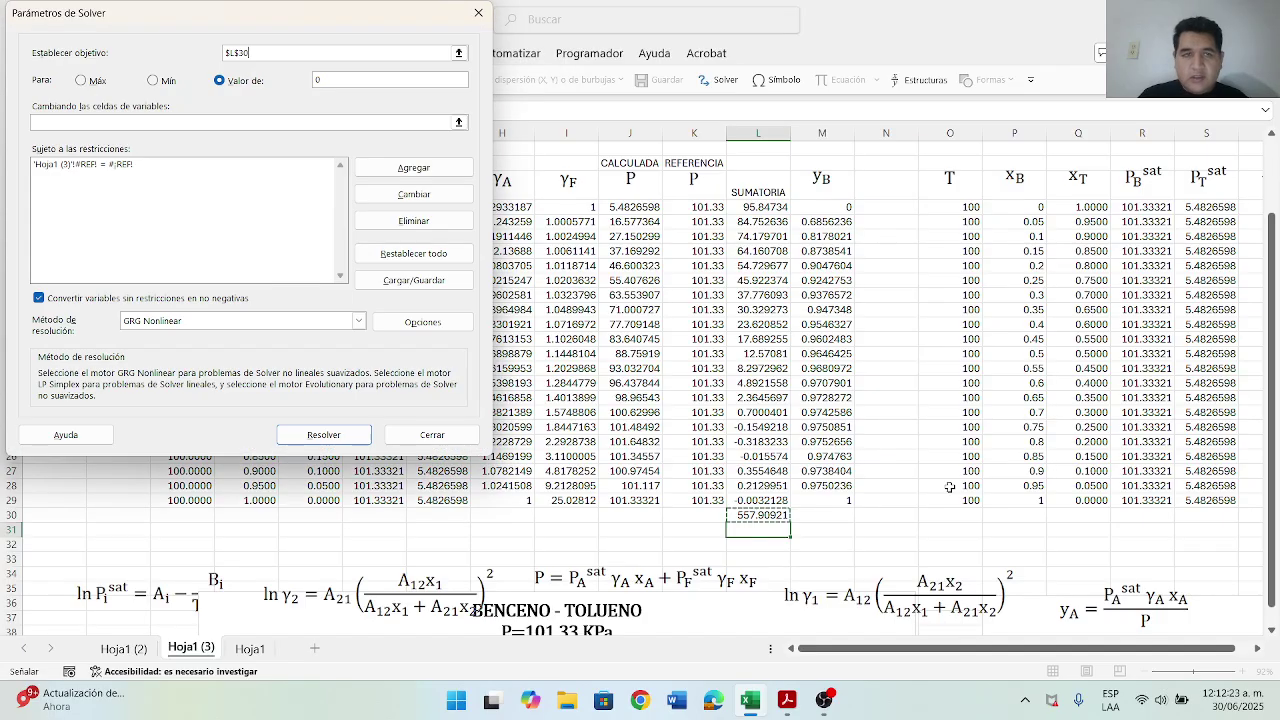
pyautogui.click(461, 126)
pyautogui.moveTo(195, 210); pyautogui.dragTo(195, 500)
pyautogui.press('Return')
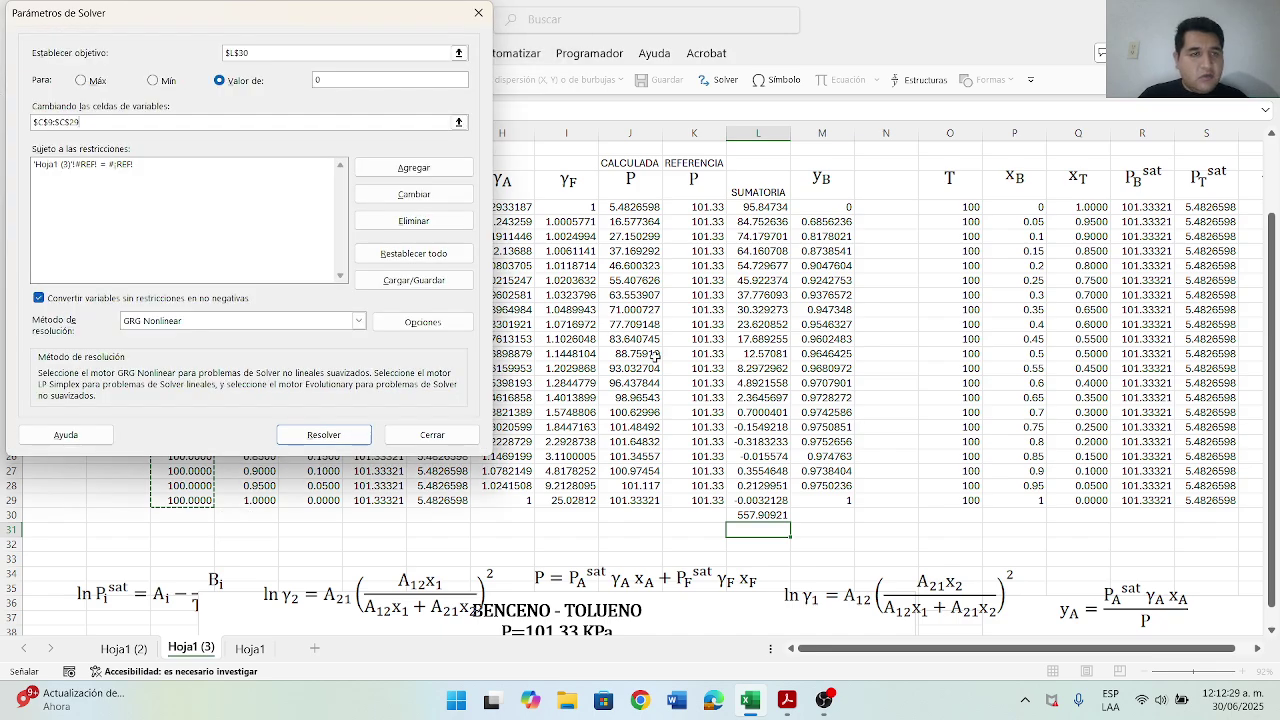
# Step: Replace the broken #REF constraint in Solver with $J$9:$J$29 = $K$9:$K$29
pyautogui.click(248, 170)
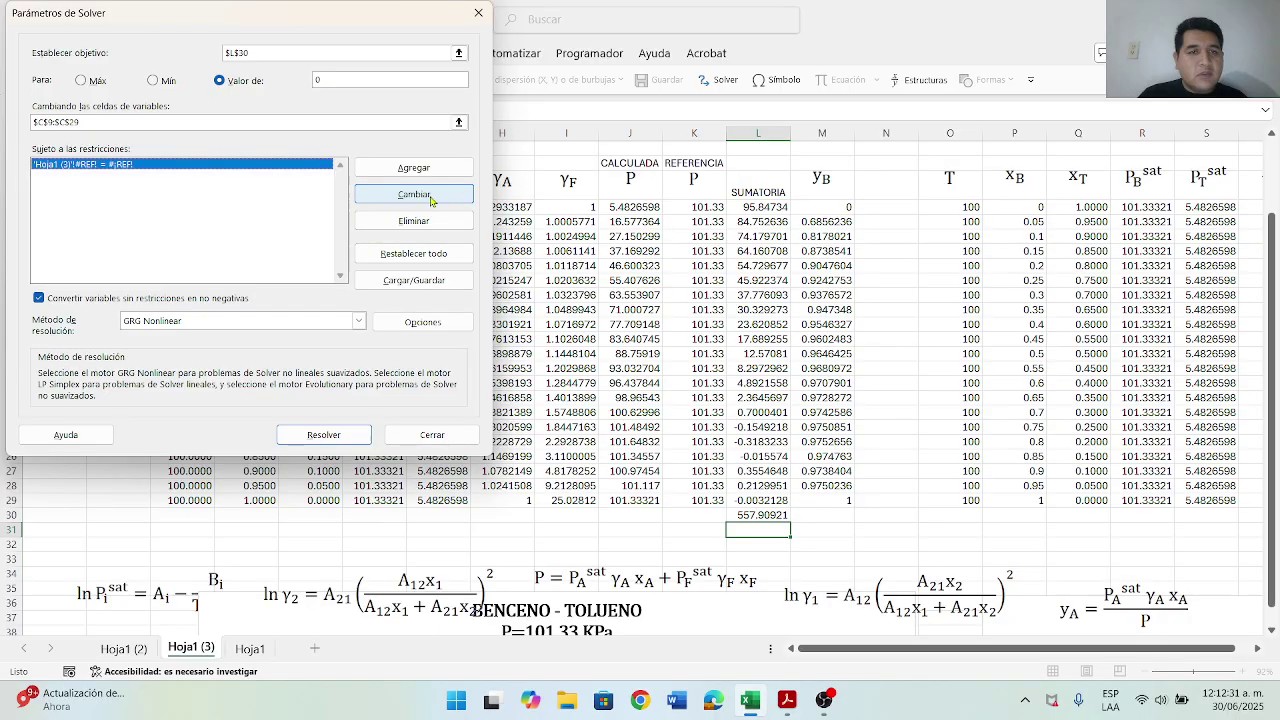
pyautogui.click(410, 220)
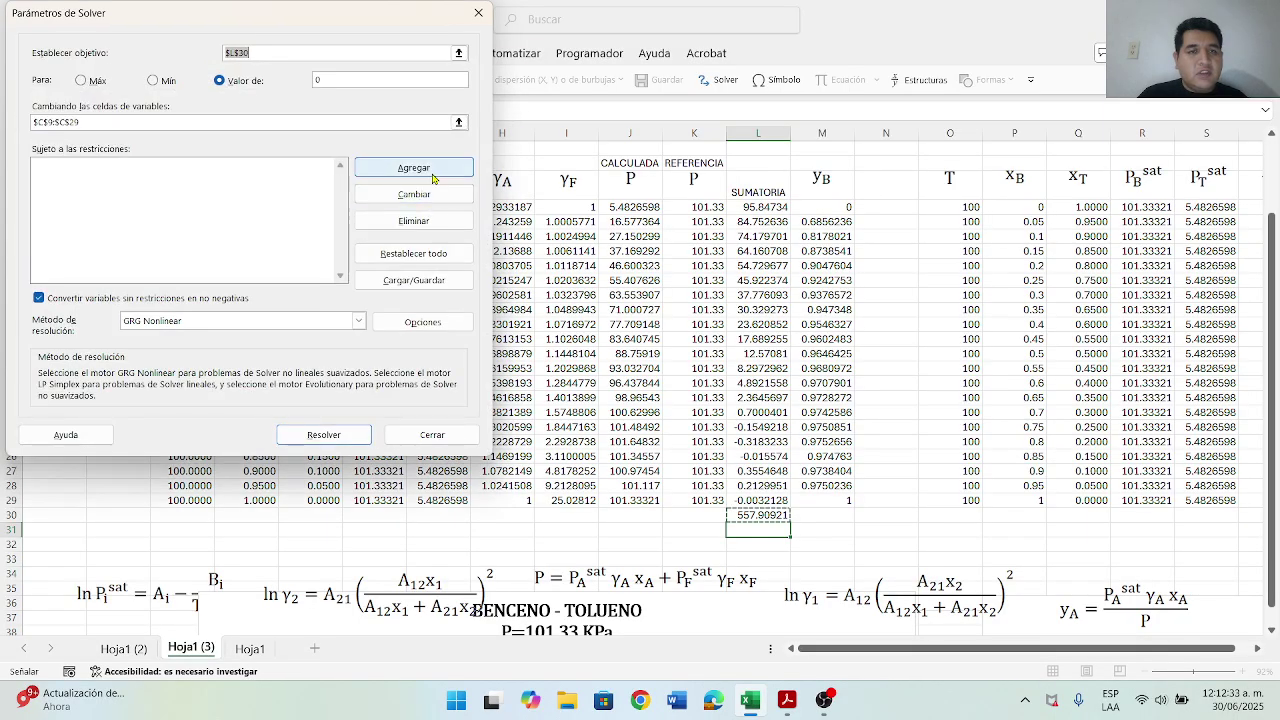
pyautogui.click(403, 170)
pyautogui.click(184, 236)
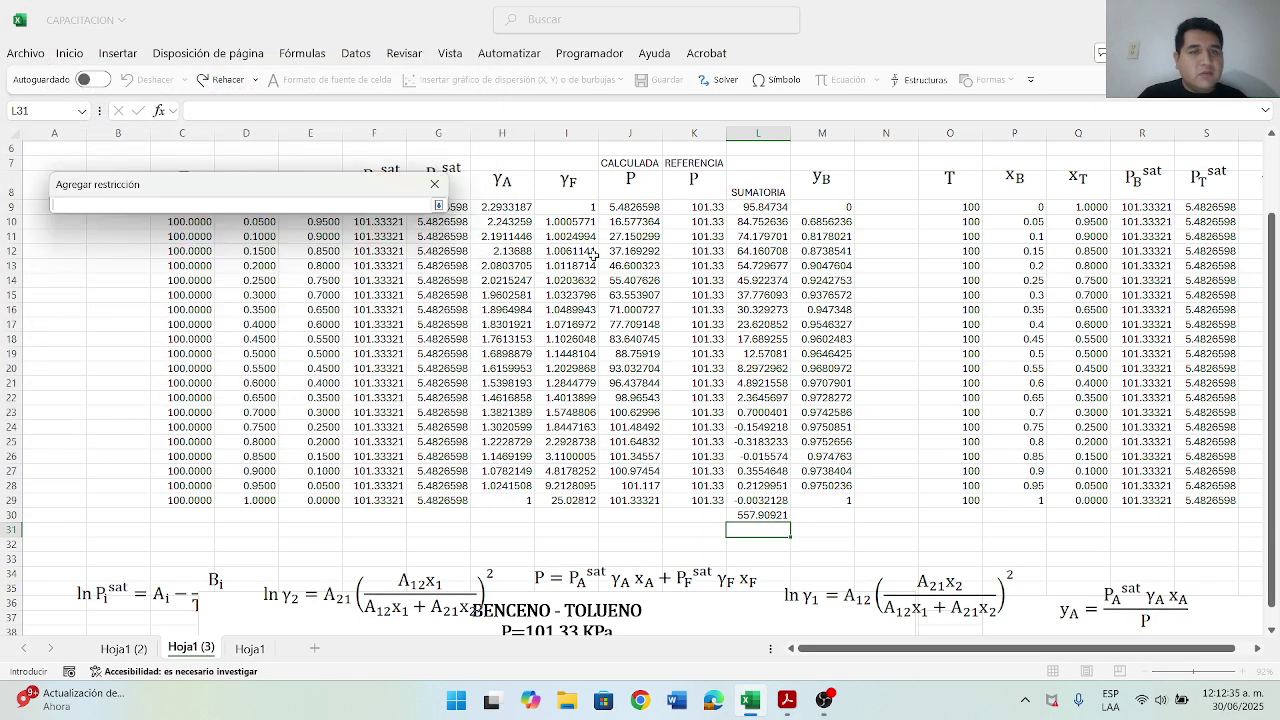
pyautogui.moveTo(628, 208); pyautogui.dragTo(678, 500)
pyautogui.press('Return')
pyautogui.click(245, 236)
pyautogui.click(234, 261)
pyautogui.click(380, 235)
pyautogui.moveTo(718, 206); pyautogui.dragTo(722, 502)
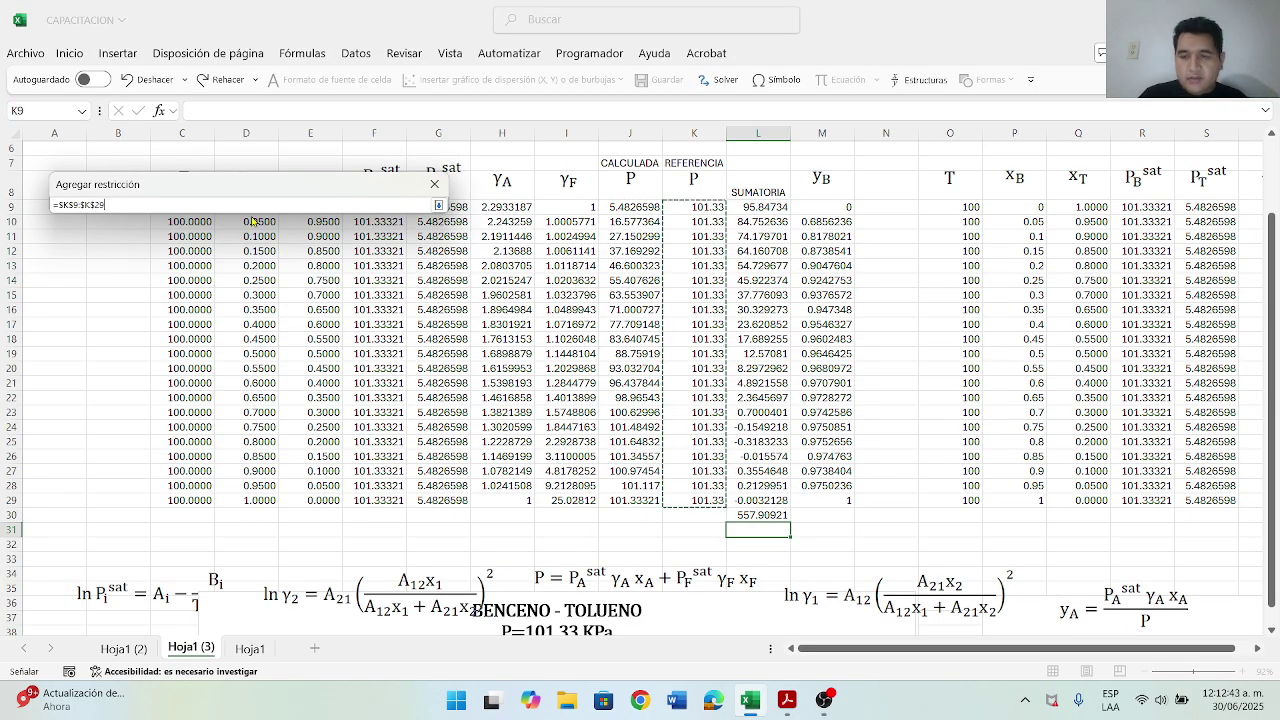
pyautogui.press('Return')
pyautogui.click(98, 268)
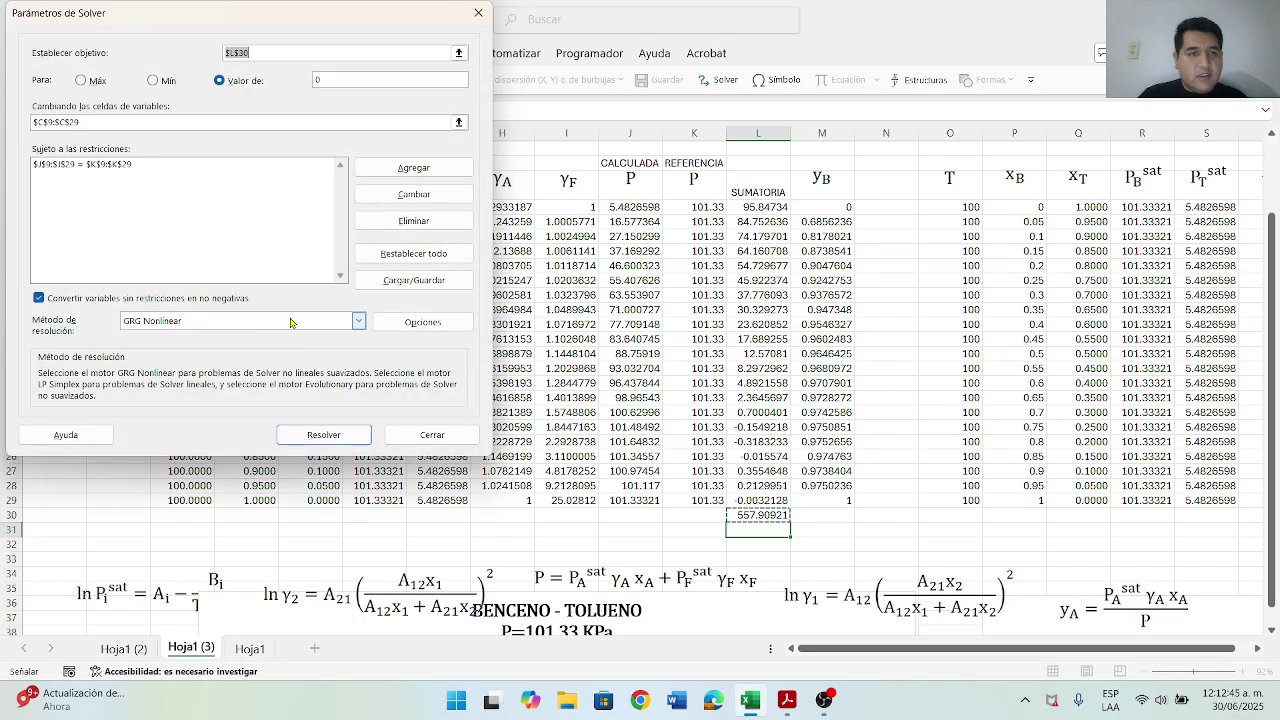
# Step: Run Solver and keep its solution for the temperatures
pyautogui.click(350, 437)
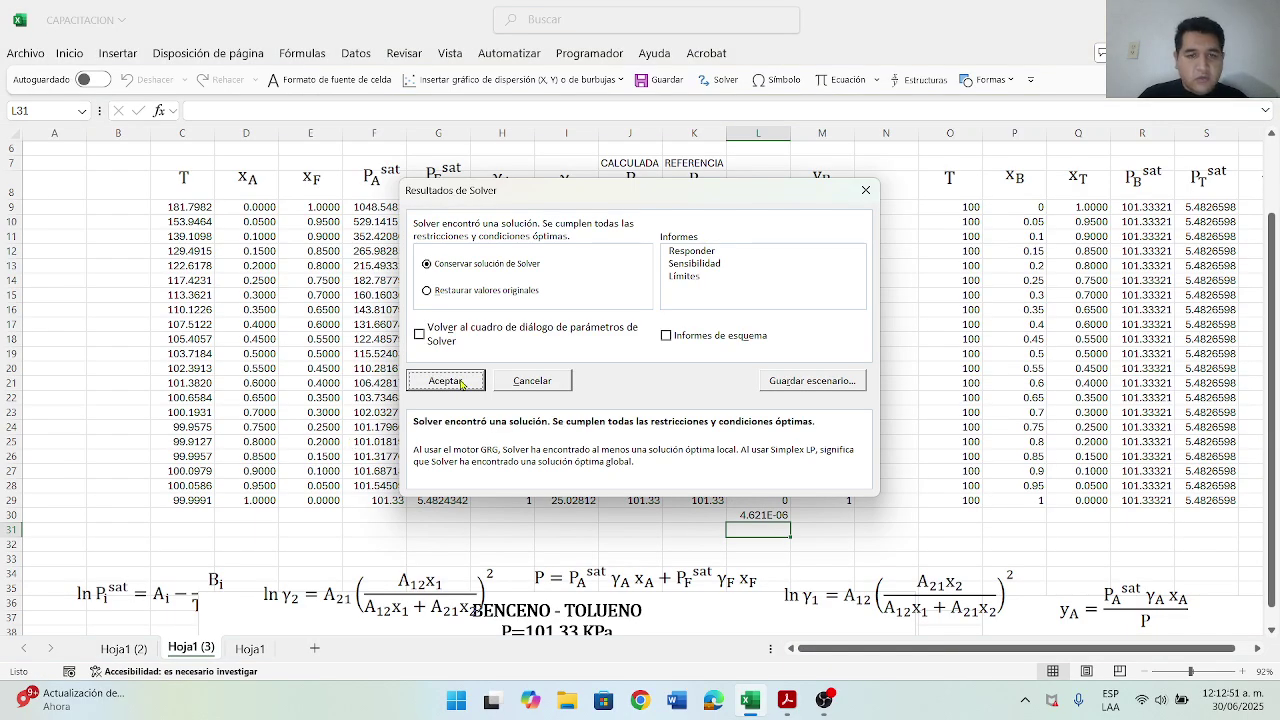
pyautogui.click(446, 381)
pyautogui.moveTo(780, 207); pyautogui.dragTo(760, 515)
pyautogui.click(880, 281)
# Step: Format the water–phenol table values from column C through column M to four decimal places
pyautogui.moveTo(182, 207); pyautogui.dragTo(824, 518)
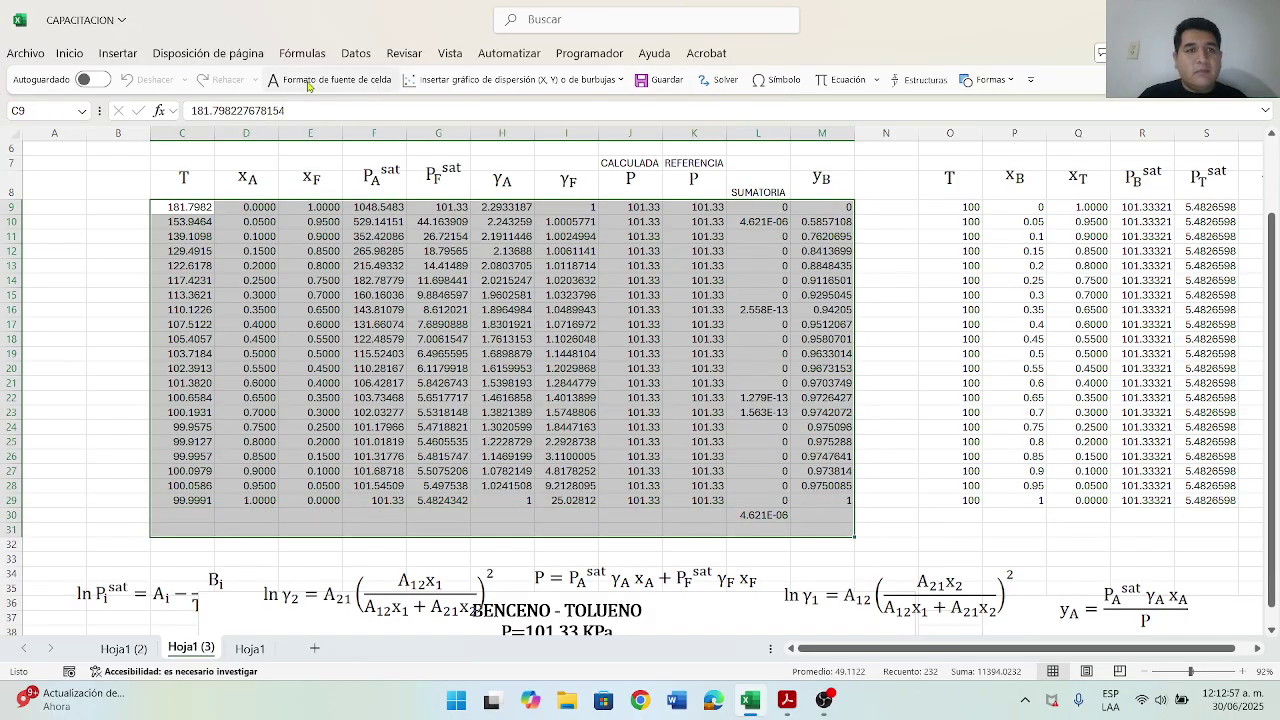
pyautogui.rightClick(718, 229)
pyautogui.click(913, 122)
pyautogui.click(913, 122)
pyautogui.click(893, 123)
pyautogui.click(893, 123)
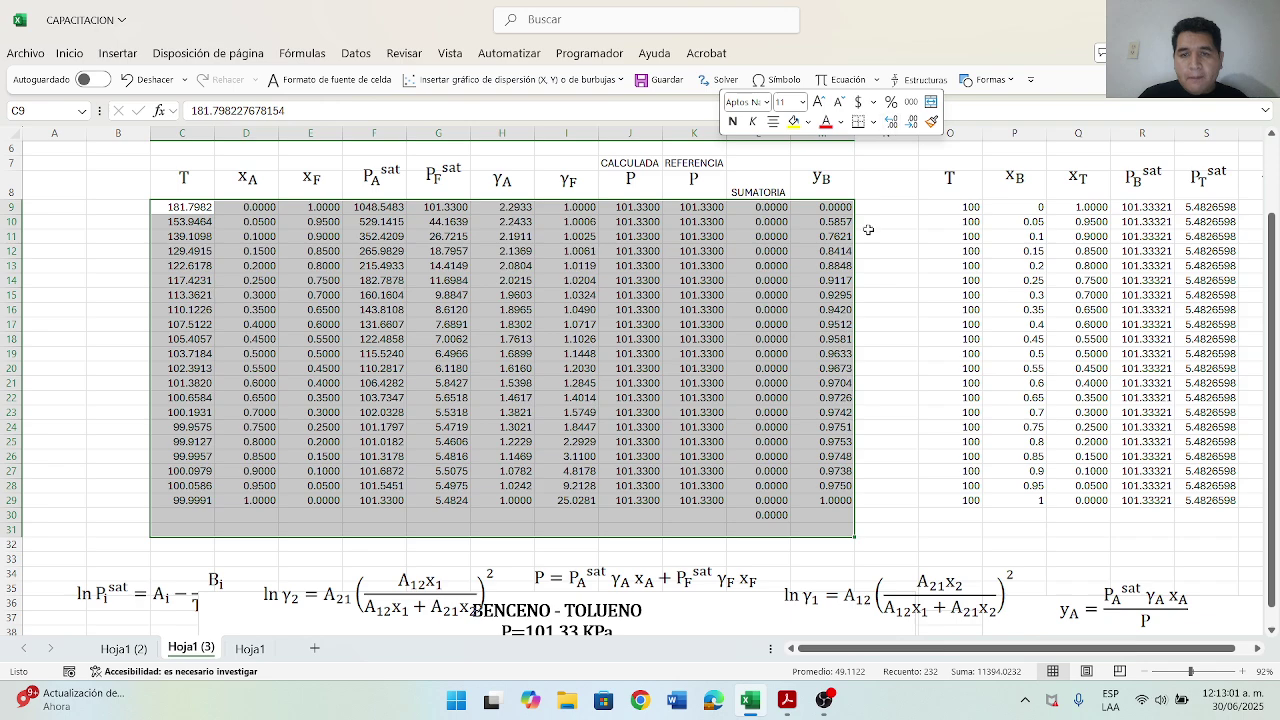
pyautogui.click(903, 330)
pyautogui.click(786, 514)
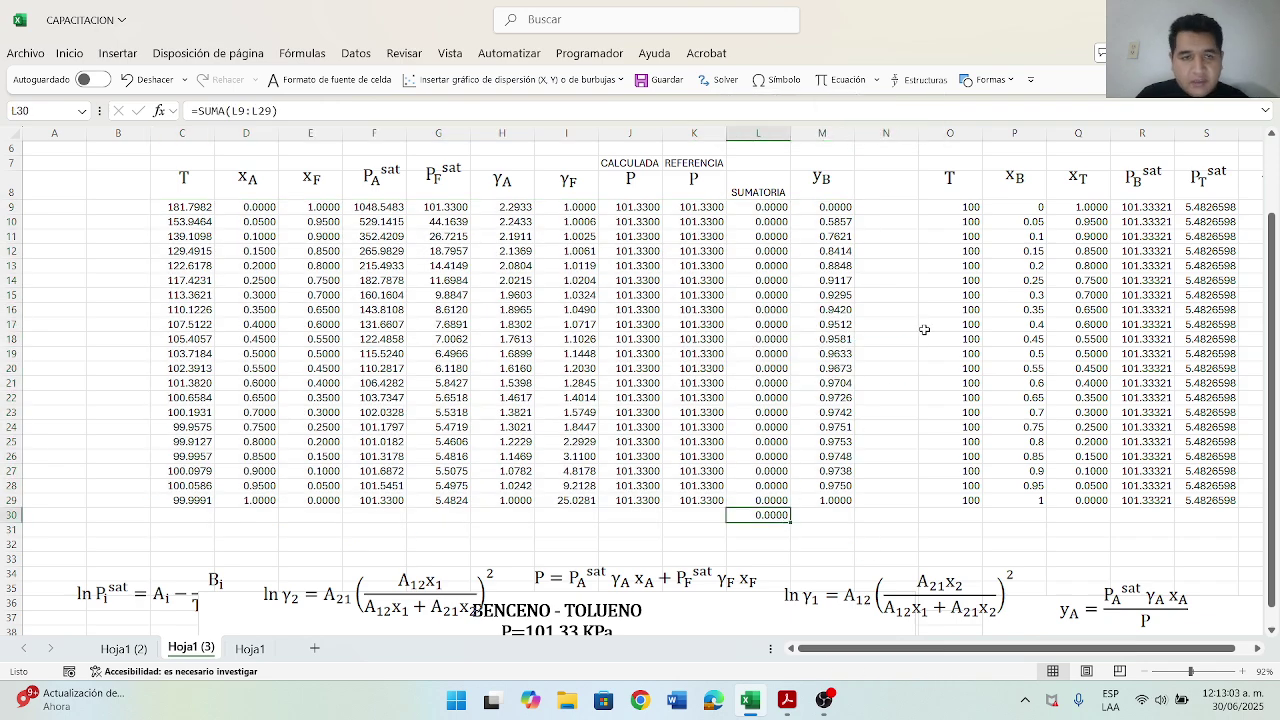
pyautogui.click(924, 329)
pyautogui.moveTo(196, 211); pyautogui.dragTo(200, 500)
pyautogui.click(900, 293)
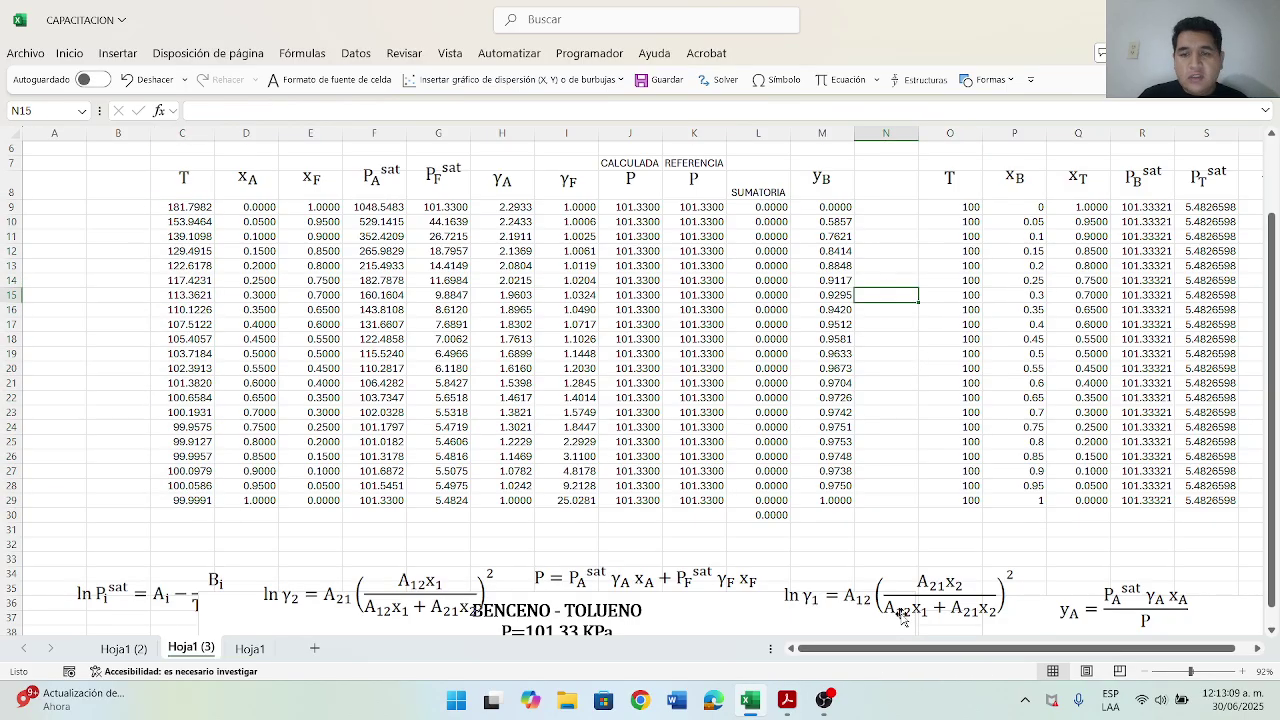
# Step: Move the charts down so the BENCENO - TOLUENO temperature chart sits clear of the equation images
pyautogui.click(1186, 673)
pyautogui.scroll(-2, 836, 543)
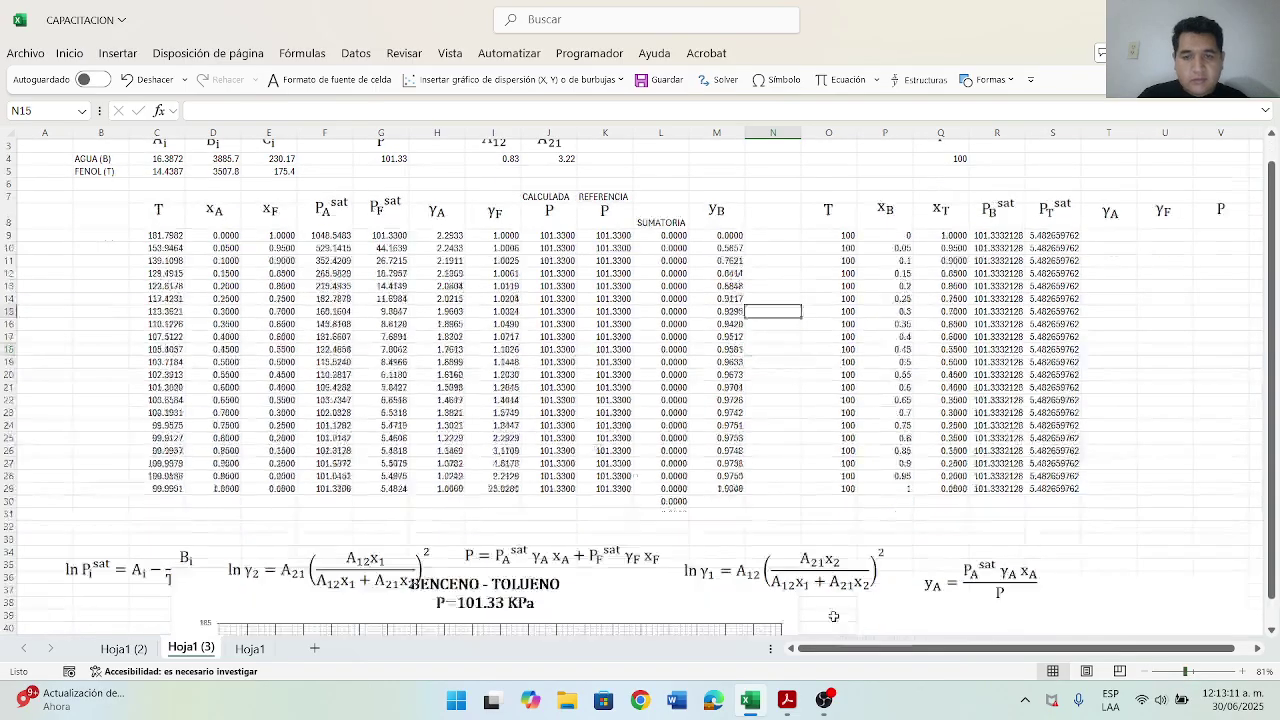
pyautogui.moveTo(891, 649); pyautogui.dragTo(772, 636)
pyautogui.scroll(-7, 553, 489)
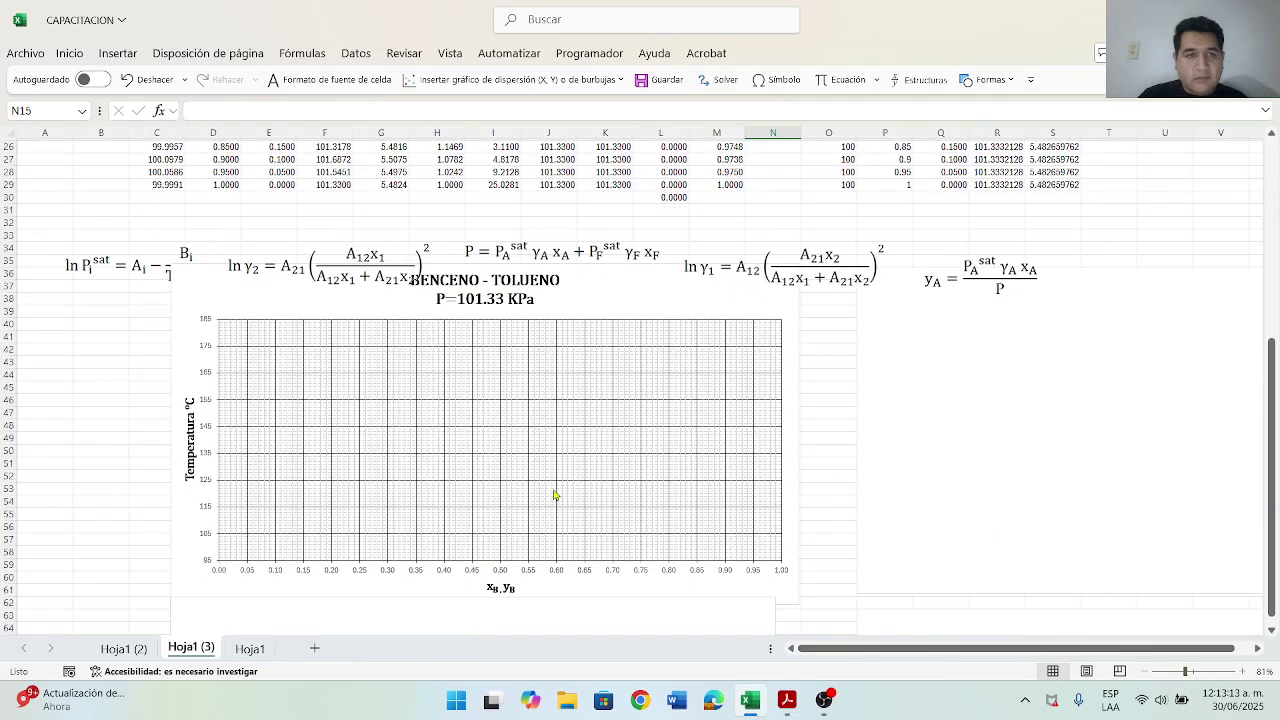
pyautogui.scroll(-6, 624, 374)
pyautogui.moveTo(609, 417); pyautogui.dragTo(654, 538)
pyautogui.scroll(8, 654, 536)
pyautogui.moveTo(626, 386)
pyautogui.mouseDown()
pyautogui.moveTo(623, 429)
pyautogui.moveTo(608, 427)
pyautogui.mouseUp()
# Step: Remove both existing data series from the BENCENO - TOLUENO temperature chart
pyautogui.rightClick(655, 410)
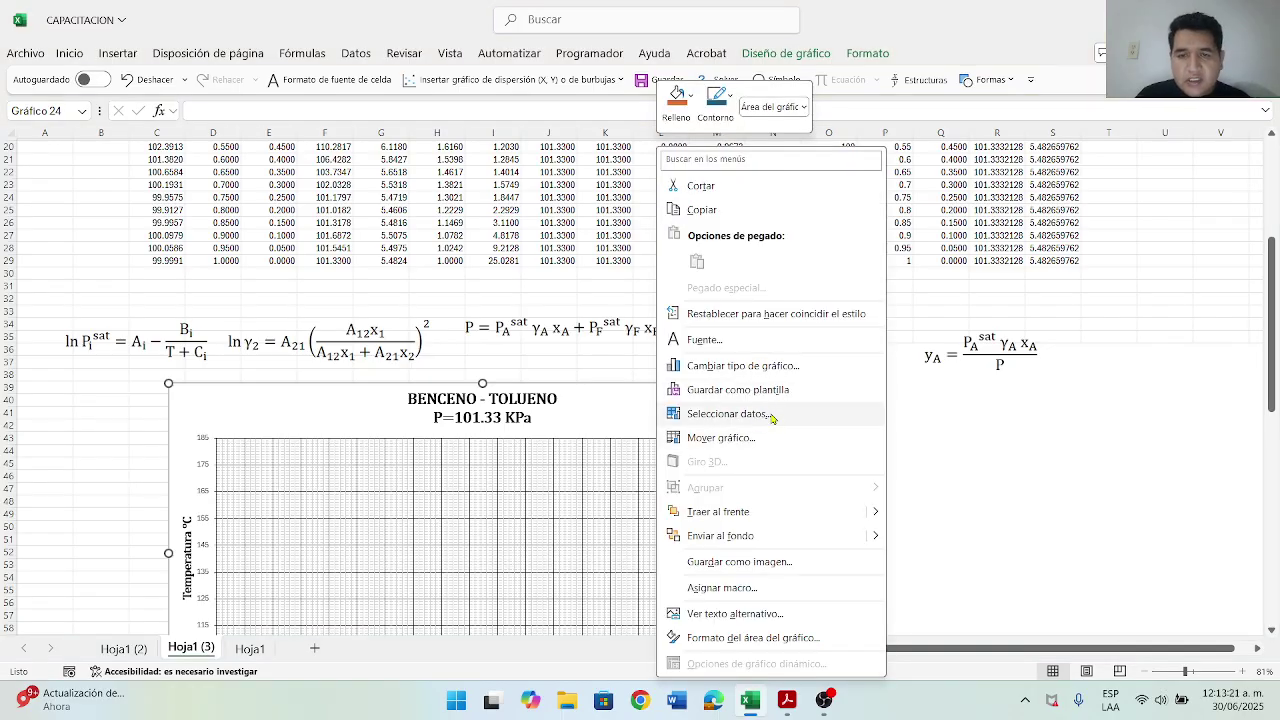
pyautogui.click(772, 417)
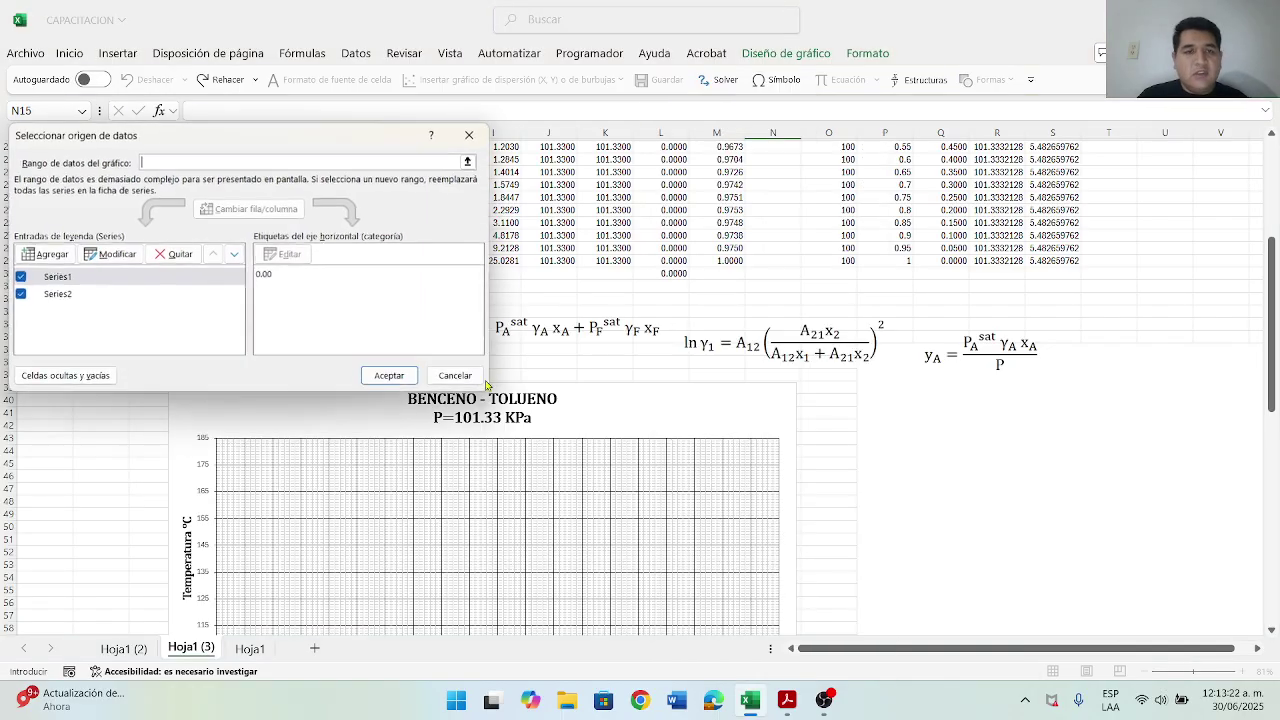
pyautogui.click(72, 296)
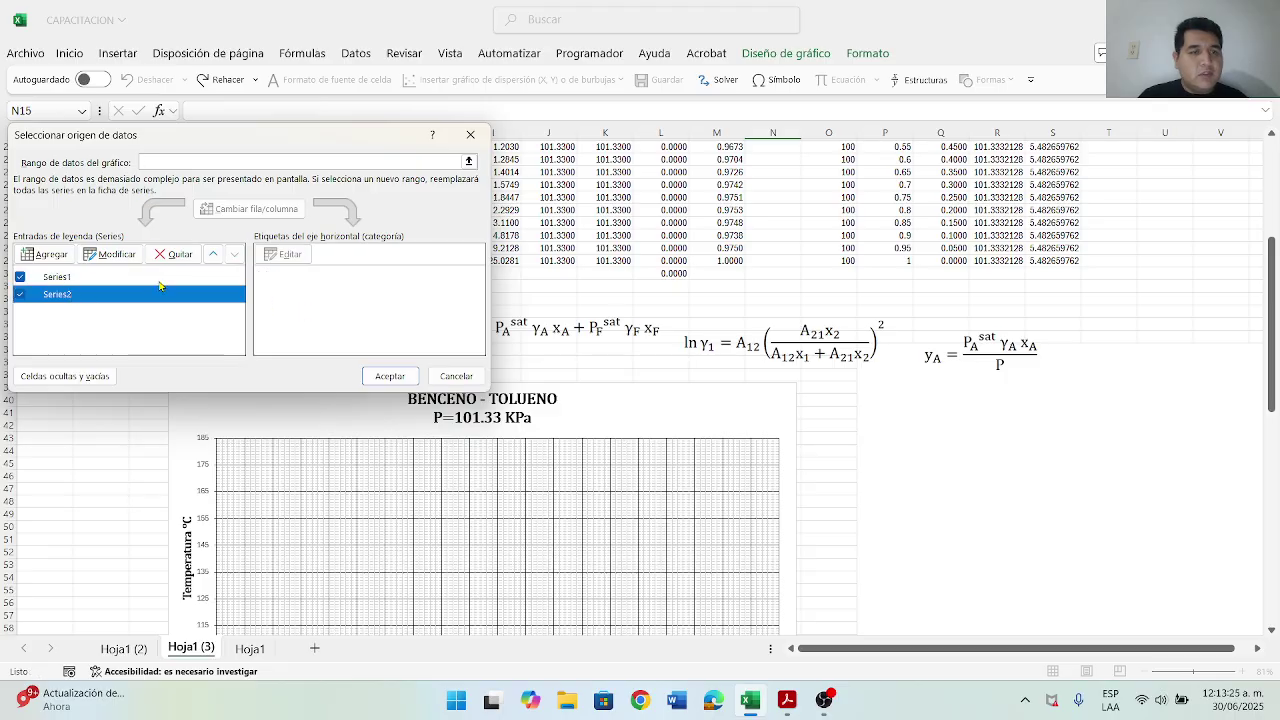
pyautogui.click(174, 254)
pyautogui.click(174, 254)
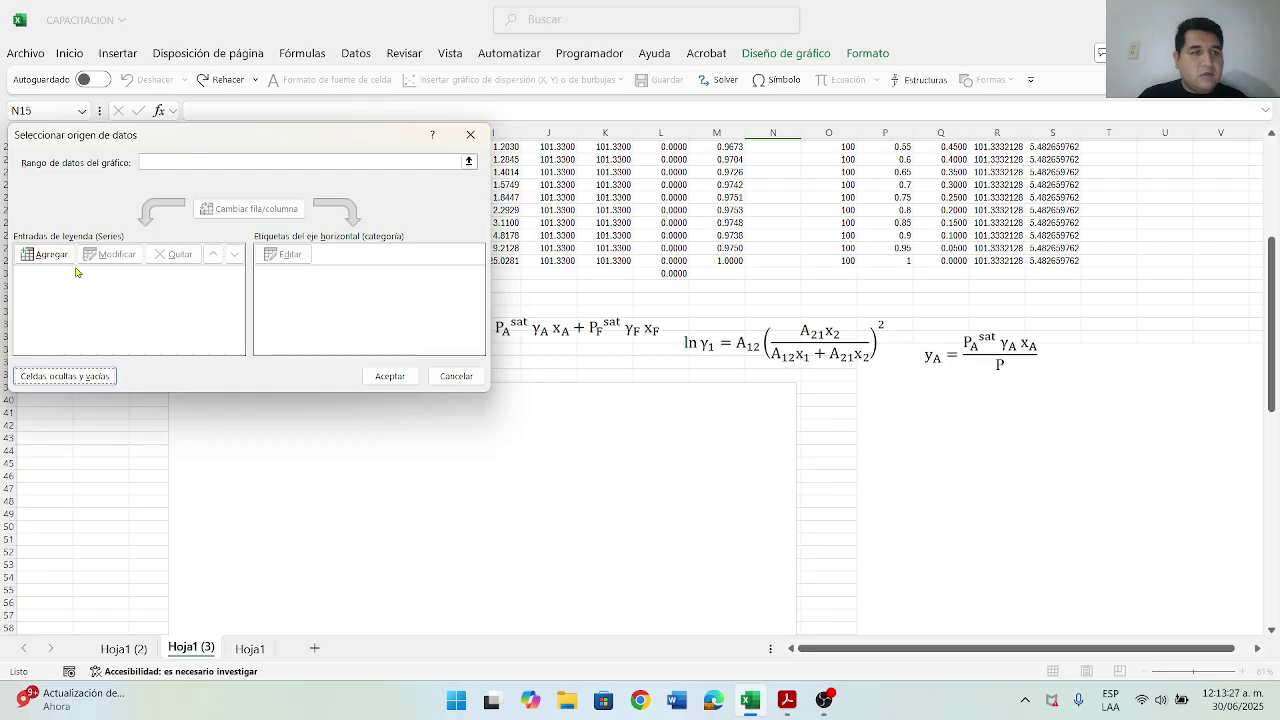
# Step: Add a liquid series to the temperature chart with X values $D$9:$D$29 and Y values $C$9:$C$29
pyautogui.click(45, 254)
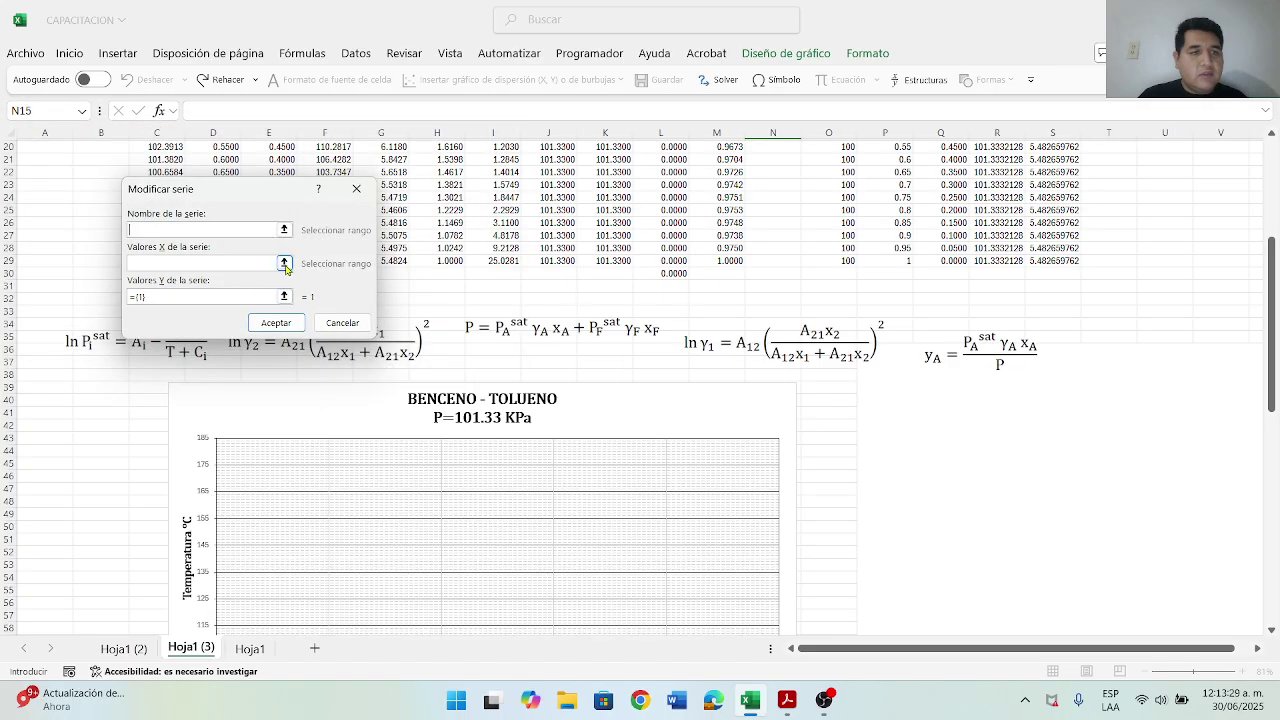
pyautogui.click(285, 263)
pyautogui.scroll(4, 290, 220)
pyautogui.moveTo(290, 195); pyautogui.dragTo(628, 226)
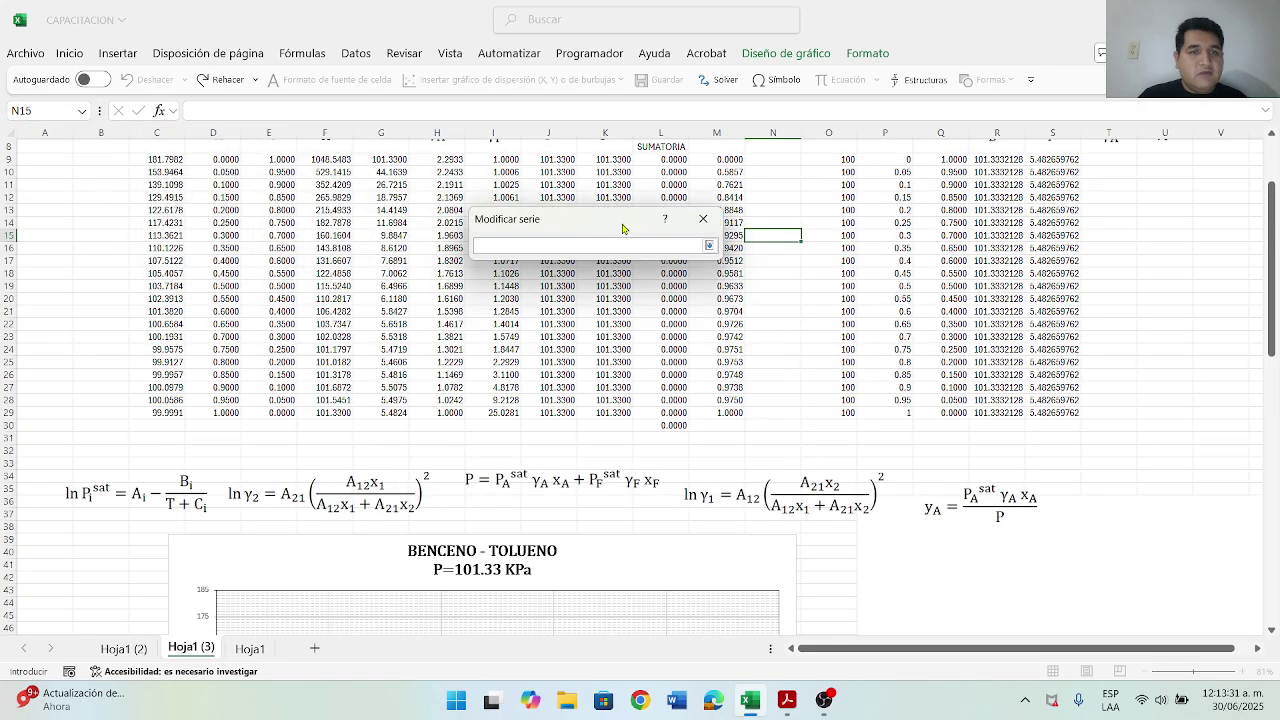
pyautogui.scroll(3, 500, 300)
pyautogui.moveTo(222, 275); pyautogui.dragTo(228, 528)
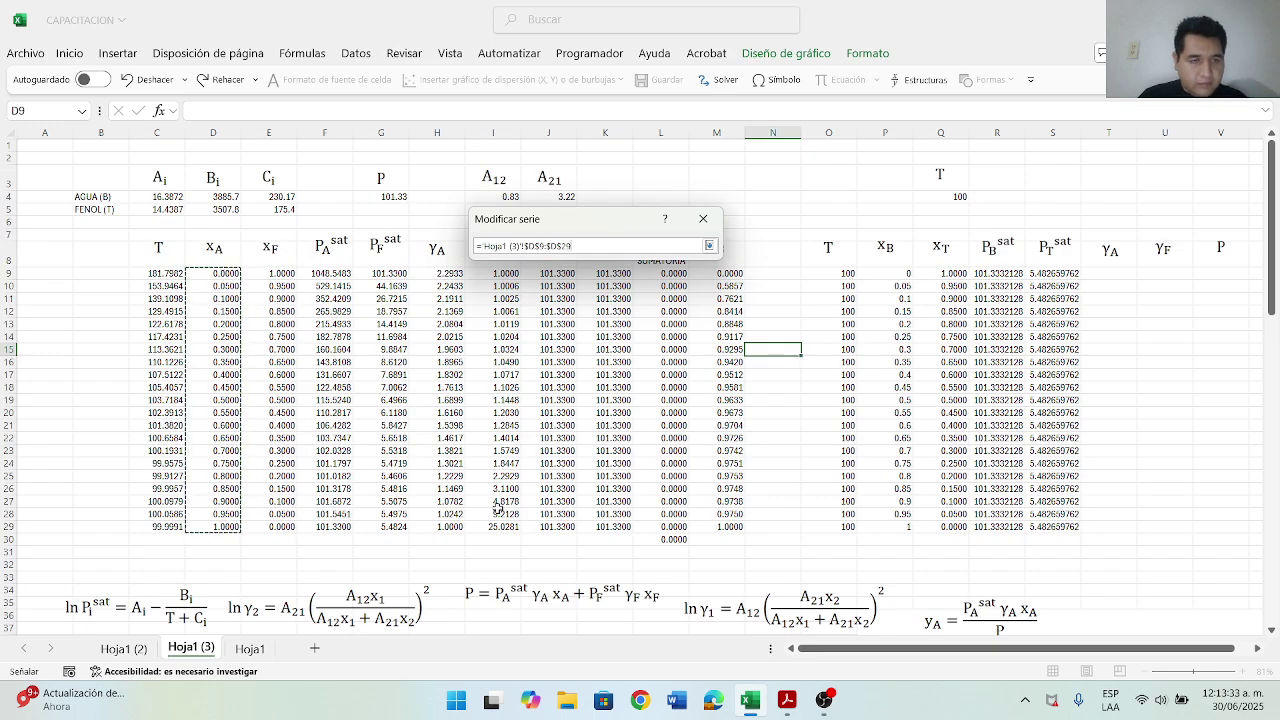
pyautogui.press('Return')
pyautogui.click(631, 326)
pyautogui.moveTo(160, 274); pyautogui.dragTo(170, 527)
pyautogui.press('Return')
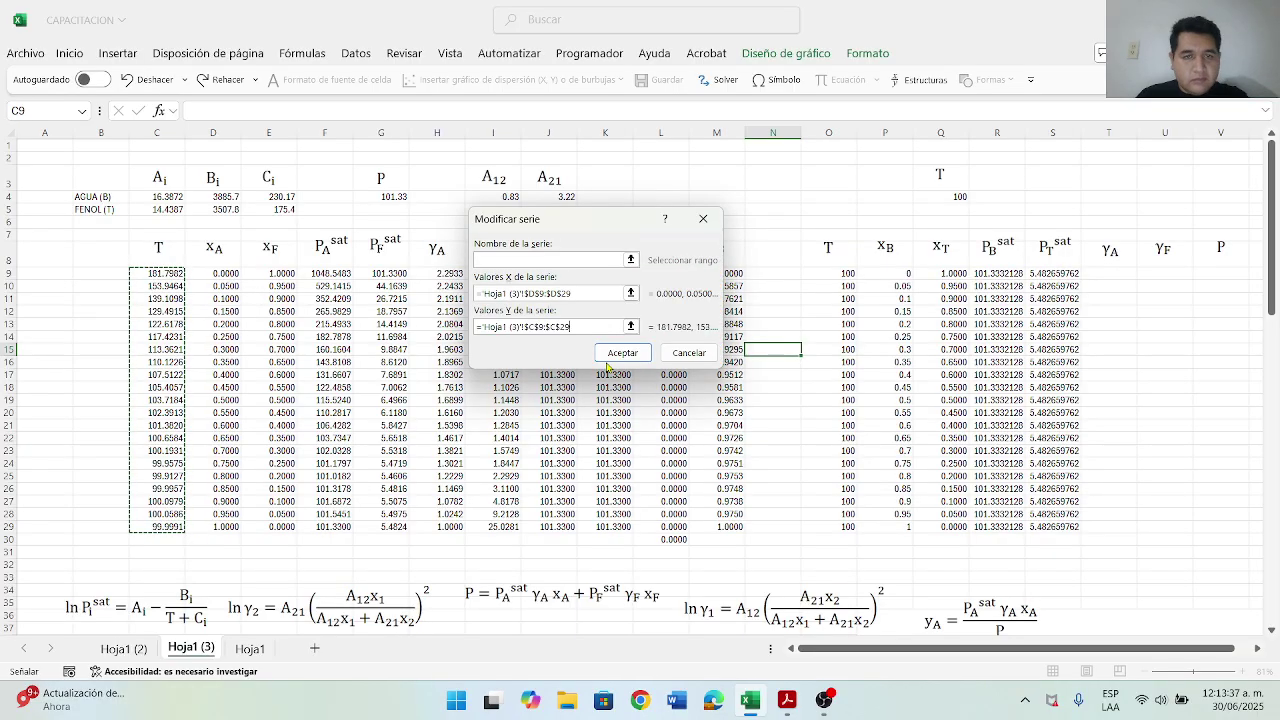
pyautogui.click(622, 352)
# Step: Add a vapor series with X values from M9:M29 and Y values $C$9:$C$29, and accept the chart's data source
pyautogui.click(45, 255)
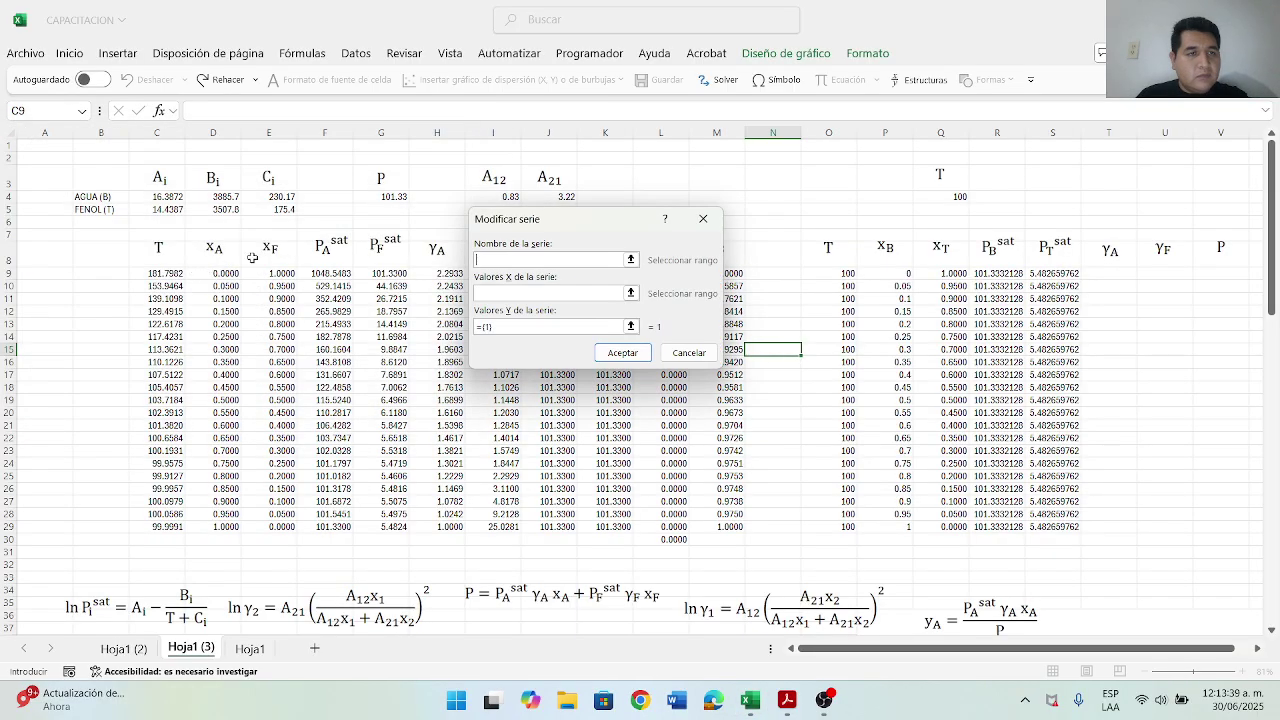
pyautogui.click(632, 293)
pyautogui.moveTo(728, 274); pyautogui.dragTo(740, 528)
pyautogui.press('Return')
pyautogui.click(630, 326)
pyautogui.moveTo(140, 276); pyautogui.dragTo(180, 527)
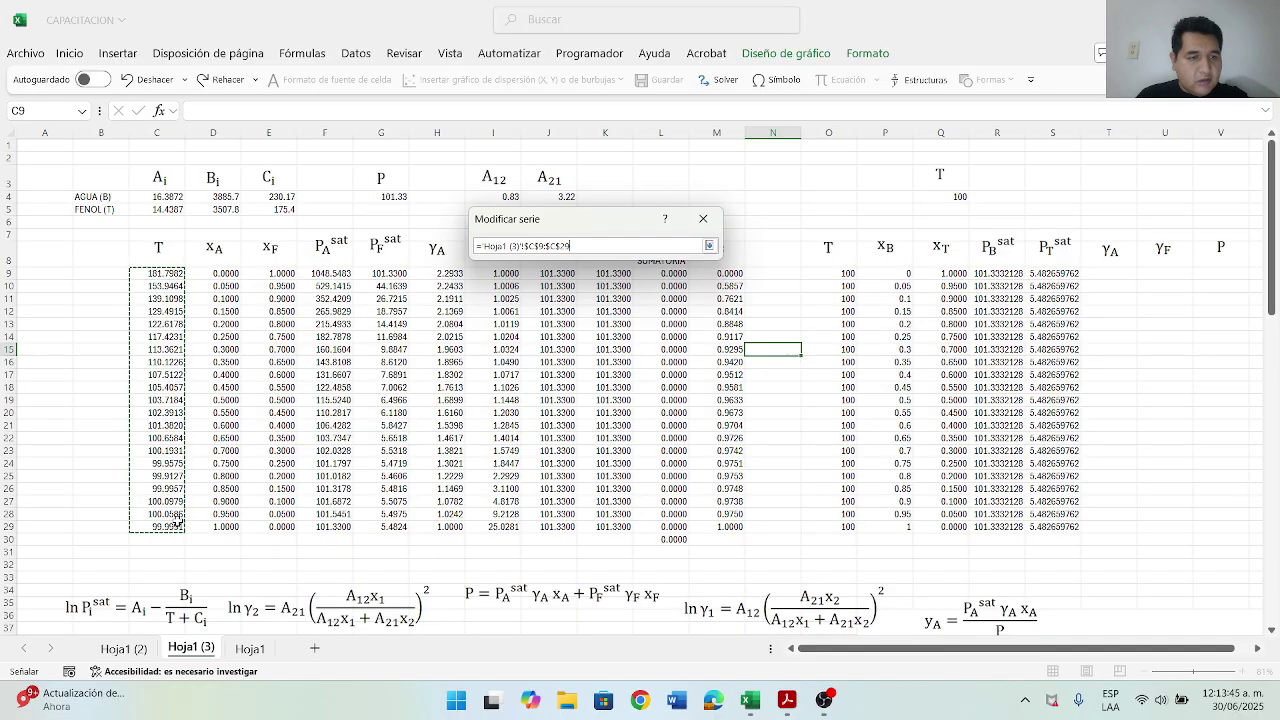
pyautogui.press('Return')
pyautogui.click(643, 357)
pyautogui.click(390, 376)
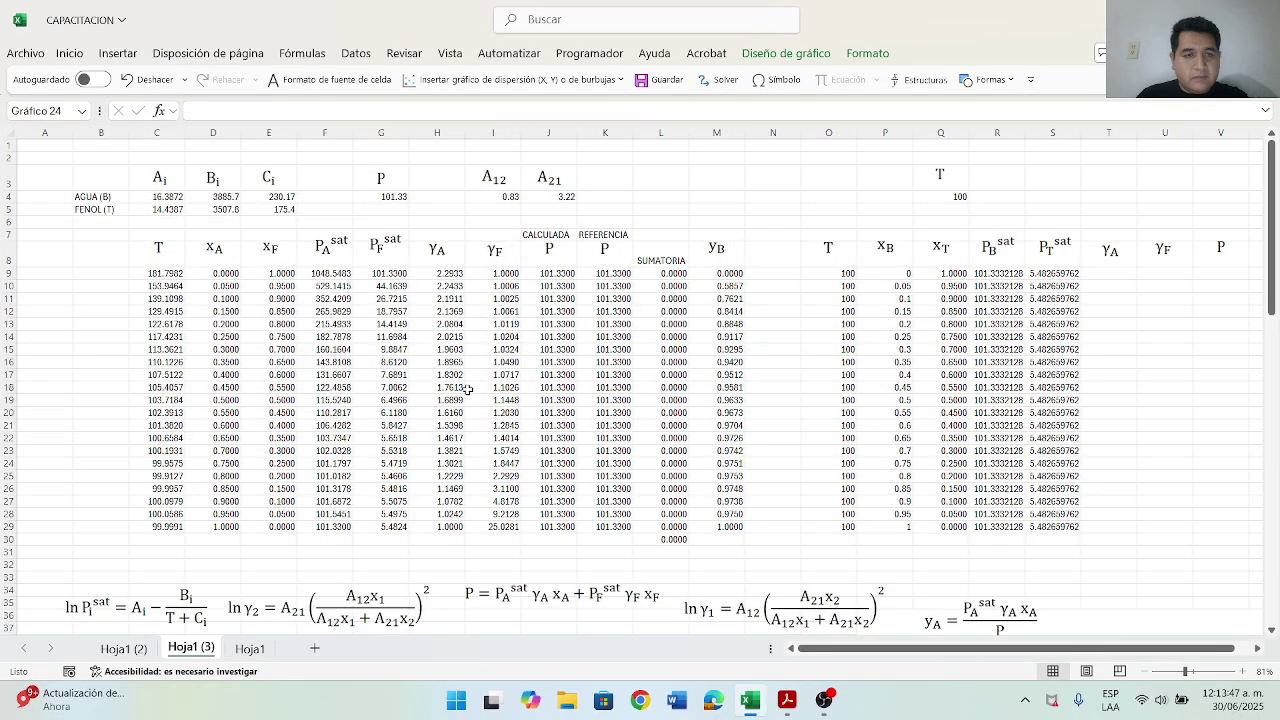
# Step: Make the temperature chart taller by extending its lower edge down to row 70
pyautogui.scroll(-12, 756, 370)
pyautogui.click(932, 374)
pyautogui.click(693, 192)
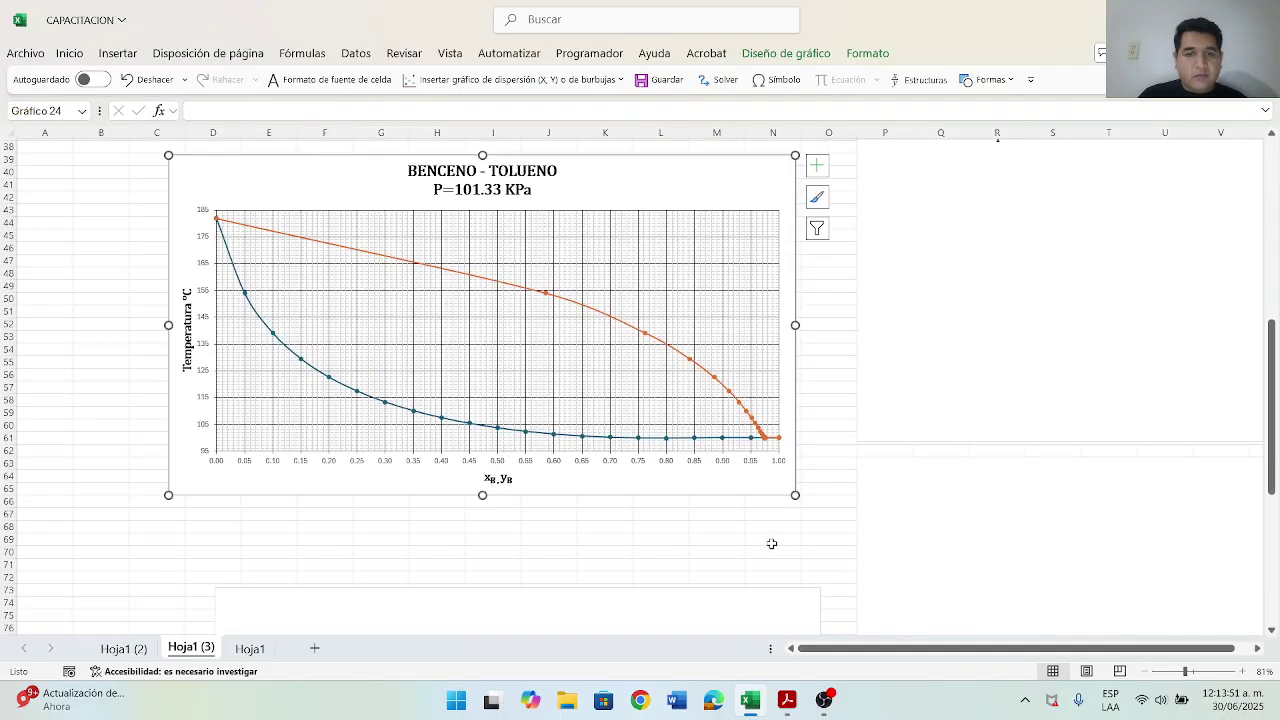
pyautogui.moveTo(482, 497); pyautogui.dragTo(484, 555)
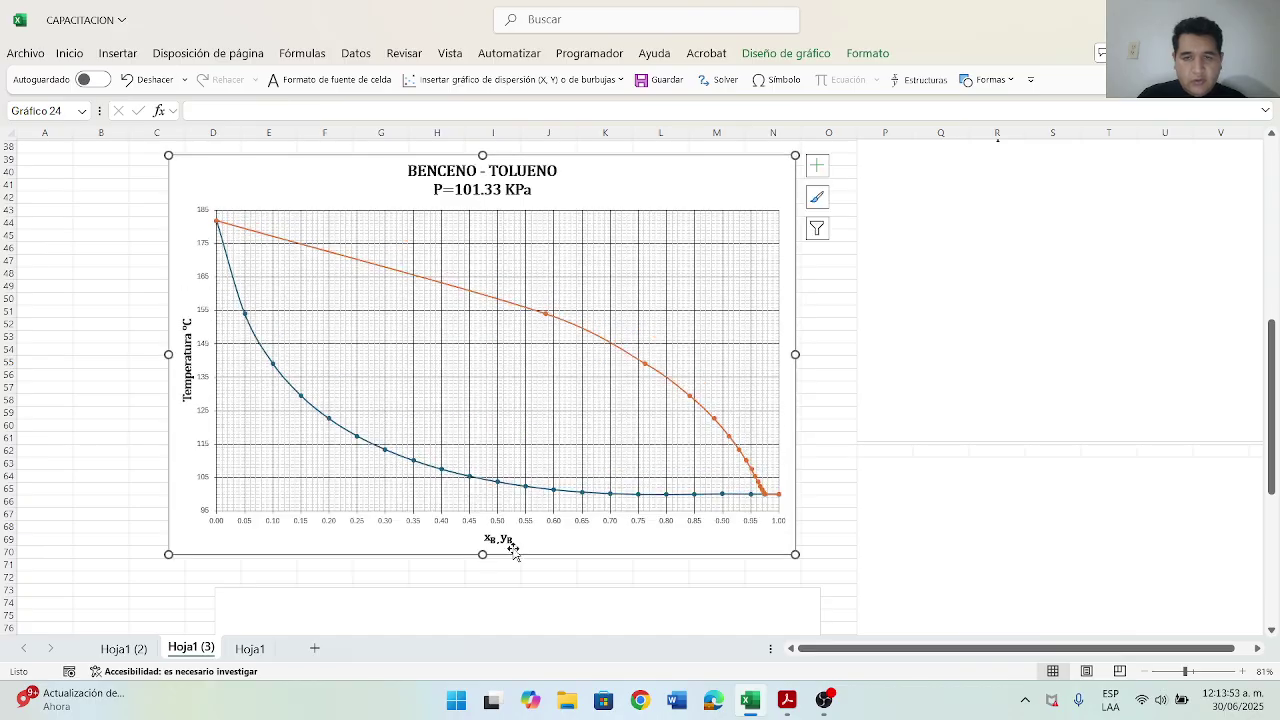
pyautogui.click(828, 324)
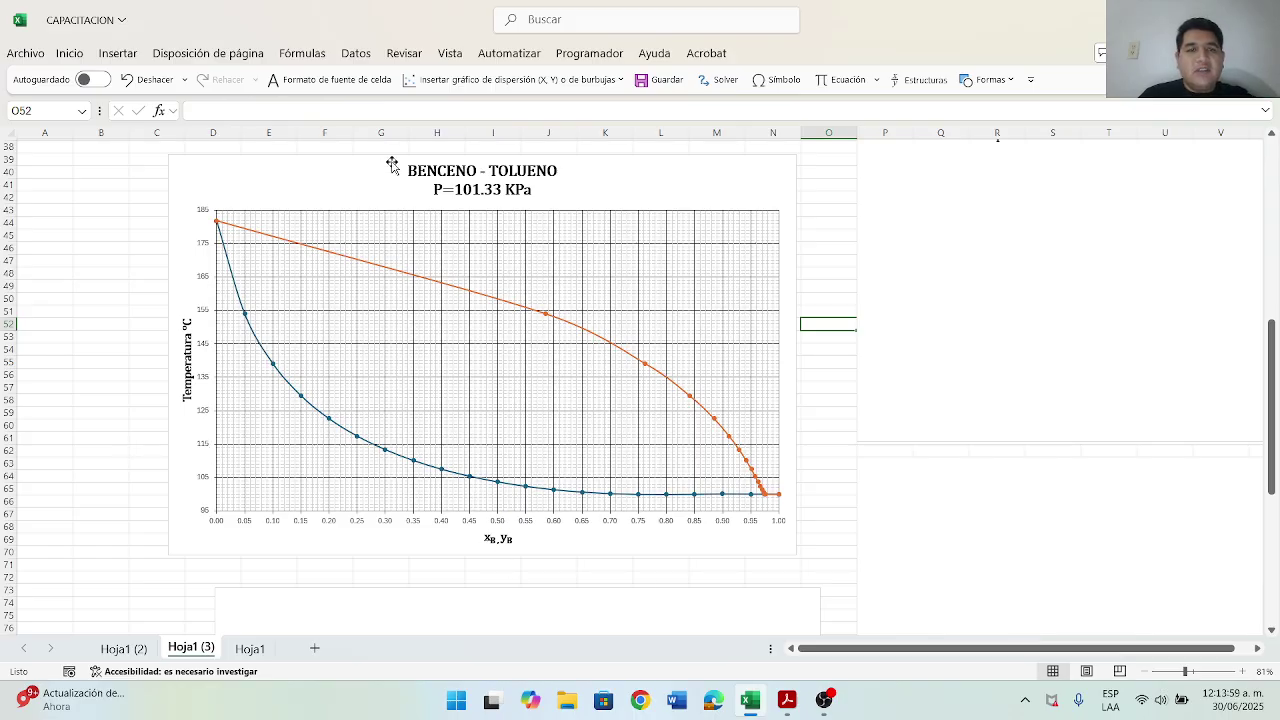
# Step: Change the chart title's first line to AGUA-FENOL, keeping the pressure line, and close the title formatting options
pyautogui.scroll(3, 444, 224)
pyautogui.click(554, 285)
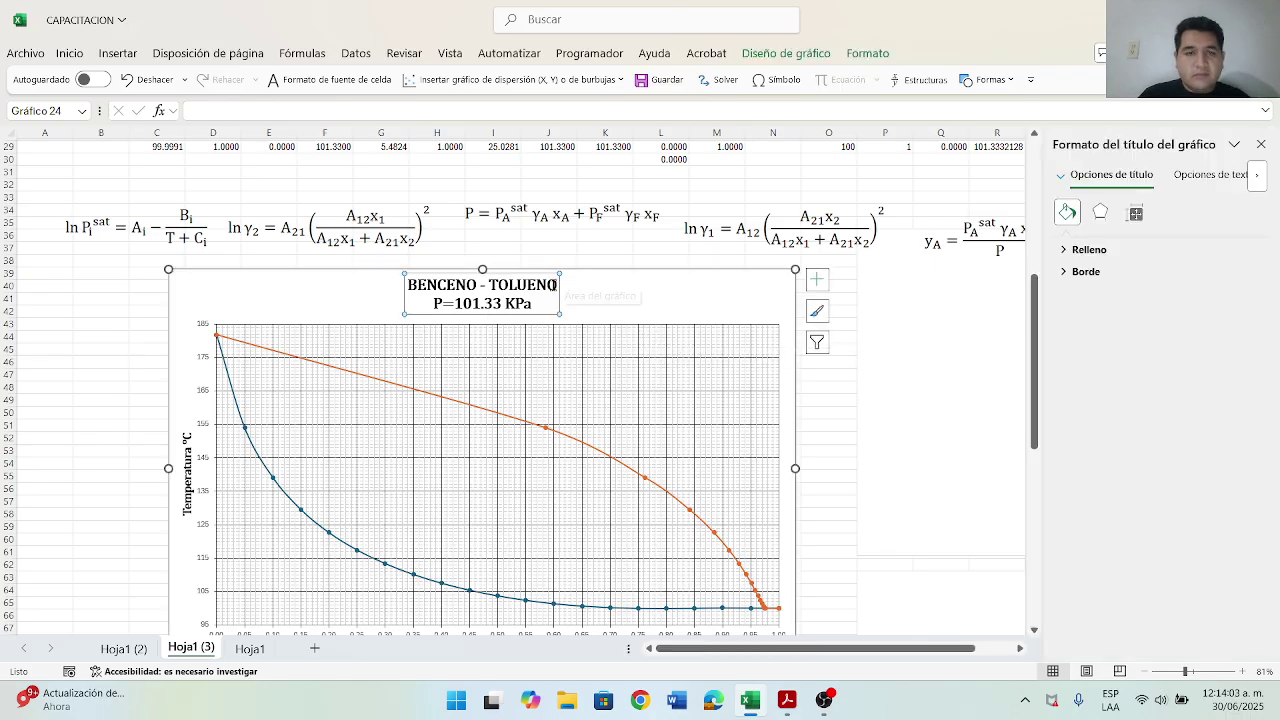
pyautogui.press('BackSpace')
pyautogui.press('BackSpace')
pyautogui.press('BackSpace')
pyautogui.press('BackSpace')
pyautogui.press('BackSpace')
pyautogui.press('BackSpace')
pyautogui.press('BackSpace')
pyautogui.press('BackSpace')
pyautogui.press('BackSpace')
pyautogui.press('BackSpace')
pyautogui.press('BackSpace')
pyautogui.press('BackSpace')
pyautogui.press('BackSpace')
pyautogui.press('BackSpace')
pyautogui.press('BackSpace')
pyautogui.press('BackSpace')
pyautogui.press('BackSpace')
pyautogui.write('AGUA')
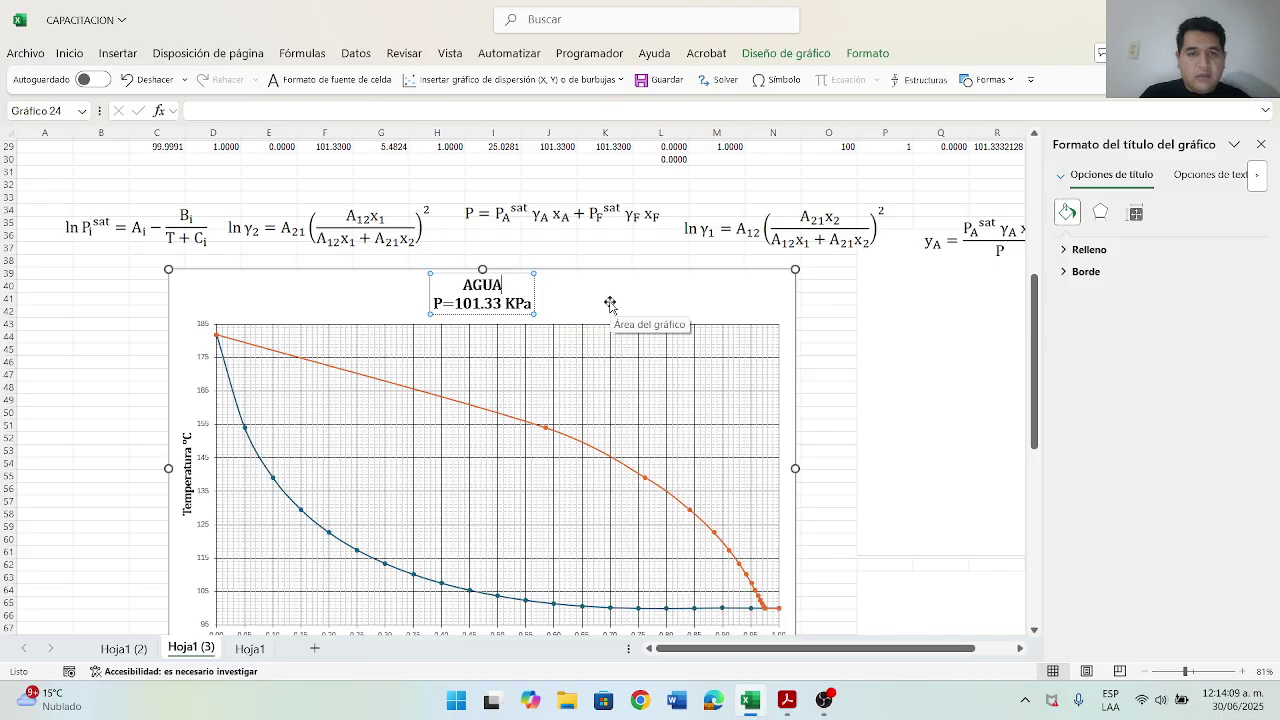
pyautogui.write('-FENOL')
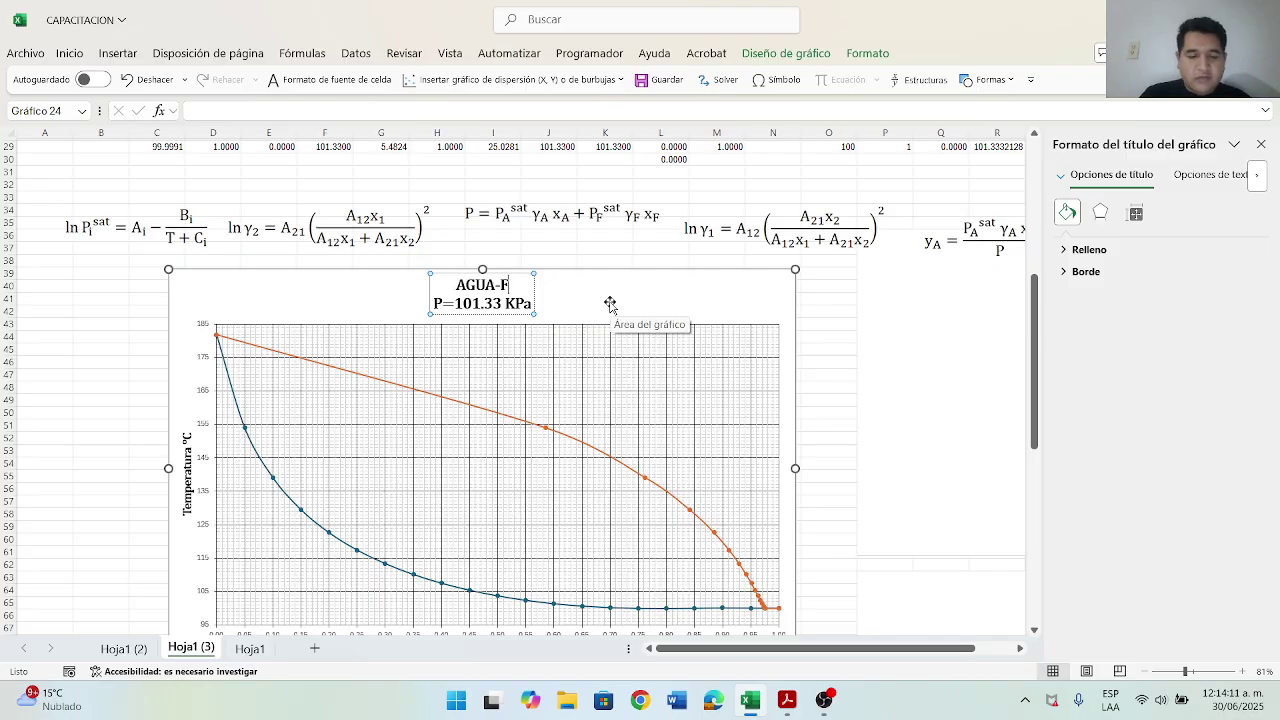
pyautogui.click(837, 322)
pyautogui.scroll(5, 880, 385)
pyautogui.click(808, 371)
pyautogui.scroll(-5, 675, 391)
pyautogui.click(1262, 145)
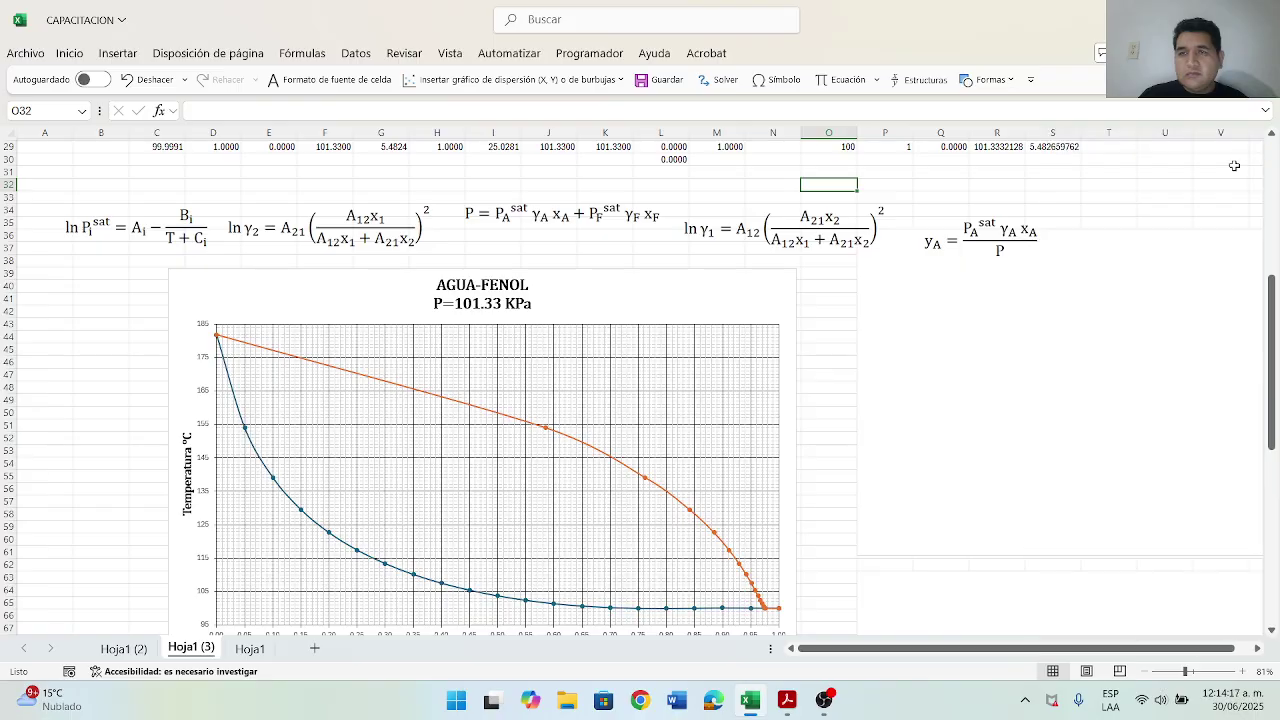
# Step: Review the 100 °C table beside the water–phenol results on Hoja1 (3), including cell T9, and view the finished charts on Hoja1 (2)
pyautogui.scroll(-2, 926, 320)
pyautogui.scroll(11, 925, 320)
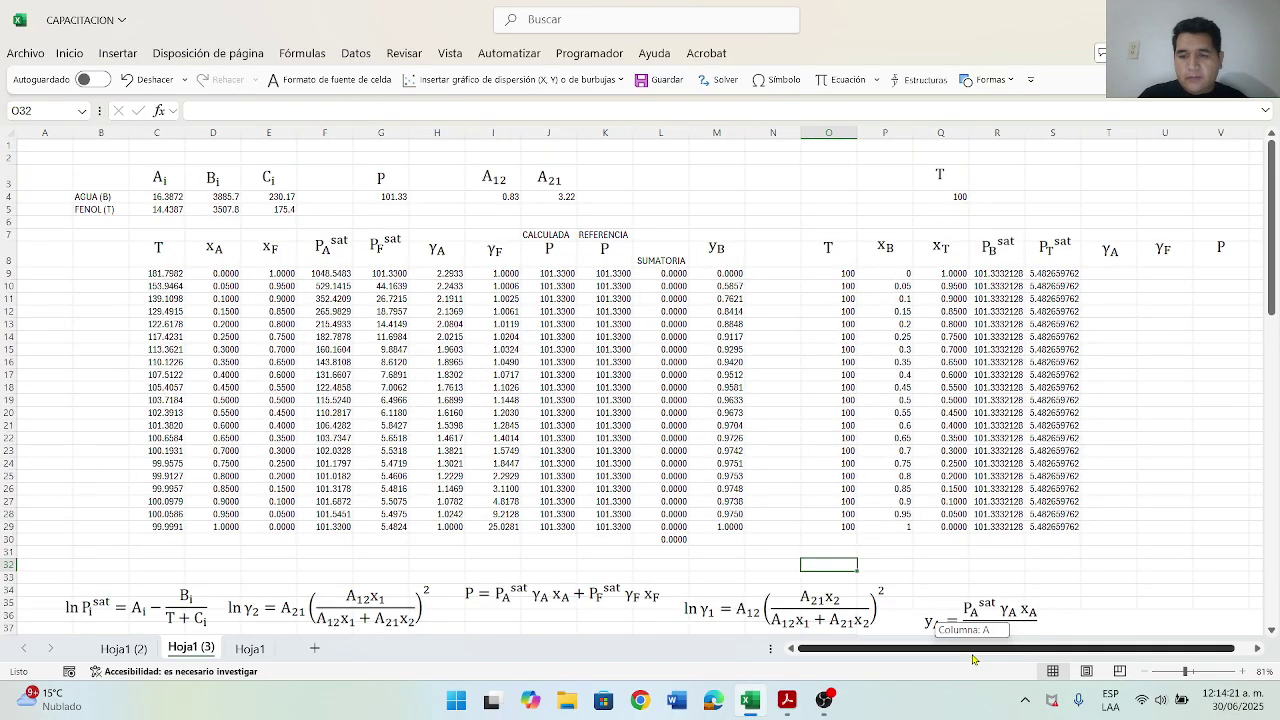
pyautogui.hscroll(1, 975, 650)
pyautogui.scroll(3, 1199, 672)
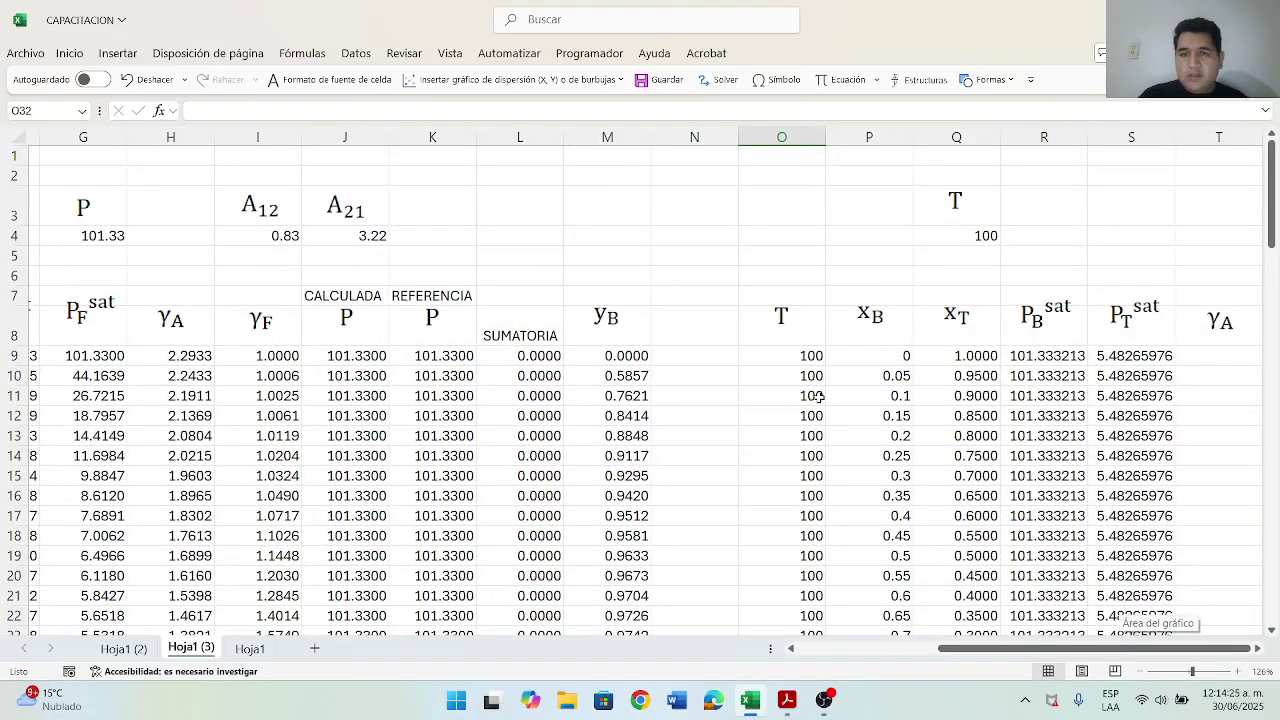
pyautogui.scroll(-2, 818, 398)
pyautogui.click(1167, 673)
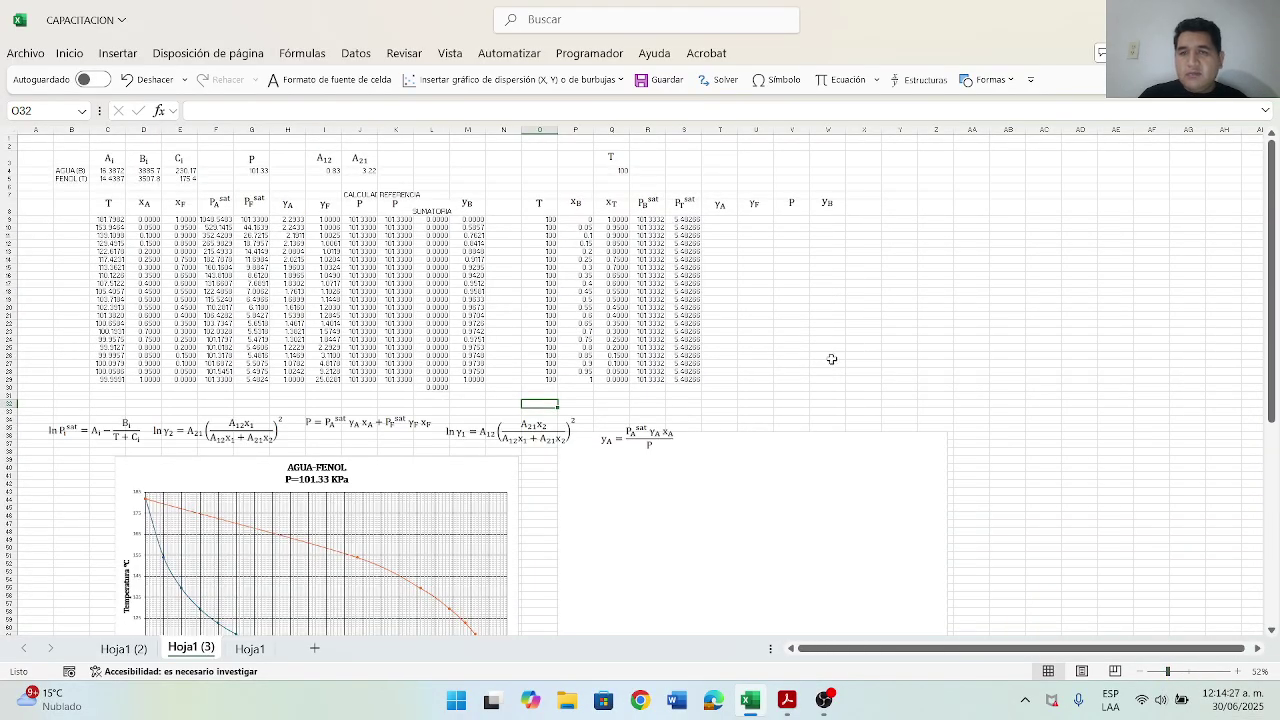
pyautogui.click(727, 219)
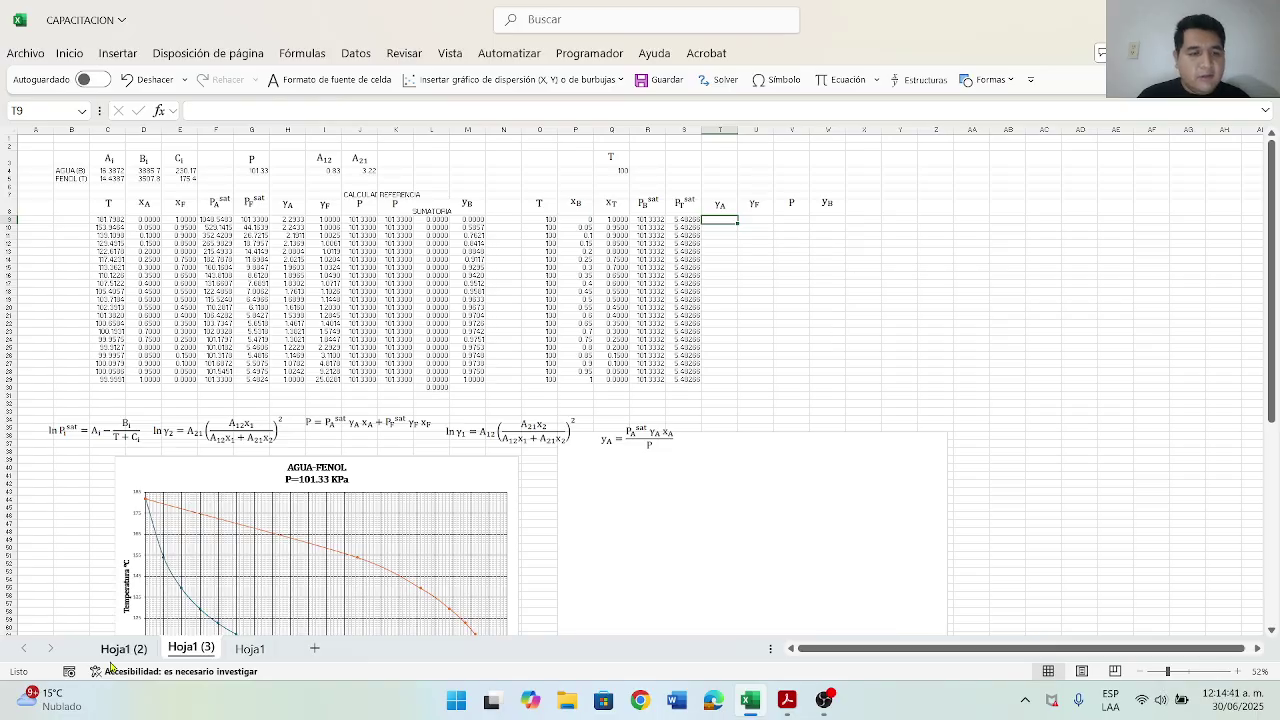
pyautogui.click(124, 649)
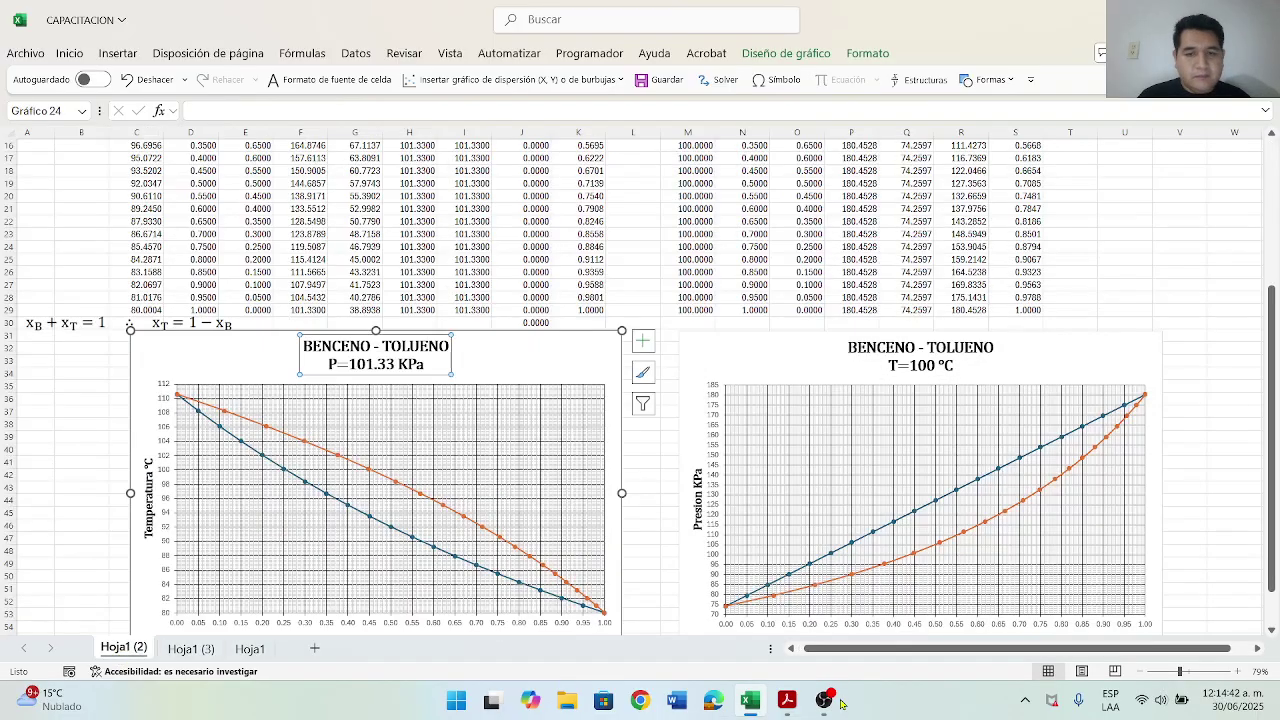
# Step: Switch to the PDF presentation in Acrobat, view the staged BENCENO - TOLUENO diagram and closing slide in full screen, and exit full screen
pyautogui.click(788, 703)
pyautogui.click(1262, 604)
pyautogui.click(1127, 627)
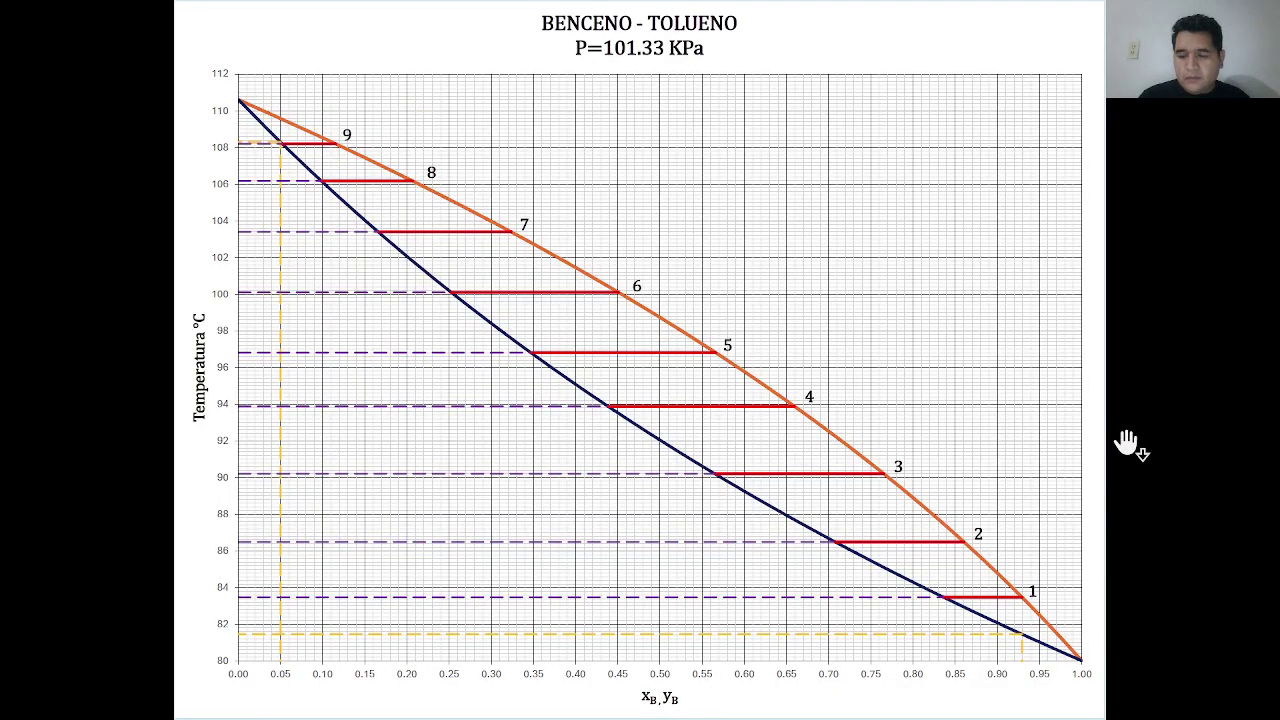
pyautogui.click(1126, 443)
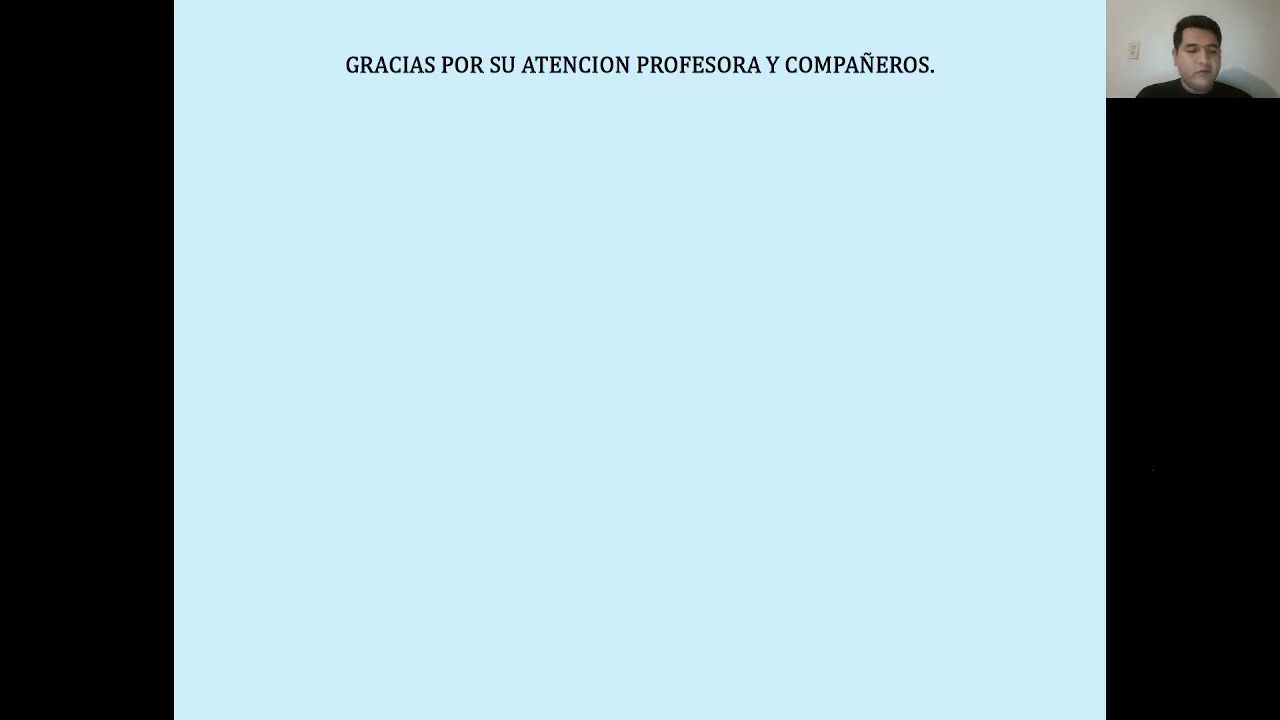
pyautogui.press('Escape')
pyautogui.click(828, 704)
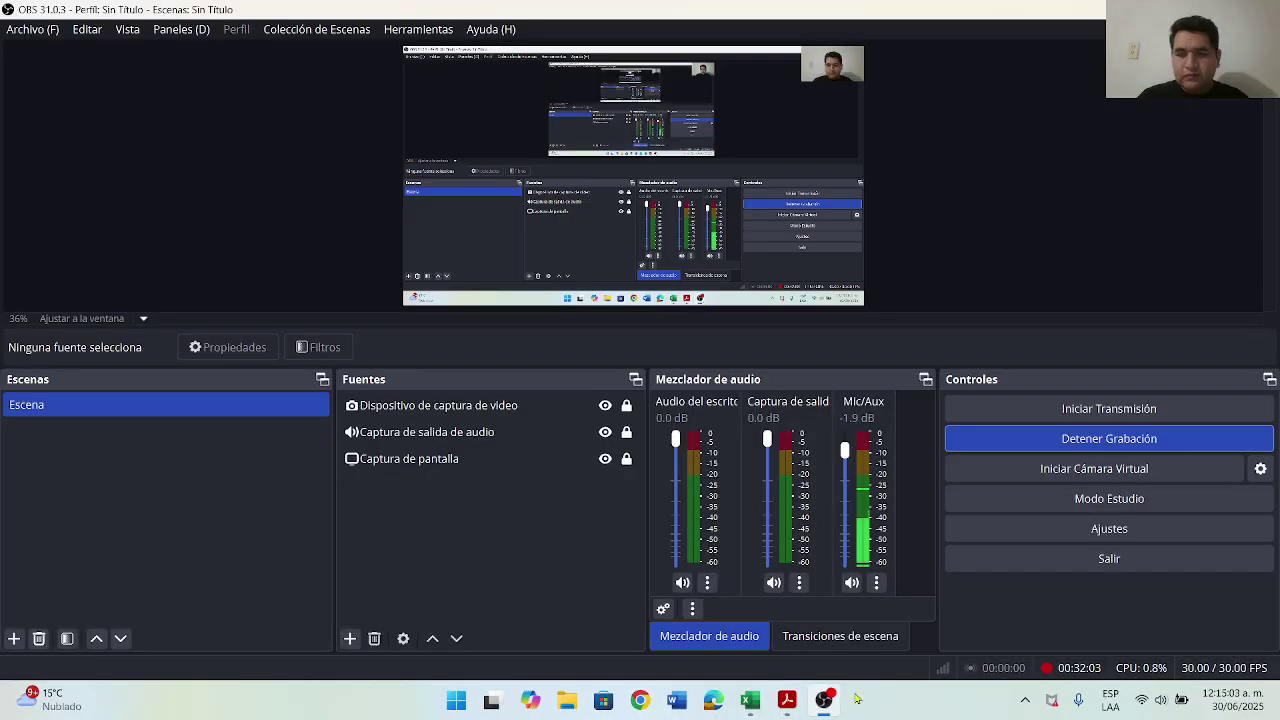